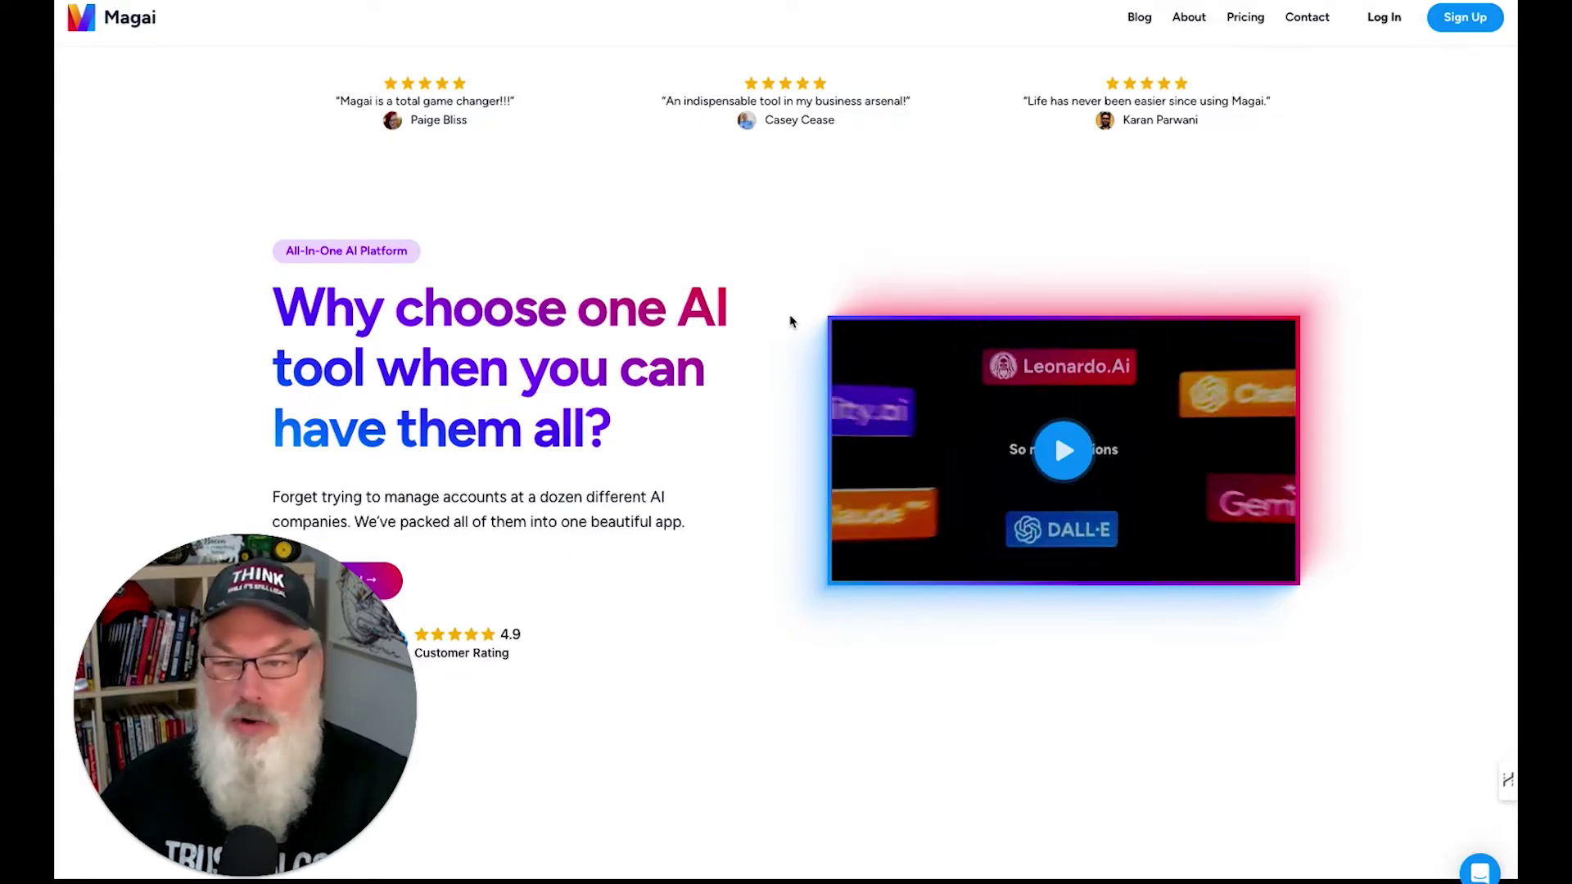
- Review the Magai homepage's feature sections on AI models, chat folders, link reading, saved prompts and chat history
{"action": "scroll", "coordinate": [788, 320], "scroll_direction": "down", "scroll_amount": 1}
{"action": "scroll", "coordinate": [787, 318], "scroll_direction": "down", "scroll_amount": 2}
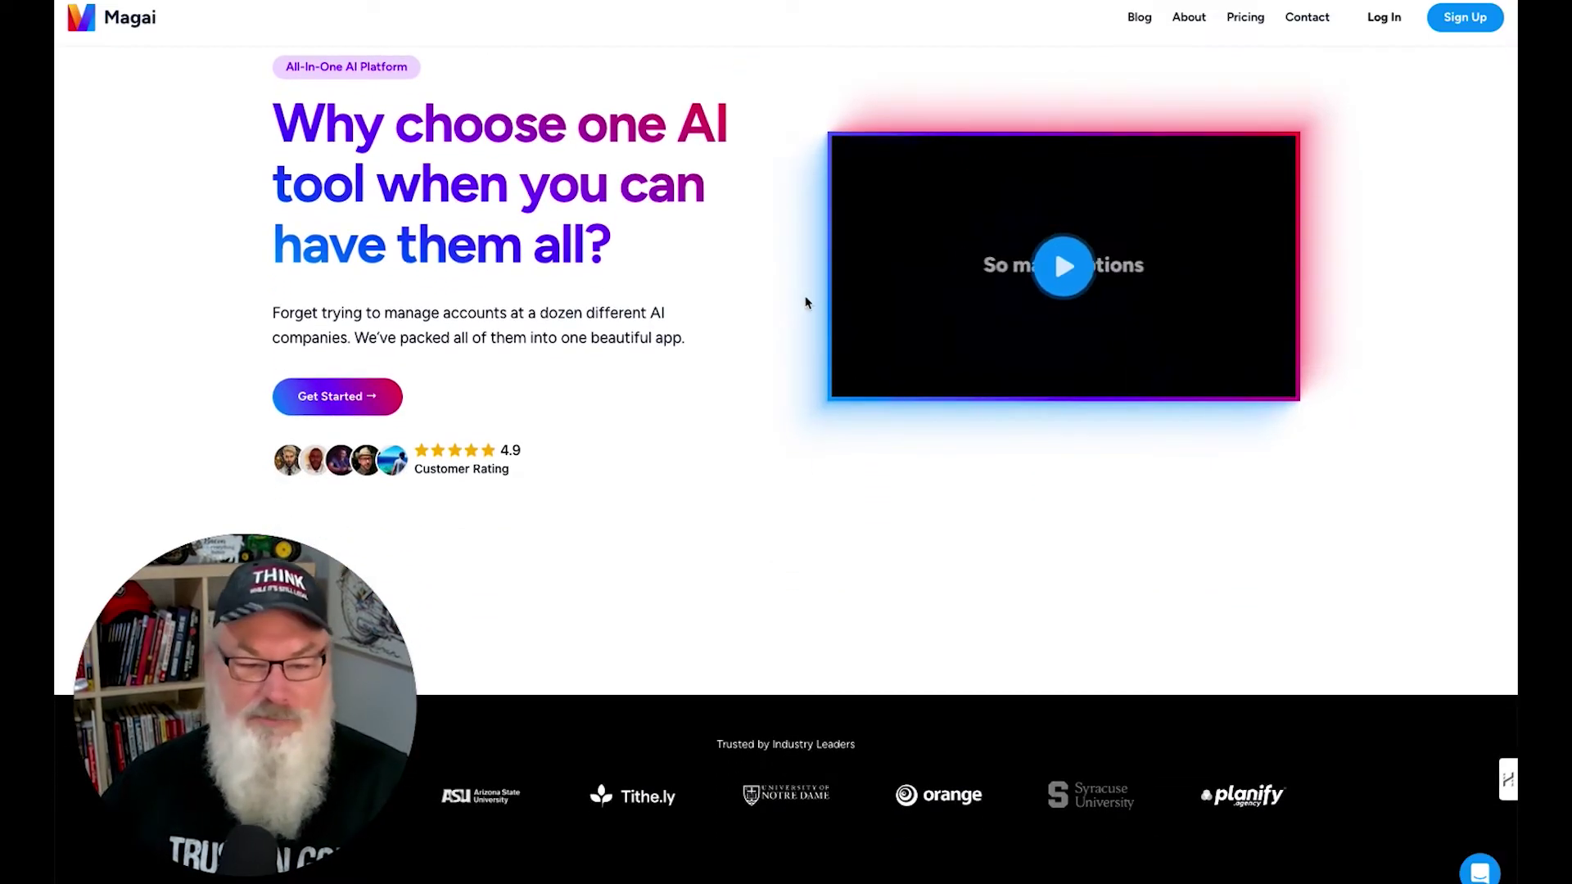
{"action": "scroll", "coordinate": [716, 341], "scroll_direction": "down", "scroll_amount": 5}
{"action": "scroll", "coordinate": [719, 341], "scroll_direction": "down", "scroll_amount": 7}
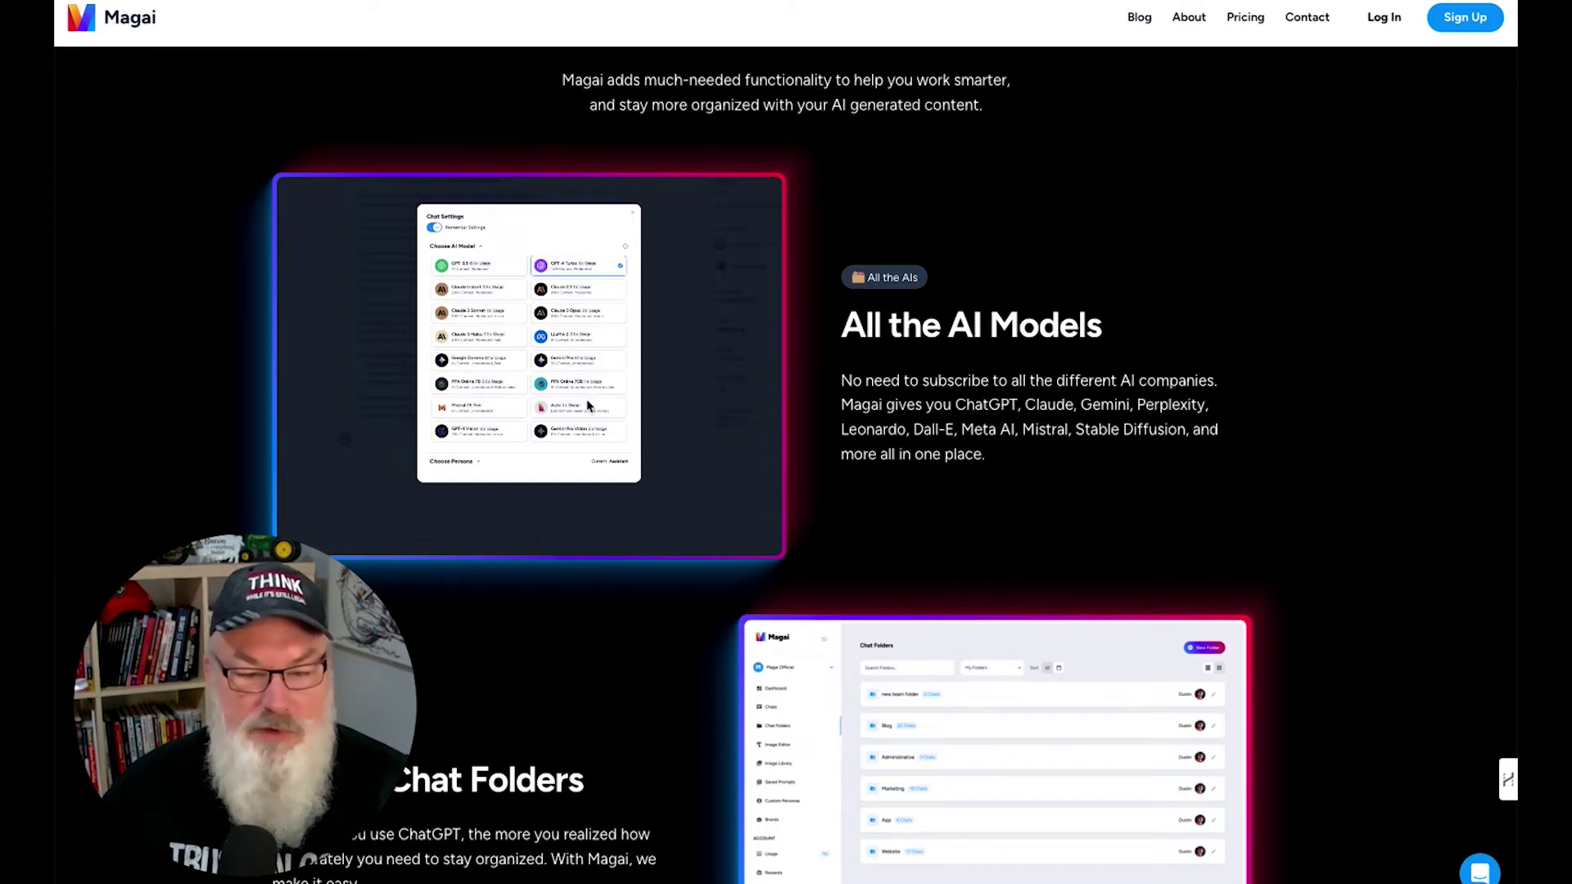
{"action": "scroll", "coordinate": [589, 404], "scroll_direction": "down", "scroll_amount": 2}
{"action": "scroll", "coordinate": [590, 404], "scroll_direction": "down", "scroll_amount": 3}
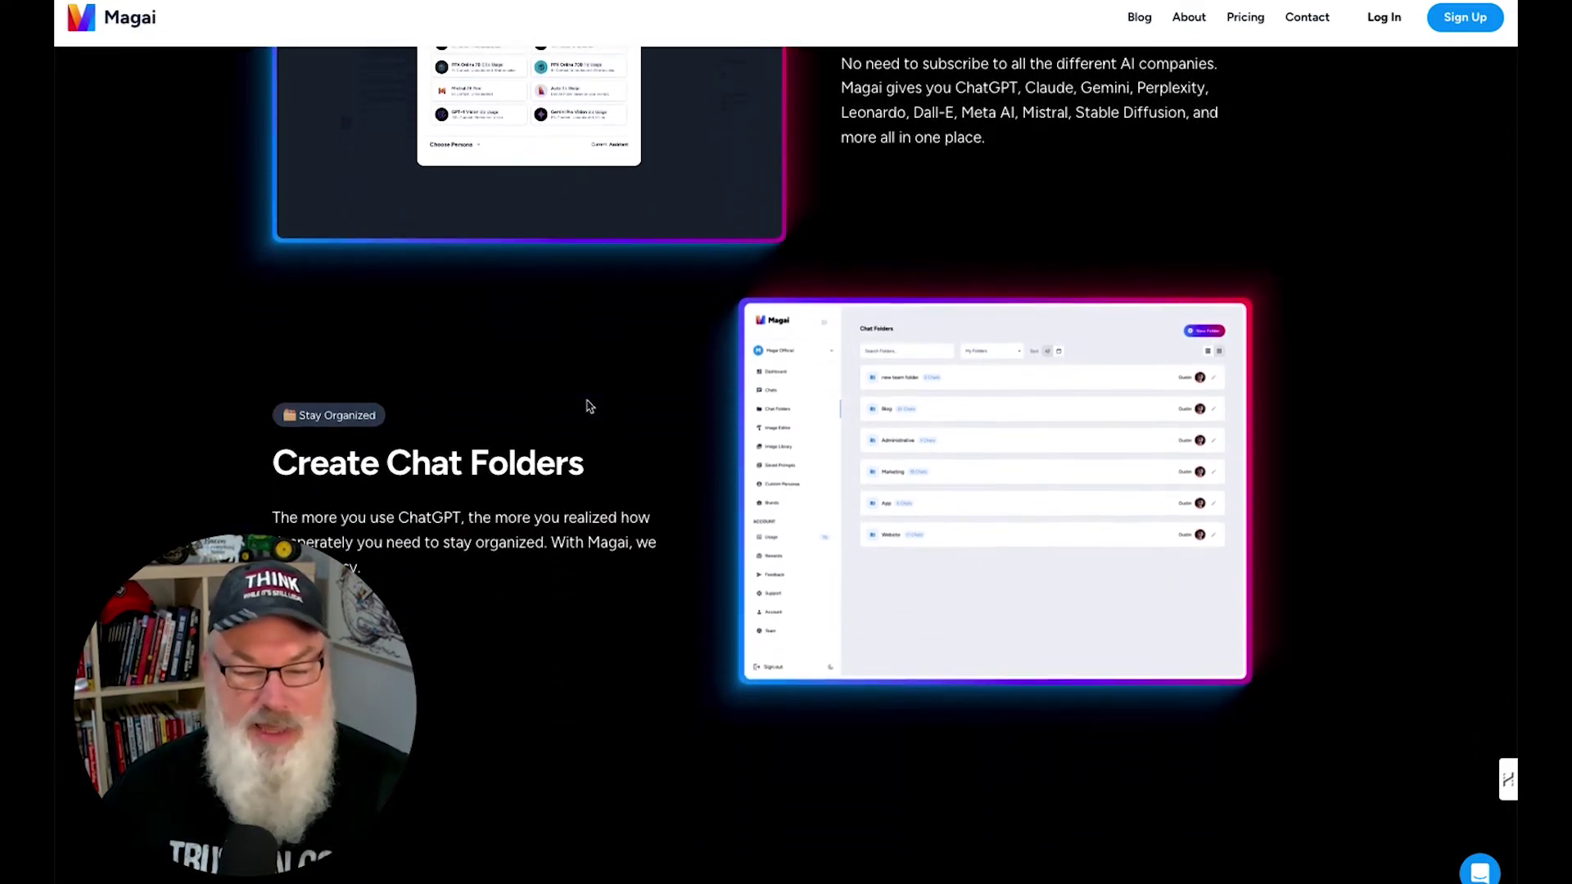
{"action": "scroll", "coordinate": [589, 404], "scroll_direction": "down", "scroll_amount": 2}
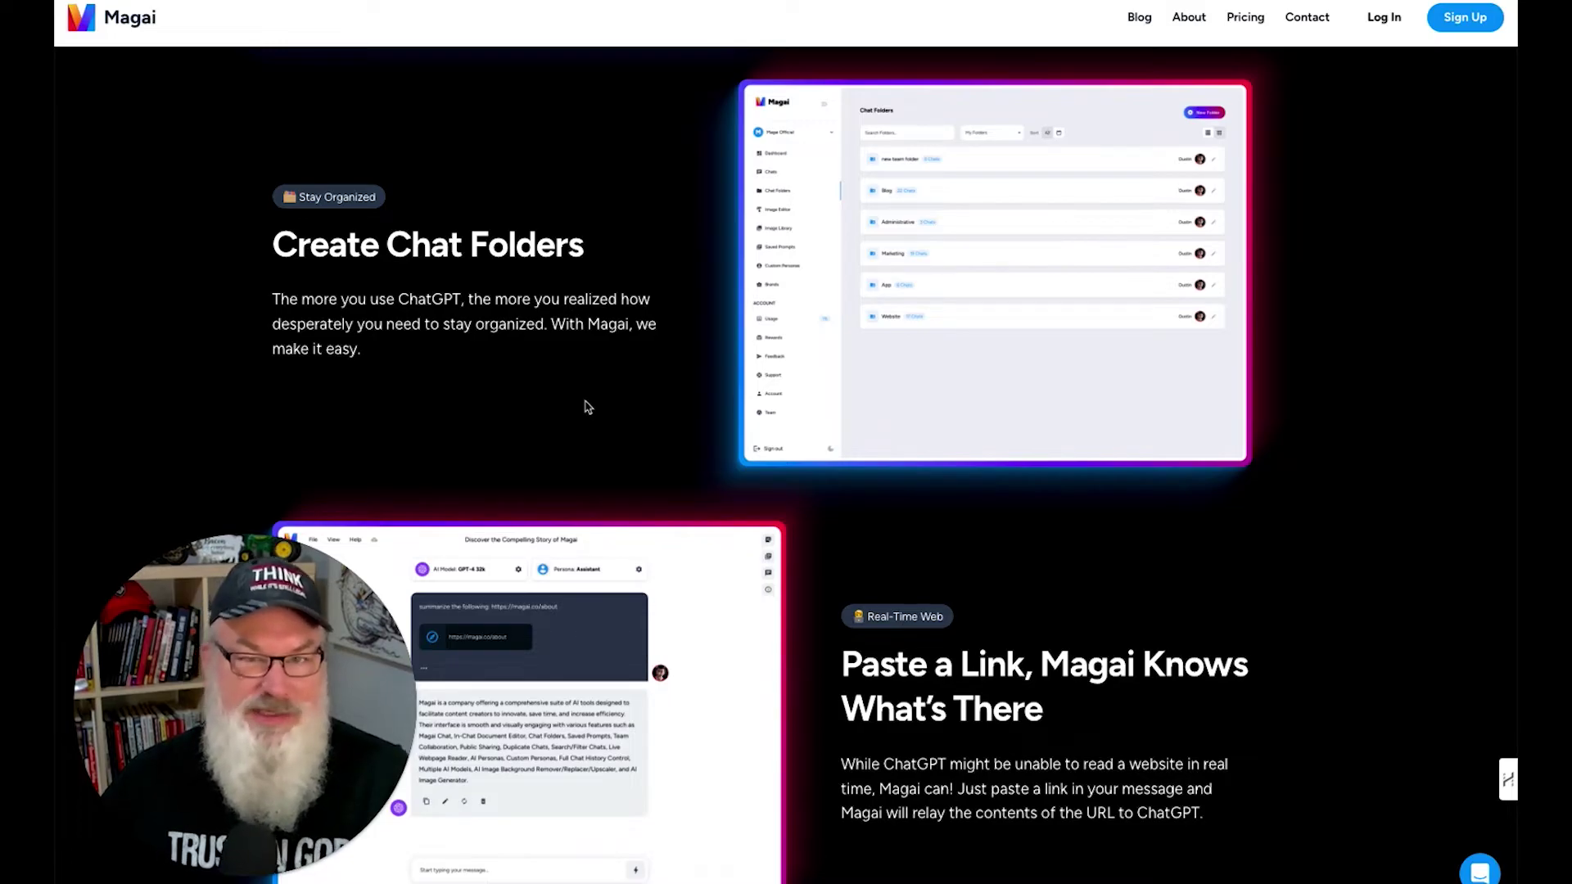
{"action": "scroll", "coordinate": [586, 404], "scroll_direction": "down", "scroll_amount": 3}
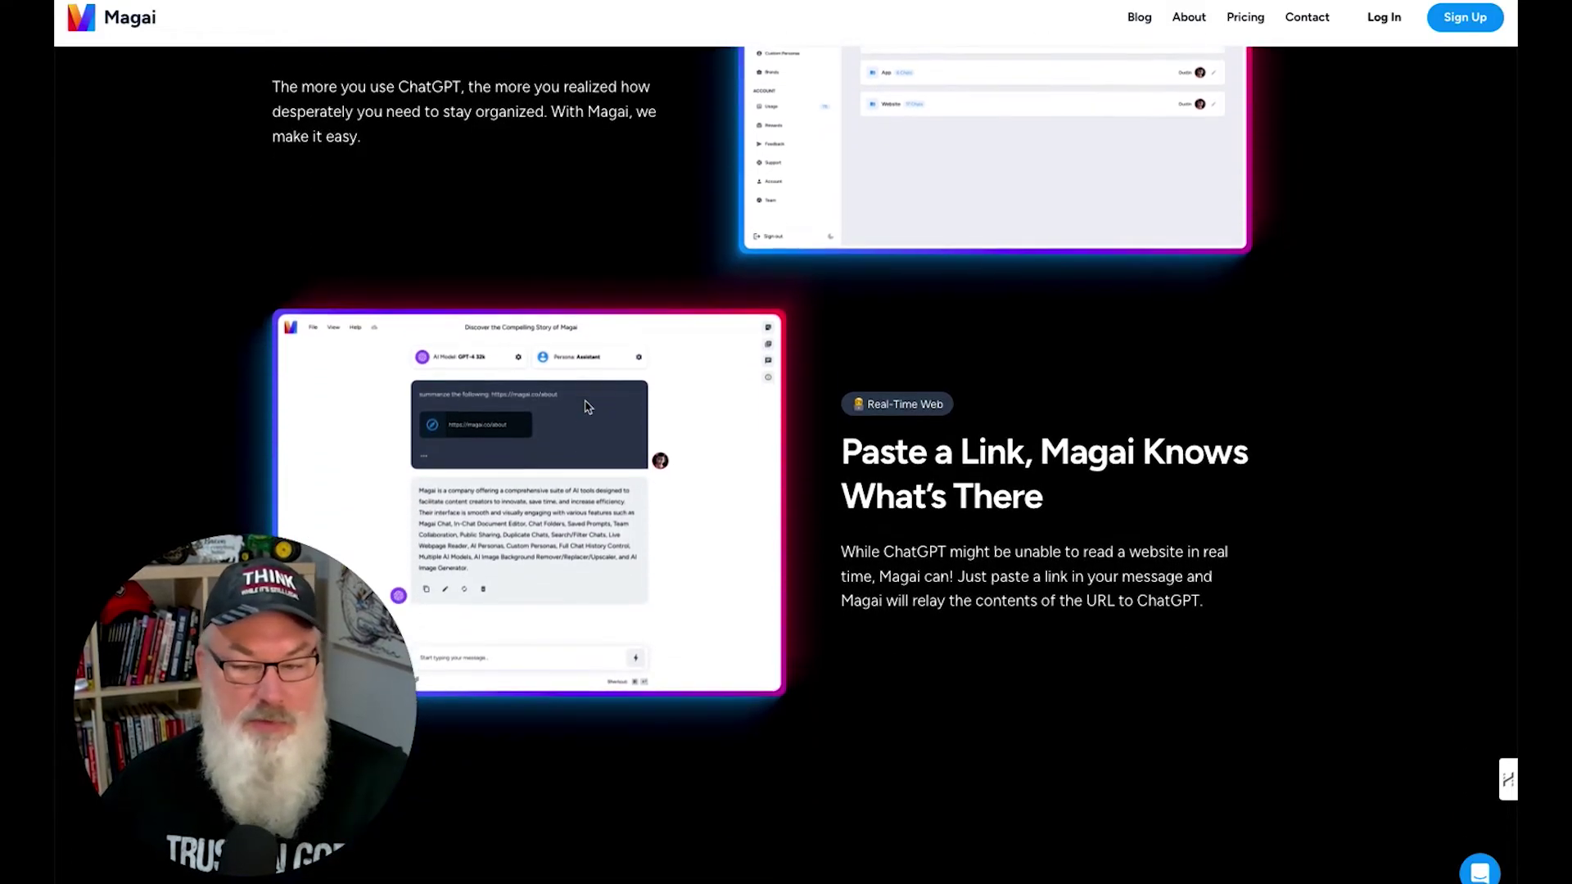
{"action": "scroll", "coordinate": [587, 406], "scroll_direction": "down", "scroll_amount": 3}
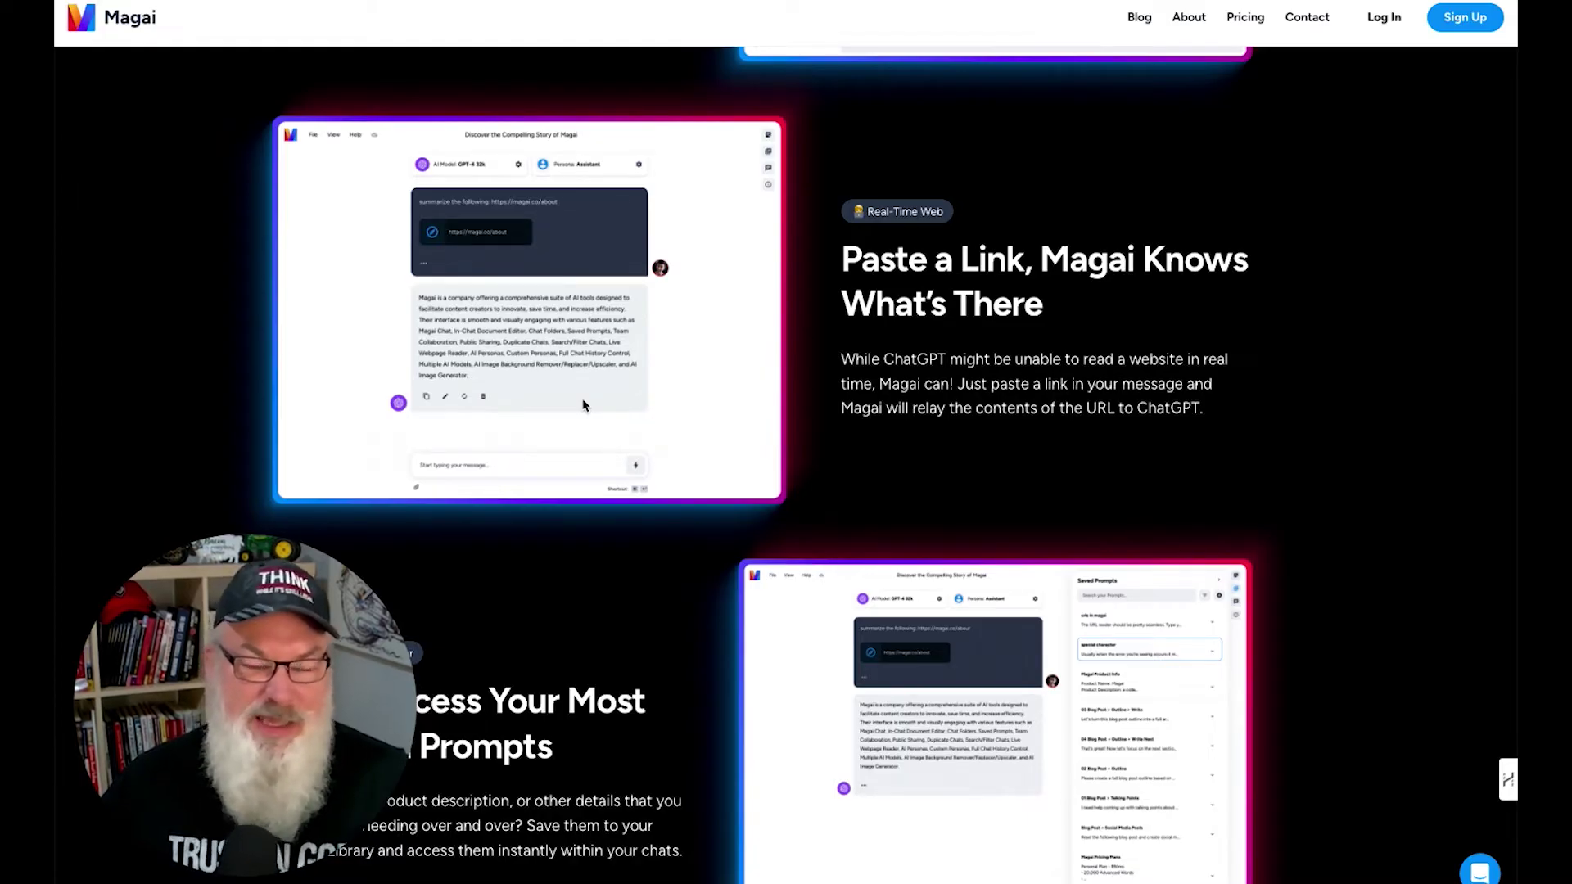
{"action": "scroll", "coordinate": [585, 404], "scroll_direction": "down", "scroll_amount": 2}
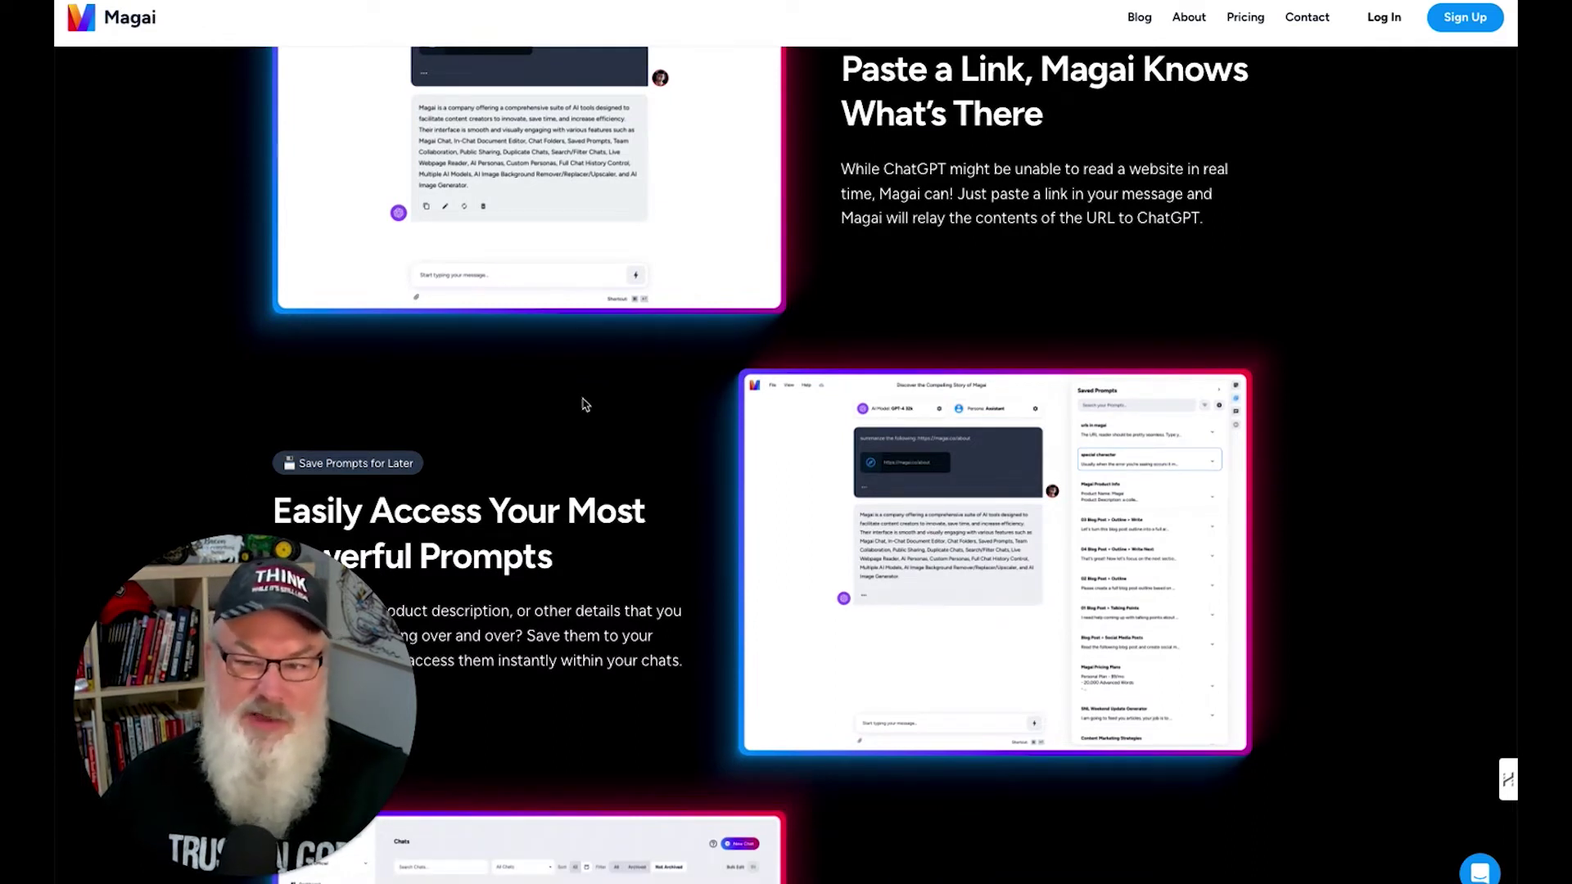
{"action": "scroll", "coordinate": [585, 404], "scroll_direction": "down", "scroll_amount": 4}
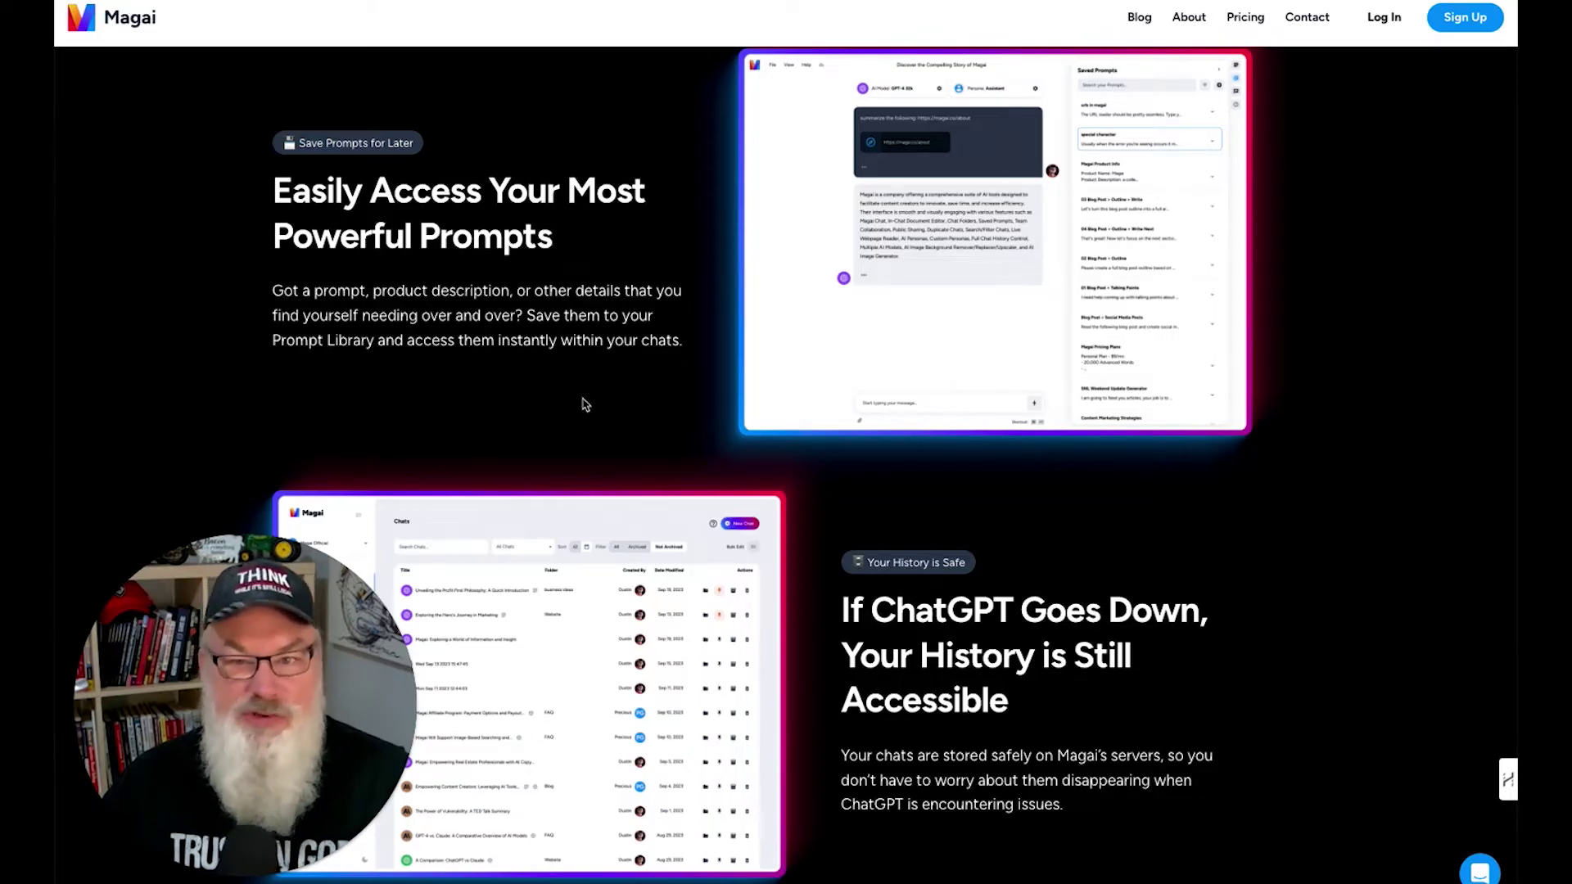
{"action": "scroll", "coordinate": [584, 404], "scroll_direction": "down", "scroll_amount": 5}
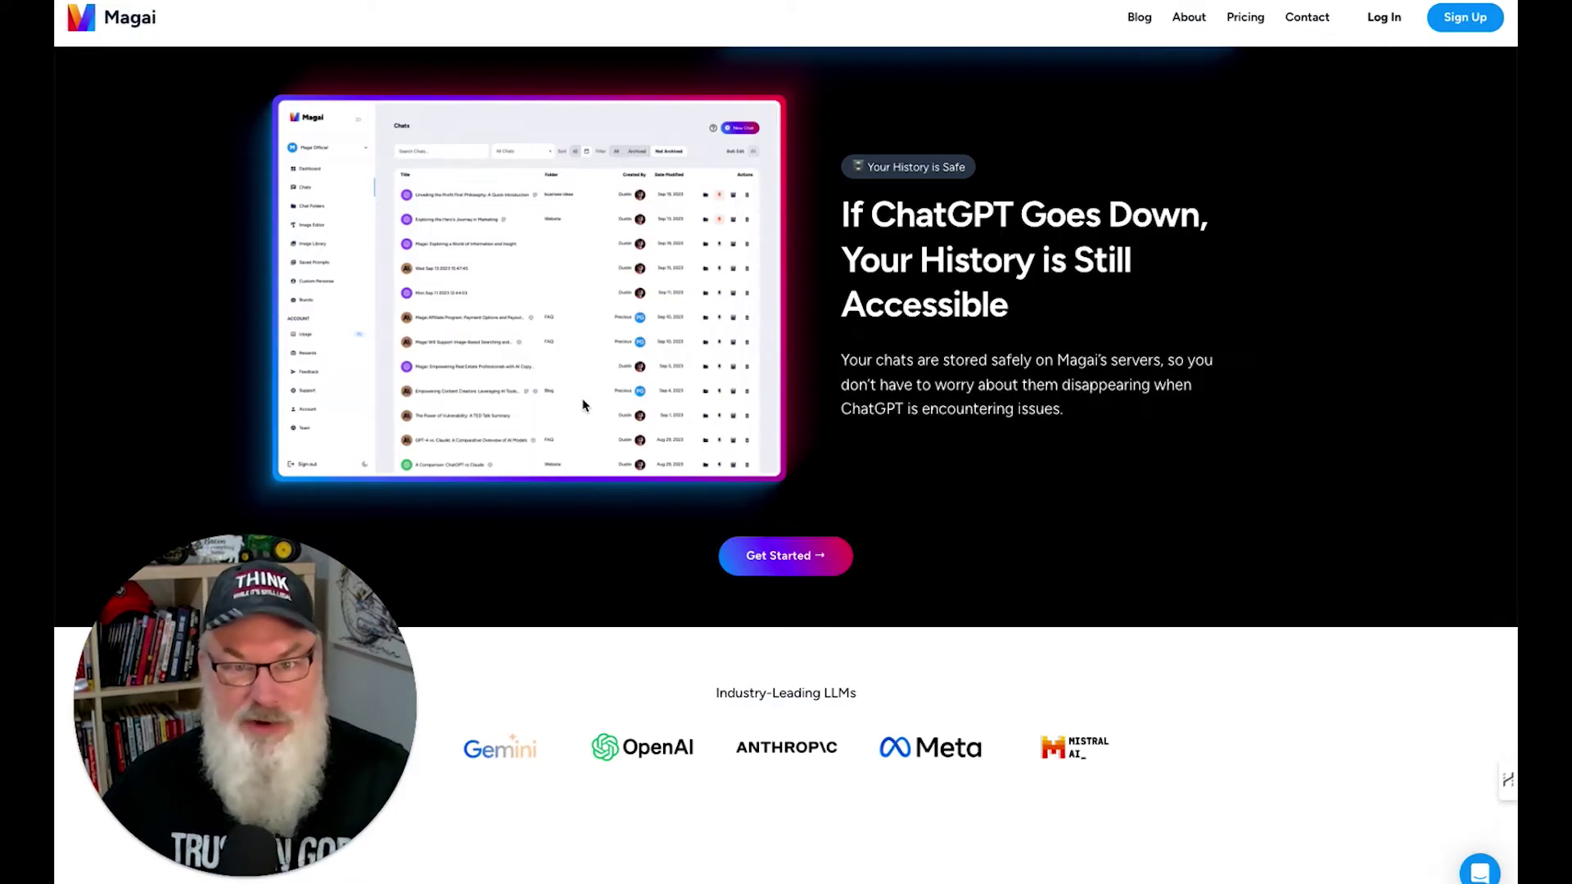
- Read the overview of industry-leading LLMs and the tool cards from Multiple AI Models through Team Collaboration
{"action": "scroll", "coordinate": [583, 404], "scroll_direction": "down", "scroll_amount": 3}
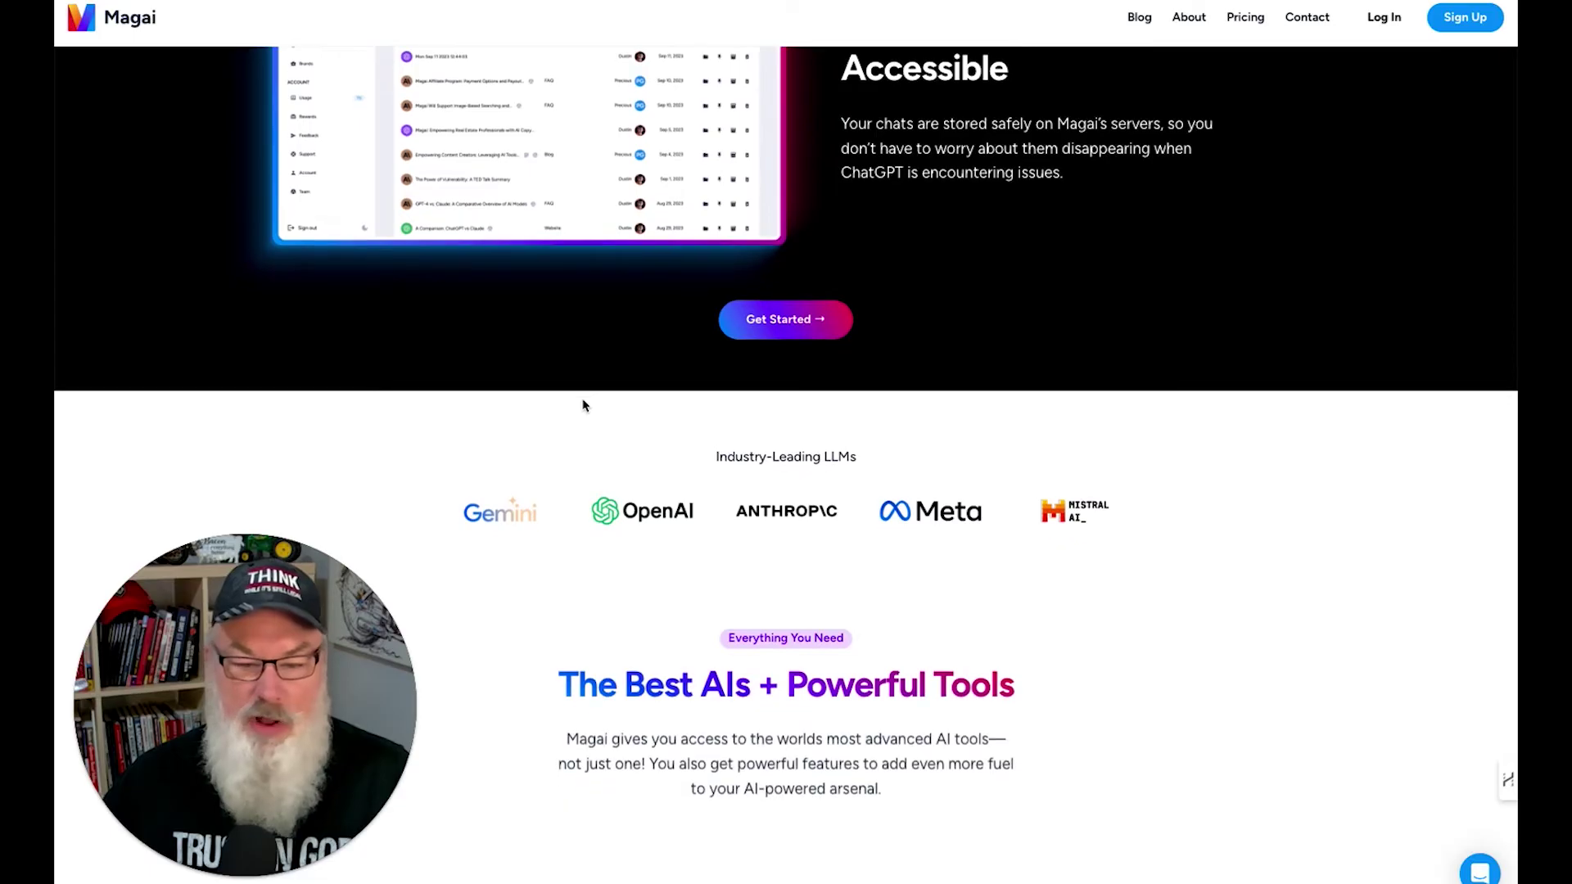
{"action": "scroll", "coordinate": [583, 404], "scroll_direction": "down", "scroll_amount": 2}
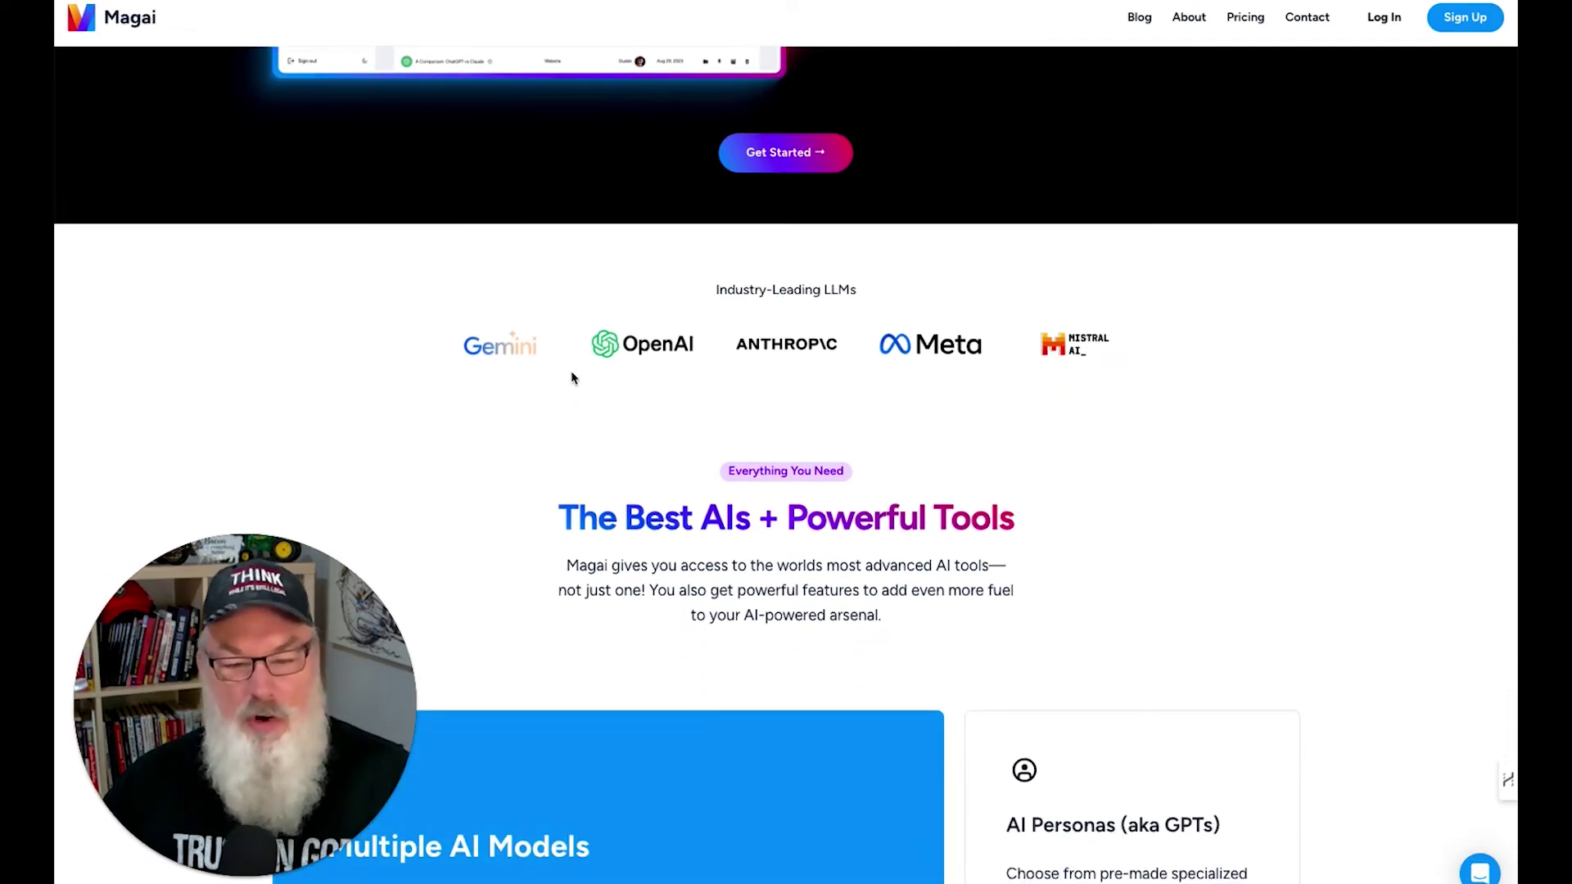
{"action": "scroll", "coordinate": [697, 390], "scroll_direction": "down", "scroll_amount": 3}
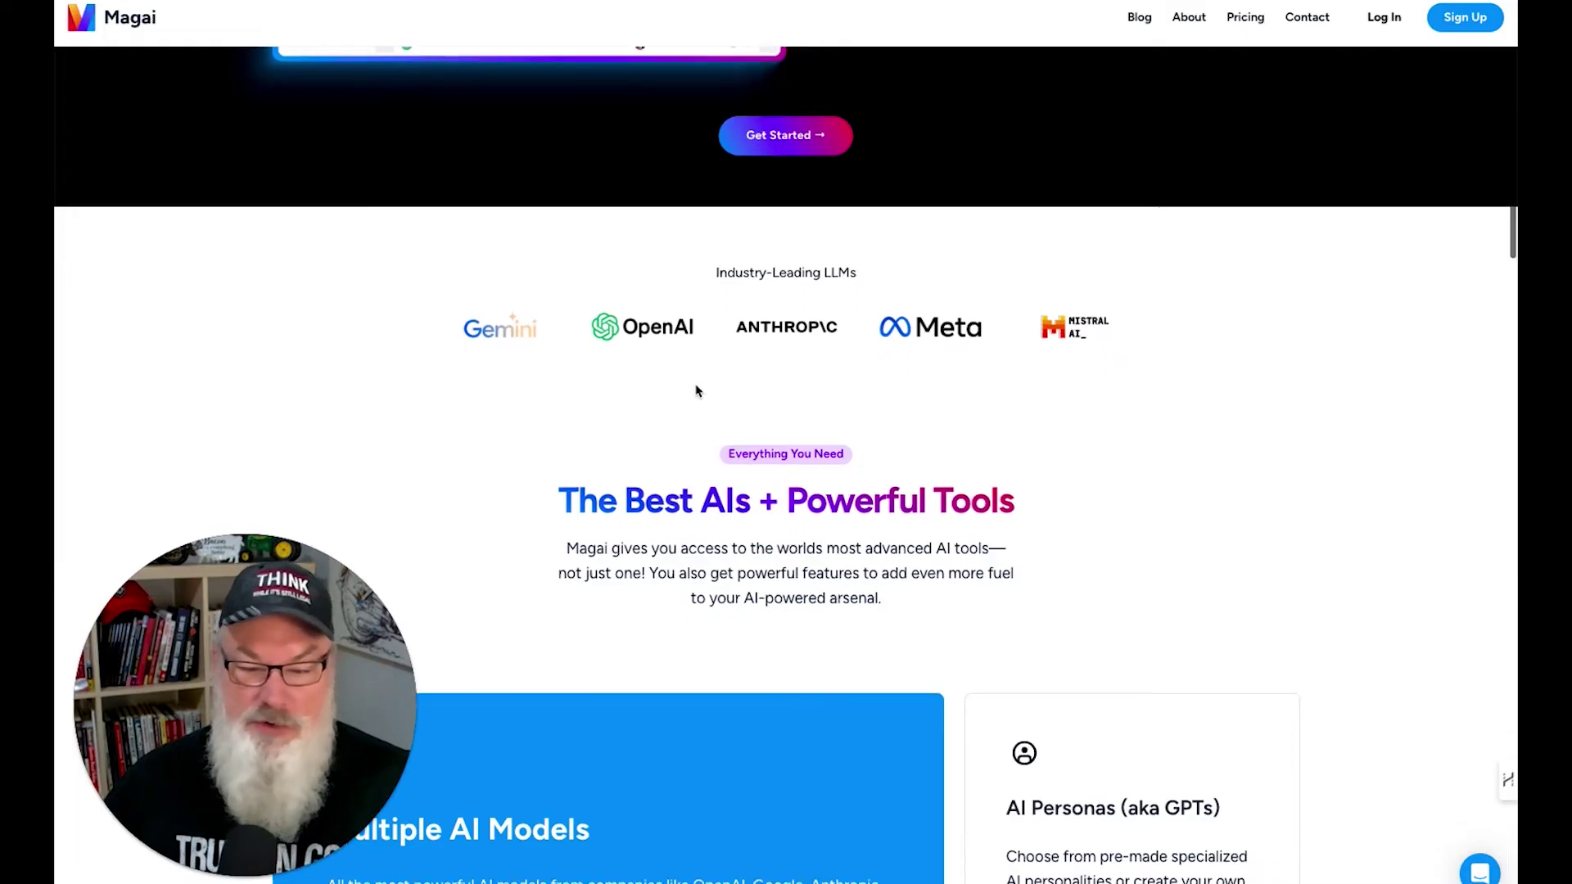
{"action": "scroll", "coordinate": [697, 391], "scroll_direction": "down", "scroll_amount": 5}
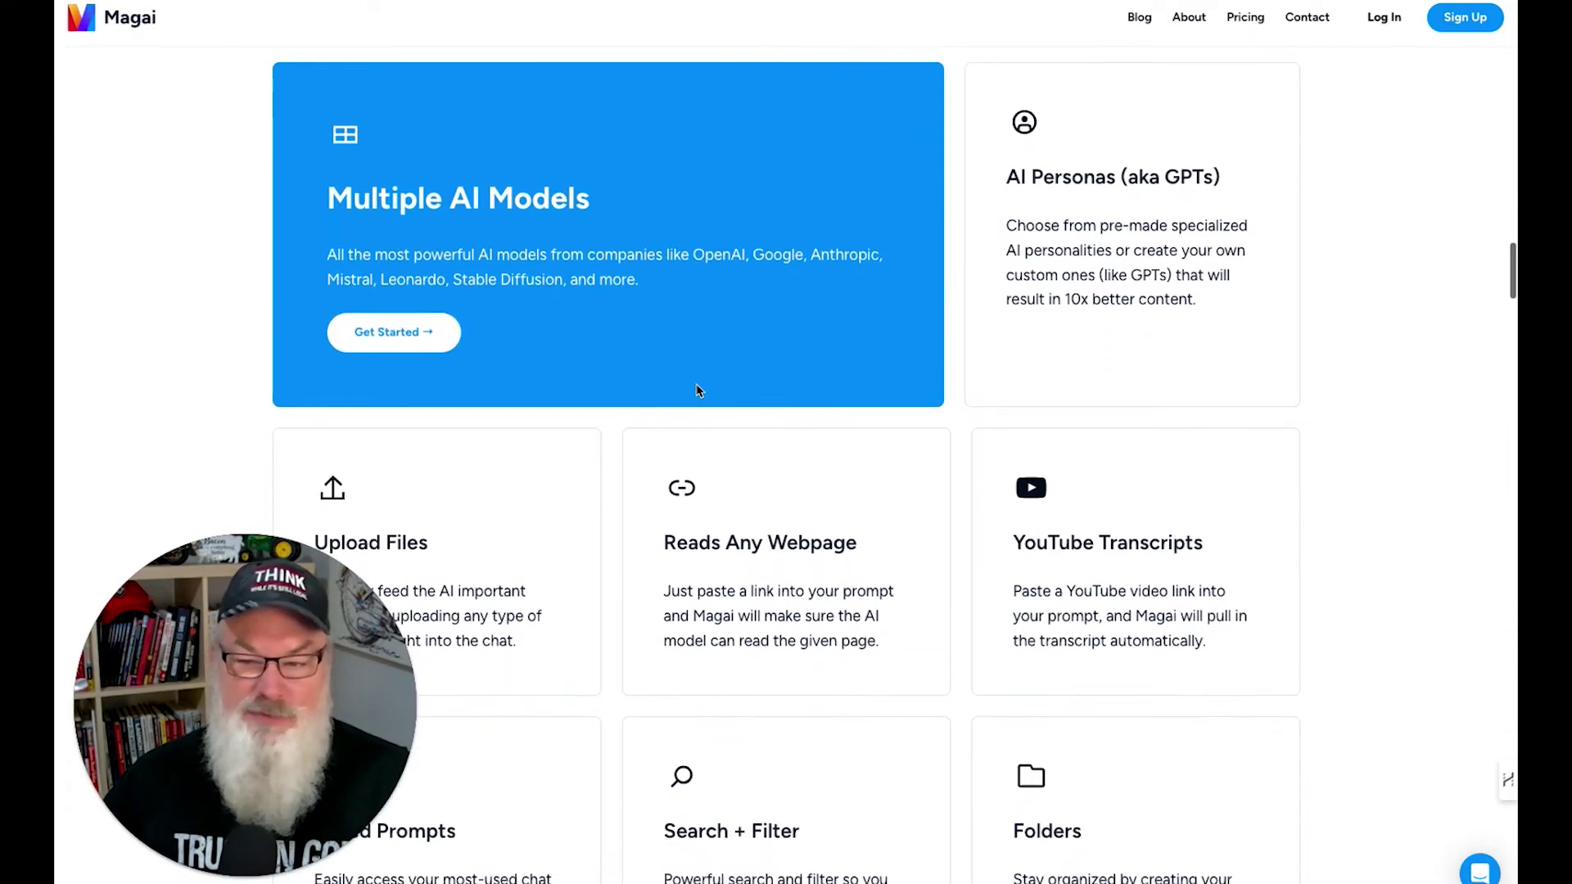
{"action": "scroll", "coordinate": [697, 391], "scroll_direction": "down", "scroll_amount": 1}
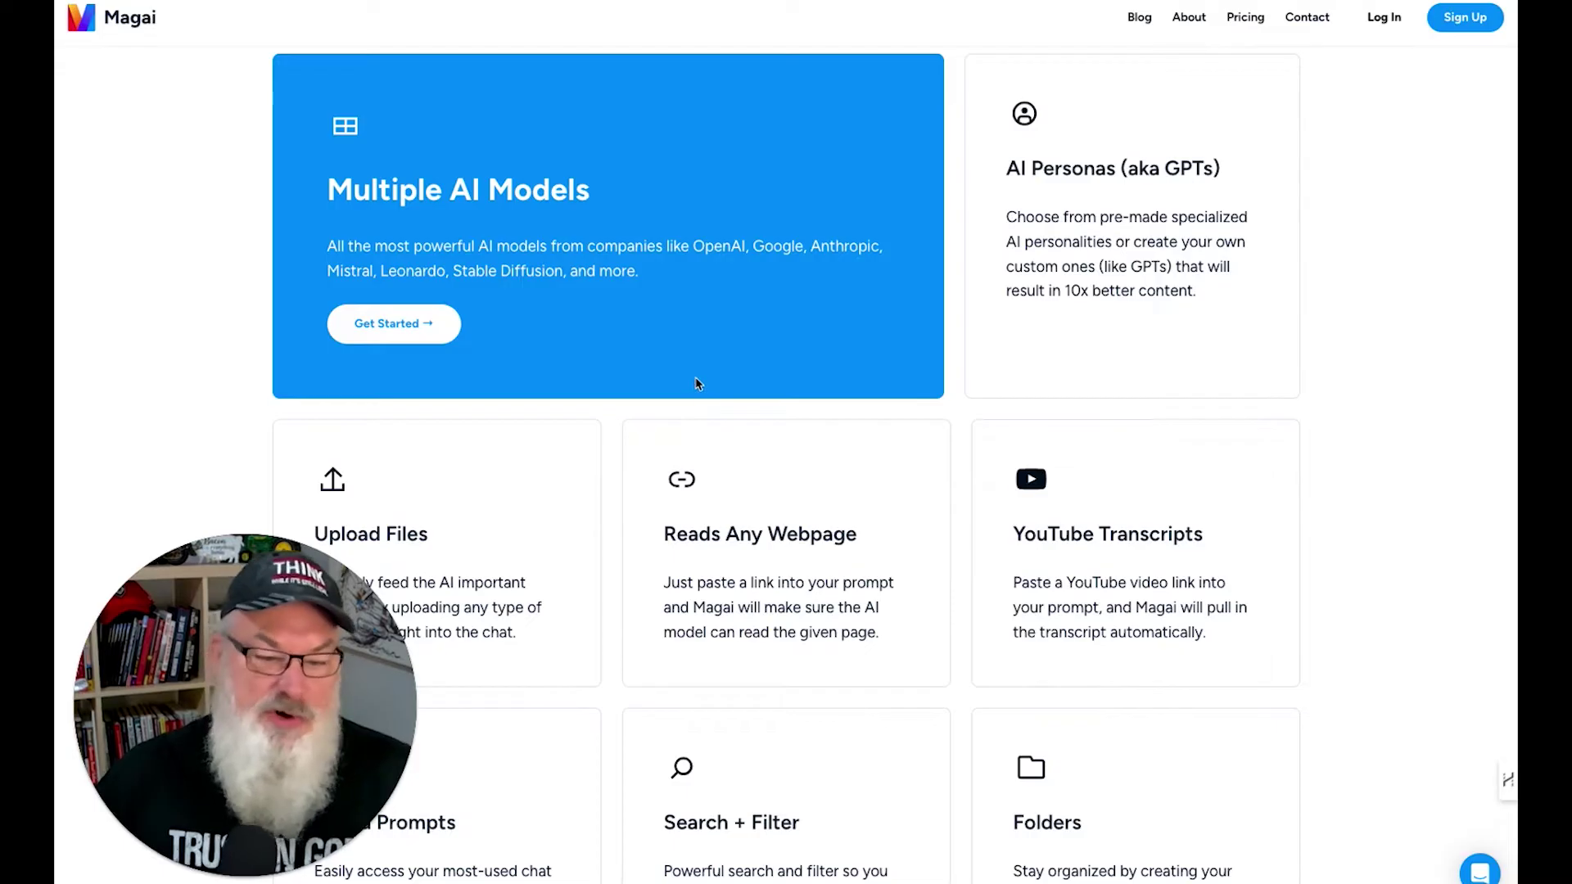
{"action": "scroll", "coordinate": [696, 388], "scroll_direction": "down", "scroll_amount": 3}
{"action": "scroll", "coordinate": [699, 378], "scroll_direction": "down", "scroll_amount": 2}
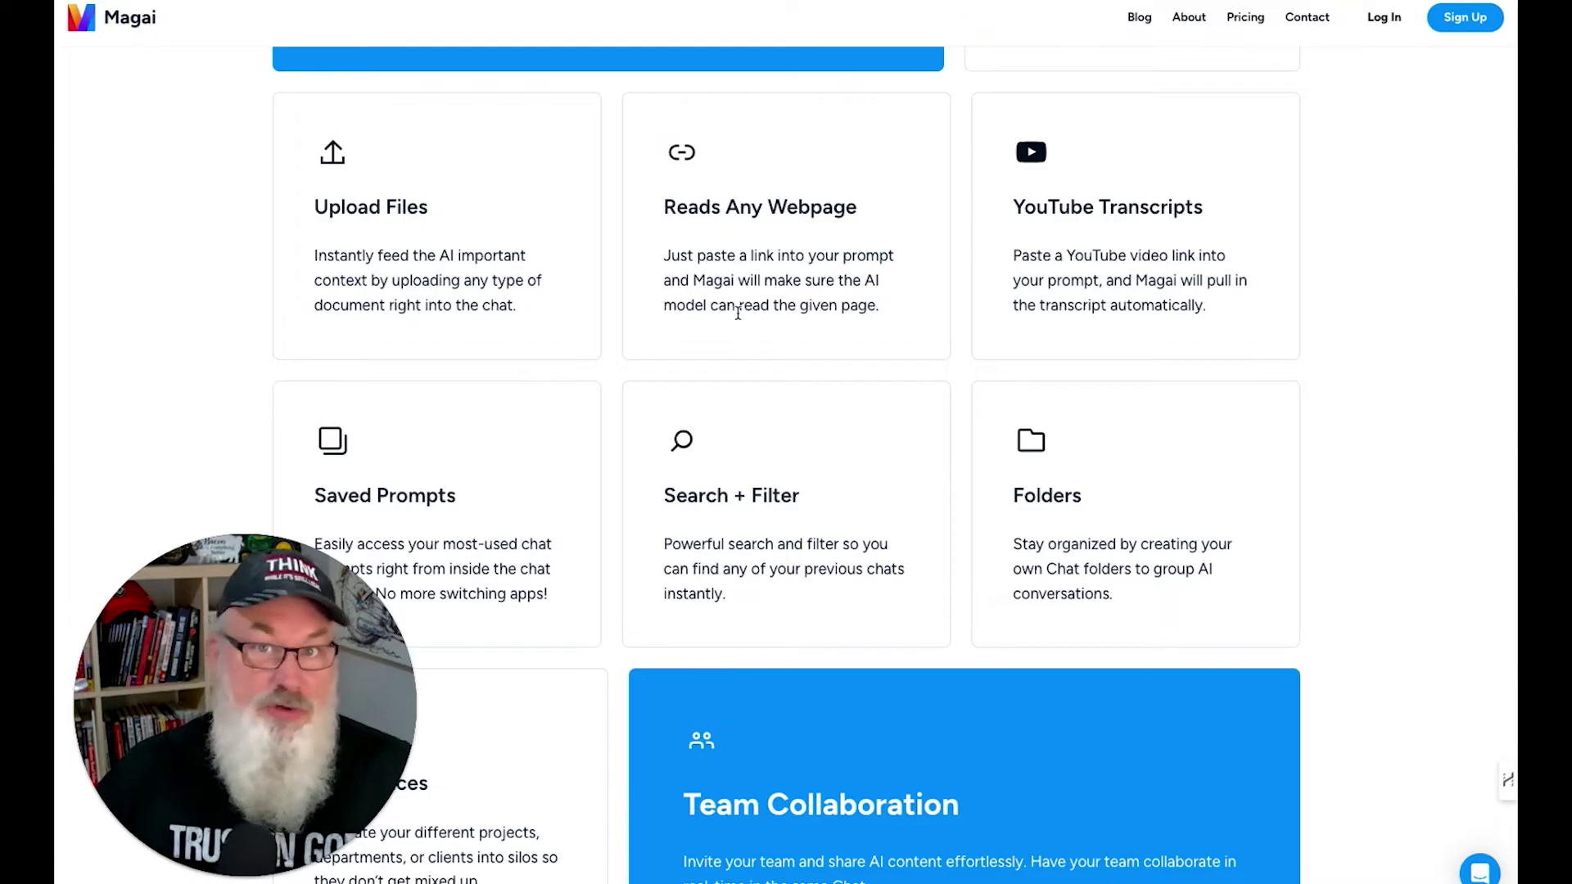
{"action": "scroll", "coordinate": [737, 314], "scroll_direction": "down", "scroll_amount": 3}
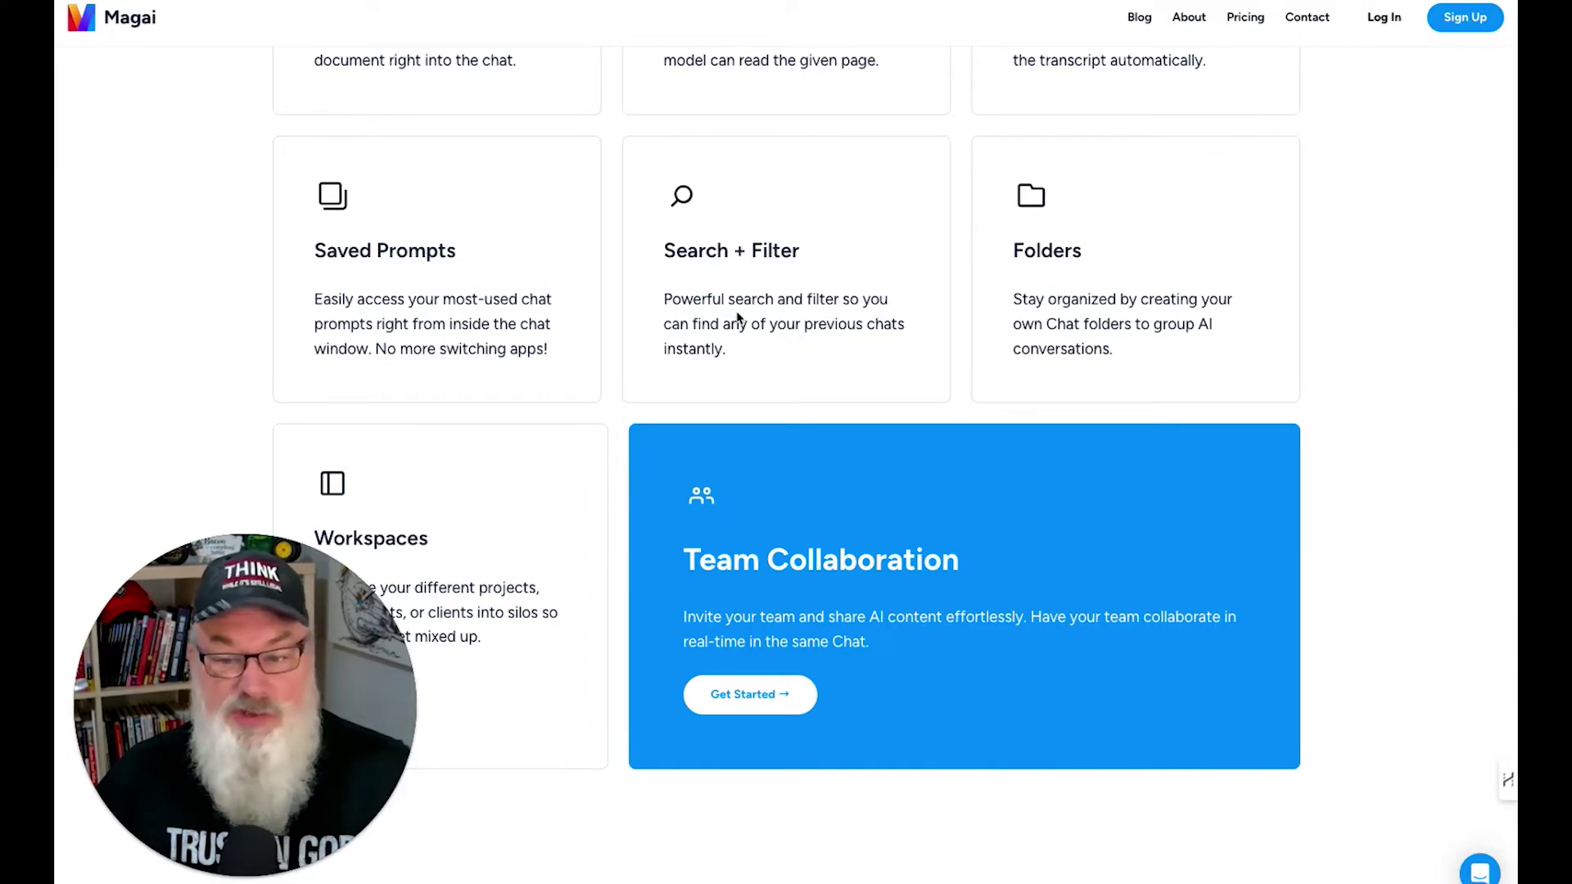
{"action": "scroll", "coordinate": [738, 317], "scroll_direction": "down", "scroll_amount": 3}
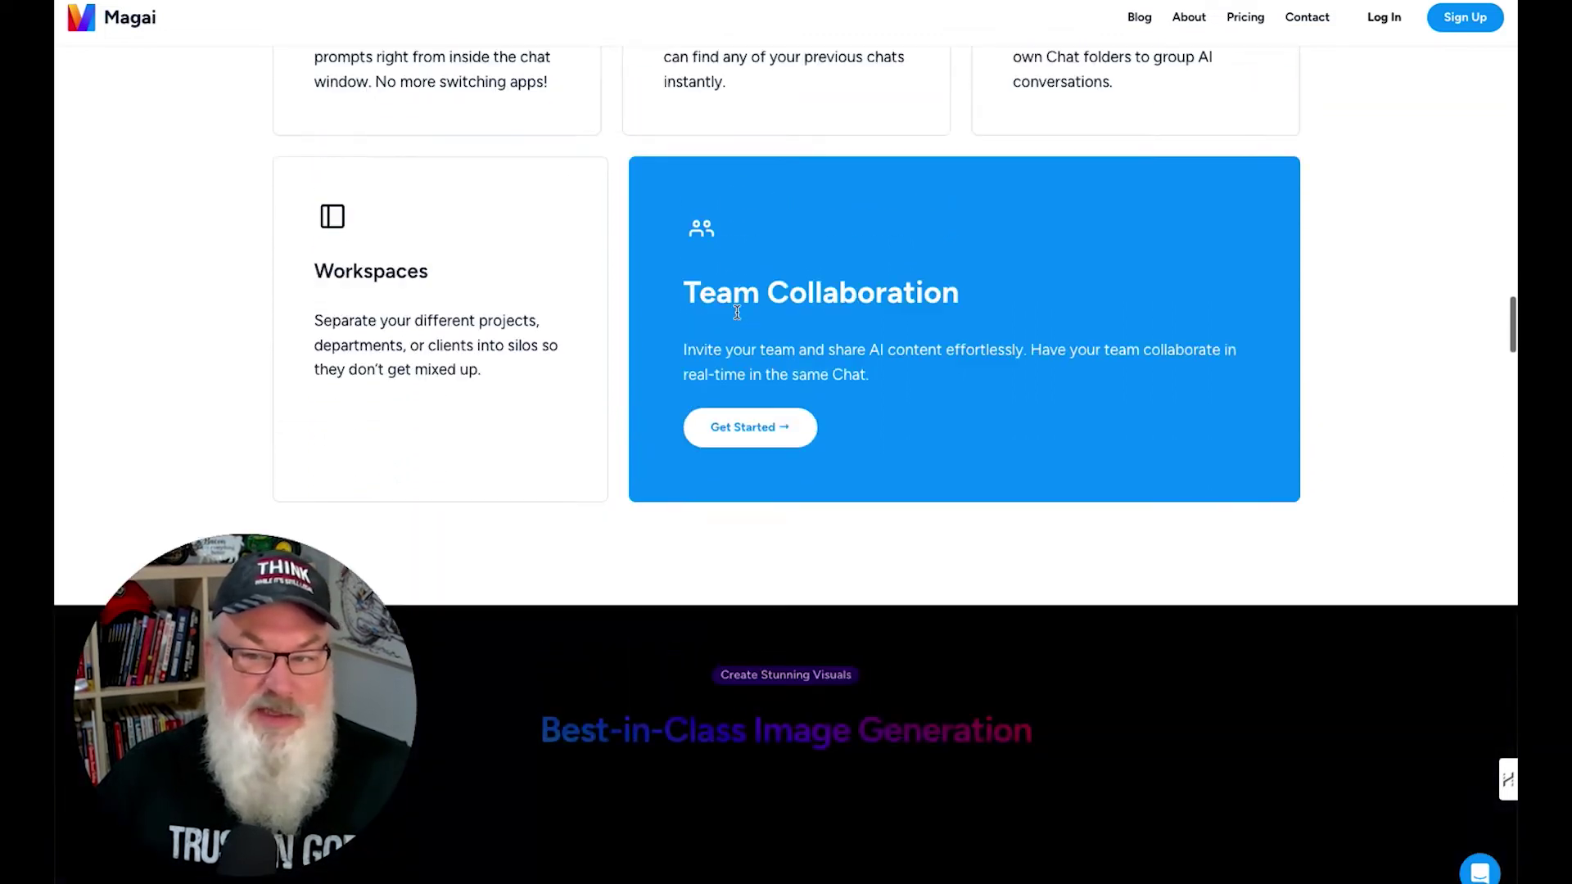
{"action": "scroll", "coordinate": [737, 312], "scroll_direction": "up", "scroll_amount": 2}
{"action": "scroll", "coordinate": [737, 312], "scroll_direction": "down", "scroll_amount": 2}
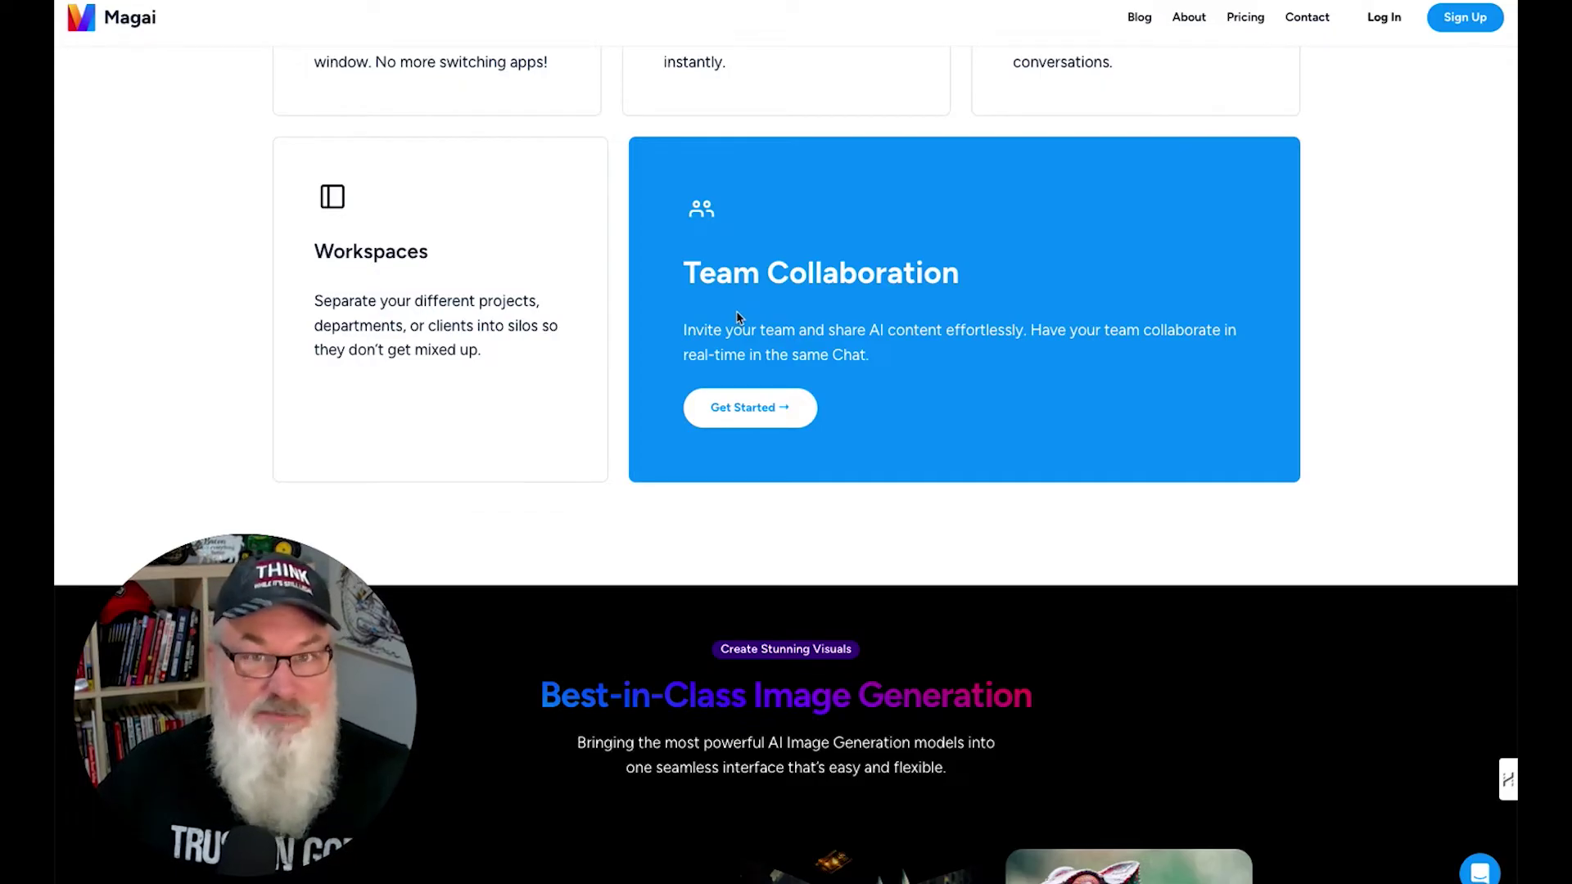
- Examine the Best-in-Class Image Generation section, including its sample images and supported image models
{"action": "scroll", "coordinate": [737, 317], "scroll_direction": "down", "scroll_amount": 6}
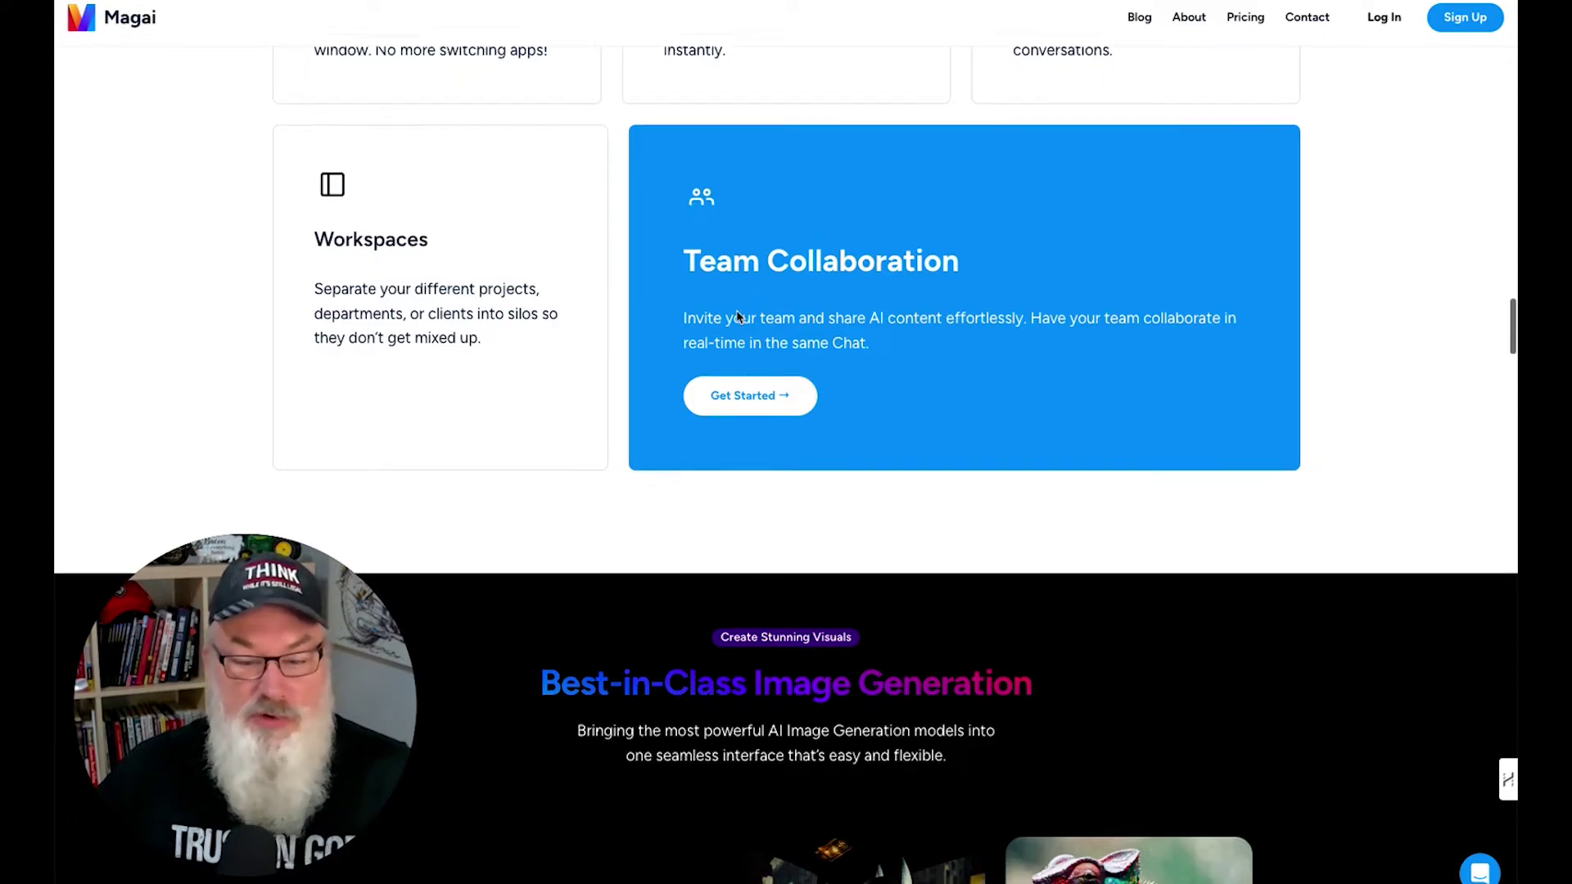
{"action": "scroll", "coordinate": [740, 317], "scroll_direction": "down", "scroll_amount": 1}
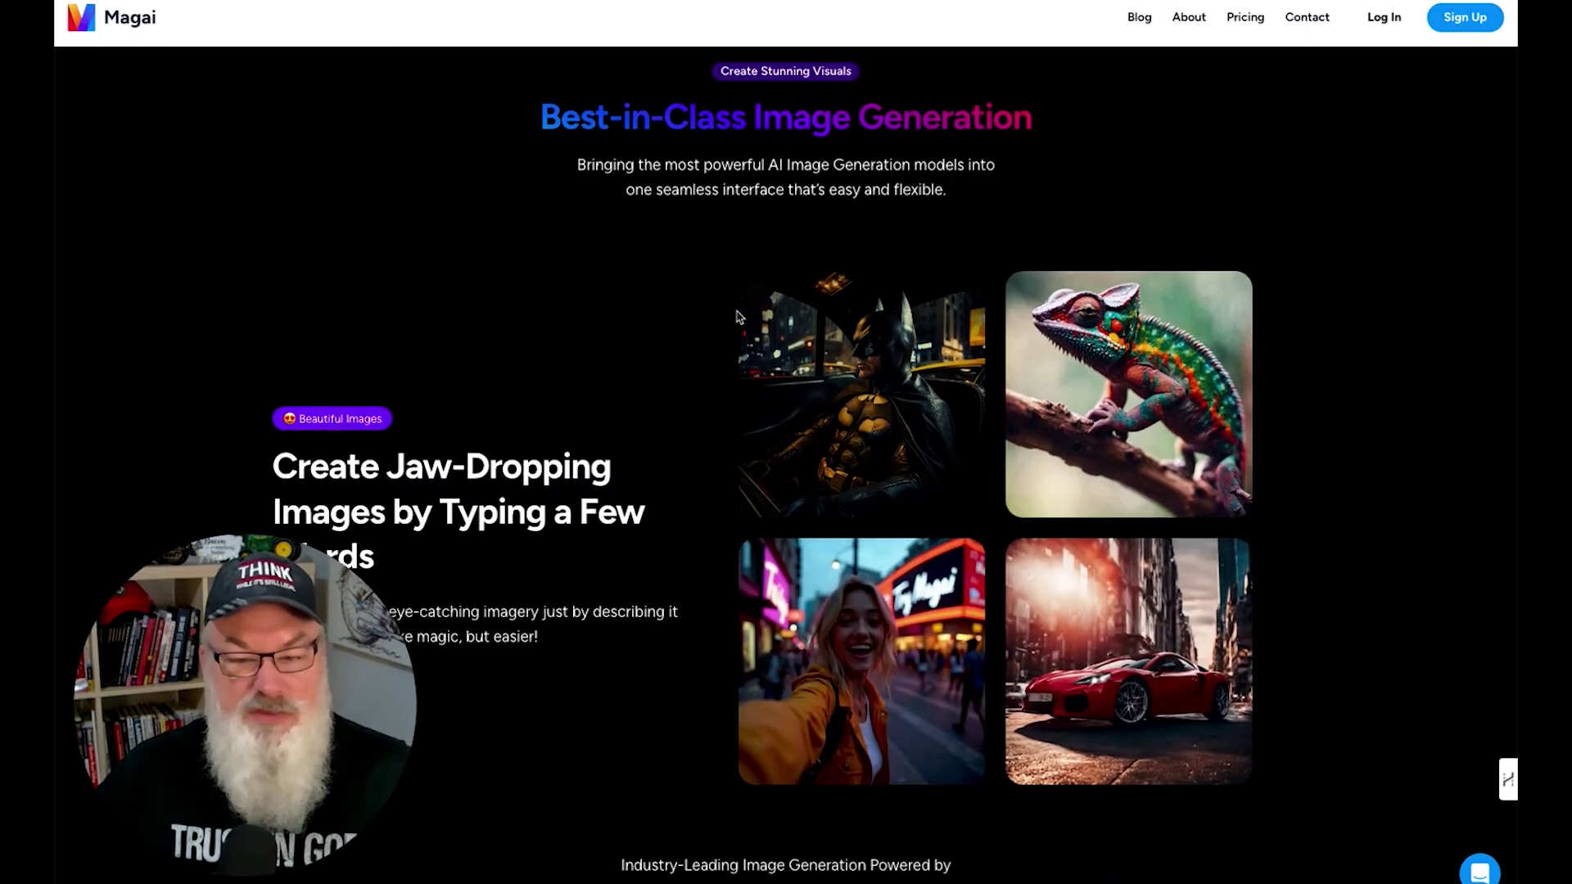
{"action": "scroll", "coordinate": [739, 317], "scroll_direction": "down", "scroll_amount": 2}
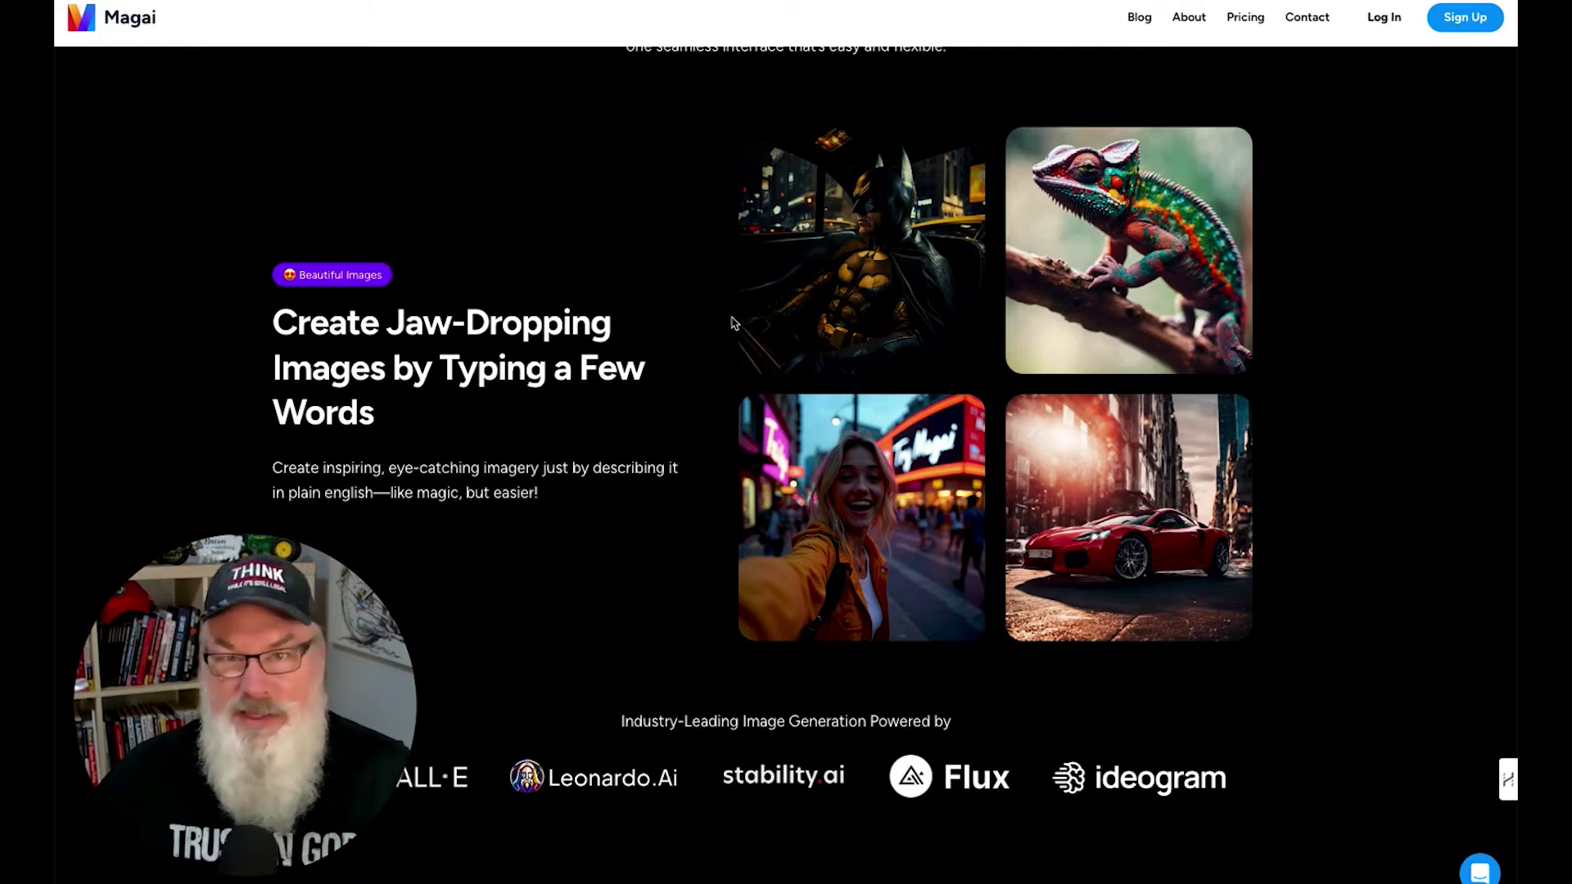
{"action": "scroll", "coordinate": [733, 321], "scroll_direction": "down", "scroll_amount": 8}
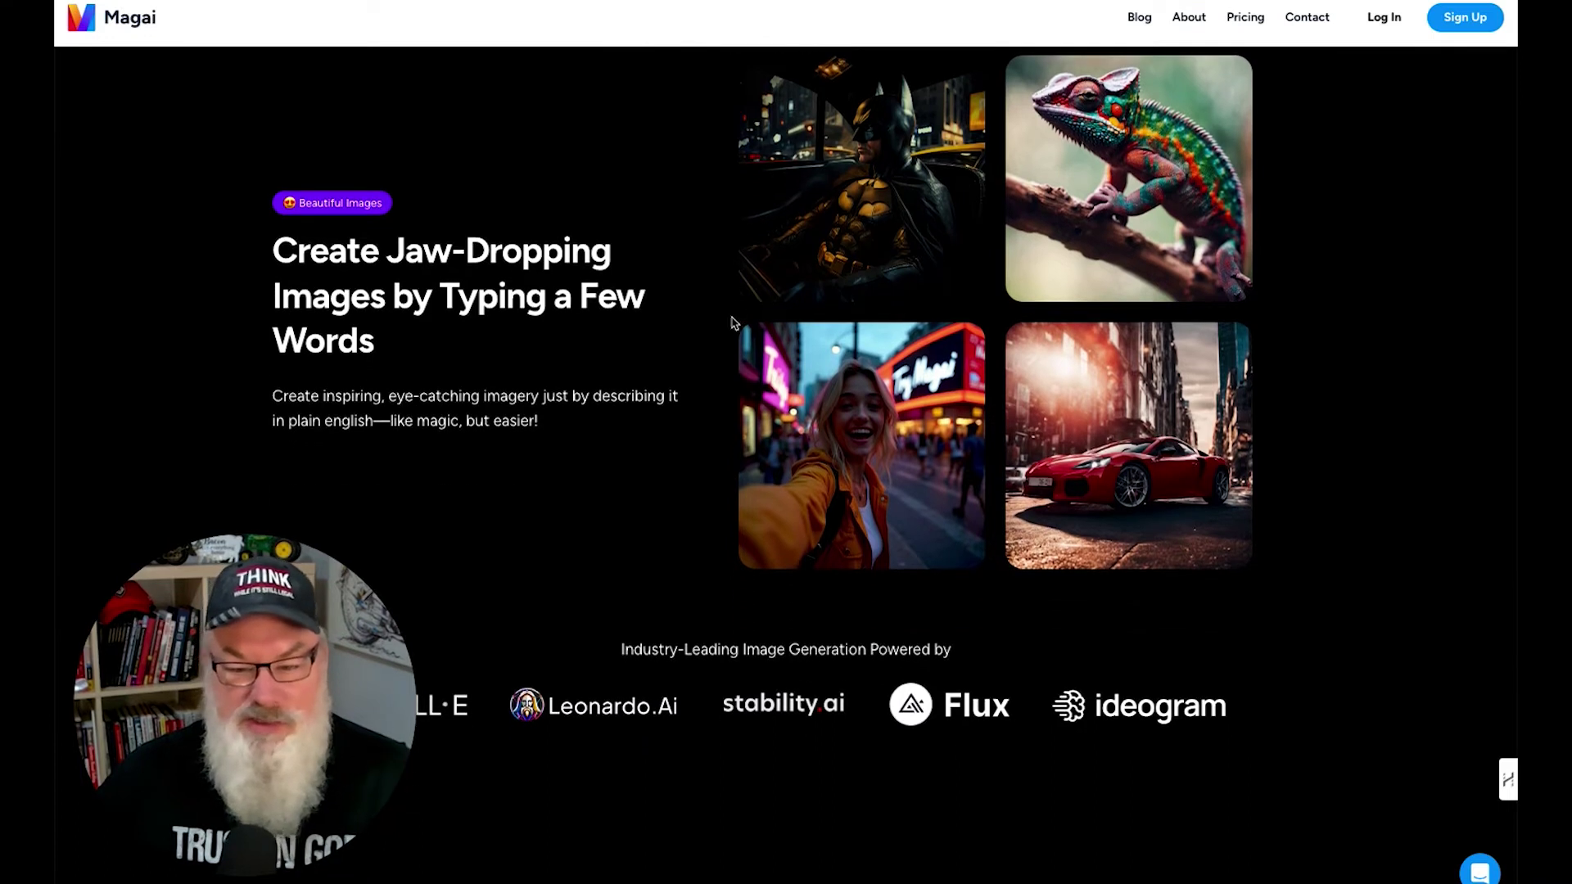
{"action": "scroll", "coordinate": [733, 322], "scroll_direction": "down", "scroll_amount": 1}
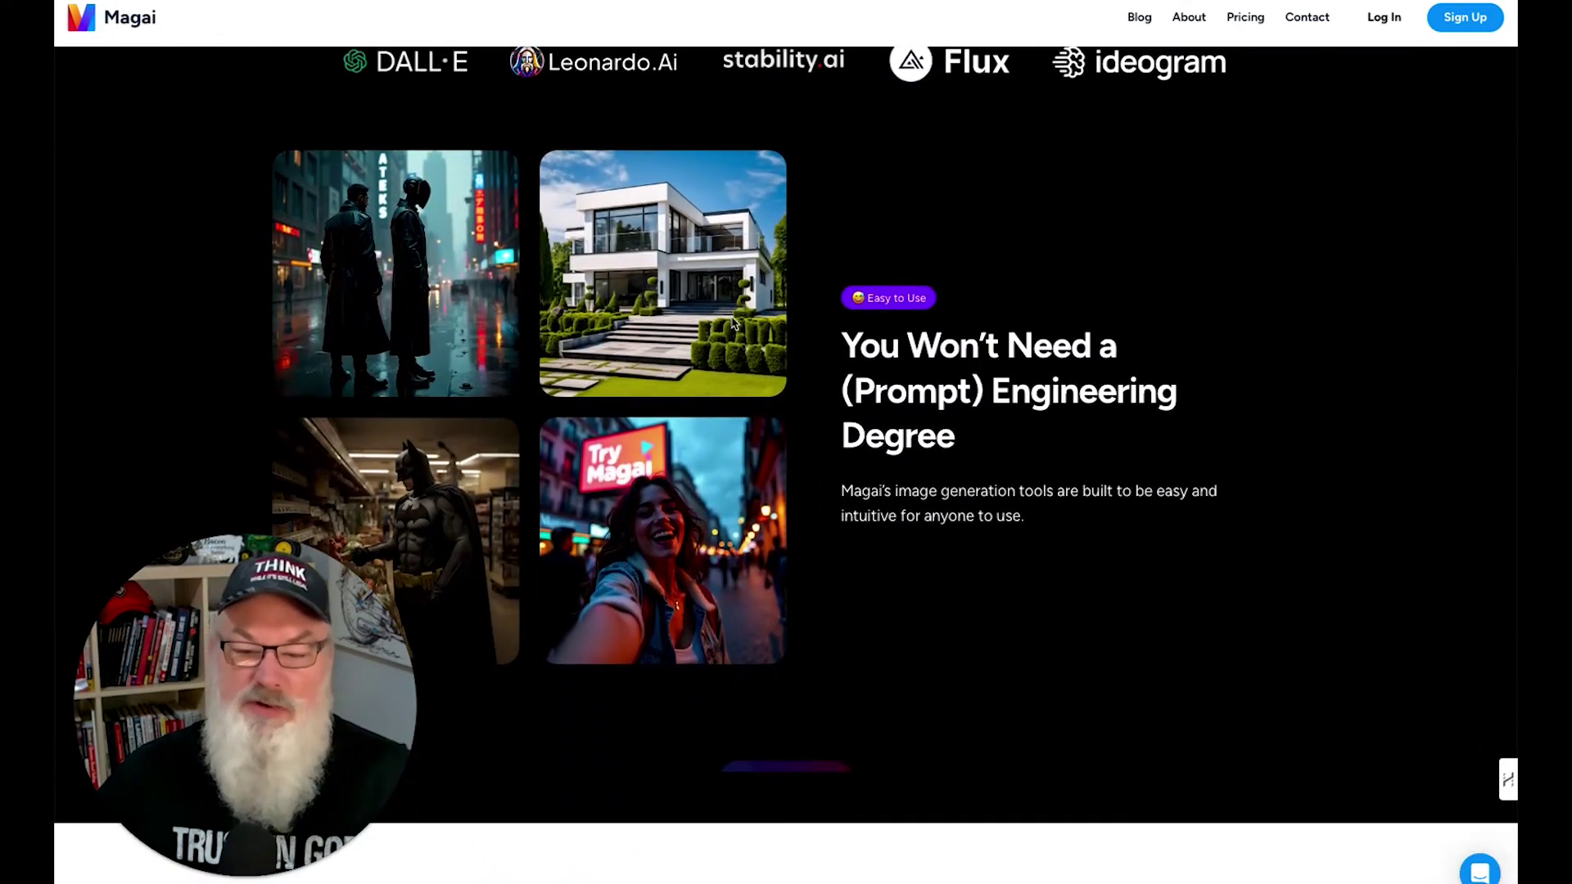
{"action": "scroll", "coordinate": [733, 322], "scroll_direction": "down", "scroll_amount": 1}
- Compare Magai with ChatGPT Plus in the feature table and with separate AI subscriptions in the cost comparison
{"action": "scroll", "coordinate": [733, 322], "scroll_direction": "down", "scroll_amount": 6}
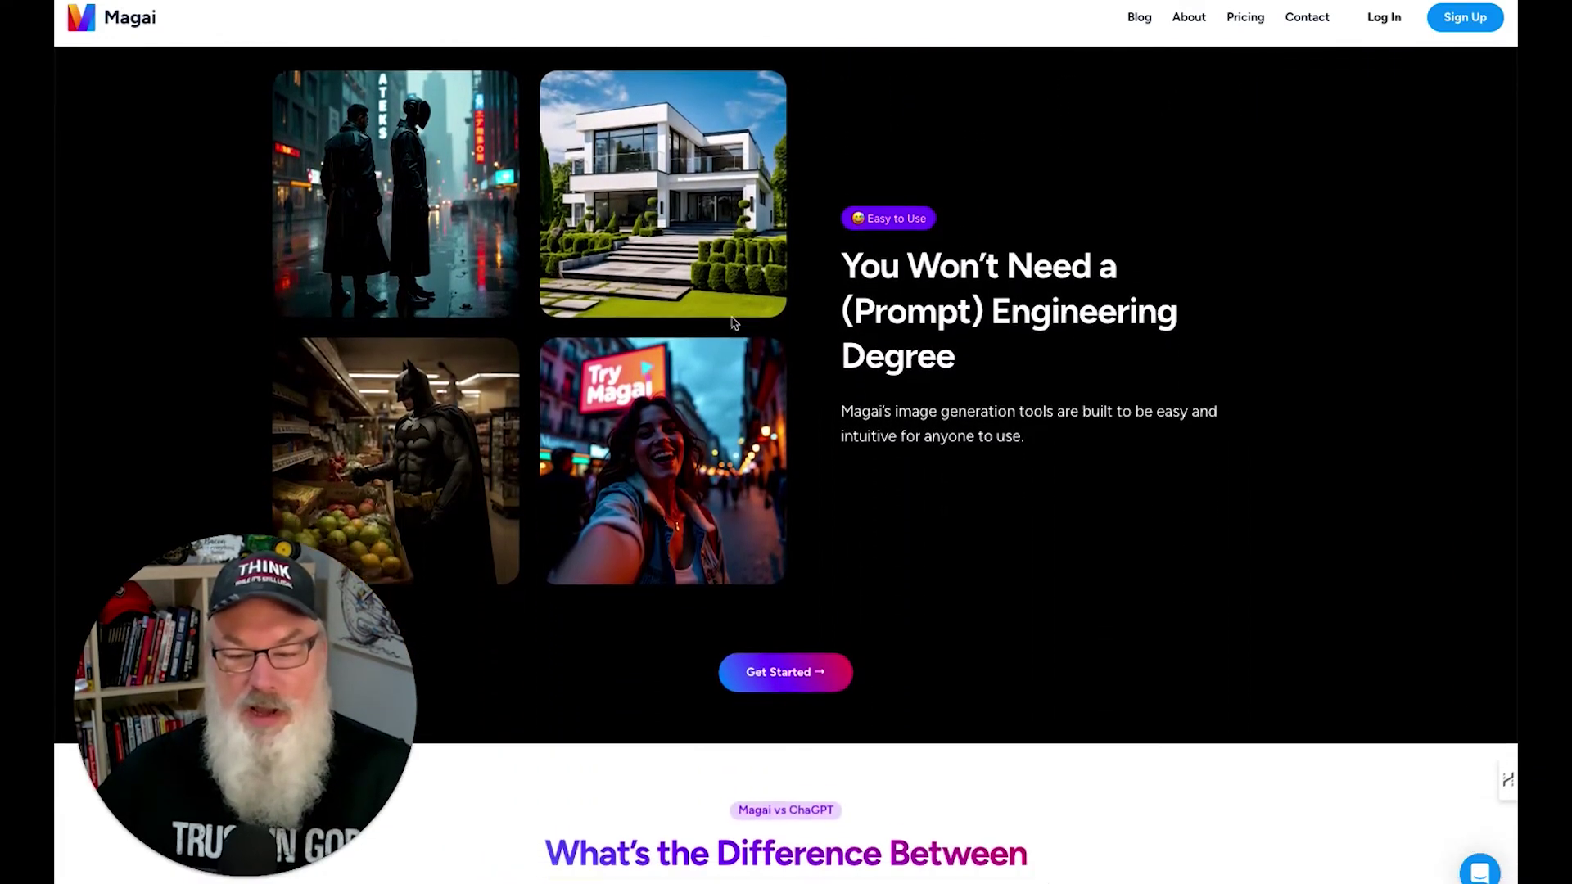
{"action": "scroll", "coordinate": [733, 322], "scroll_direction": "down", "scroll_amount": 5}
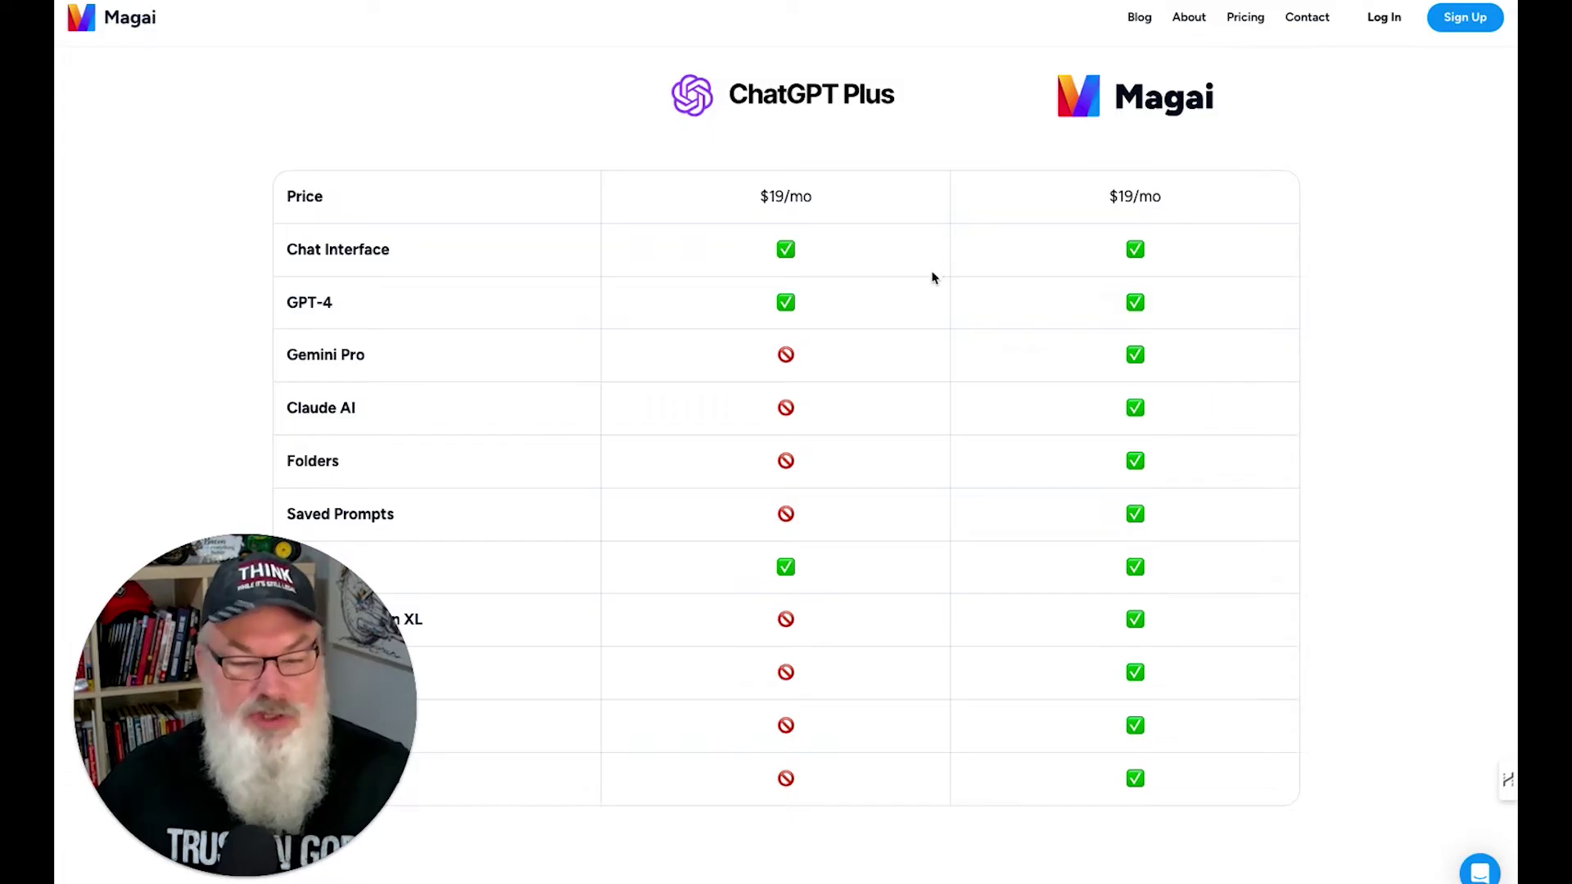
{"action": "scroll", "coordinate": [932, 278], "scroll_direction": "down", "scroll_amount": 3}
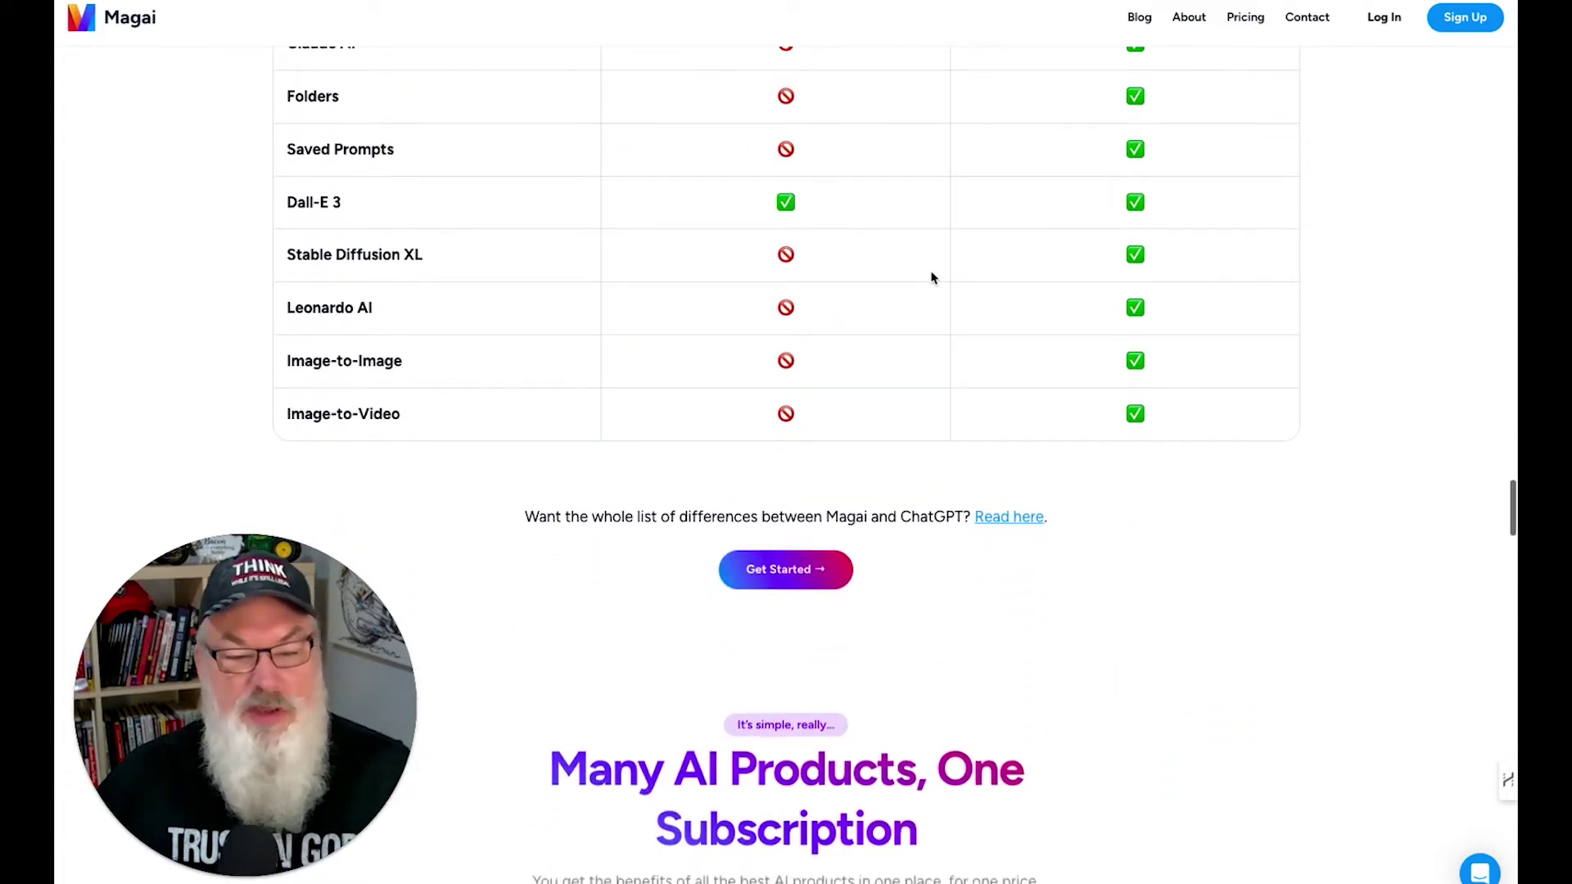
{"action": "scroll", "coordinate": [930, 277], "scroll_direction": "down", "scroll_amount": 1}
{"action": "scroll", "coordinate": [930, 276], "scroll_direction": "down", "scroll_amount": 5}
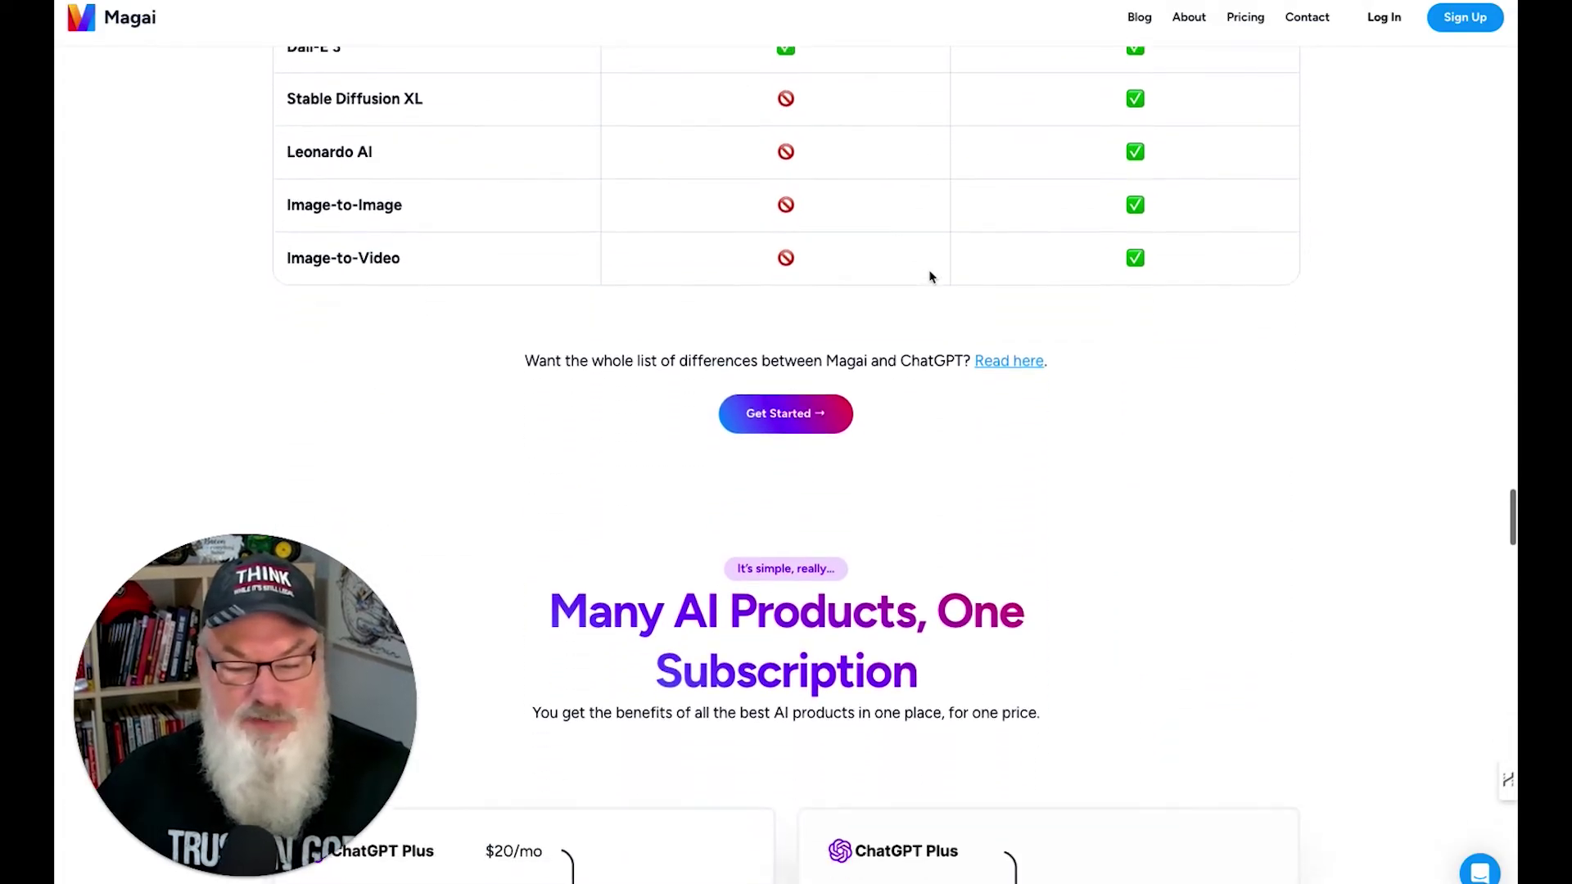
{"action": "scroll", "coordinate": [930, 272], "scroll_direction": "down", "scroll_amount": 3}
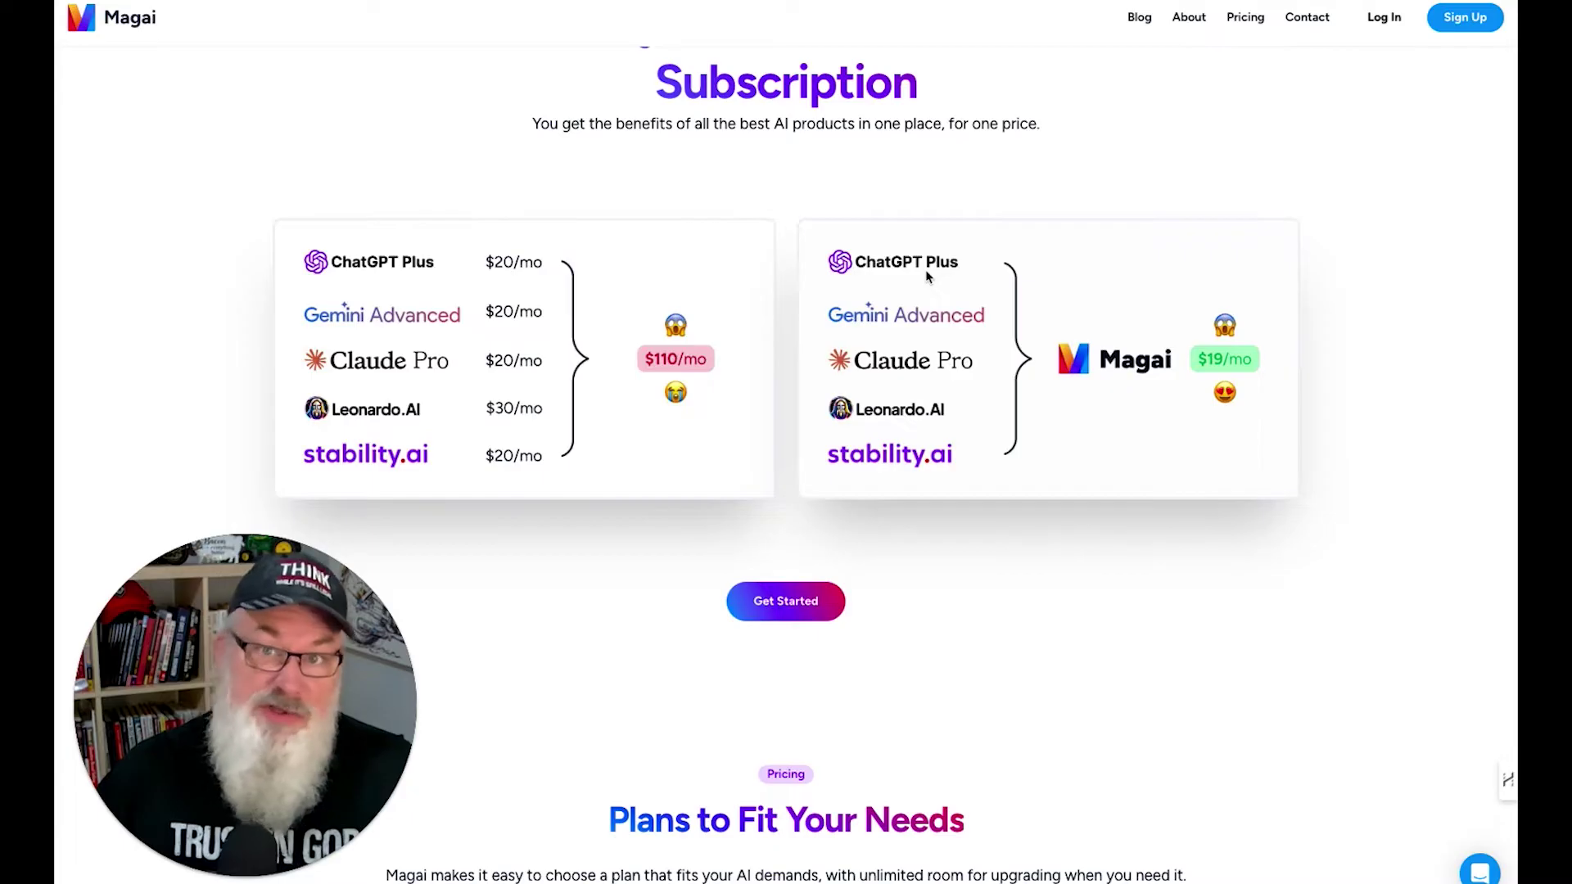
- Review the Personal+, Professional and Agency plans in the pricing section
{"action": "scroll", "coordinate": [931, 277], "scroll_direction": "down", "scroll_amount": 2}
{"action": "scroll", "coordinate": [928, 277], "scroll_direction": "down", "scroll_amount": 3}
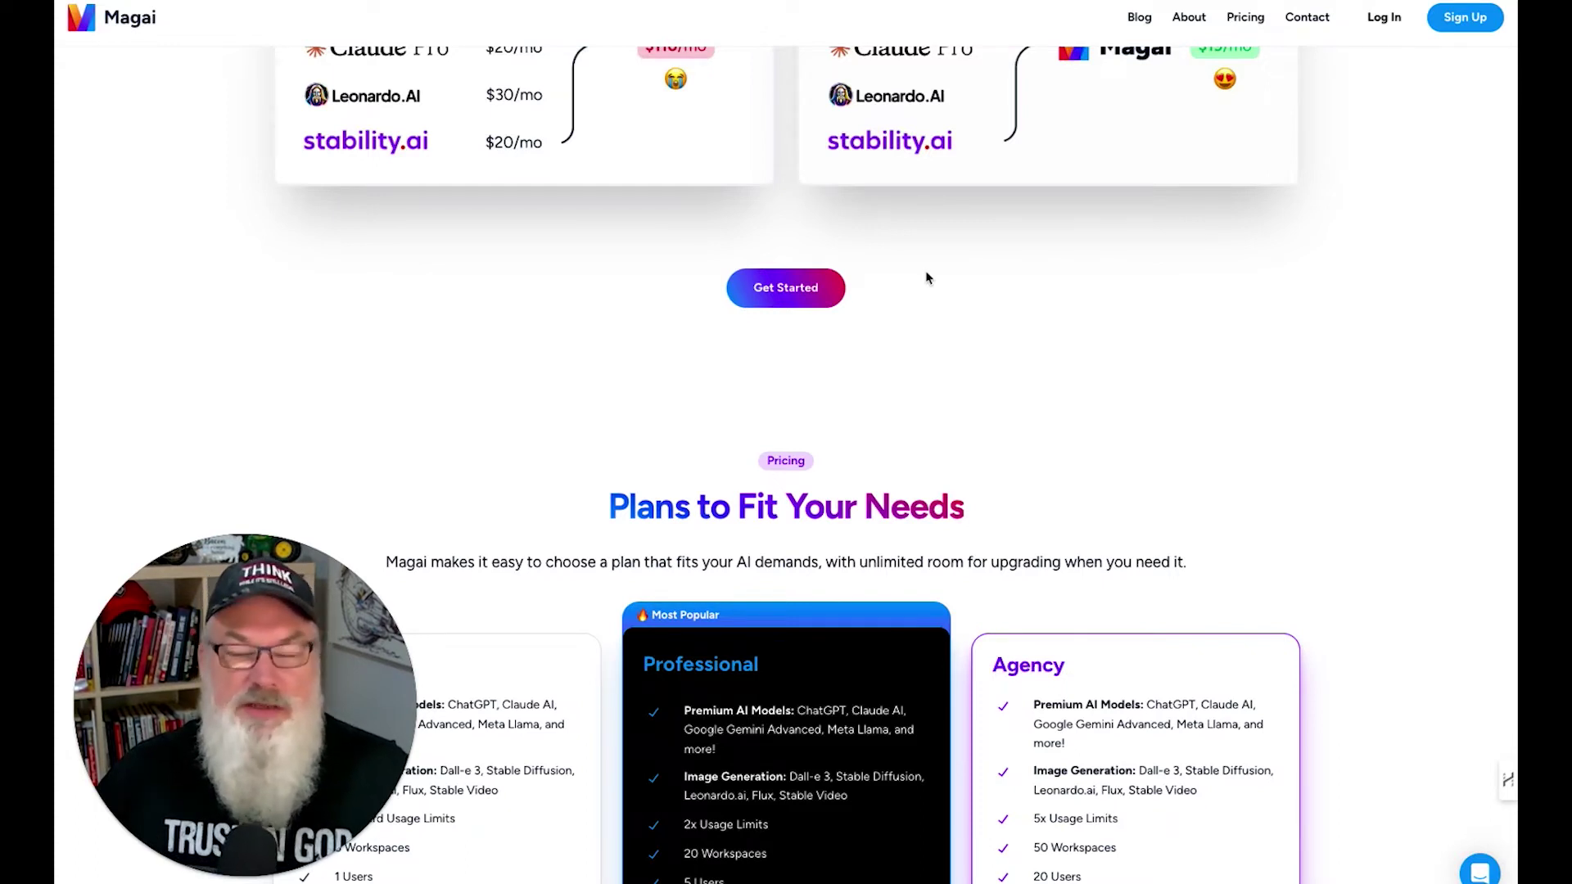
{"action": "scroll", "coordinate": [927, 278], "scroll_direction": "down", "scroll_amount": 1}
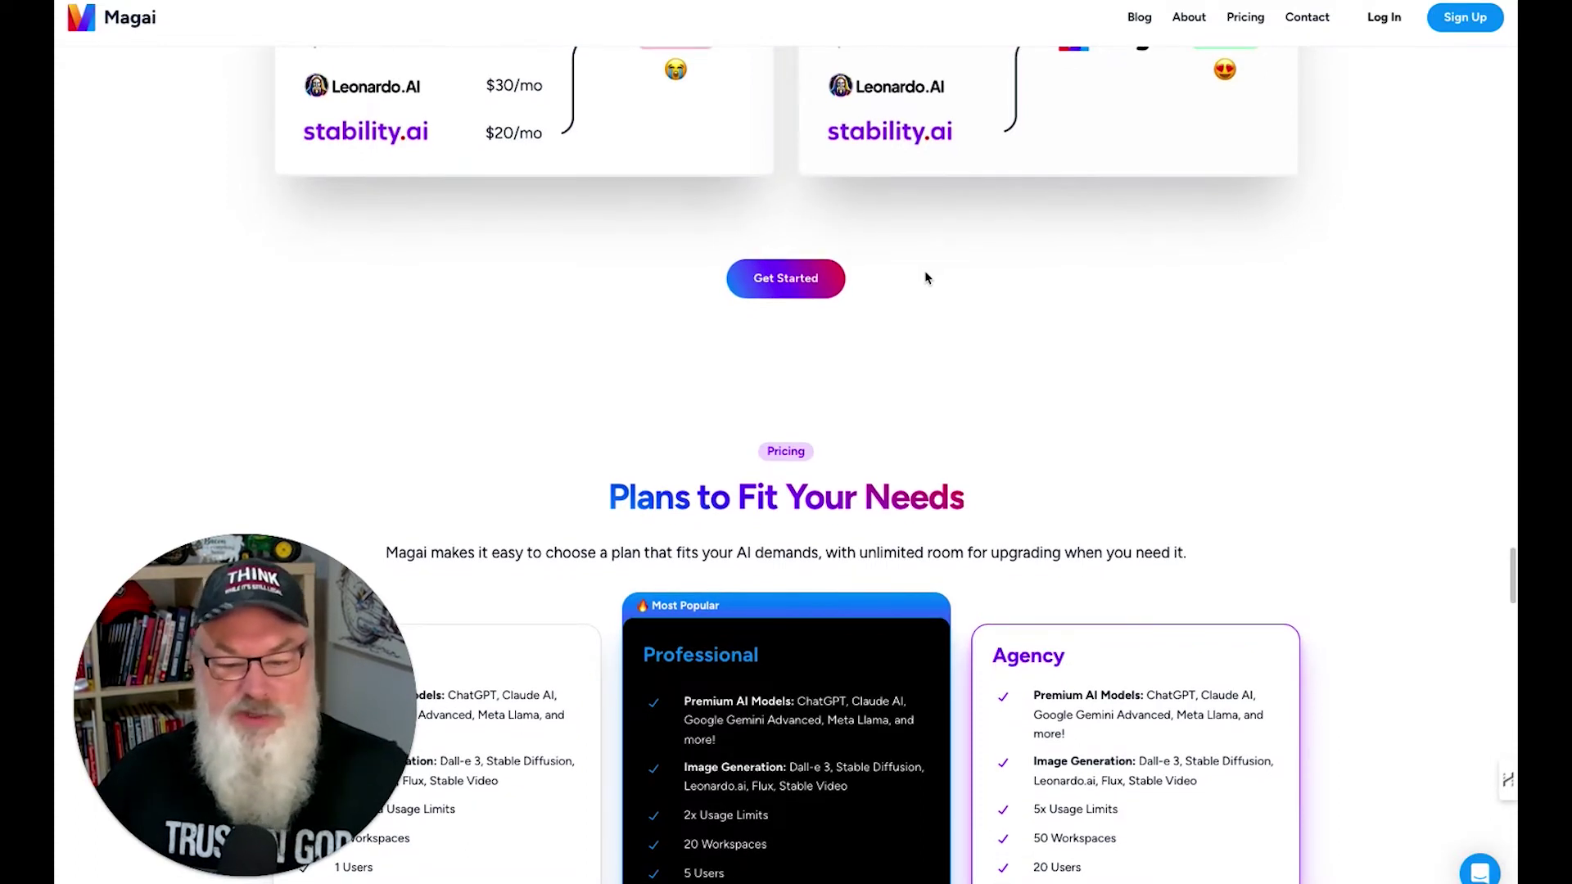
{"action": "scroll", "coordinate": [926, 277], "scroll_direction": "down", "scroll_amount": 5}
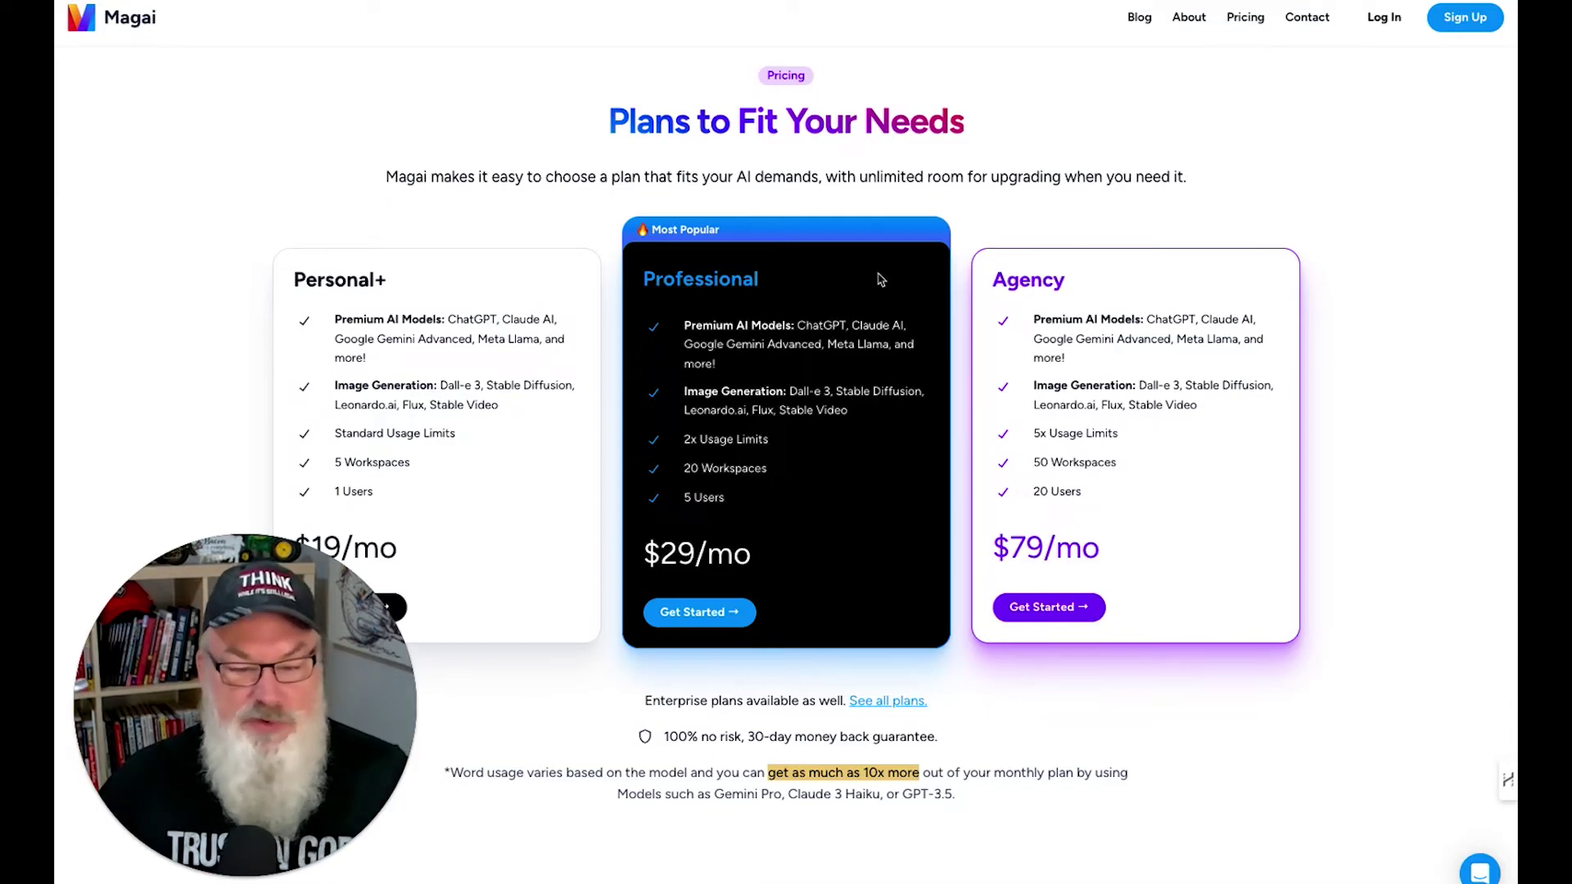
{"action": "scroll", "coordinate": [447, 478], "scroll_direction": "down", "scroll_amount": 1}
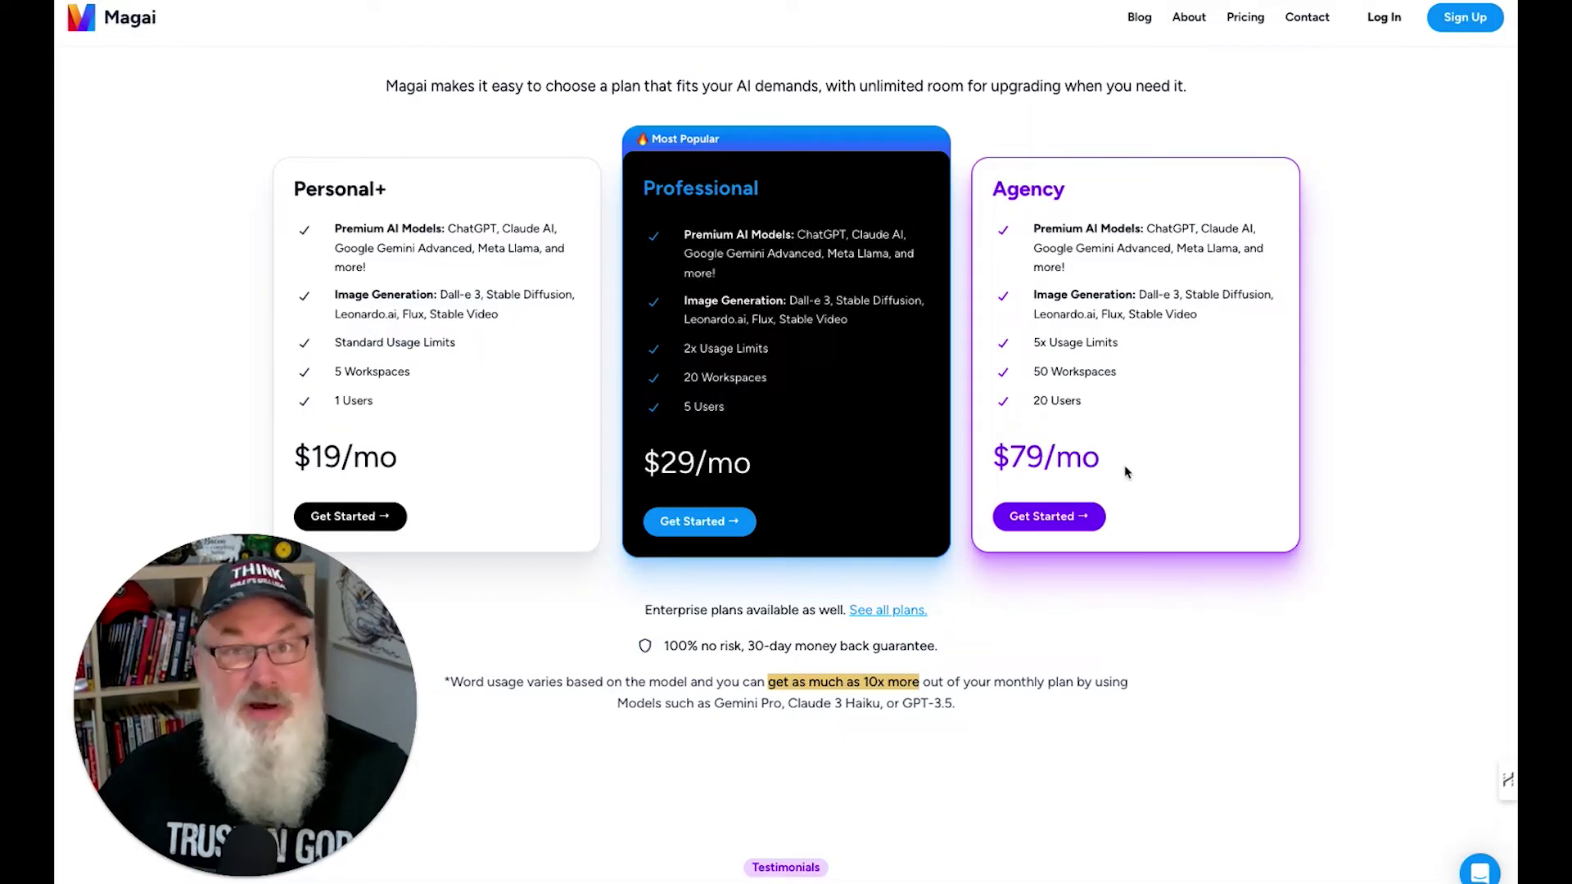
{"action": "scroll", "coordinate": [1125, 471], "scroll_direction": "down", "scroll_amount": 1}
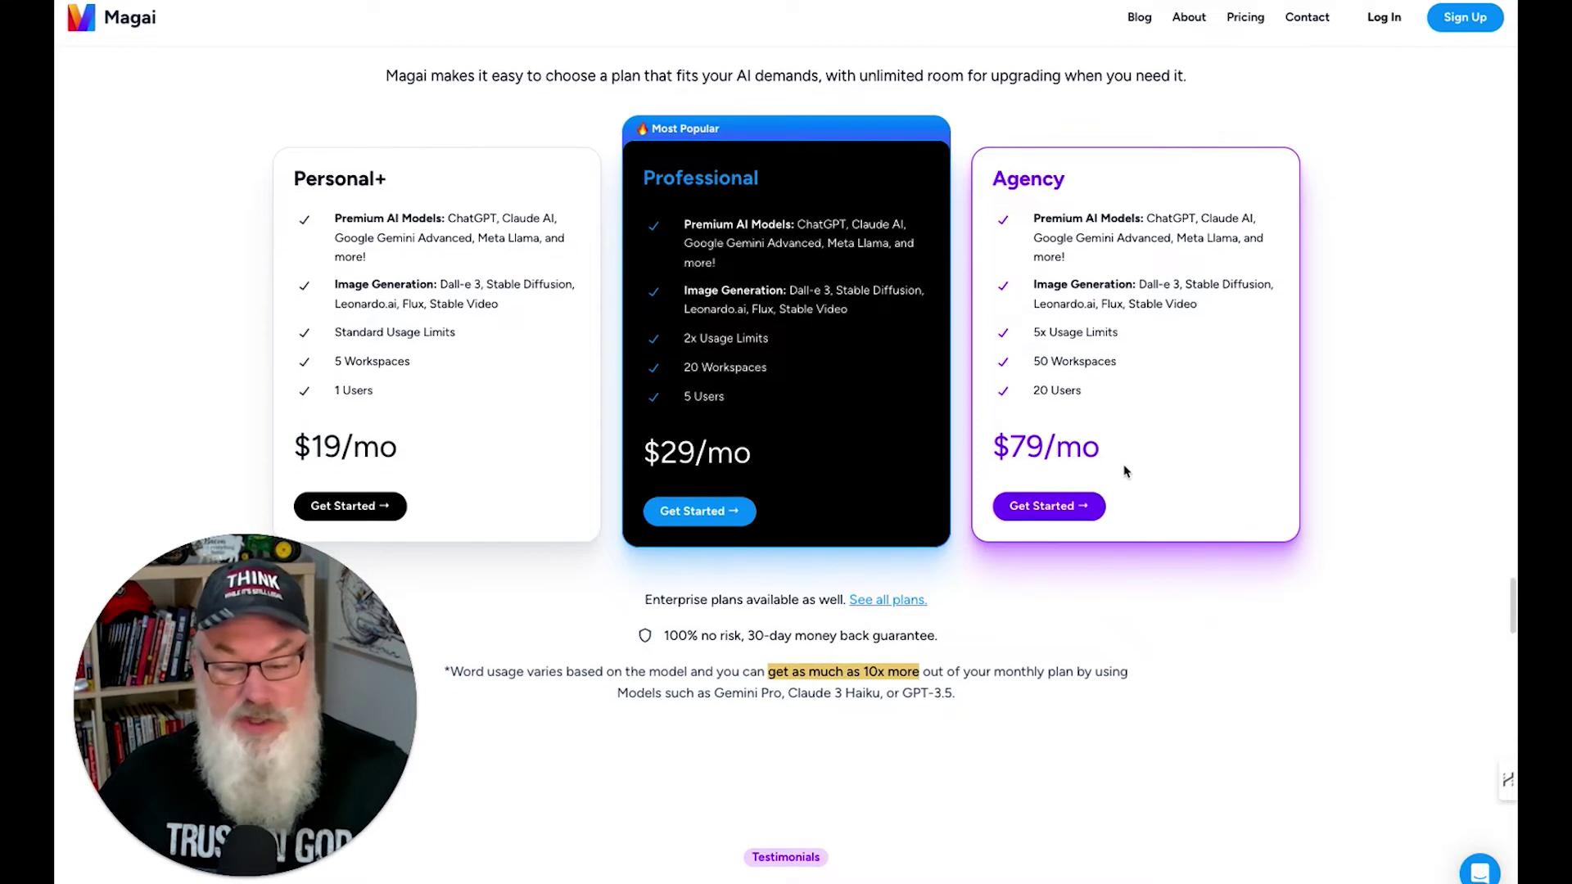
- Return to the start of the Magai homepage, where the introduction video is
{"action": "scroll", "coordinate": [1125, 471], "scroll_direction": "up", "scroll_amount": 10}
{"action": "scroll", "coordinate": [1125, 472], "scroll_direction": "up", "scroll_amount": 15}
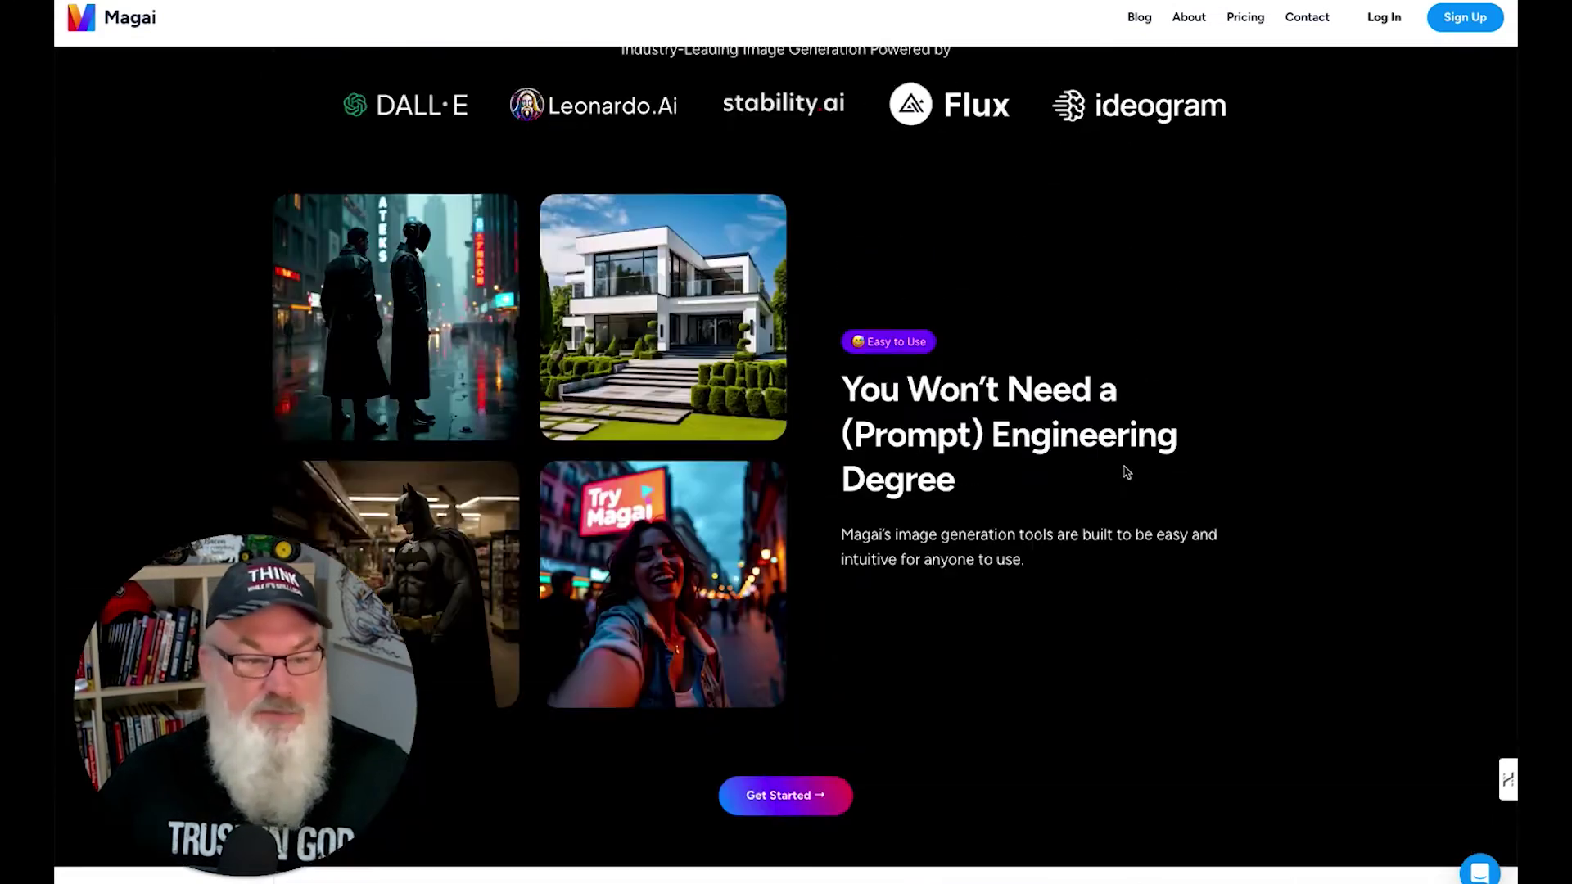
{"action": "scroll", "coordinate": [1125, 472], "scroll_direction": "up", "scroll_amount": 10}
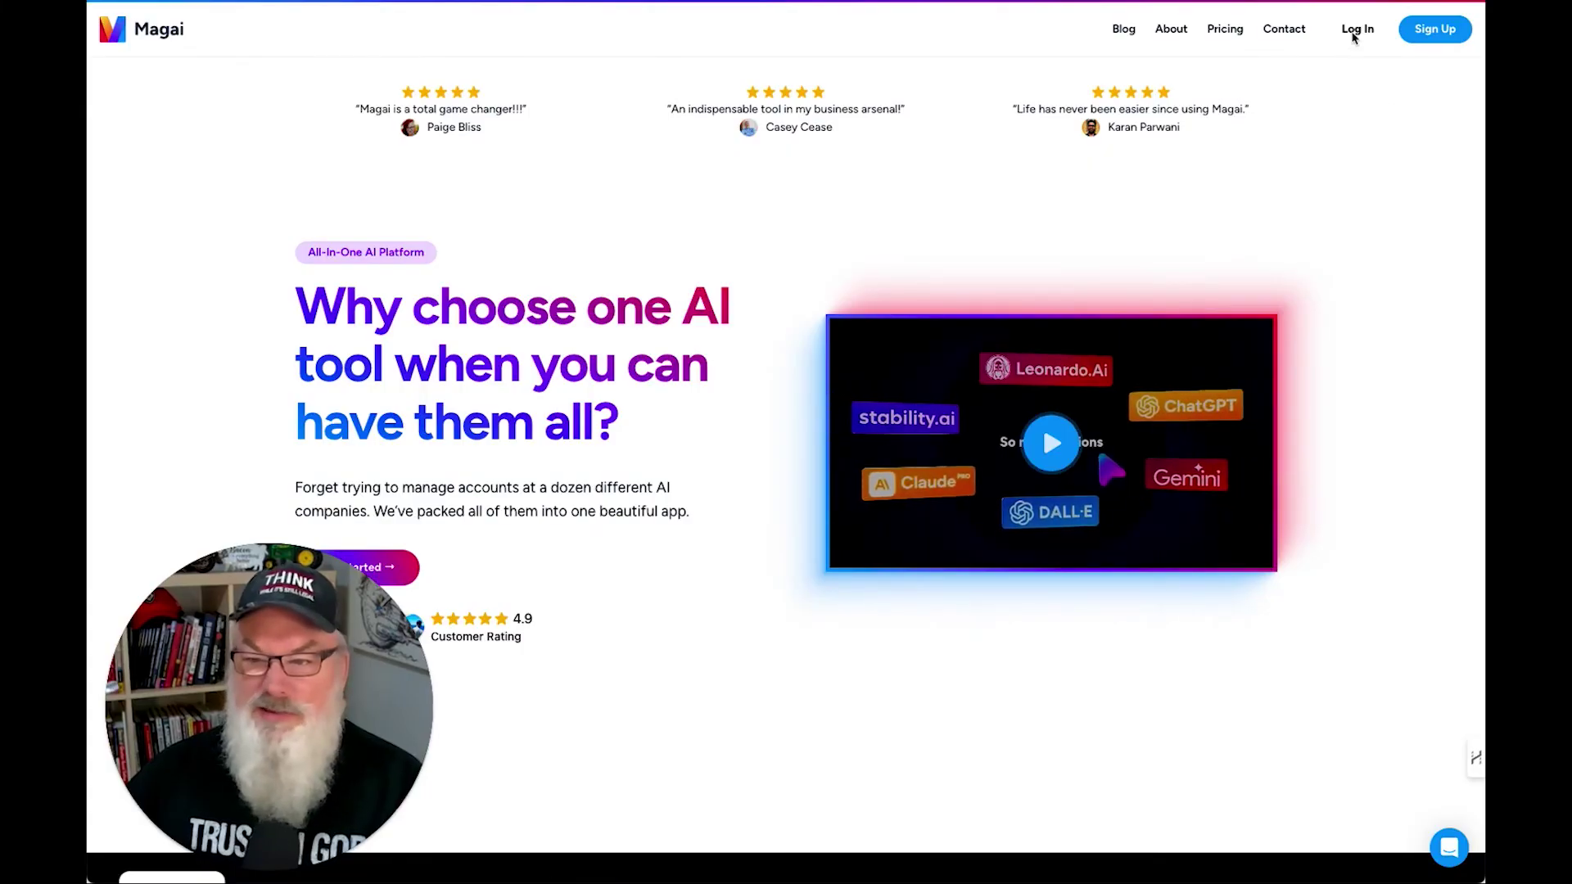
- Log in to the Magai account to reach its dashboard
{"action": "left_click", "coordinate": [1354, 33]}
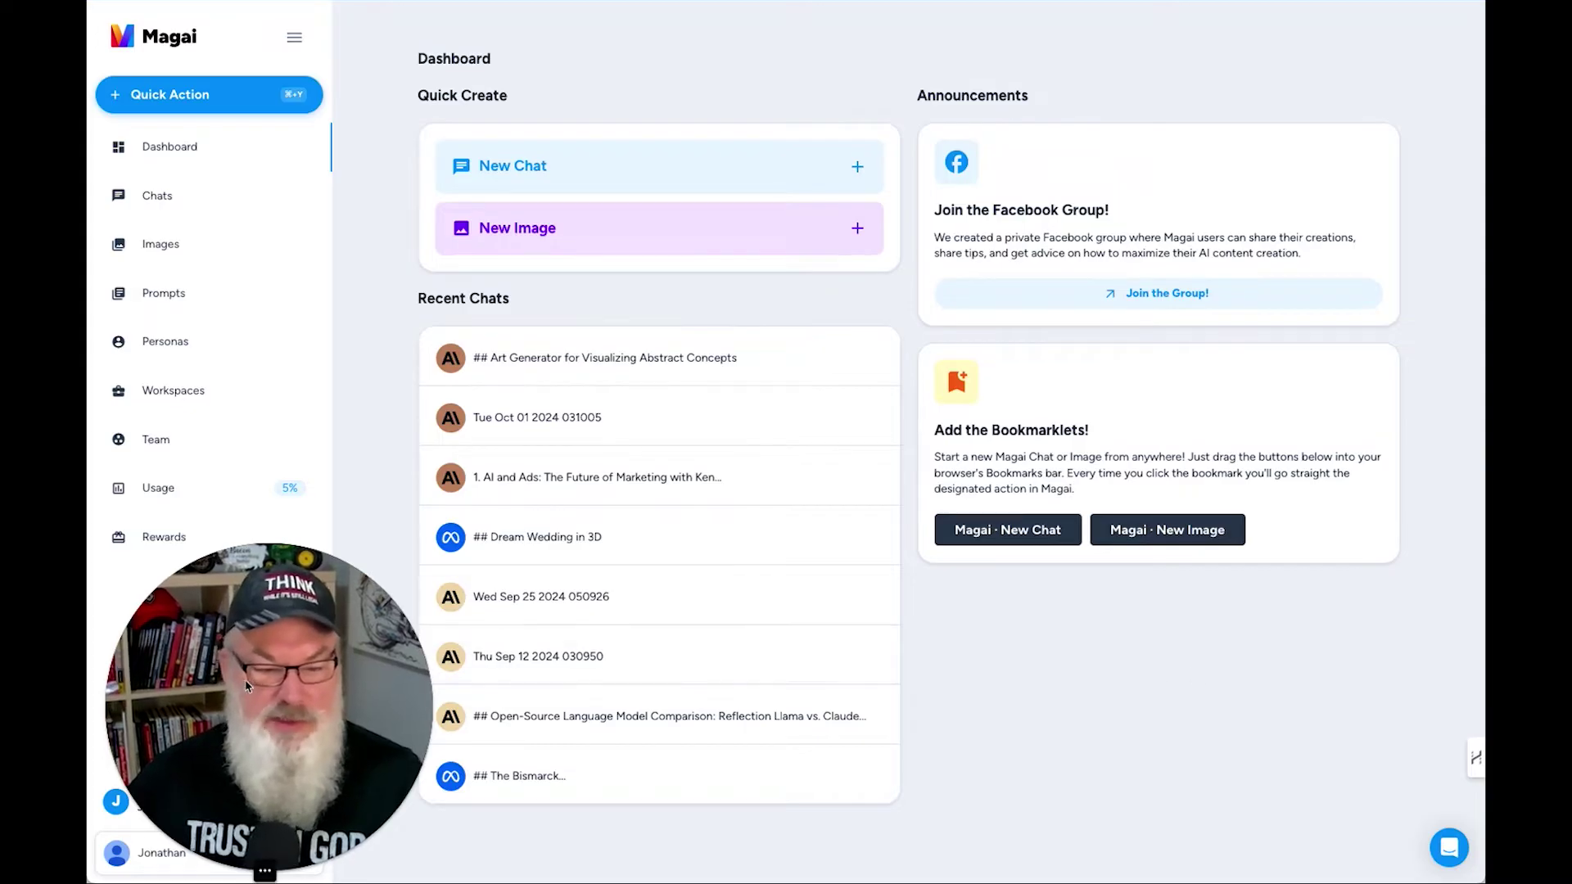
{"action": "left_click_drag", "start_coordinate": [248, 686], "coordinate": [1271, 684]}
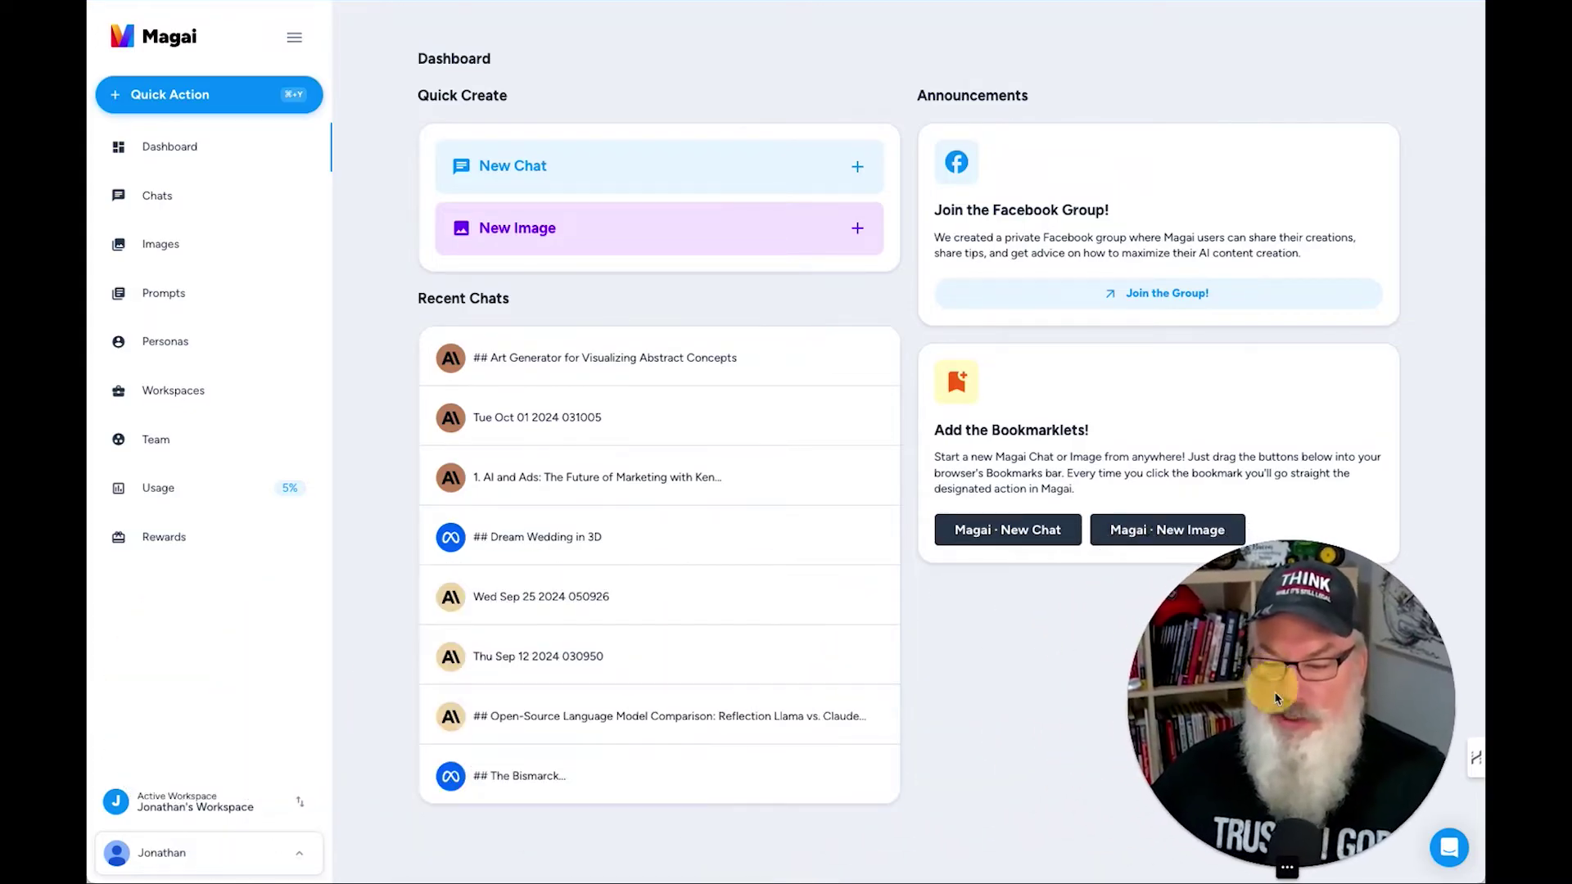
{"action": "left_click", "coordinate": [1270, 870]}
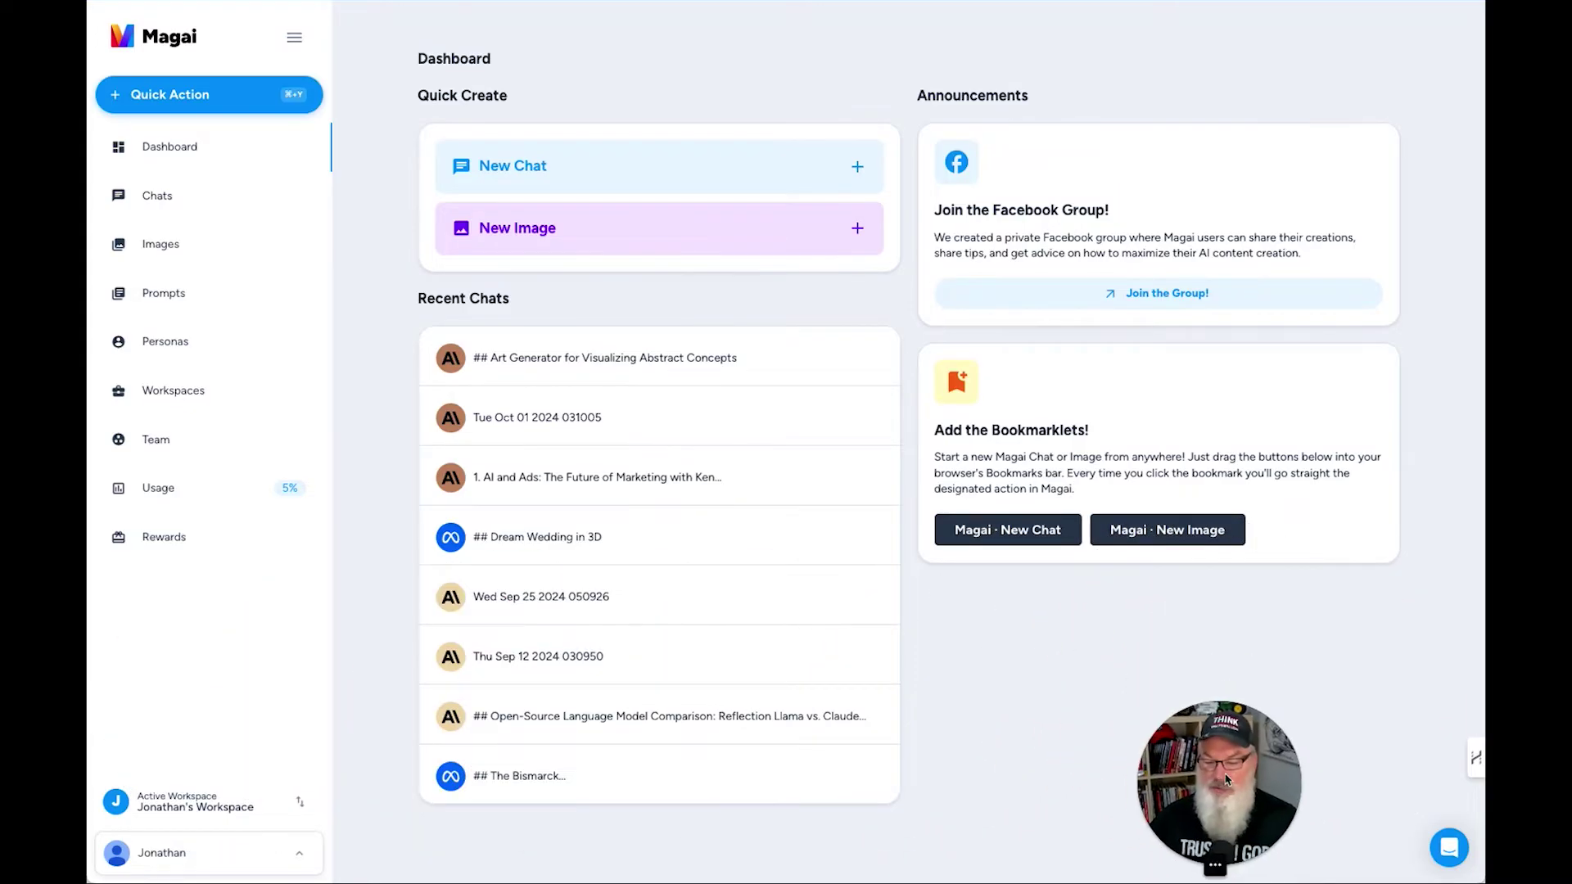
{"action": "left_click_drag", "start_coordinate": [1212, 784], "coordinate": [1343, 745]}
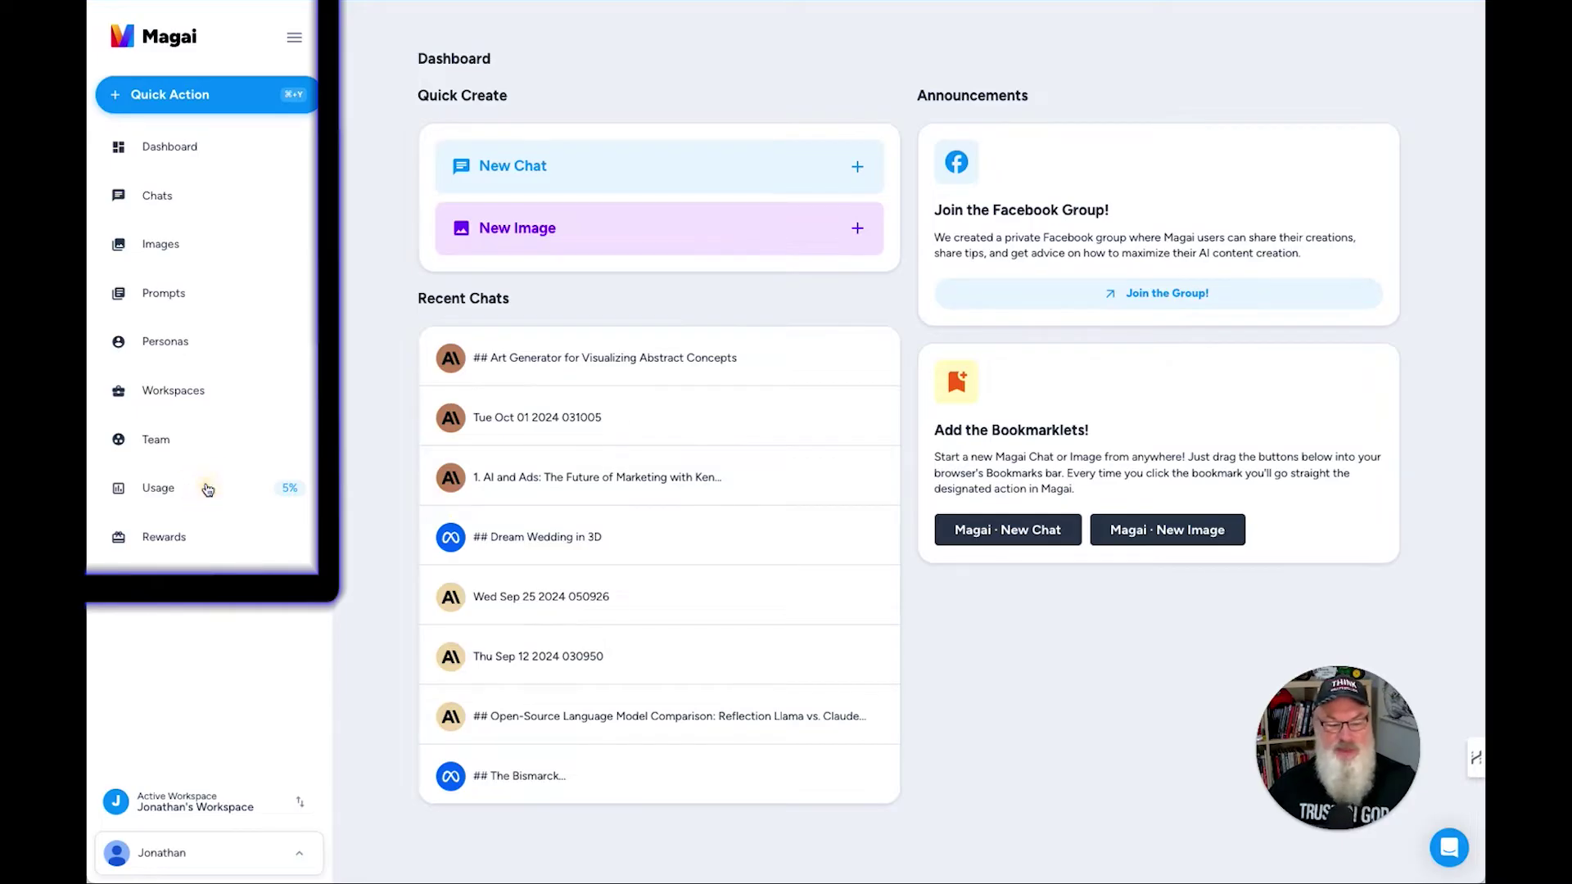
- Review the team's invitations, members, usage limits and billing plan on the Team page
{"action": "left_click", "coordinate": [206, 442]}
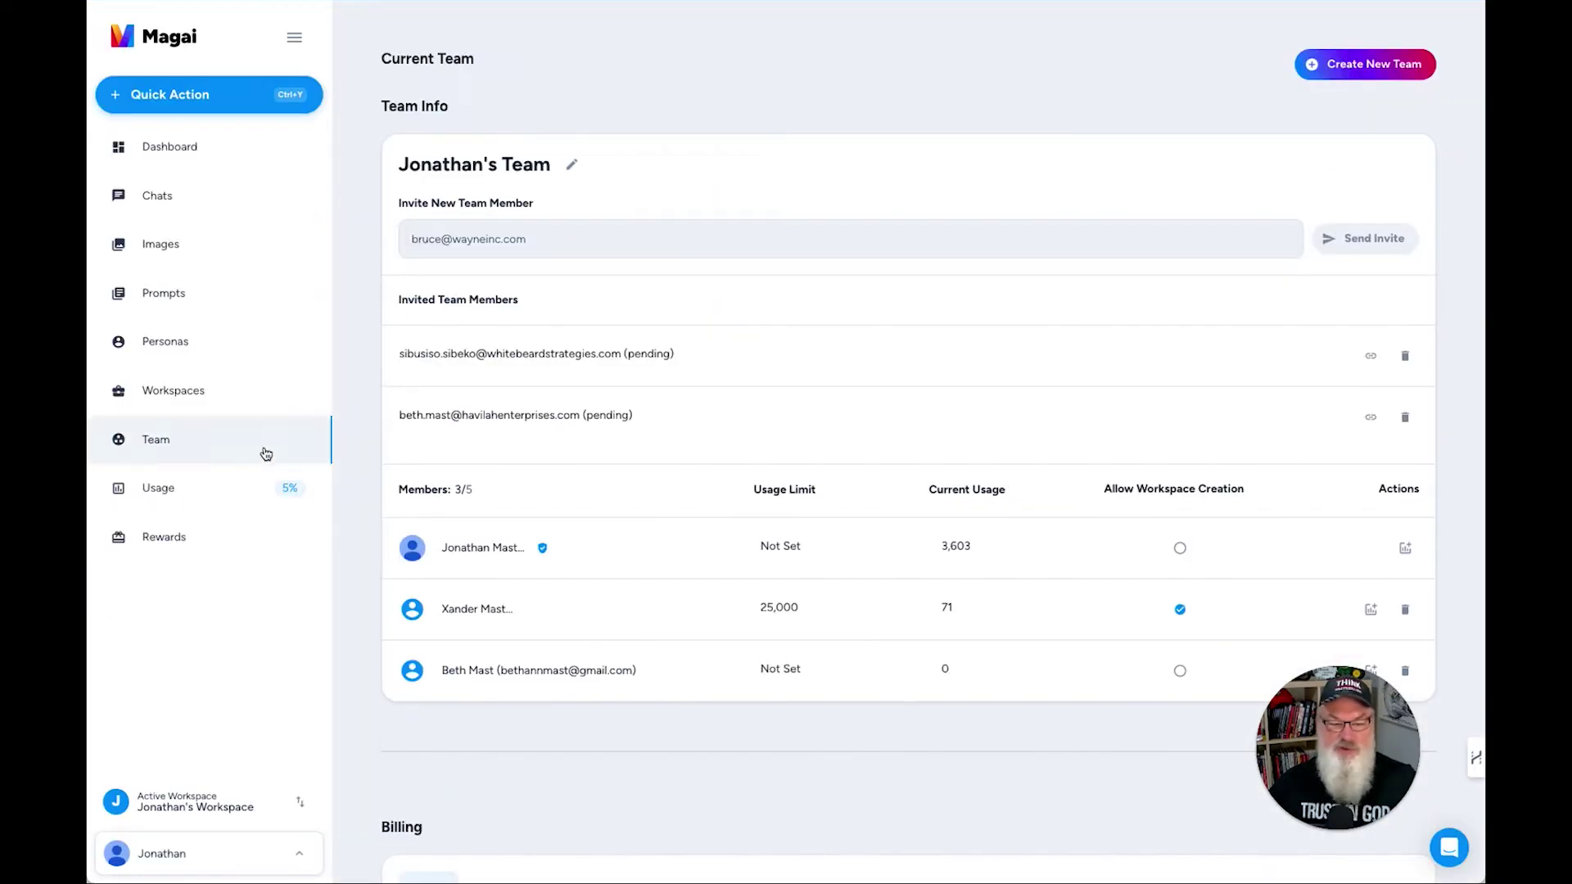
{"action": "scroll", "coordinate": [367, 464], "scroll_direction": "down", "scroll_amount": 3}
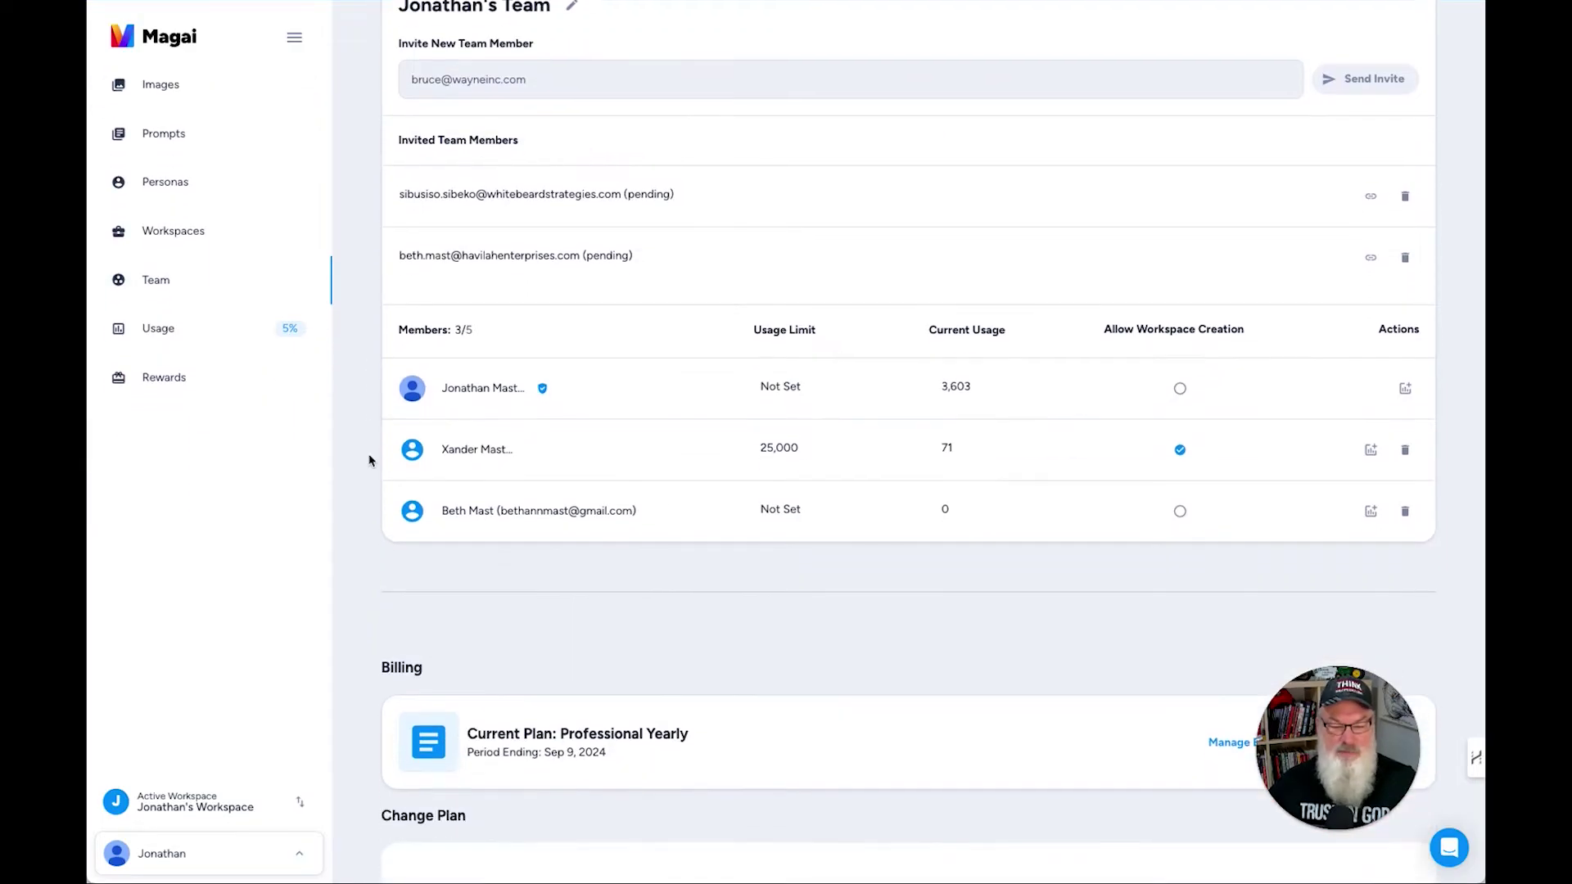
{"action": "scroll", "coordinate": [369, 461], "scroll_direction": "up", "scroll_amount": 3}
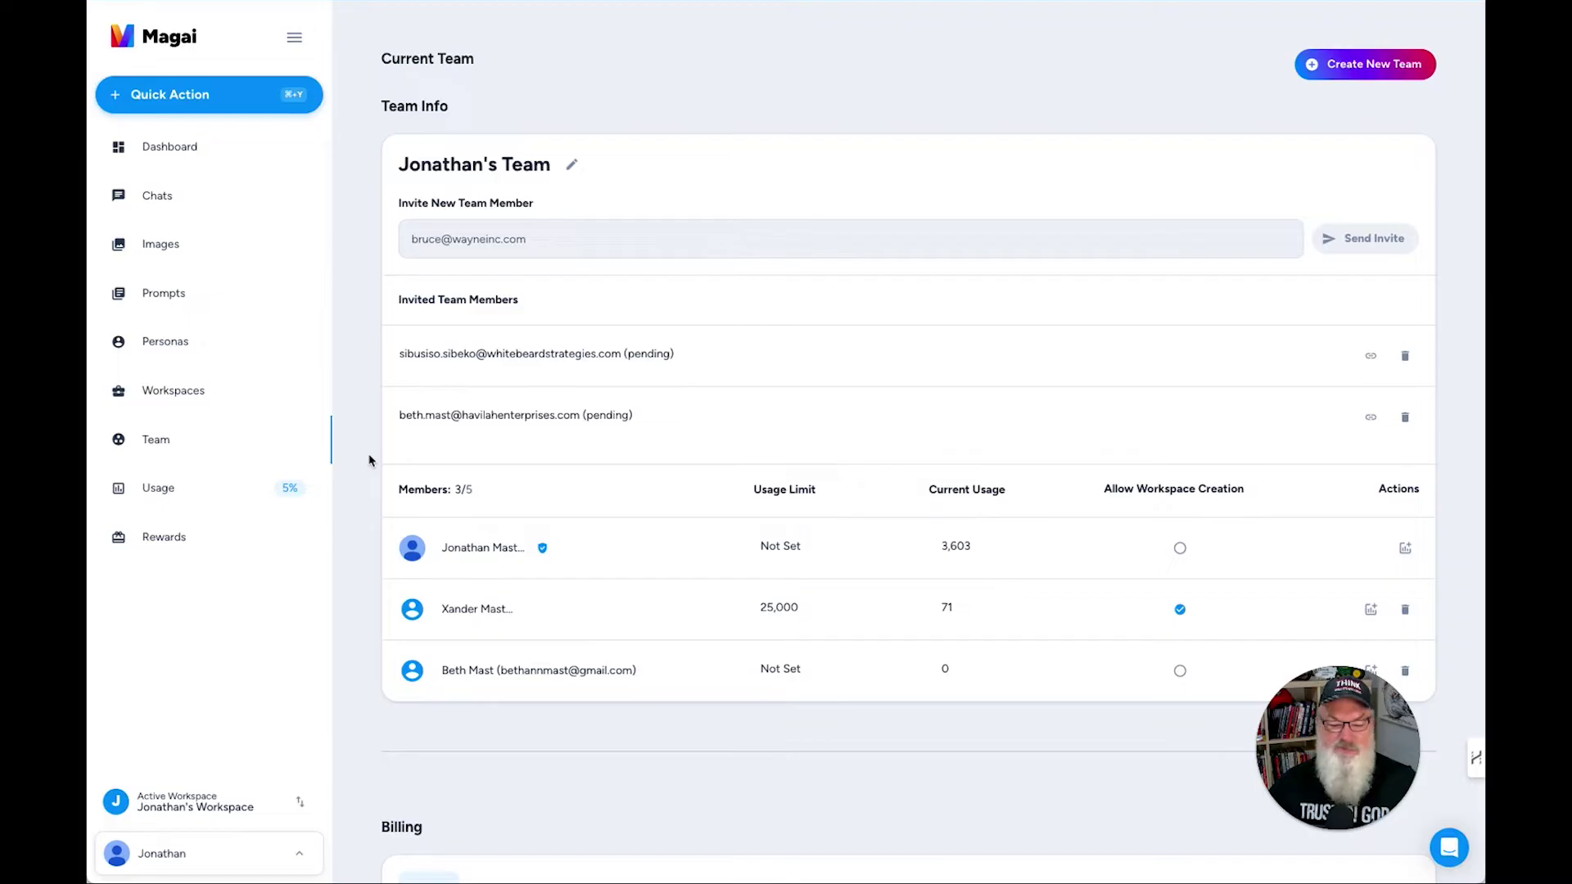
- Return to the dashboard and start a new chat
{"action": "left_click", "coordinate": [205, 151]}
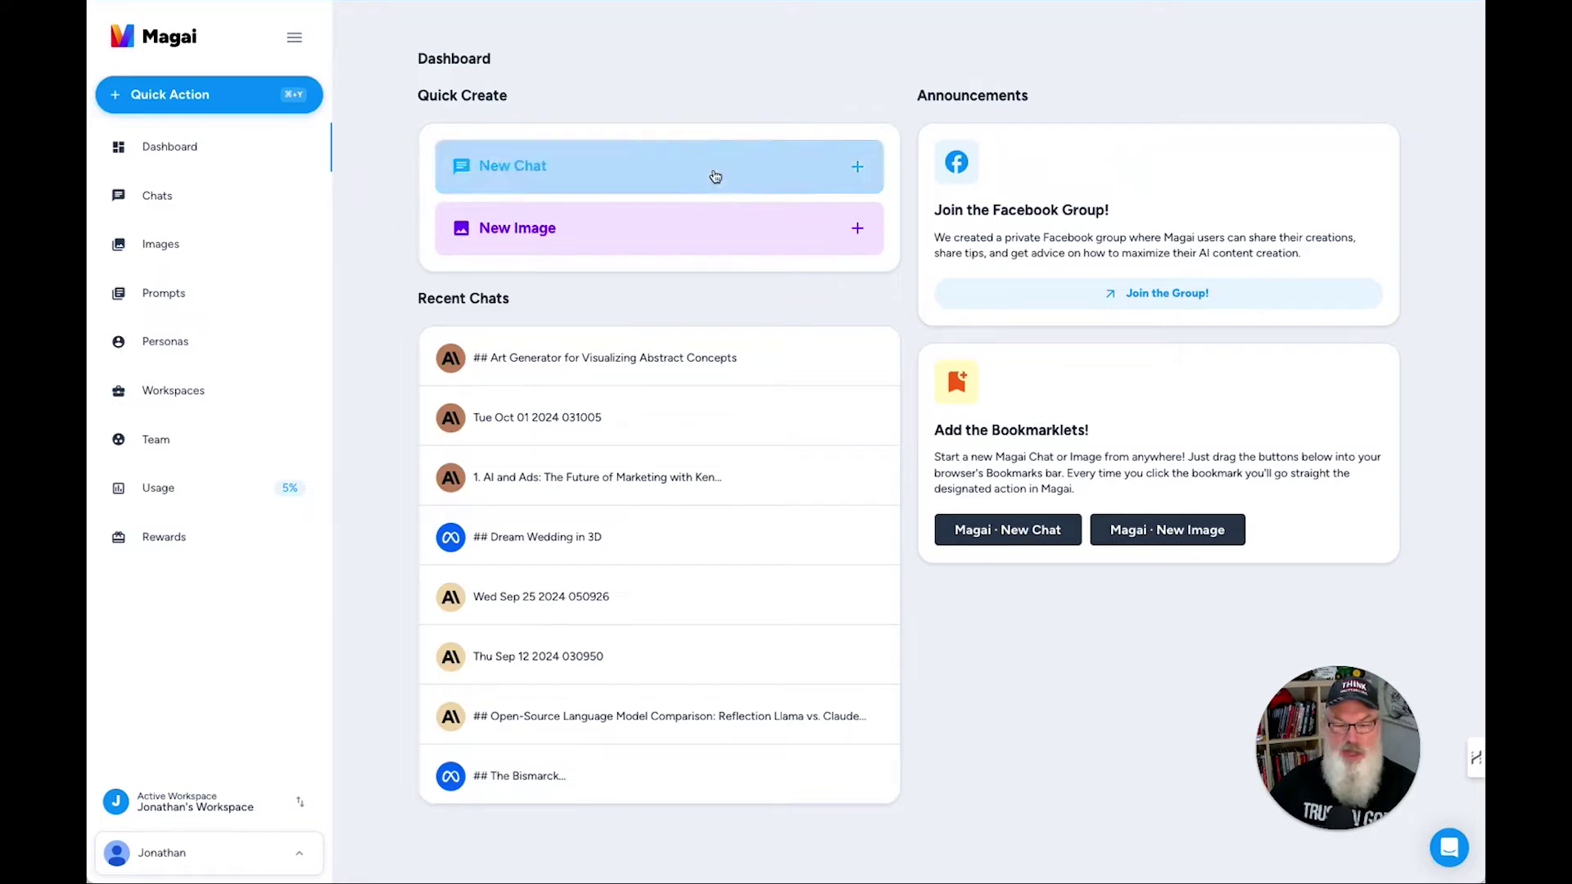
{"action": "left_click", "coordinate": [715, 177]}
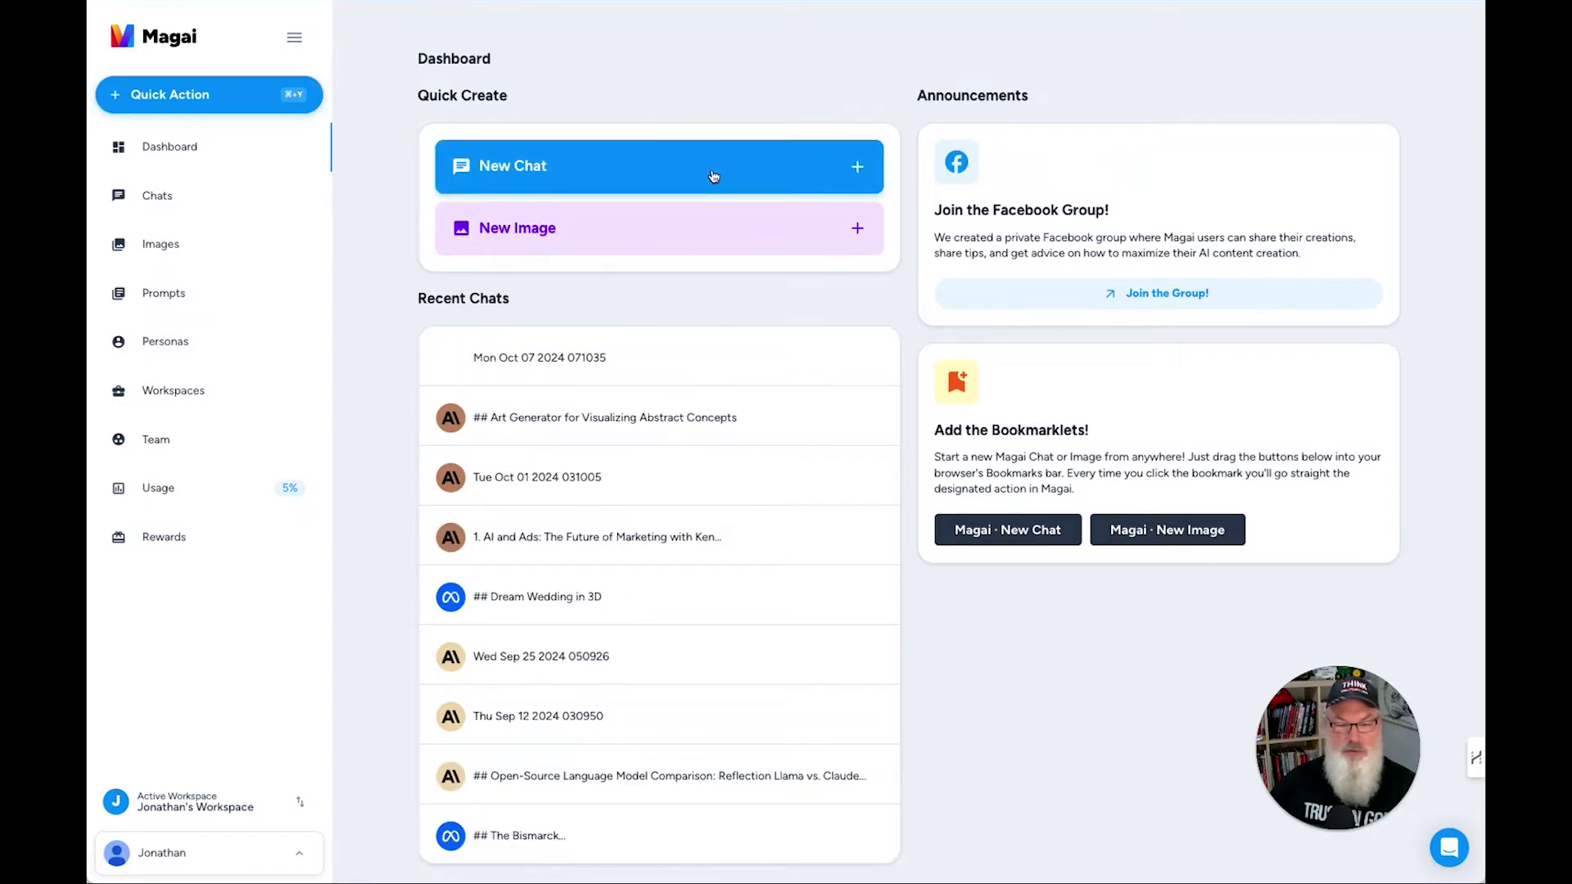
{"action": "left_click", "coordinate": [690, 177]}
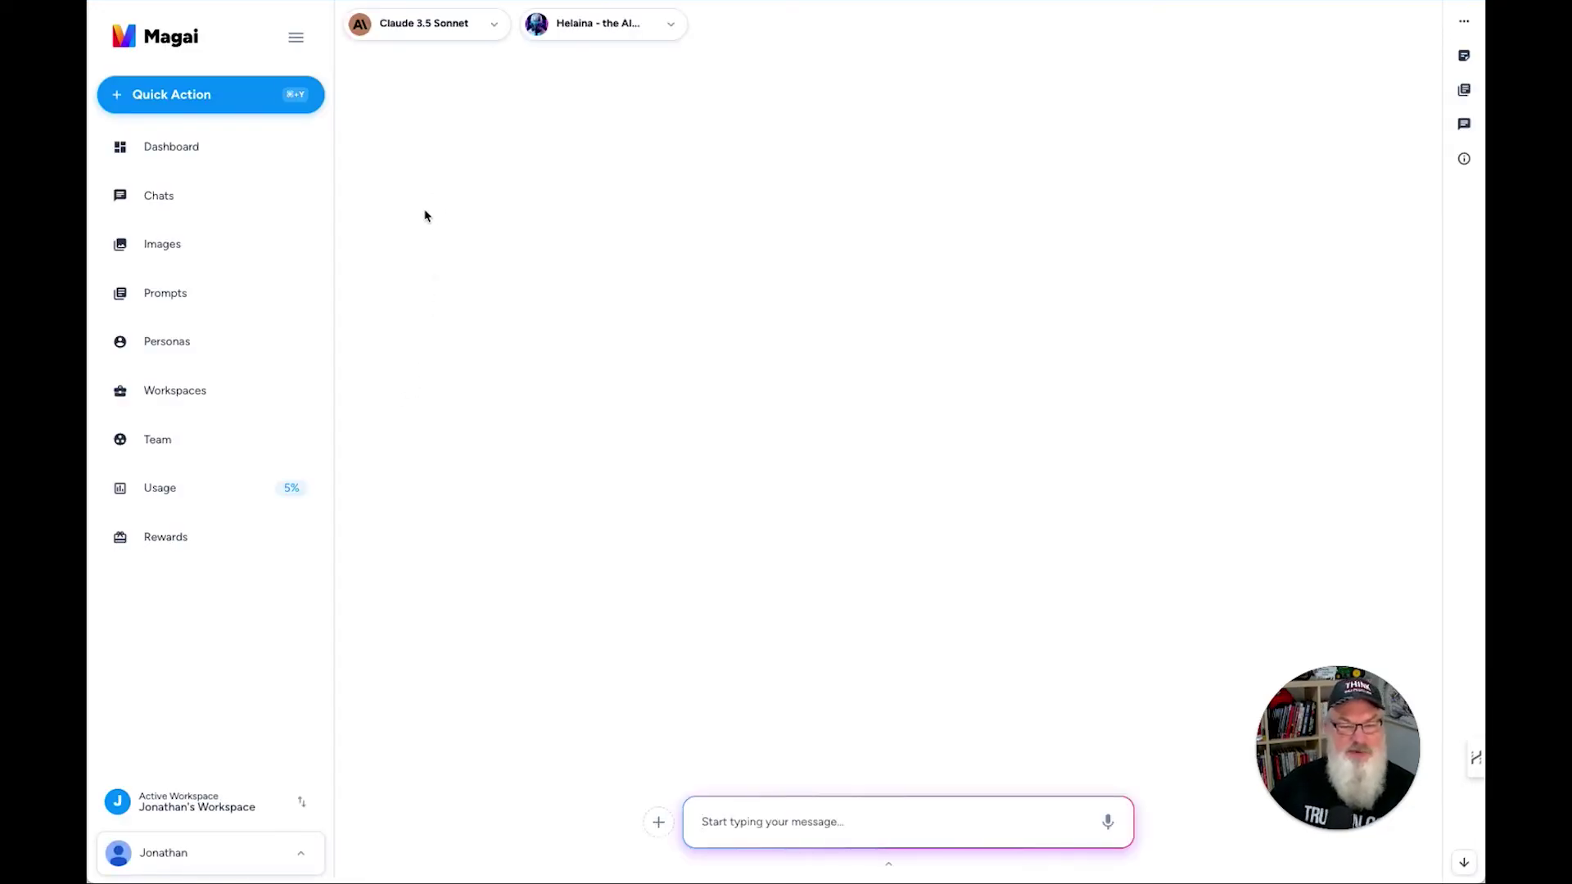
- Examine the chat's available AI models with their context sizes, multipliers and vision support, and close the settings without switching models
{"action": "left_click", "coordinate": [489, 33]}
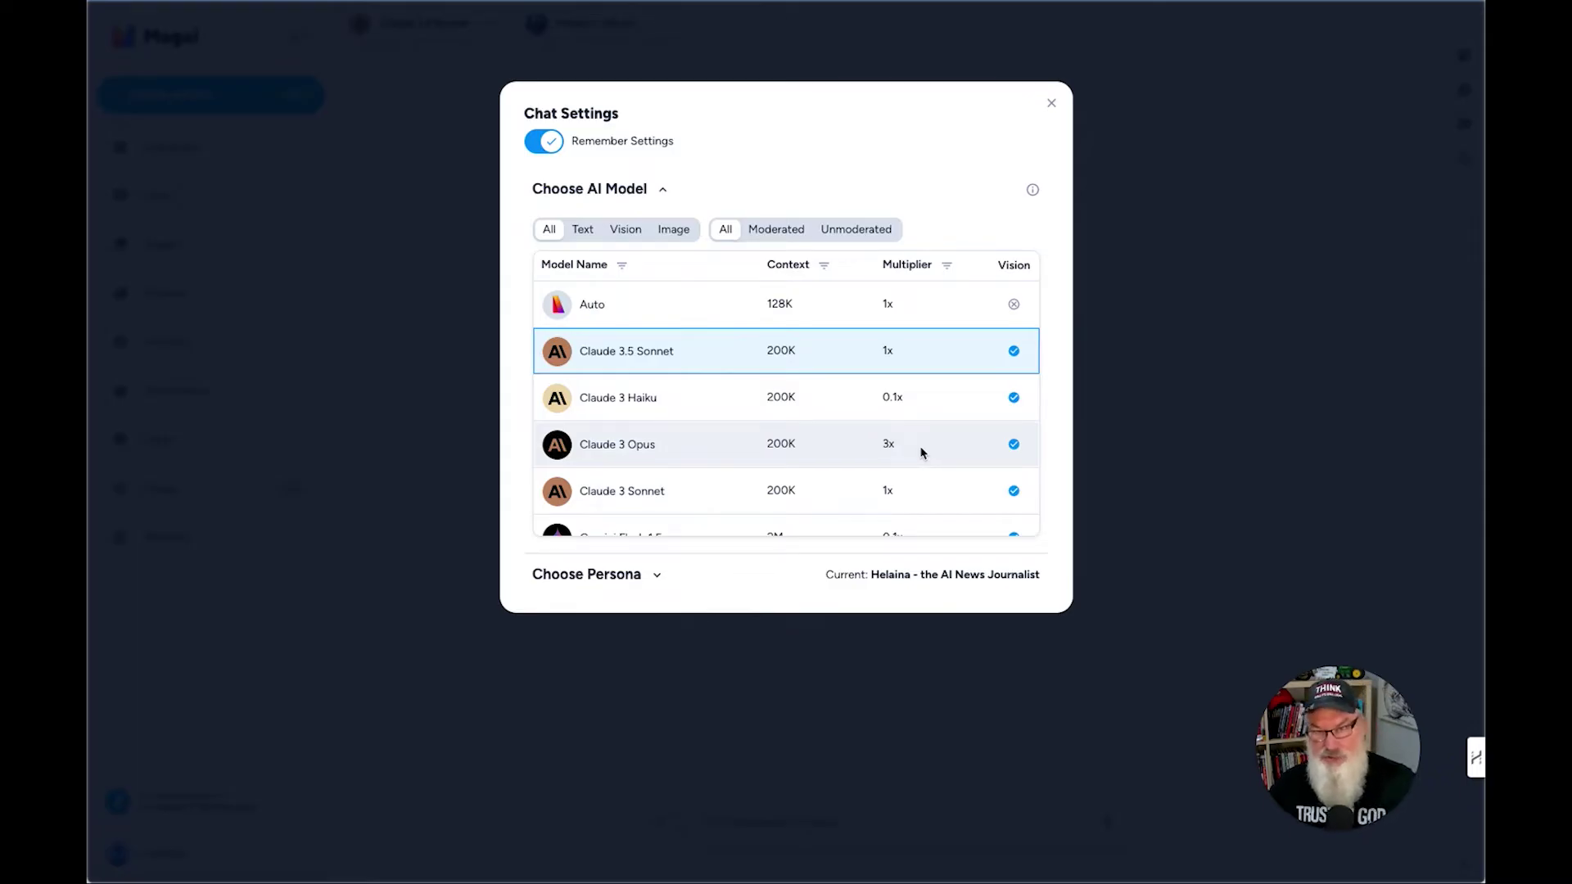
{"action": "scroll", "coordinate": [921, 453], "scroll_direction": "down", "scroll_amount": 5}
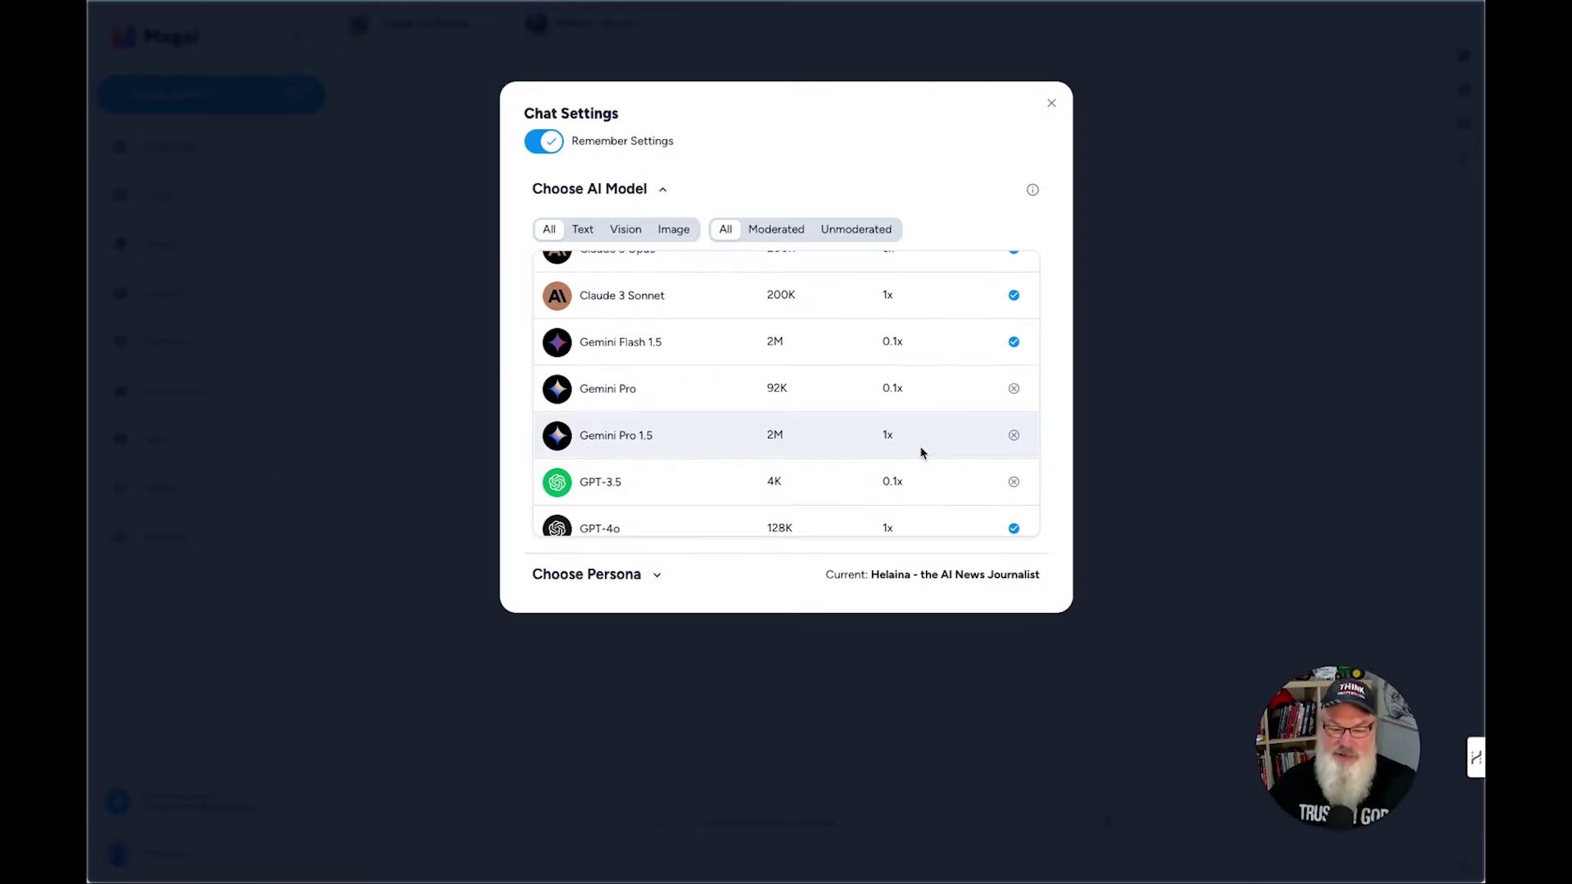
{"action": "scroll", "coordinate": [921, 453], "scroll_direction": "down", "scroll_amount": 5}
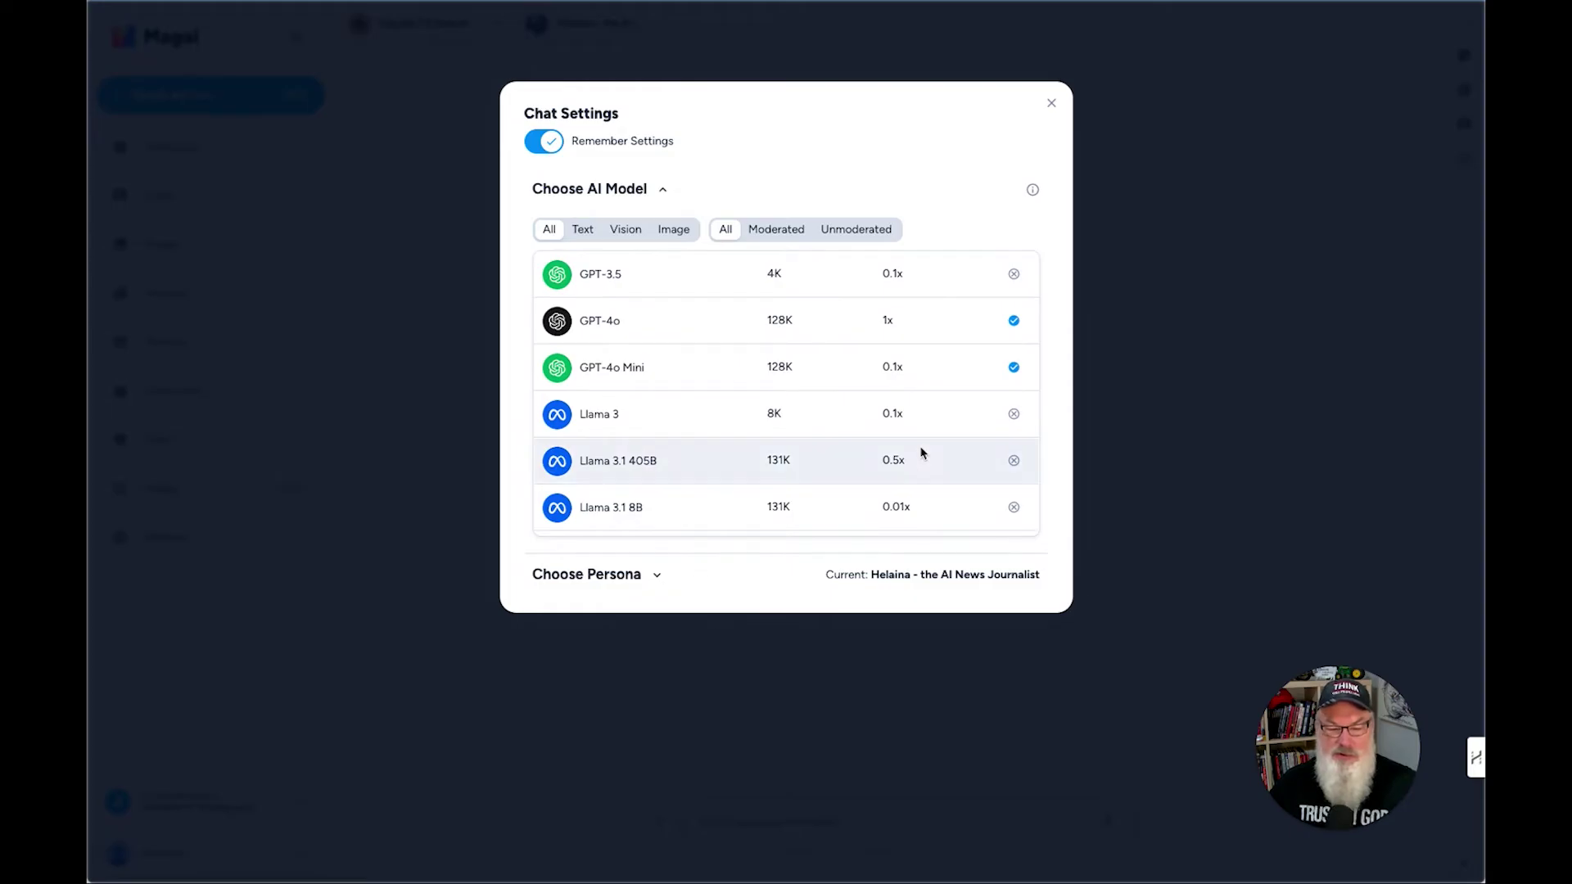
{"action": "scroll", "coordinate": [922, 453], "scroll_direction": "down", "scroll_amount": 1}
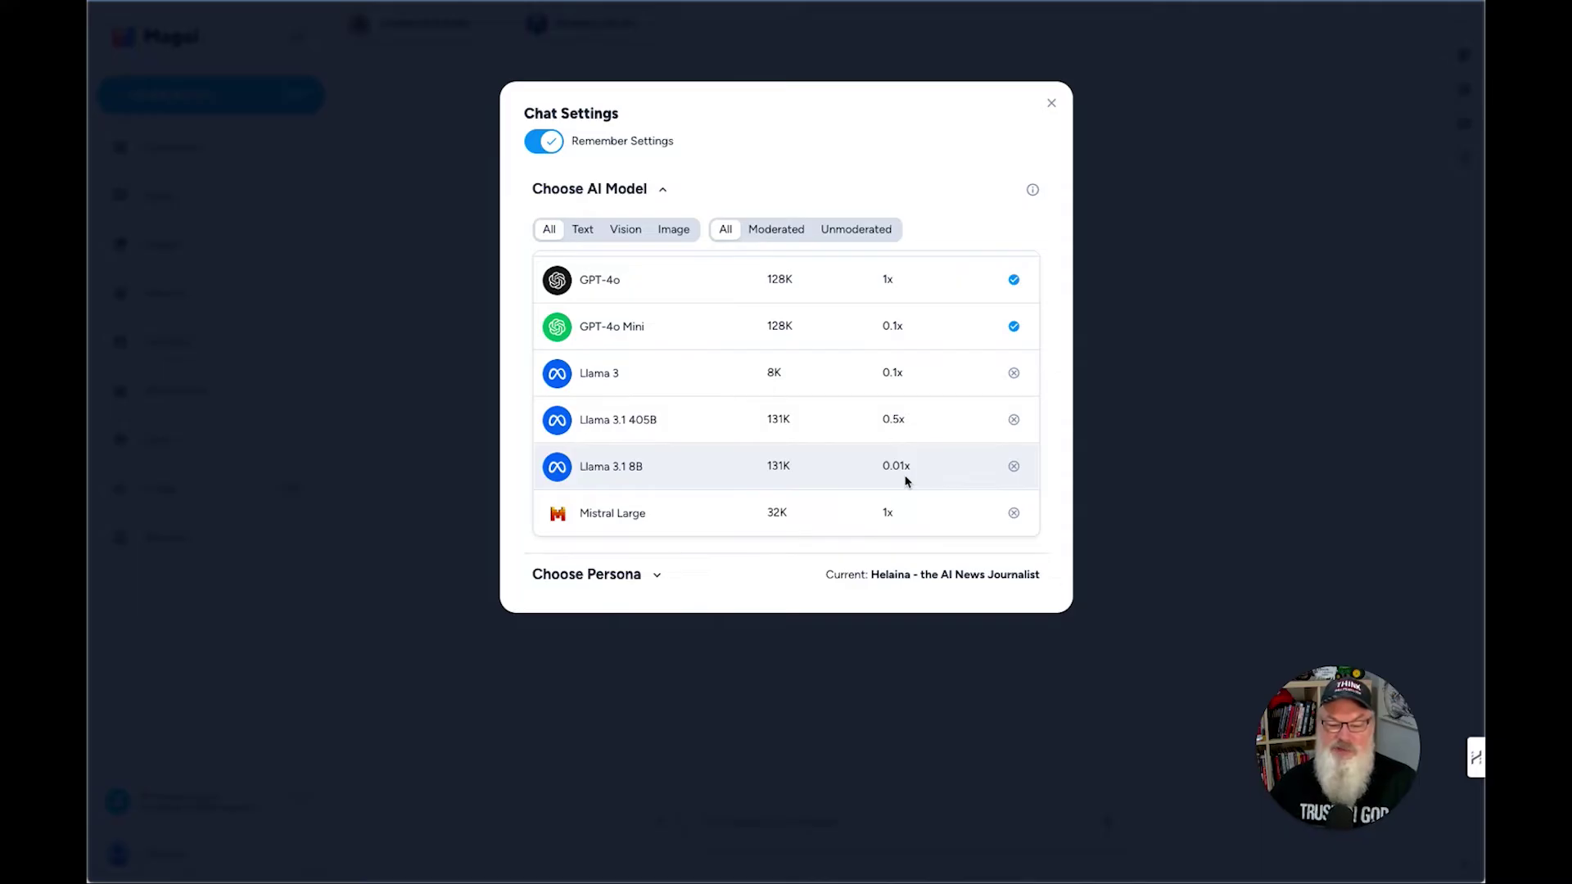
{"action": "scroll", "coordinate": [906, 481], "scroll_direction": "up", "scroll_amount": 10}
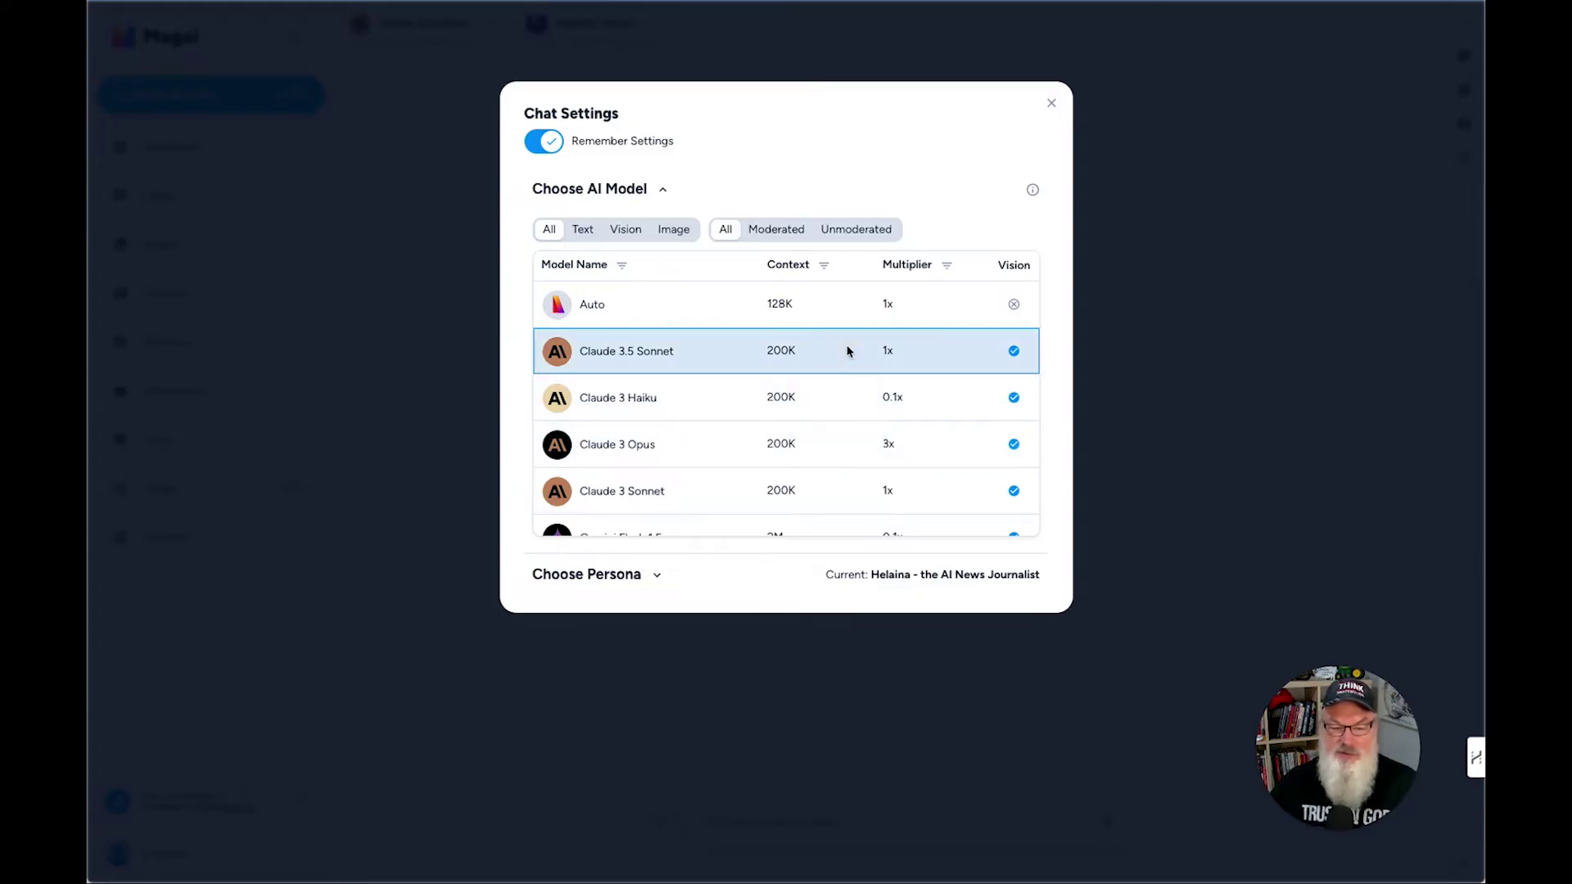
{"action": "left_click", "coordinate": [1051, 104]}
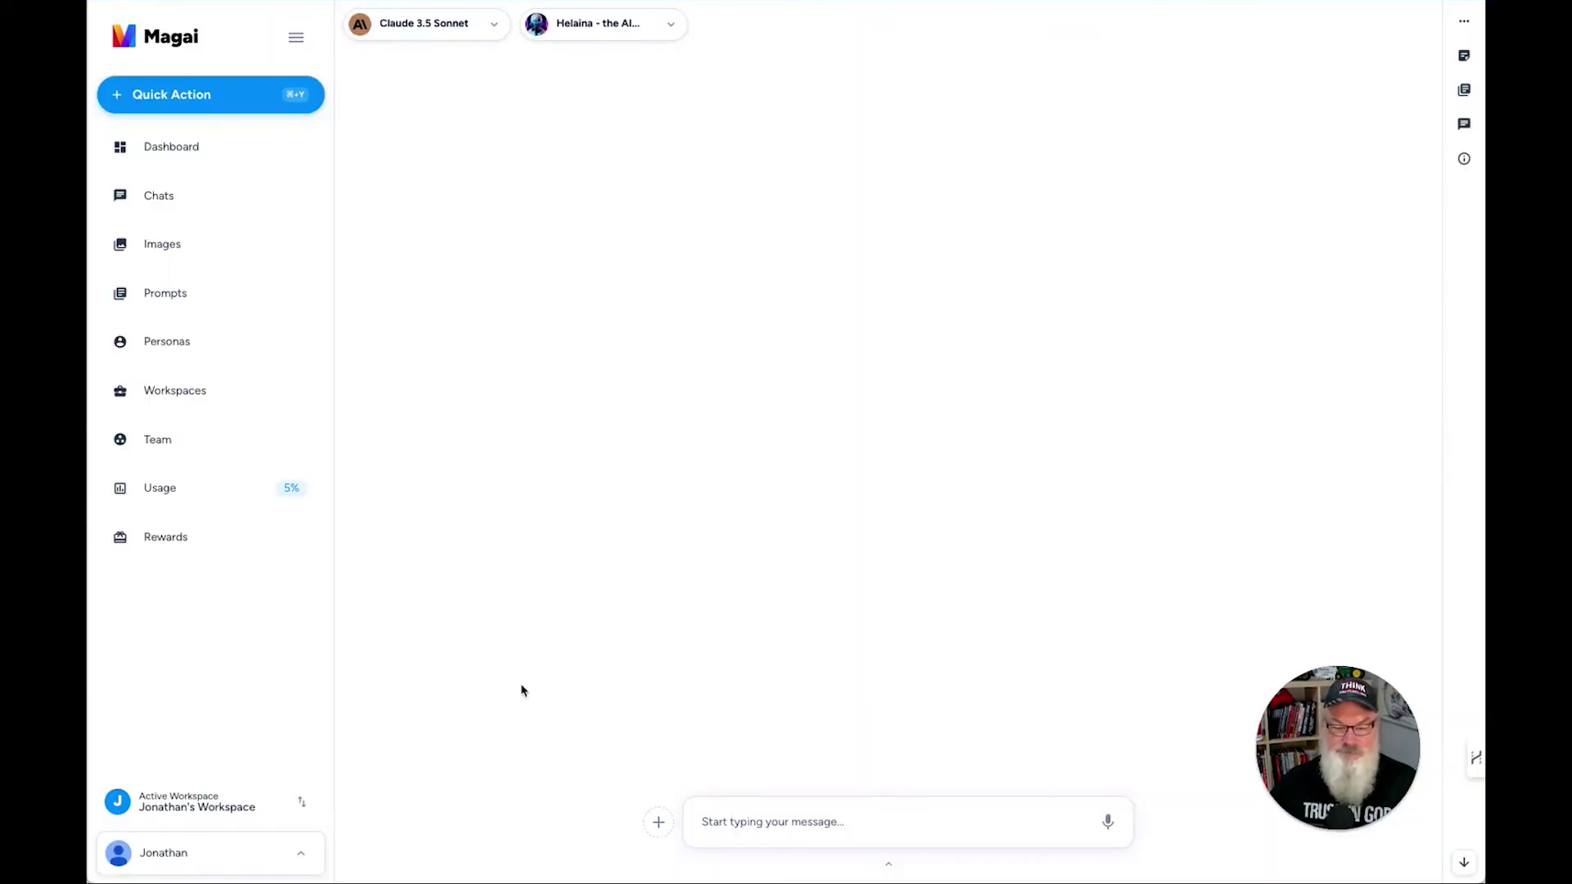
- Ask the AI, as an expert SOP copywriter, for a step-by-step SOP on posting a blog to a WordPress website, inviting it to ask questions
{"action": "left_click", "coordinate": [762, 821]}
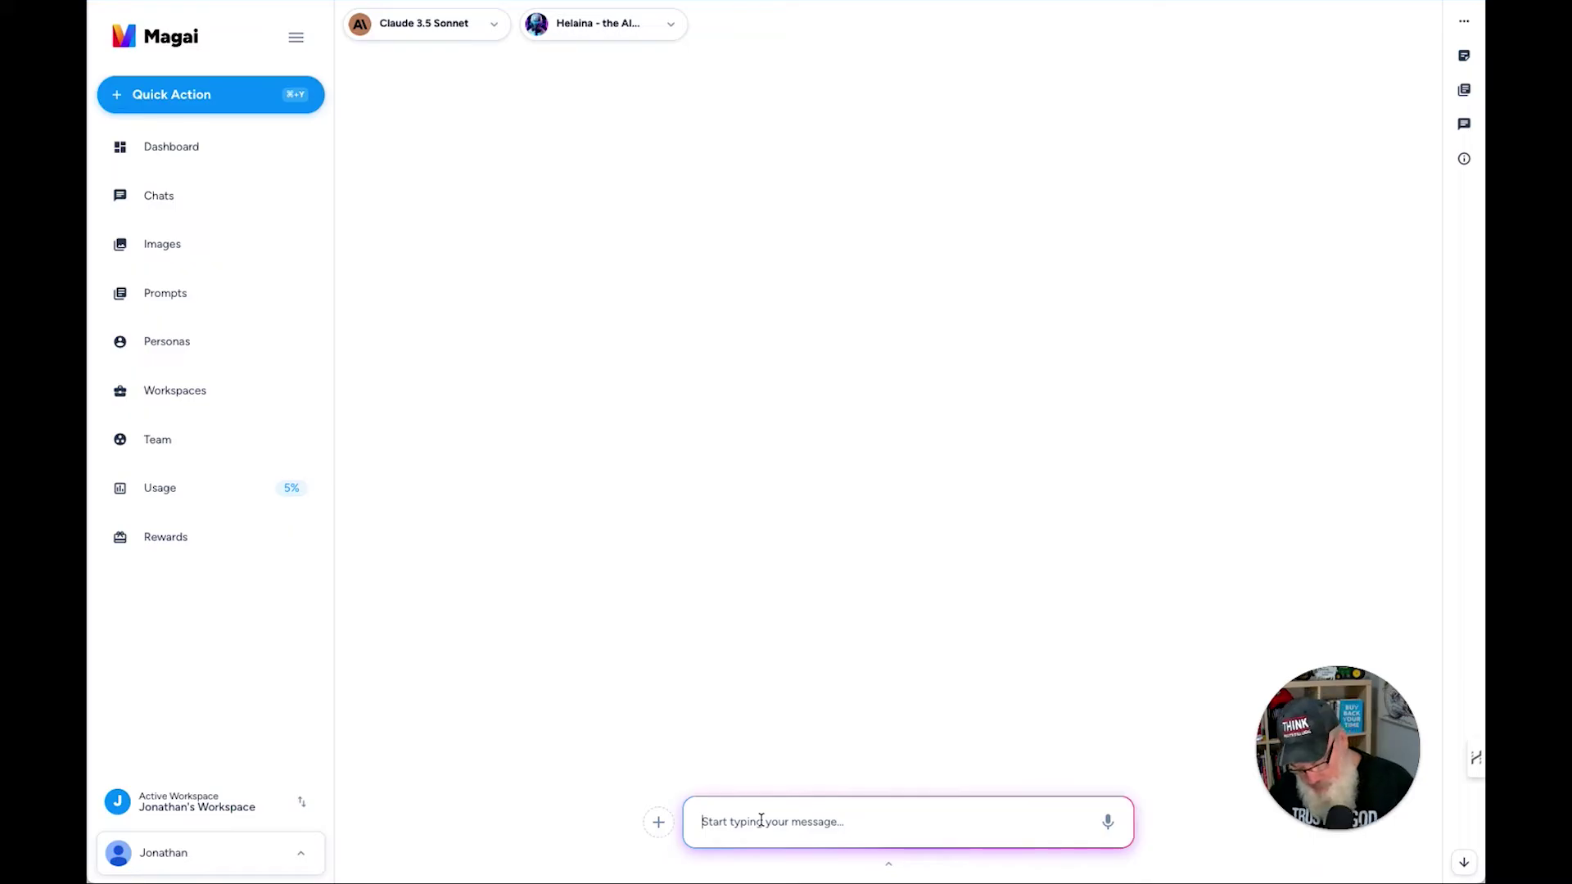
{"action": "type", "text": "You're an expert copywriter specializing in creating detailed SOP's for teams to use. I want you to create an SOP to show my team how to post a blog to a wordpress website. Please make sure to include step by step instructions and please ask me any questions you need answered to provide the best possible response."}
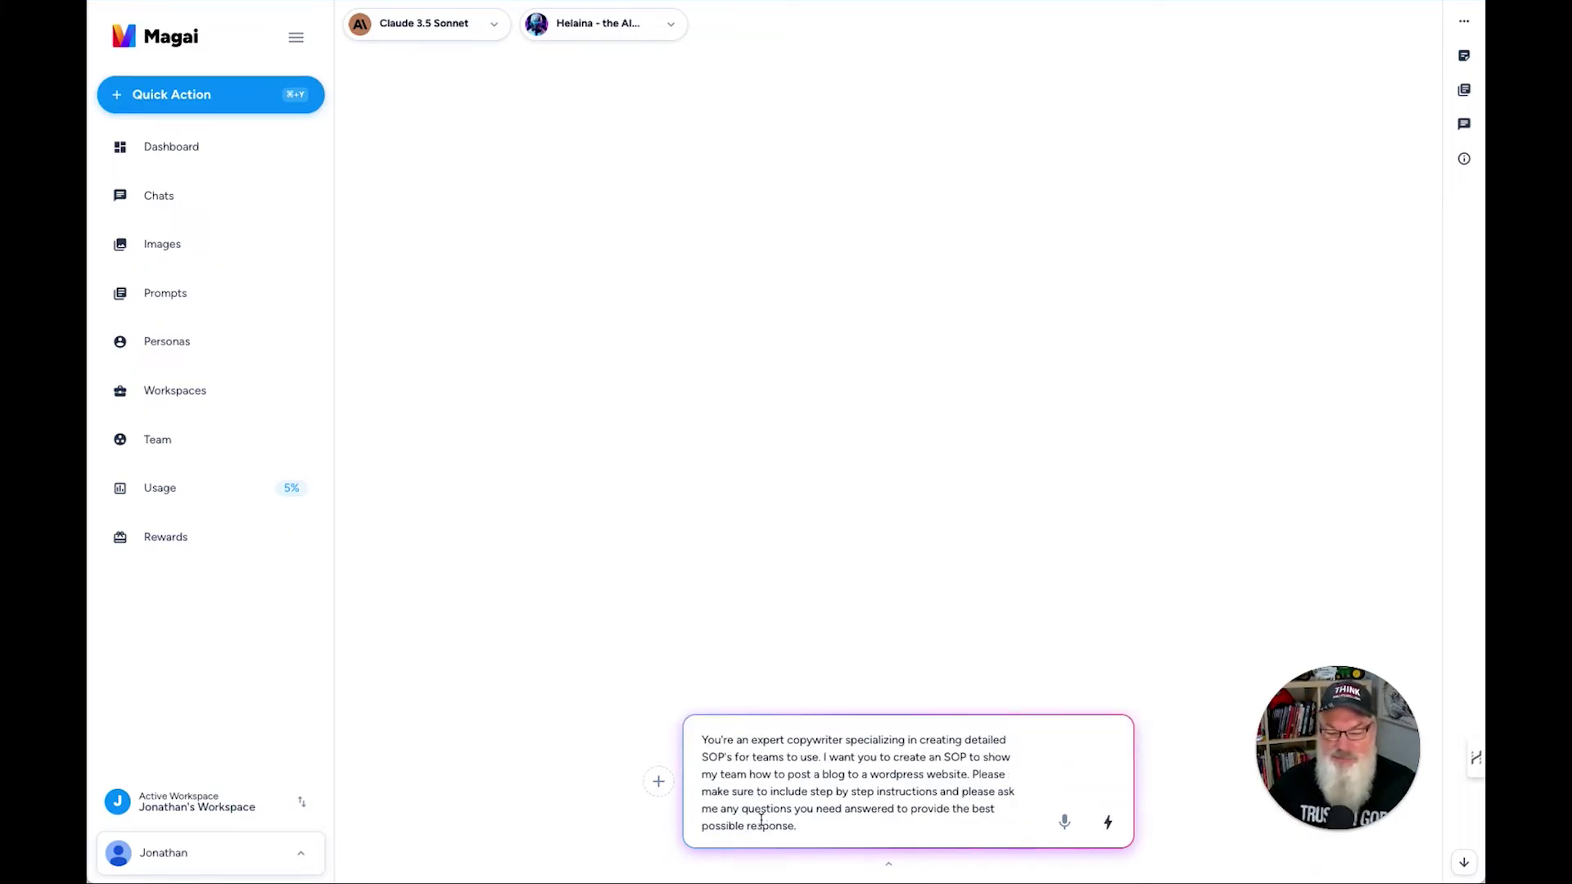
{"action": "left_click", "coordinate": [1108, 824]}
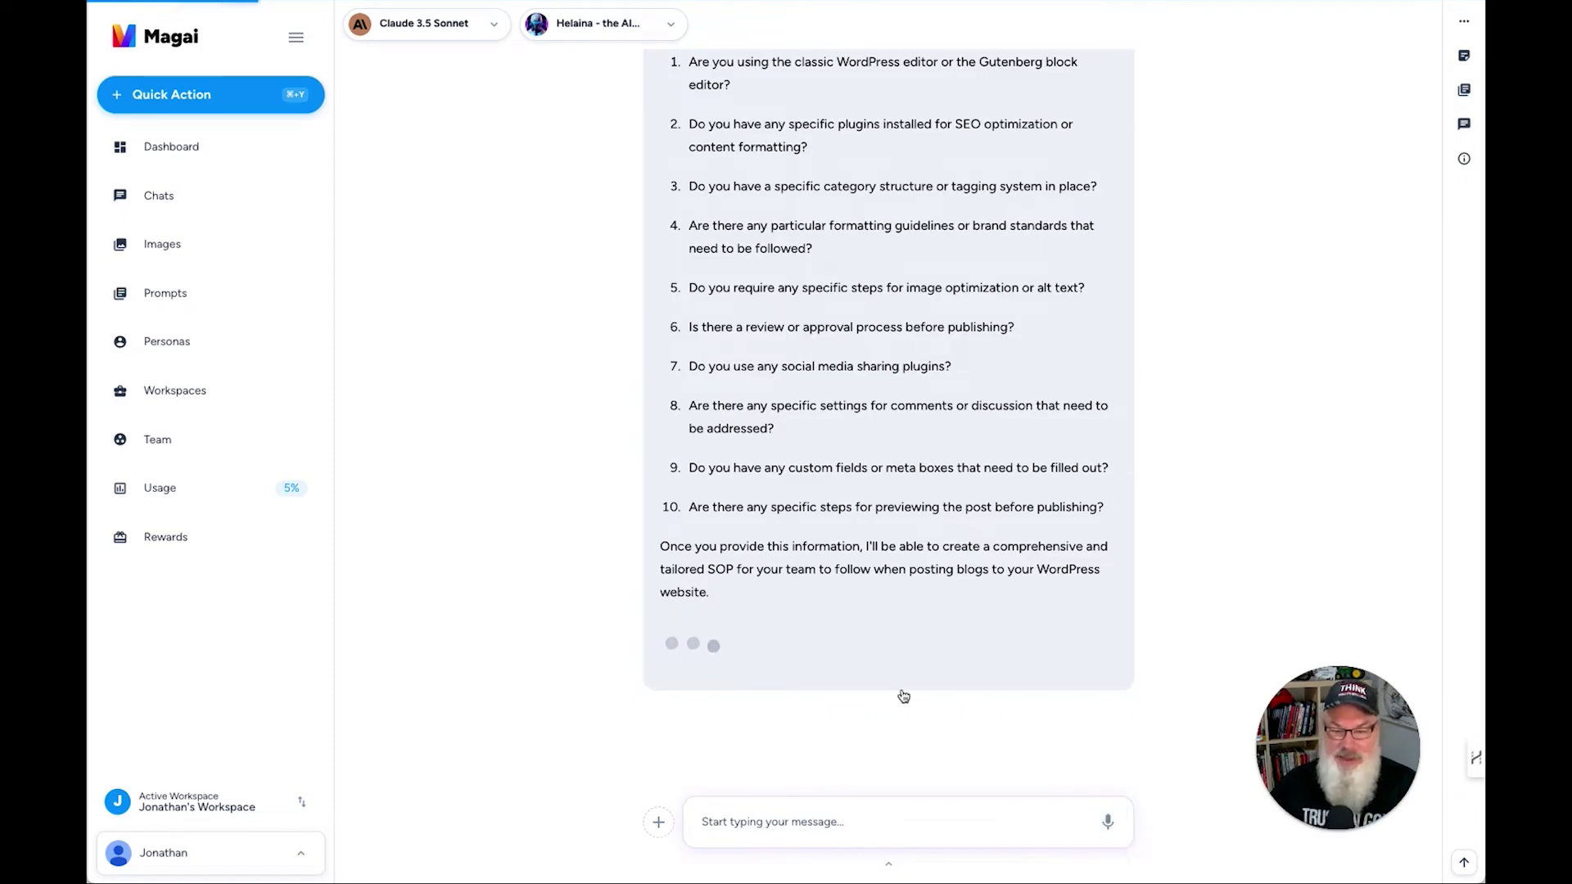
- Draft numbered answers: Gutenberg, Yoast SEO, category "BLOGS", no, .JPG images with ALT text at 80% quality, approved blogs only, no, comments disabled, no, look-and-feel review after publishing
{"action": "scroll", "coordinate": [902, 692], "scroll_direction": "up", "scroll_amount": 1}
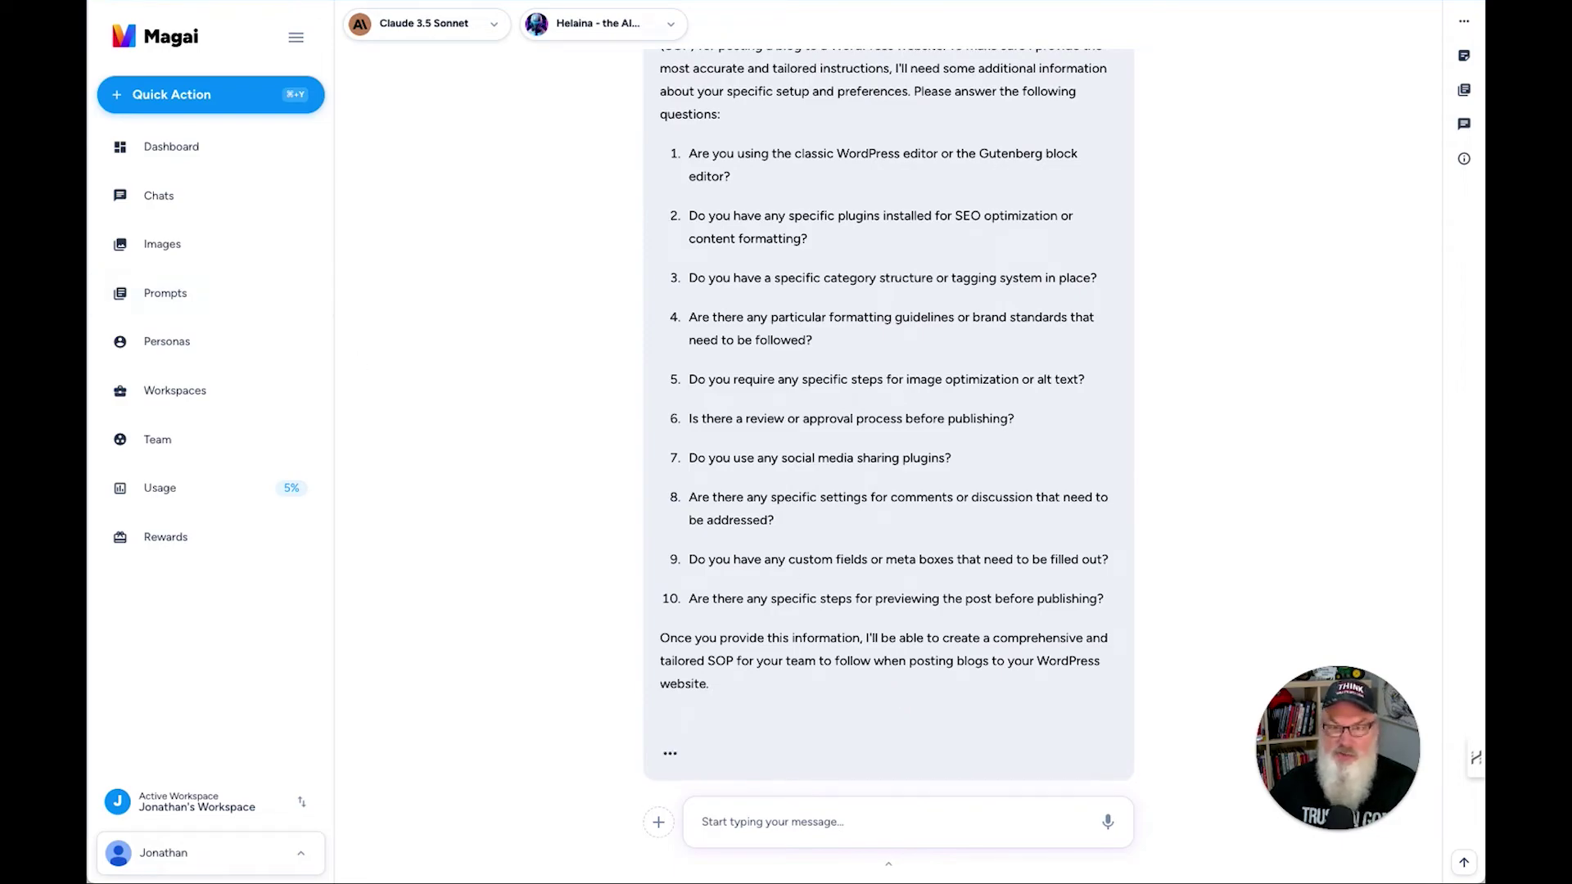
{"action": "type", "text": "1 - Gutenberg 2 - Yoast SEO 3 - all blogs go in the category \"BLOGS\" 4- no 5 - all images need ALT text and should be .JPG images at 80% quality, please add any additional recommendations 6 - only approved blogs should be published 7 - no 8 - comments are disabled on our blog"}
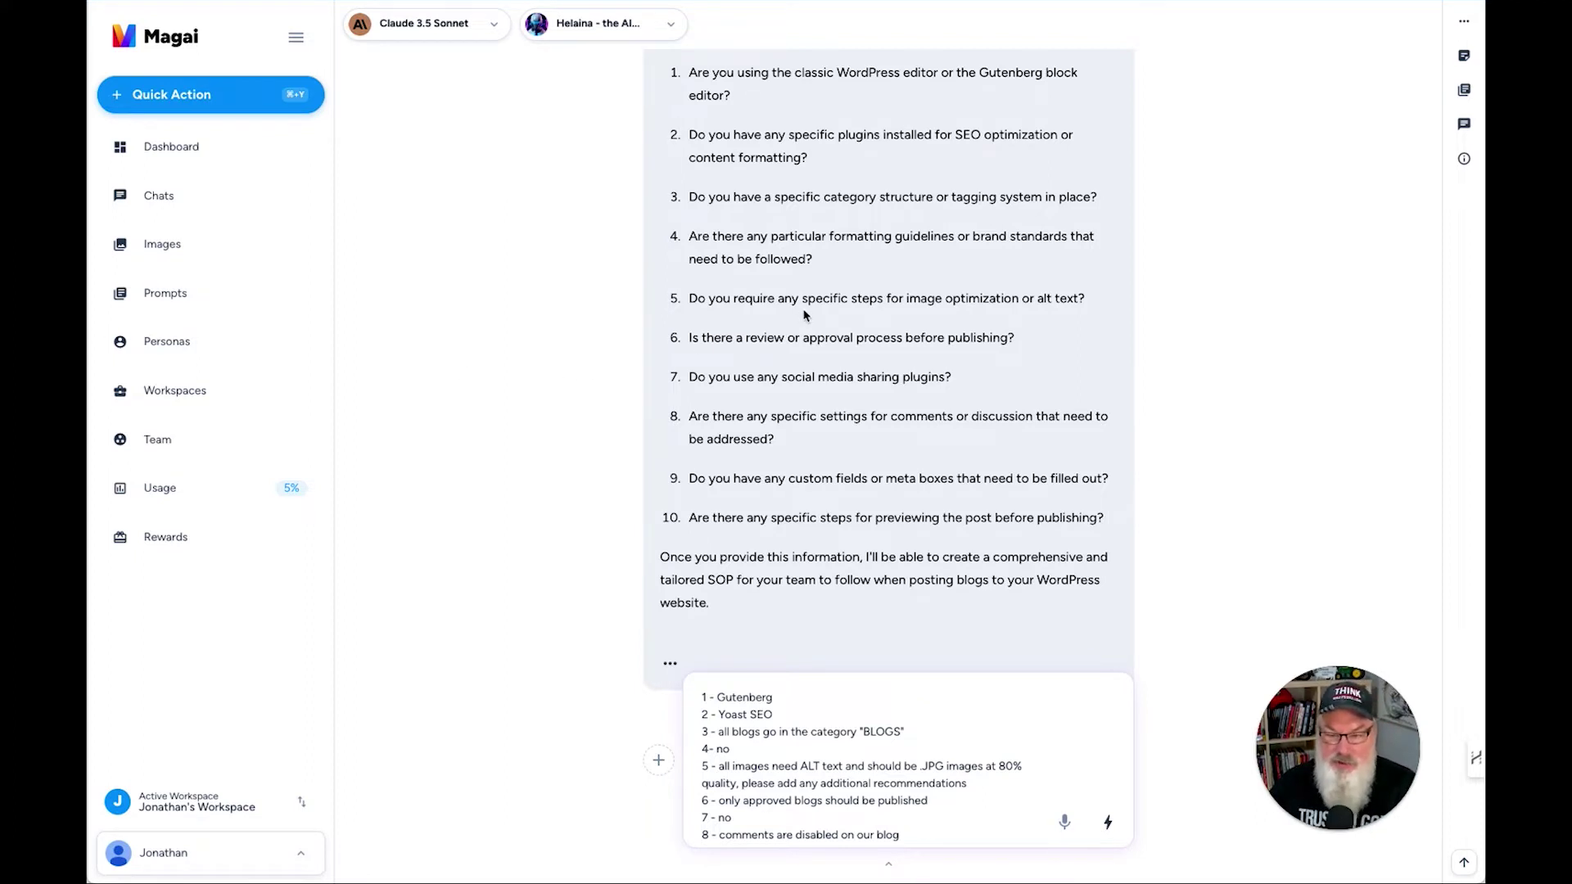
{"action": "scroll", "coordinate": [803, 316], "scroll_direction": "up", "scroll_amount": 1}
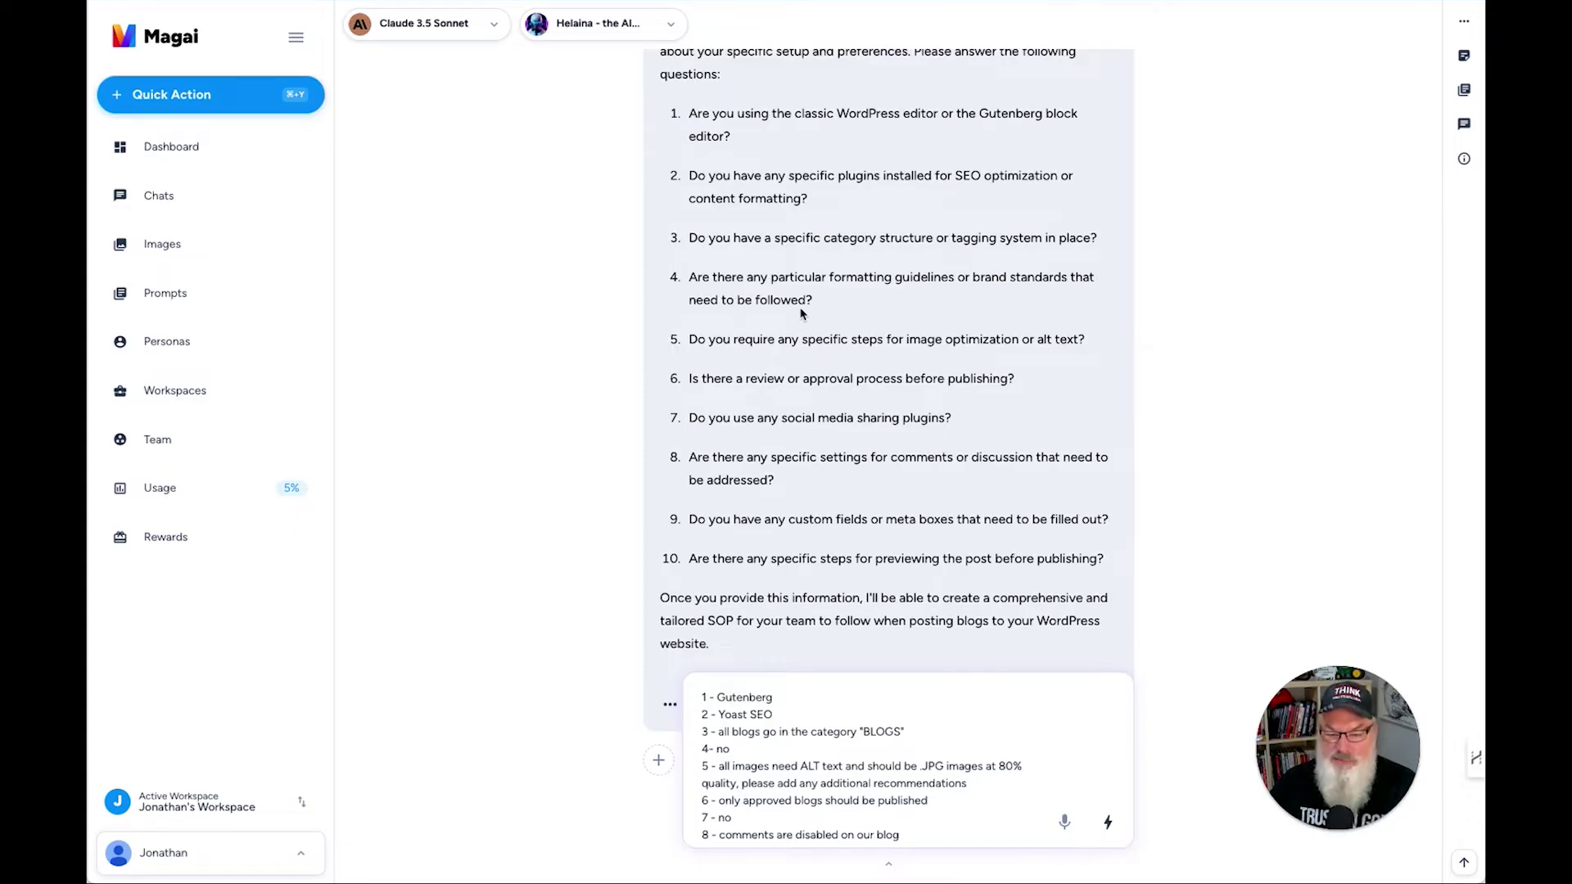
{"action": "scroll", "coordinate": [803, 315], "scroll_direction": "down", "scroll_amount": 3}
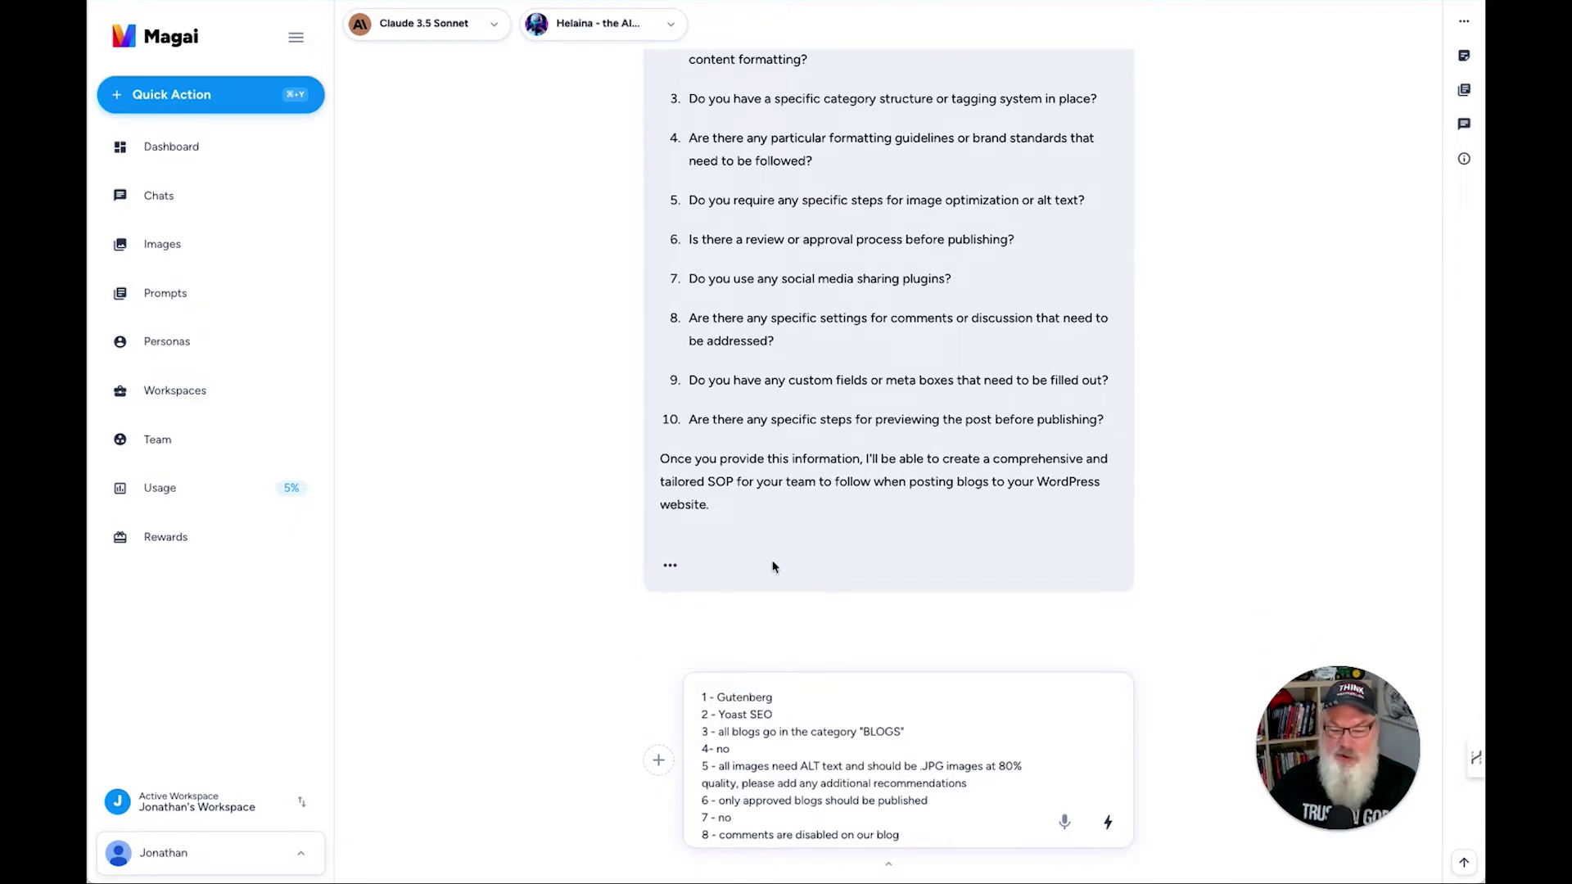
{"action": "scroll", "coordinate": [892, 757], "scroll_direction": "down", "scroll_amount": 2}
{"action": "scroll", "coordinate": [887, 761], "scroll_direction": "up", "scroll_amount": 2}
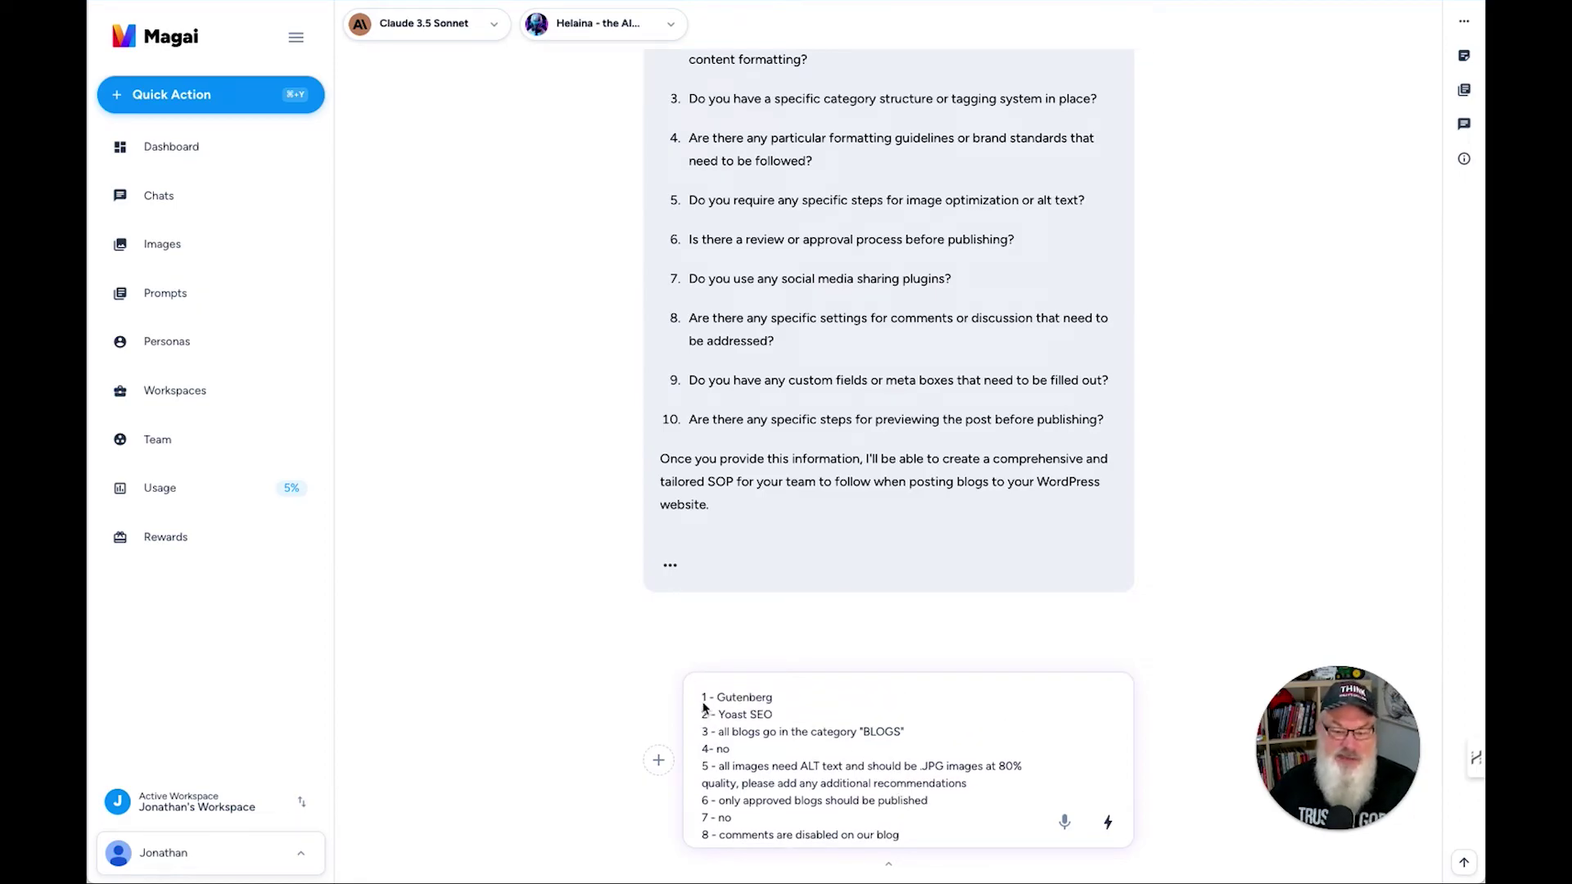
{"action": "left_click", "coordinate": [774, 699]}
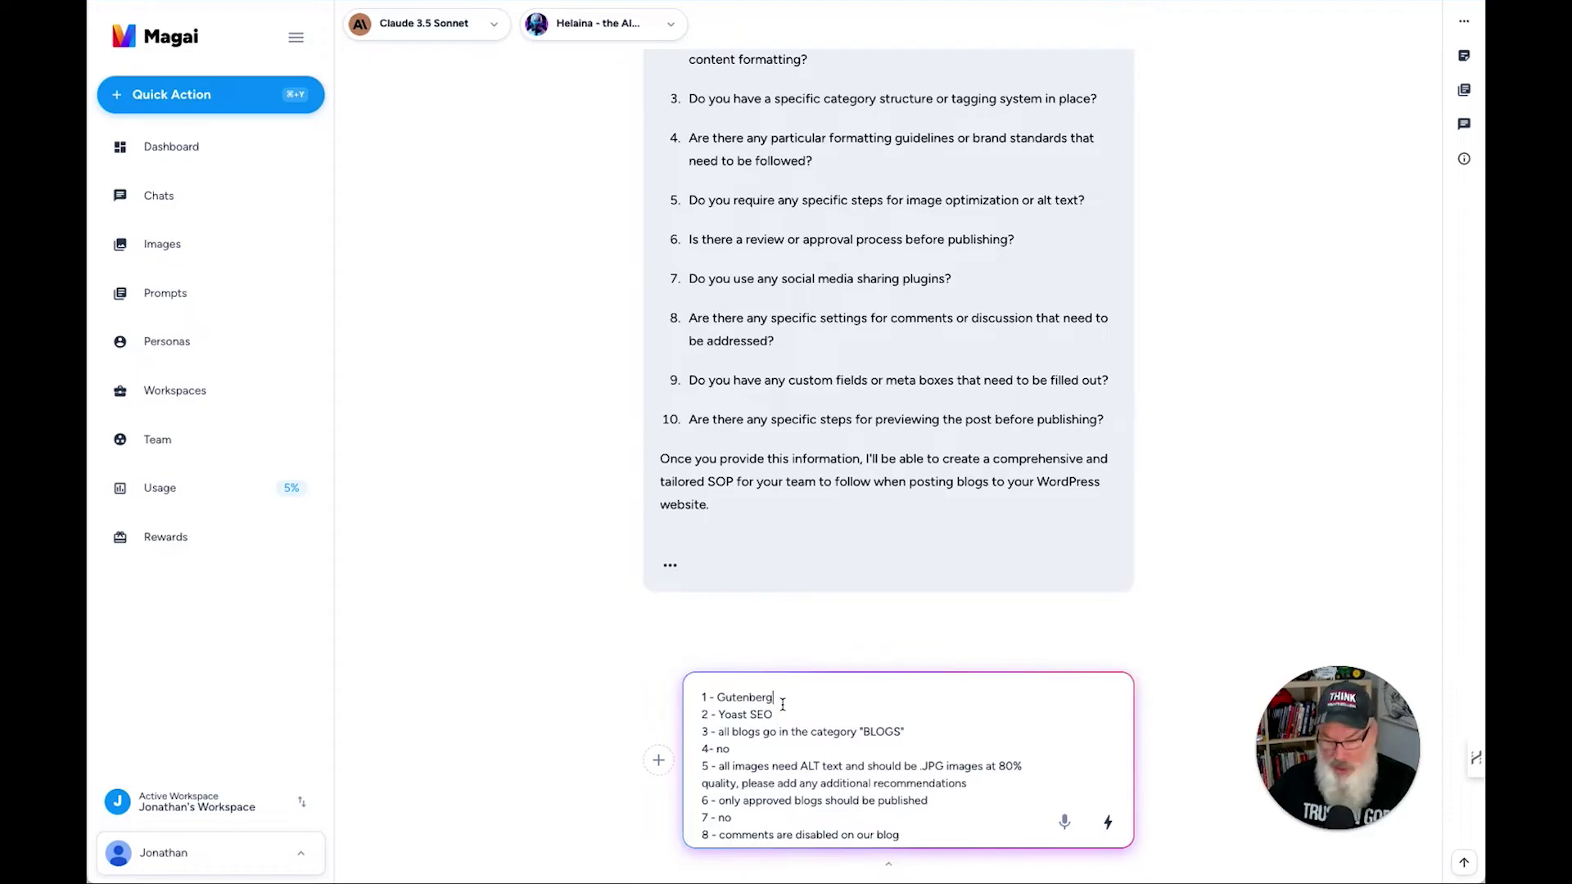
{"action": "key", "text": "shift+Return"}
{"action": "key", "text": "shift+Return"}
{"action": "key", "text": "shift+Return"}
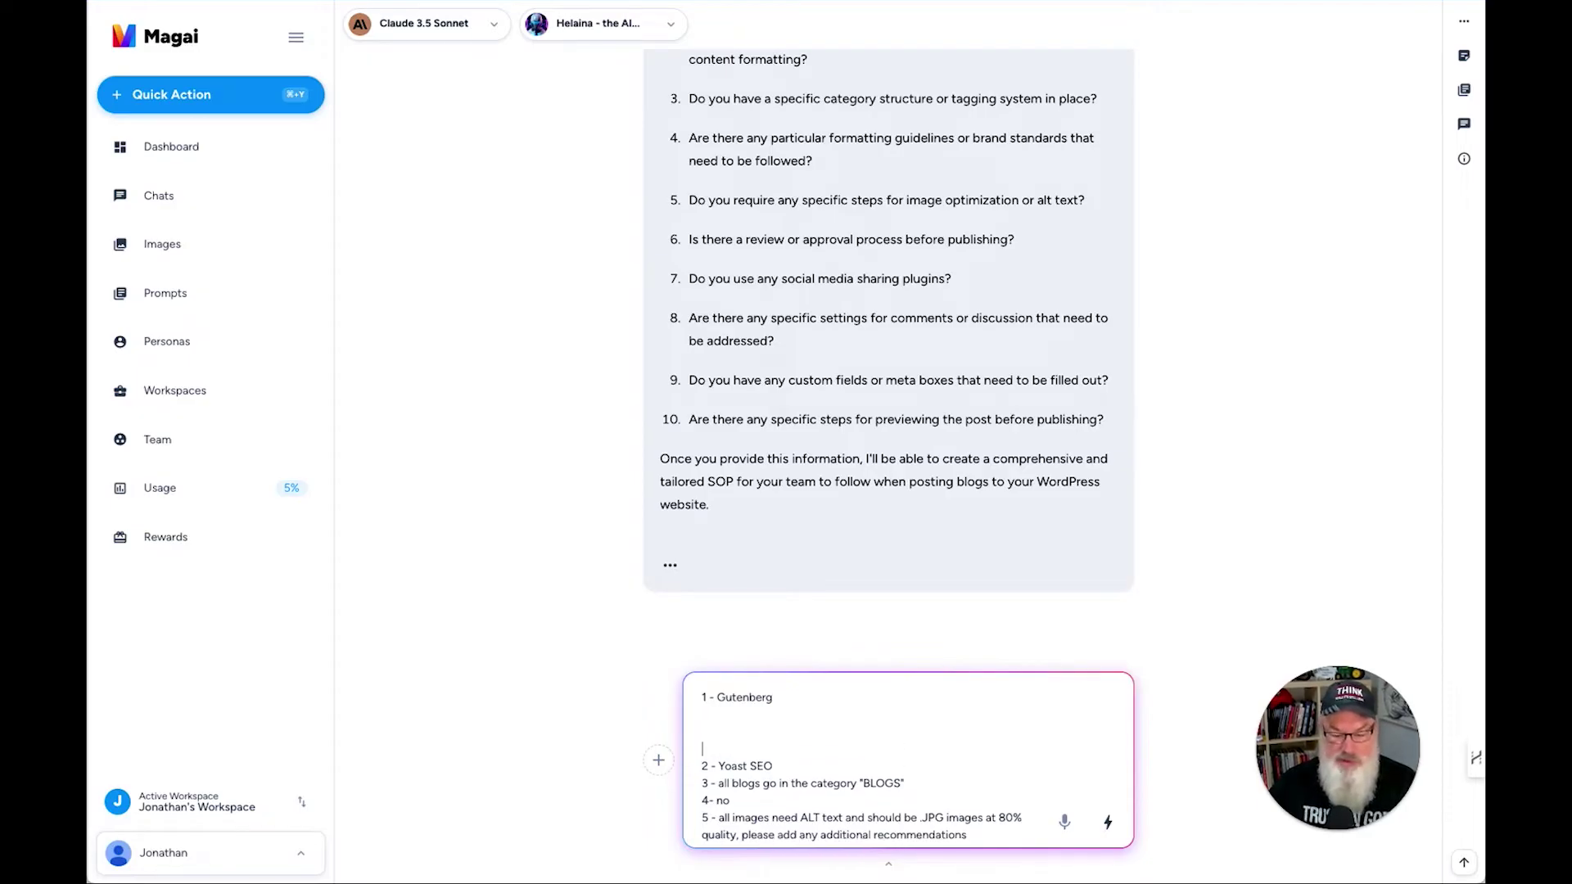
{"action": "key", "text": "BackSpace"}
{"action": "key", "text": "BackSpace"}
{"action": "key", "text": "BackSpace"}
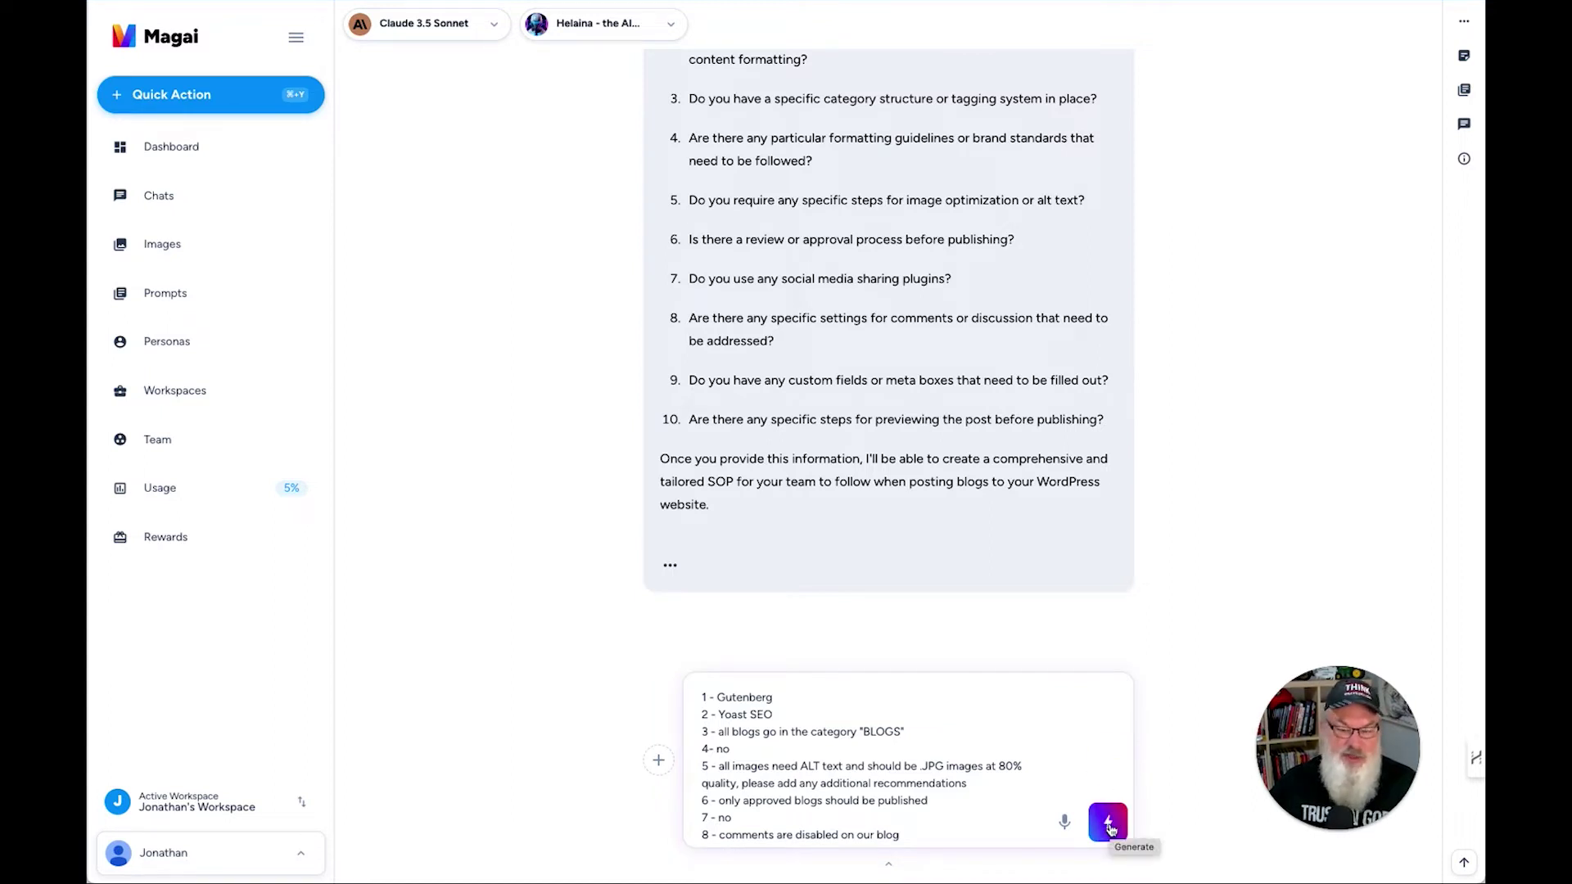
- Check the remaining answers in the drafted message and send it to generate the SOP
{"action": "scroll", "coordinate": [1113, 831], "scroll_direction": "down", "scroll_amount": 1}
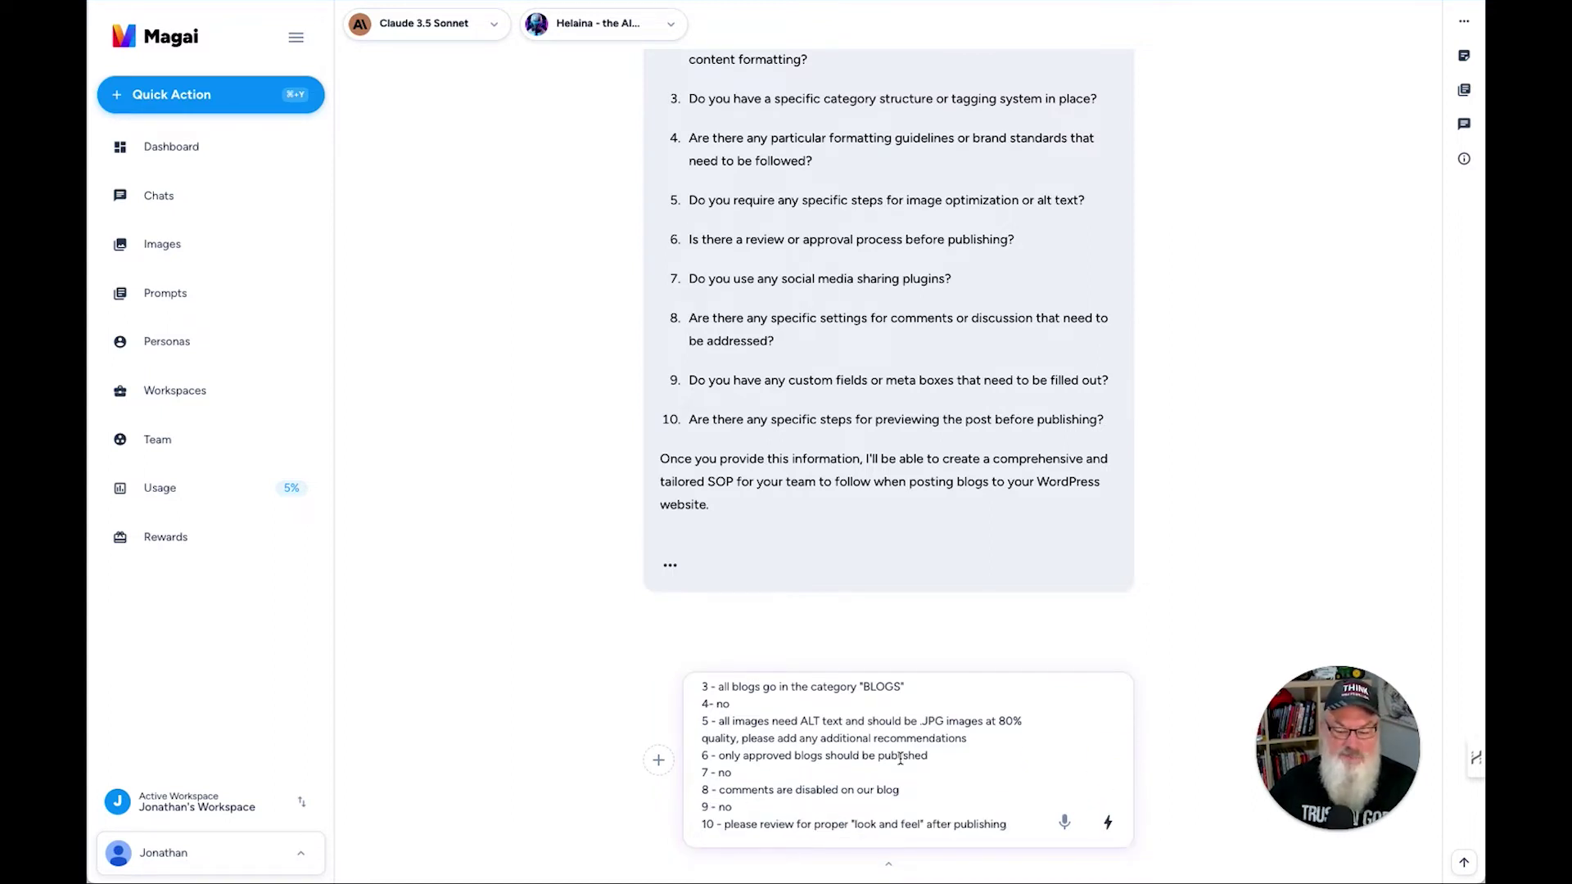
{"action": "left_click", "coordinate": [1108, 823]}
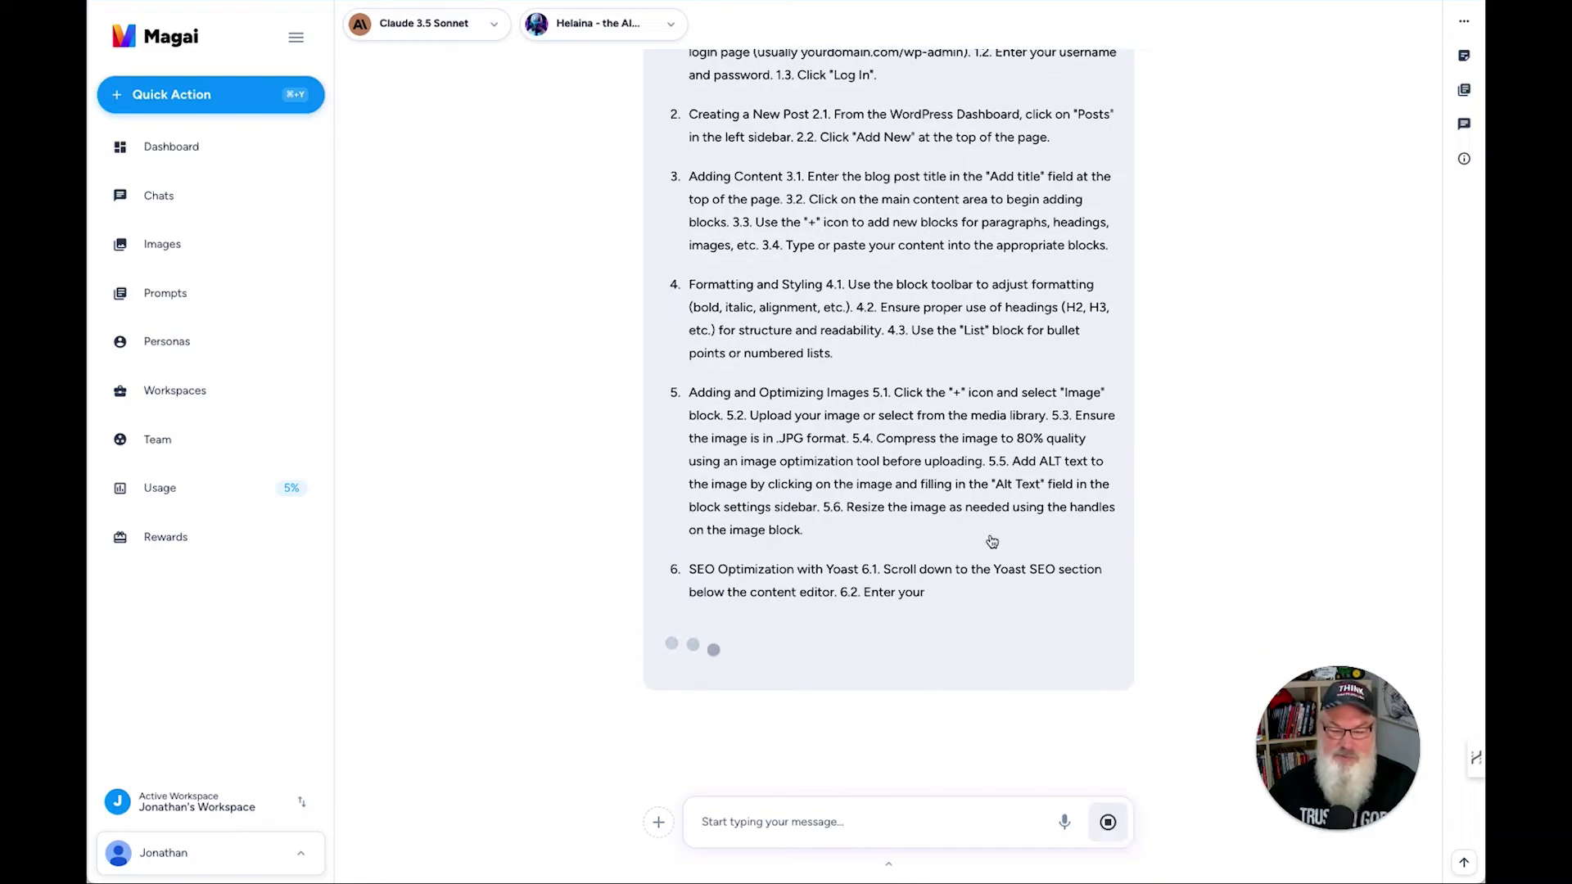
- Review the generated SOP for posting a blog to WordPress, from the login steps through the additional recommendations
{"action": "scroll", "coordinate": [992, 542], "scroll_direction": "up", "scroll_amount": 5}
{"action": "scroll", "coordinate": [991, 542], "scroll_direction": "up", "scroll_amount": 1}
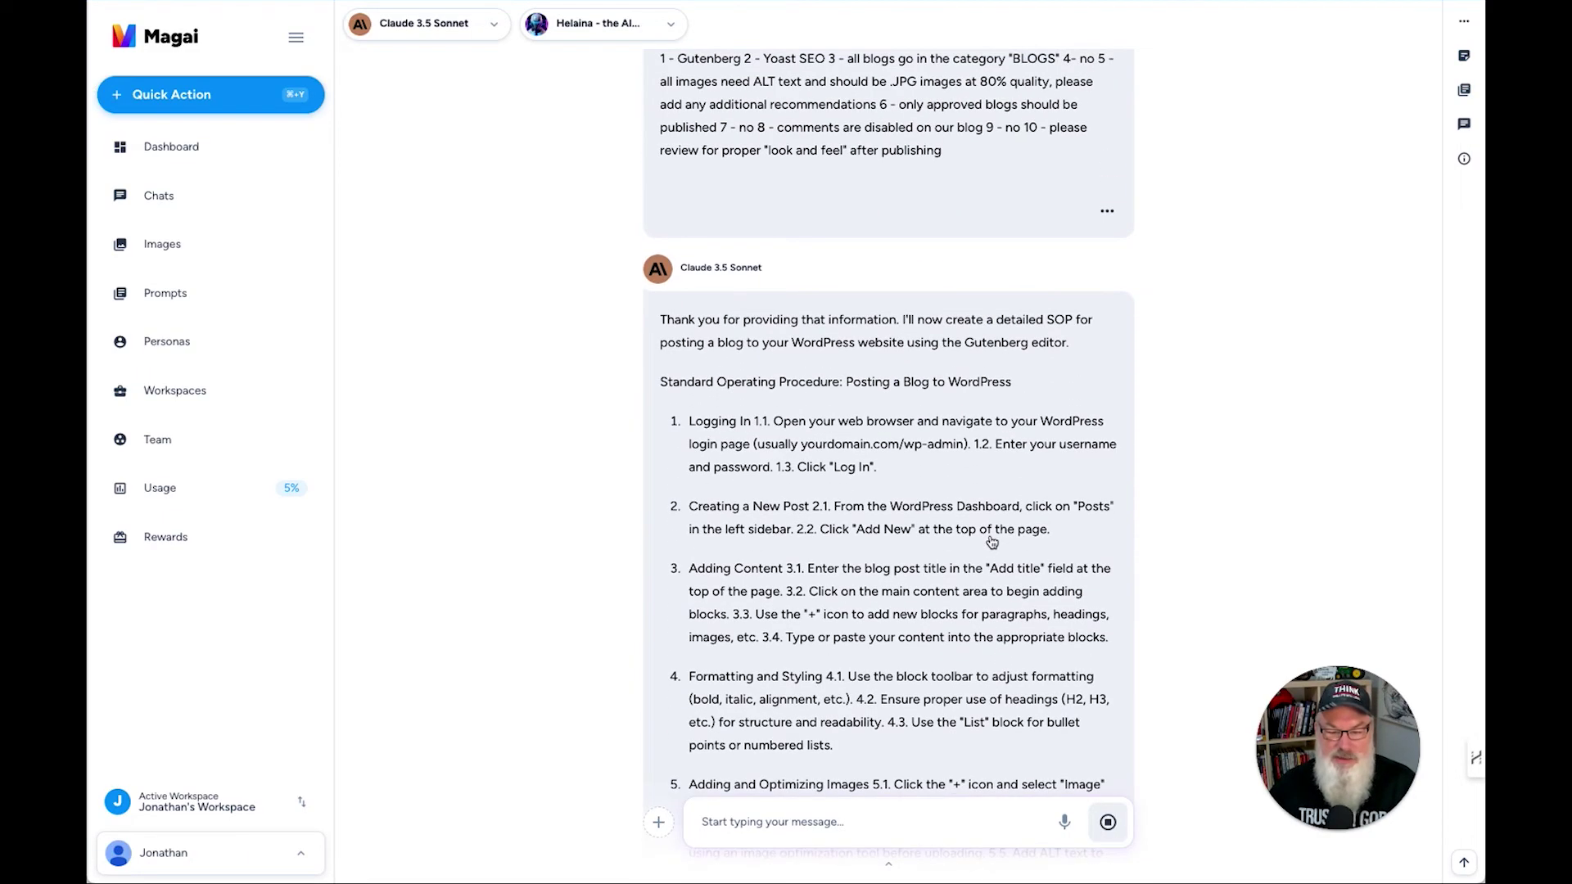
{"action": "scroll", "coordinate": [991, 542], "scroll_direction": "down", "scroll_amount": 5}
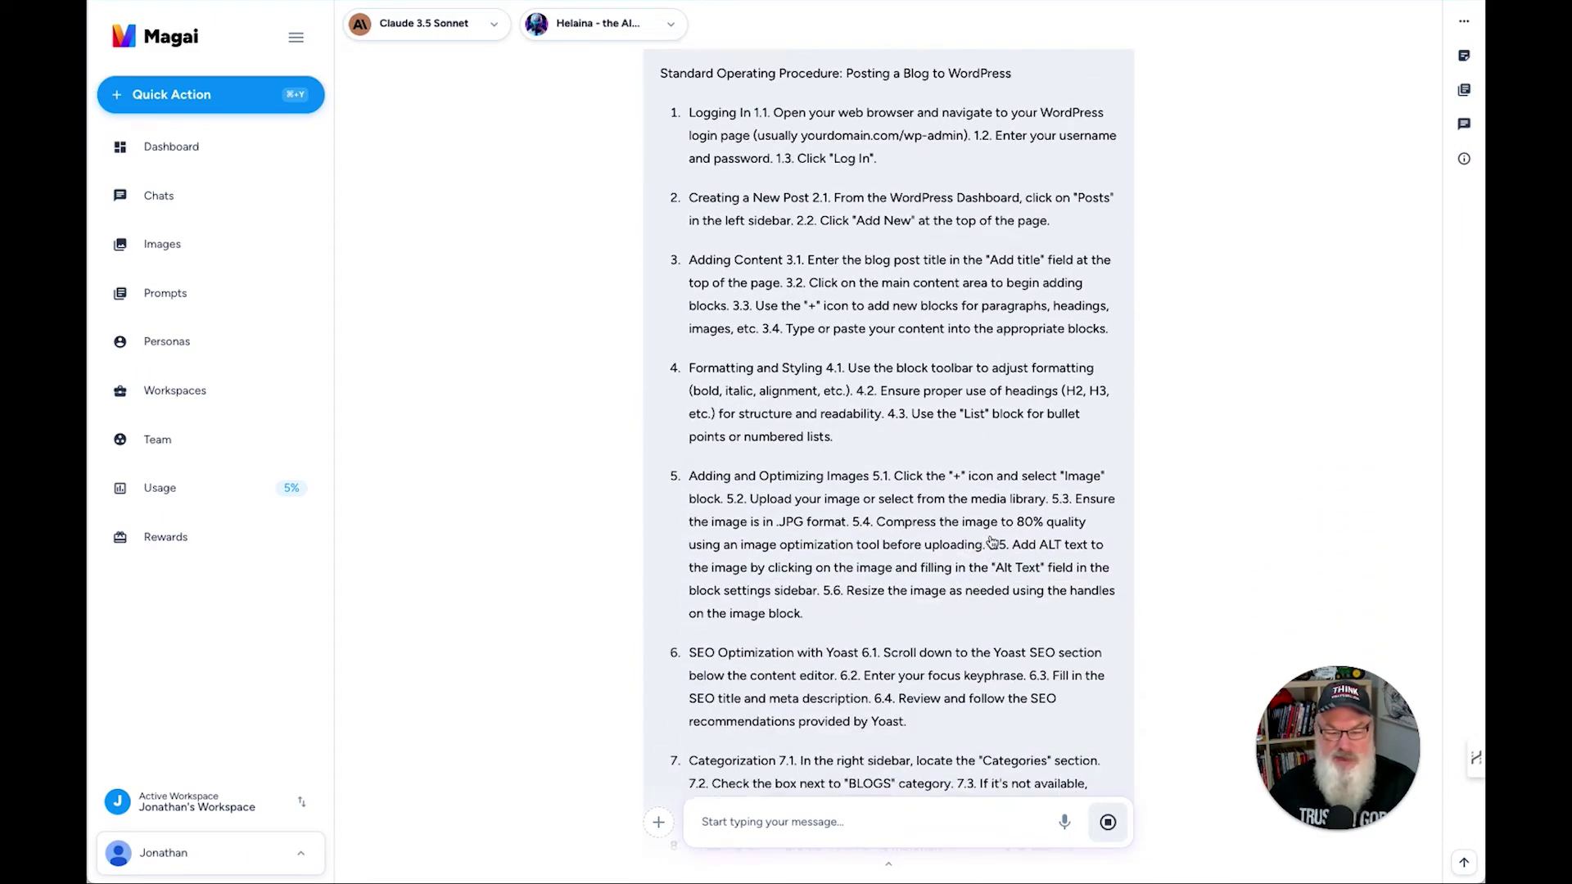
{"action": "scroll", "coordinate": [991, 542], "scroll_direction": "down", "scroll_amount": 10}
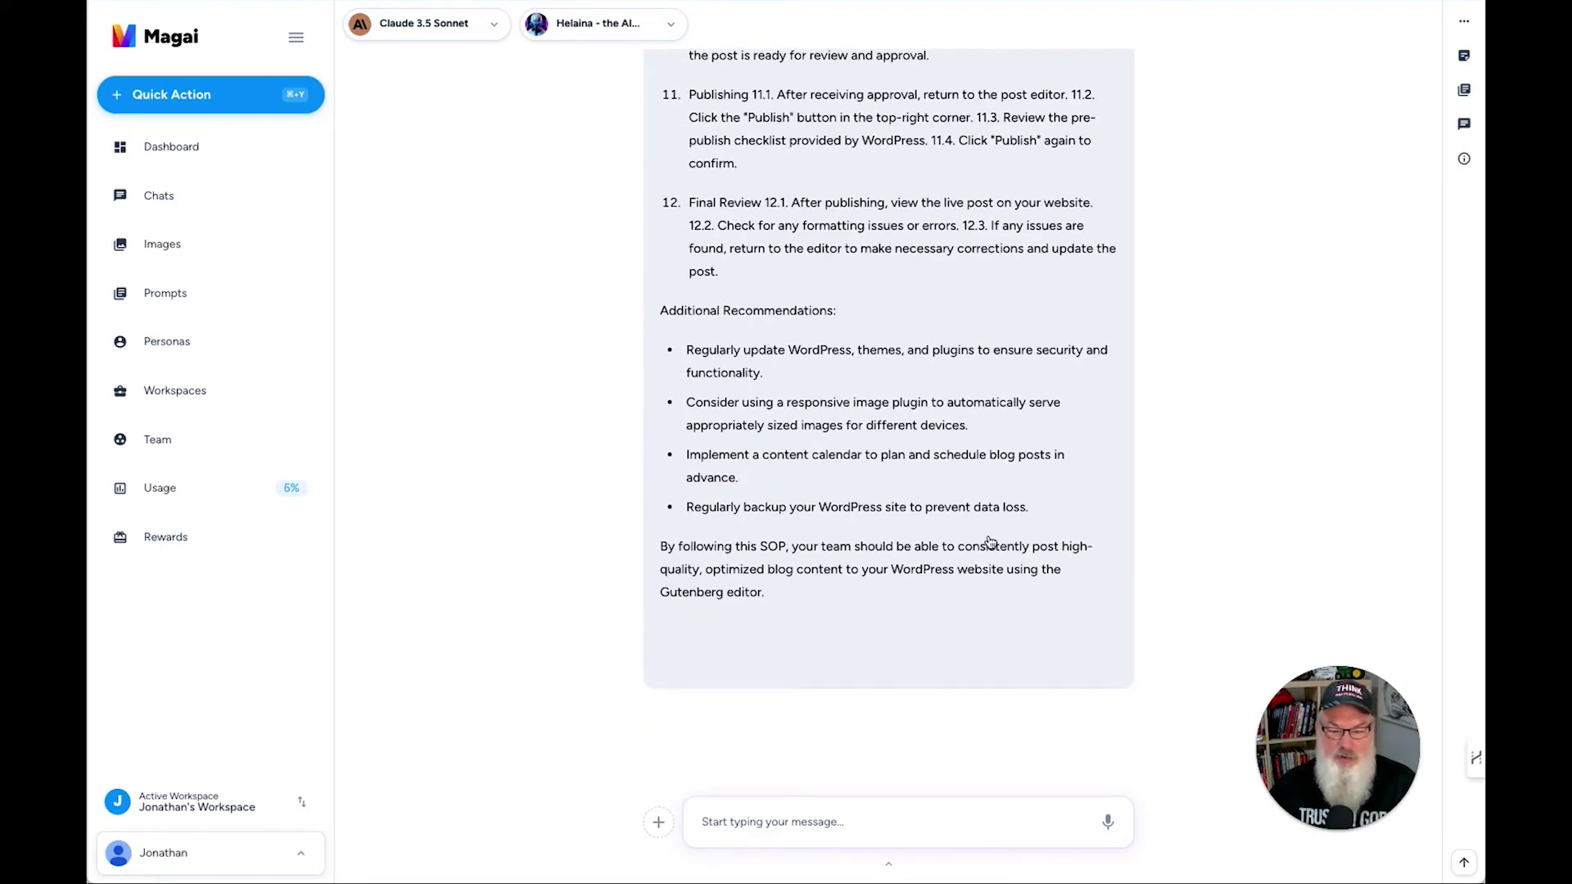
{"action": "scroll", "coordinate": [991, 542], "scroll_direction": "up", "scroll_amount": 15}
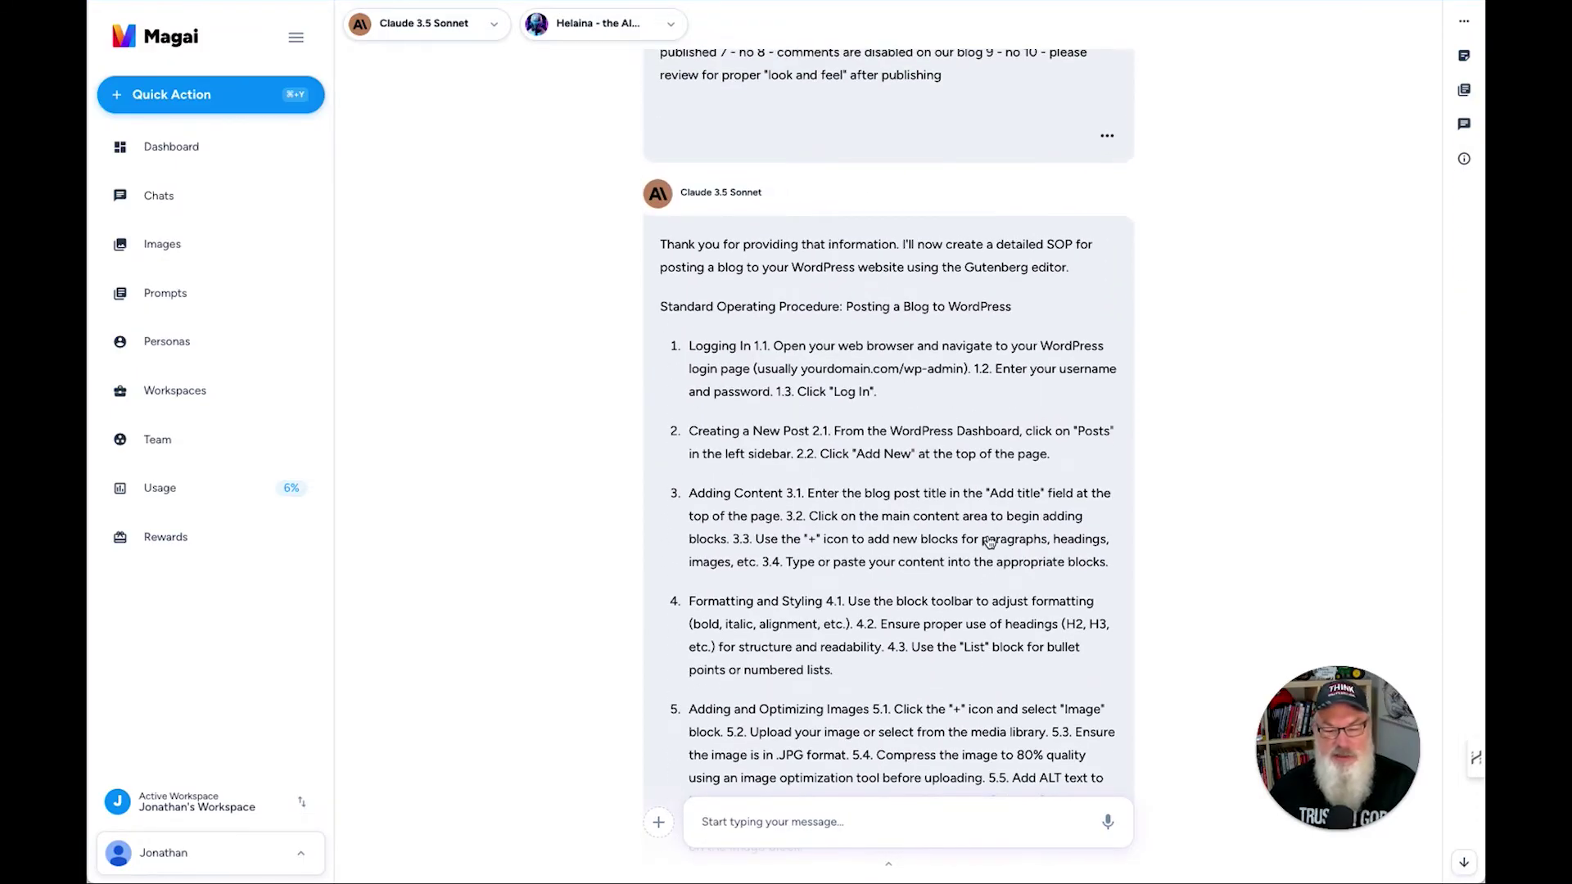
{"action": "scroll", "coordinate": [991, 542], "scroll_direction": "down", "scroll_amount": 1}
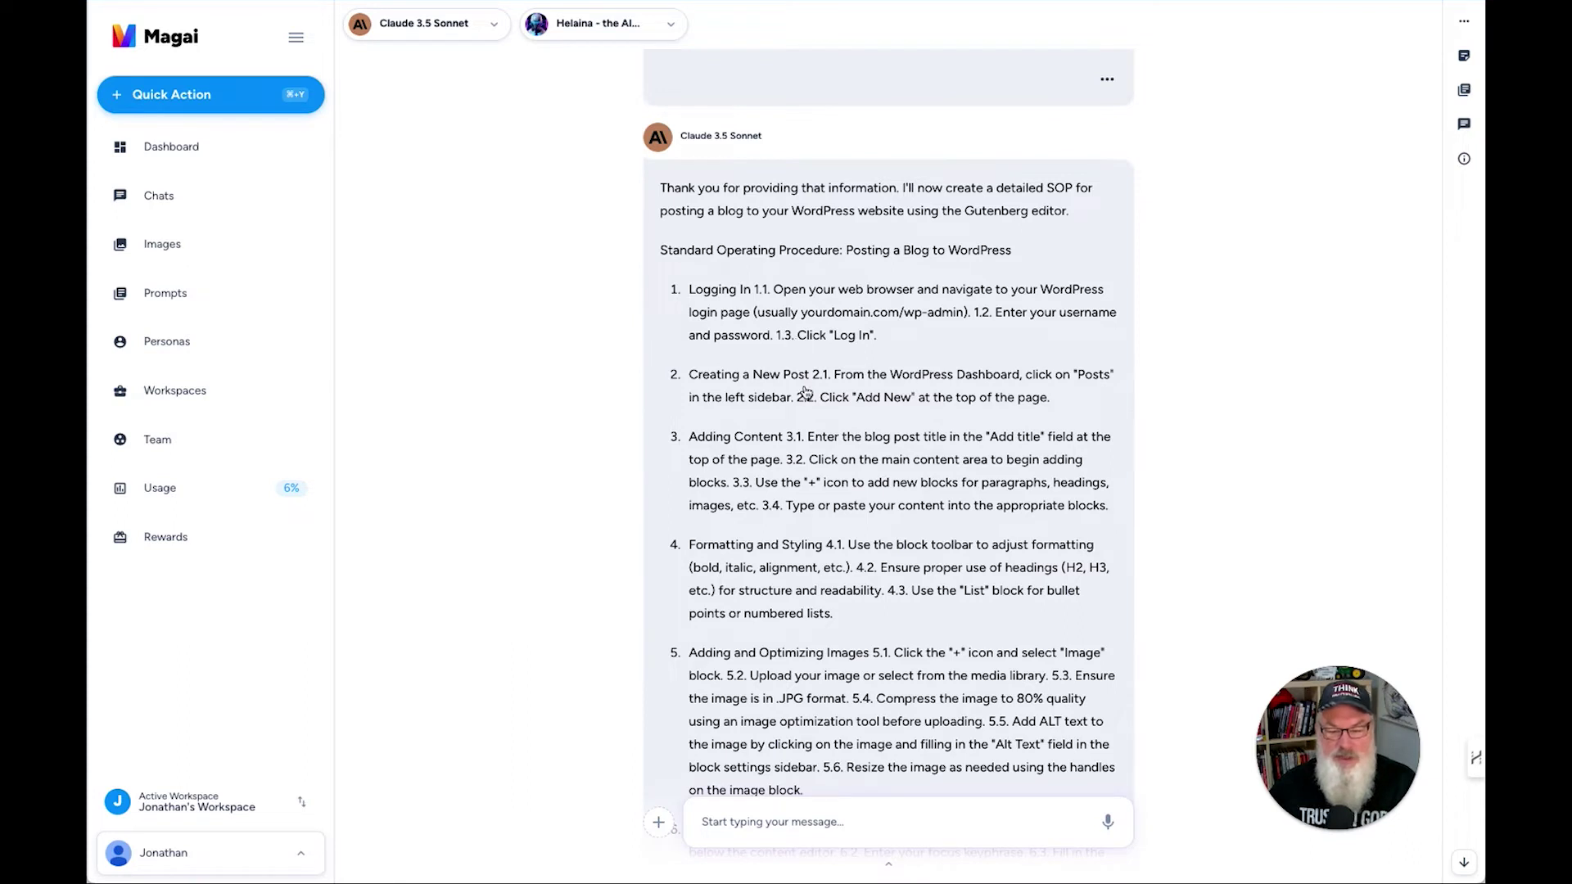
{"action": "scroll", "coordinate": [831, 393], "scroll_direction": "down", "scroll_amount": 5}
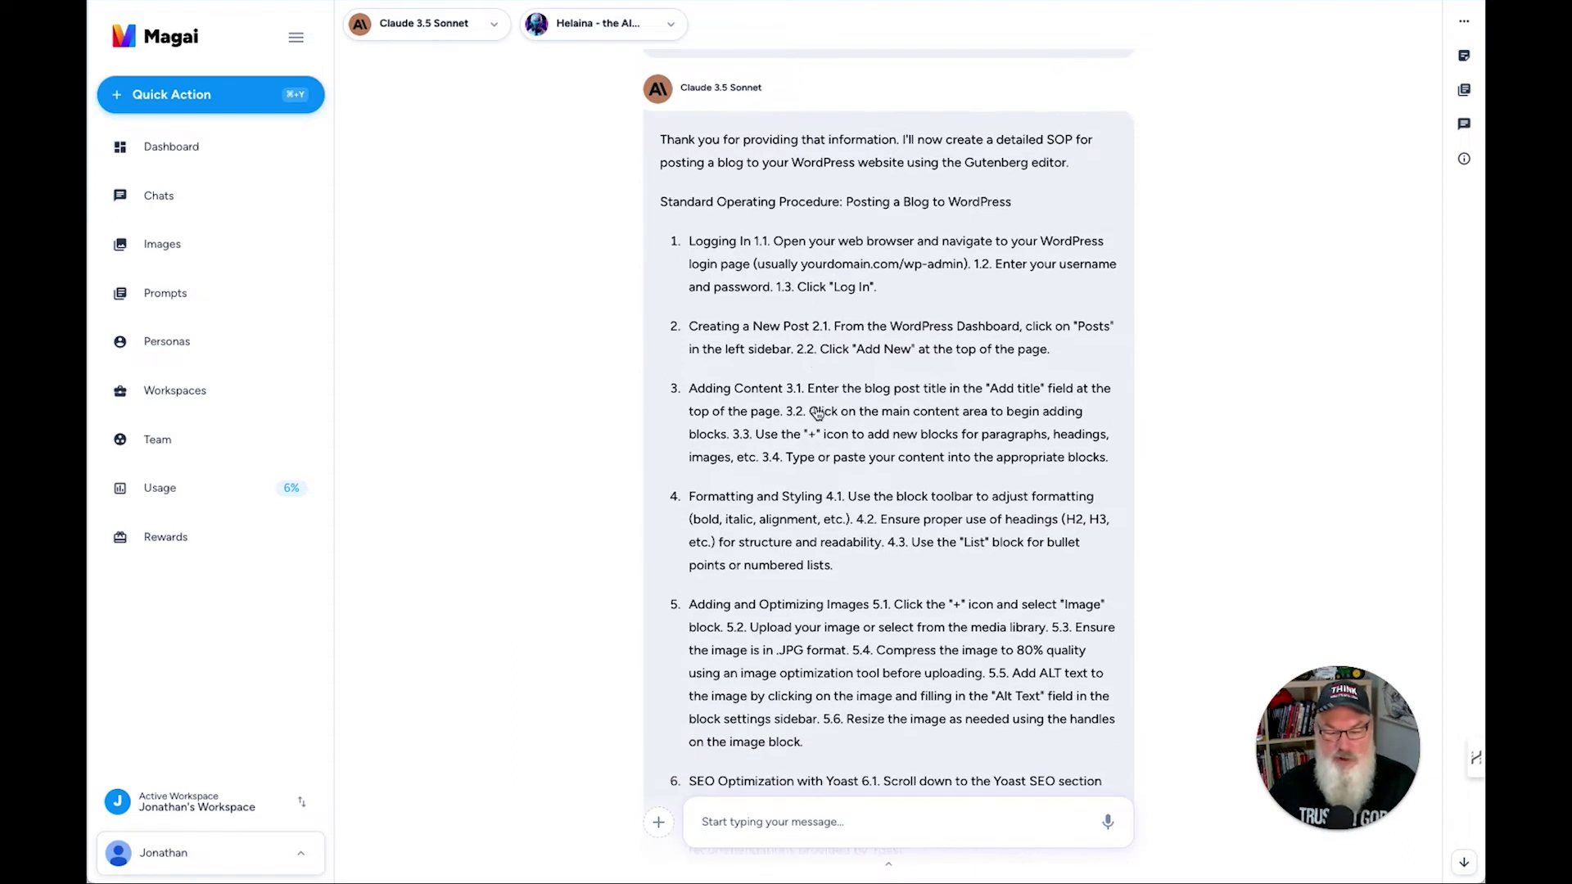
- Read the rest of the generated SOP through its closing paragraph, and return to the original request at the start of the chat
{"action": "scroll", "coordinate": [817, 412], "scroll_direction": "down", "scroll_amount": 7}
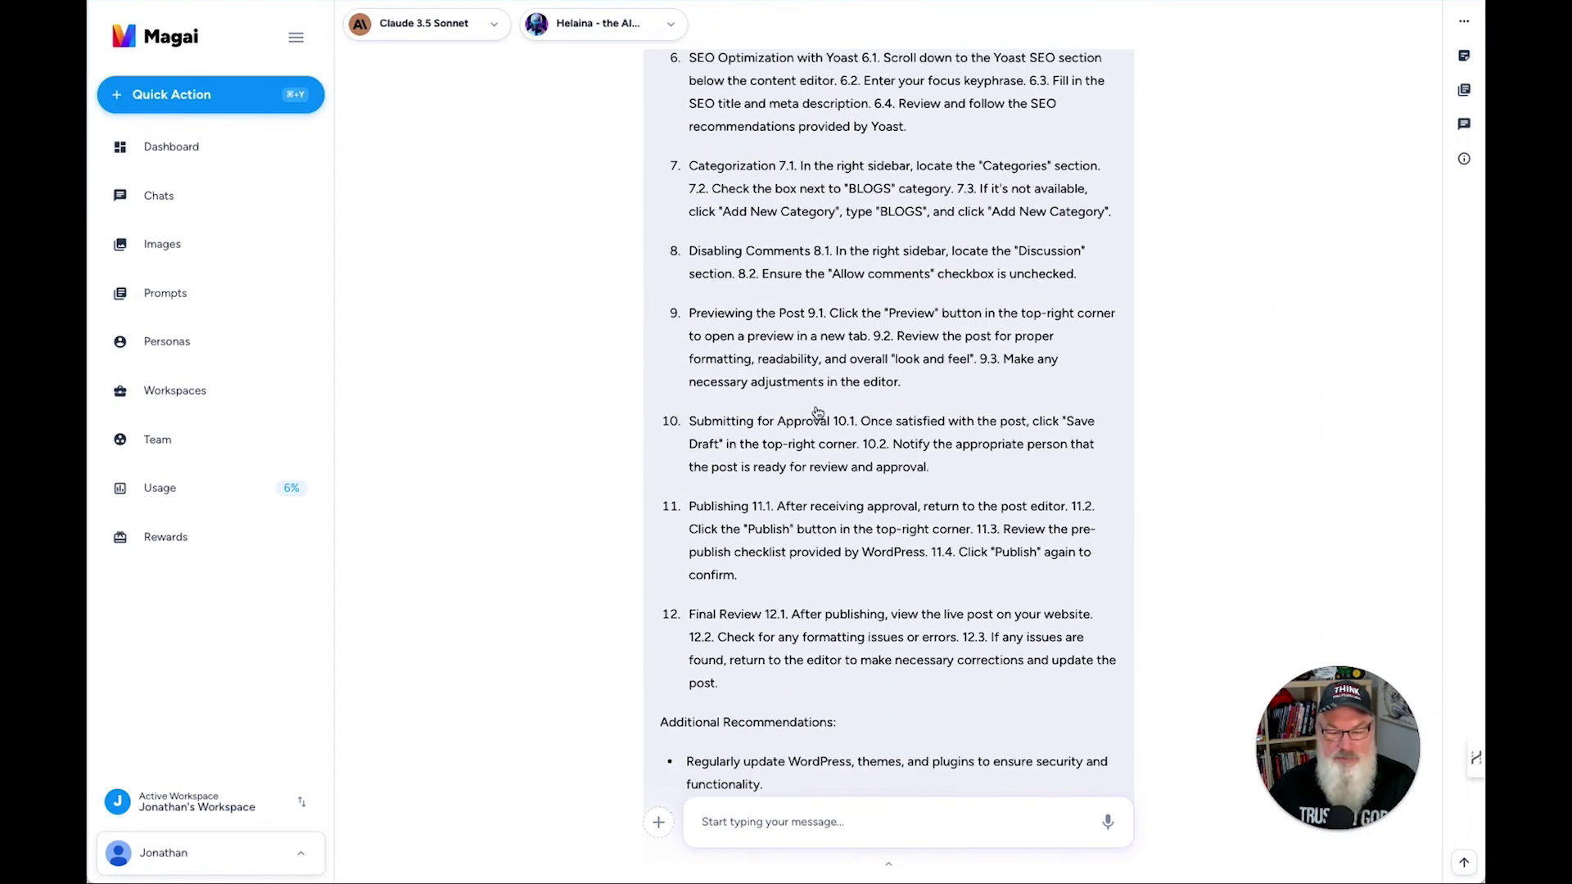
{"action": "scroll", "coordinate": [817, 412], "scroll_direction": "down", "scroll_amount": 1}
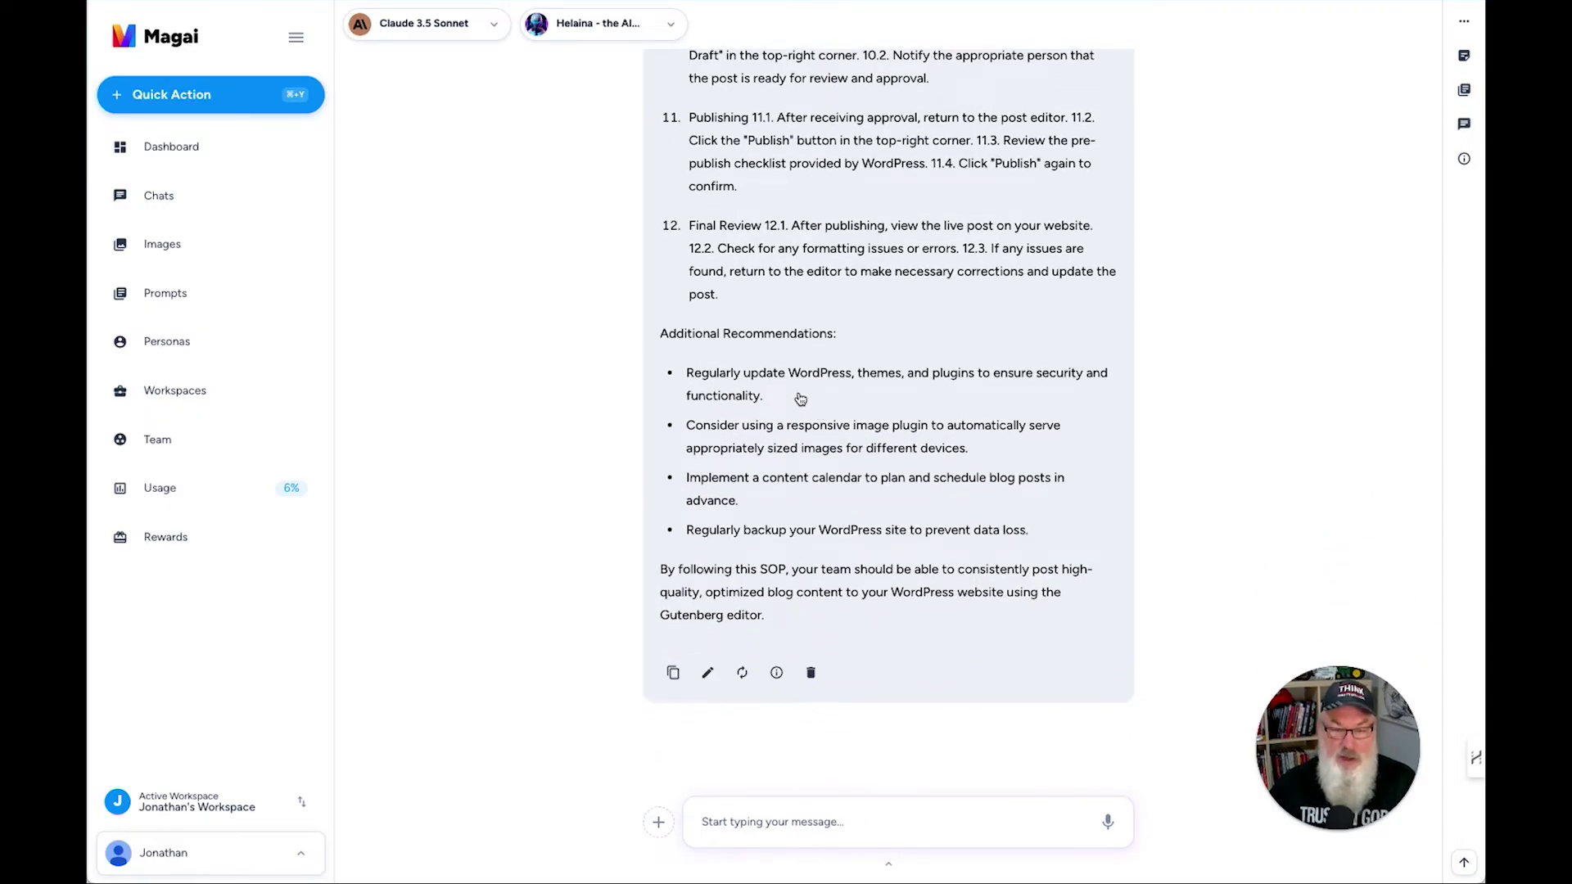
{"action": "scroll", "coordinate": [801, 398], "scroll_direction": "up", "scroll_amount": 15}
{"action": "scroll", "coordinate": [800, 397], "scroll_direction": "up", "scroll_amount": 10}
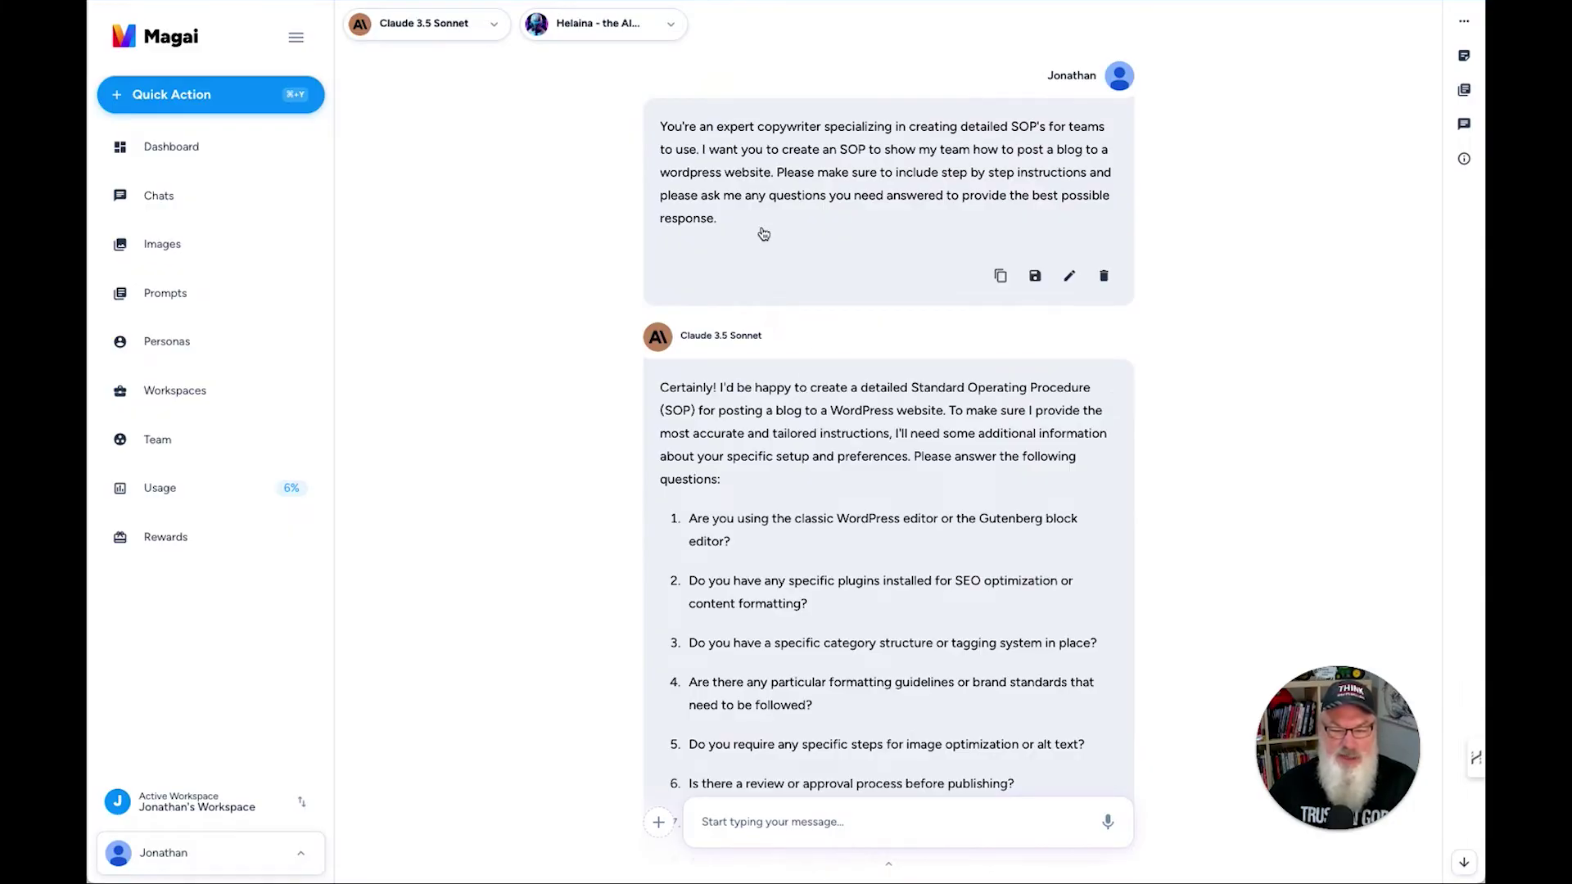
- Switch the chat's AI model to GPT-4o
{"action": "left_click", "coordinate": [457, 33]}
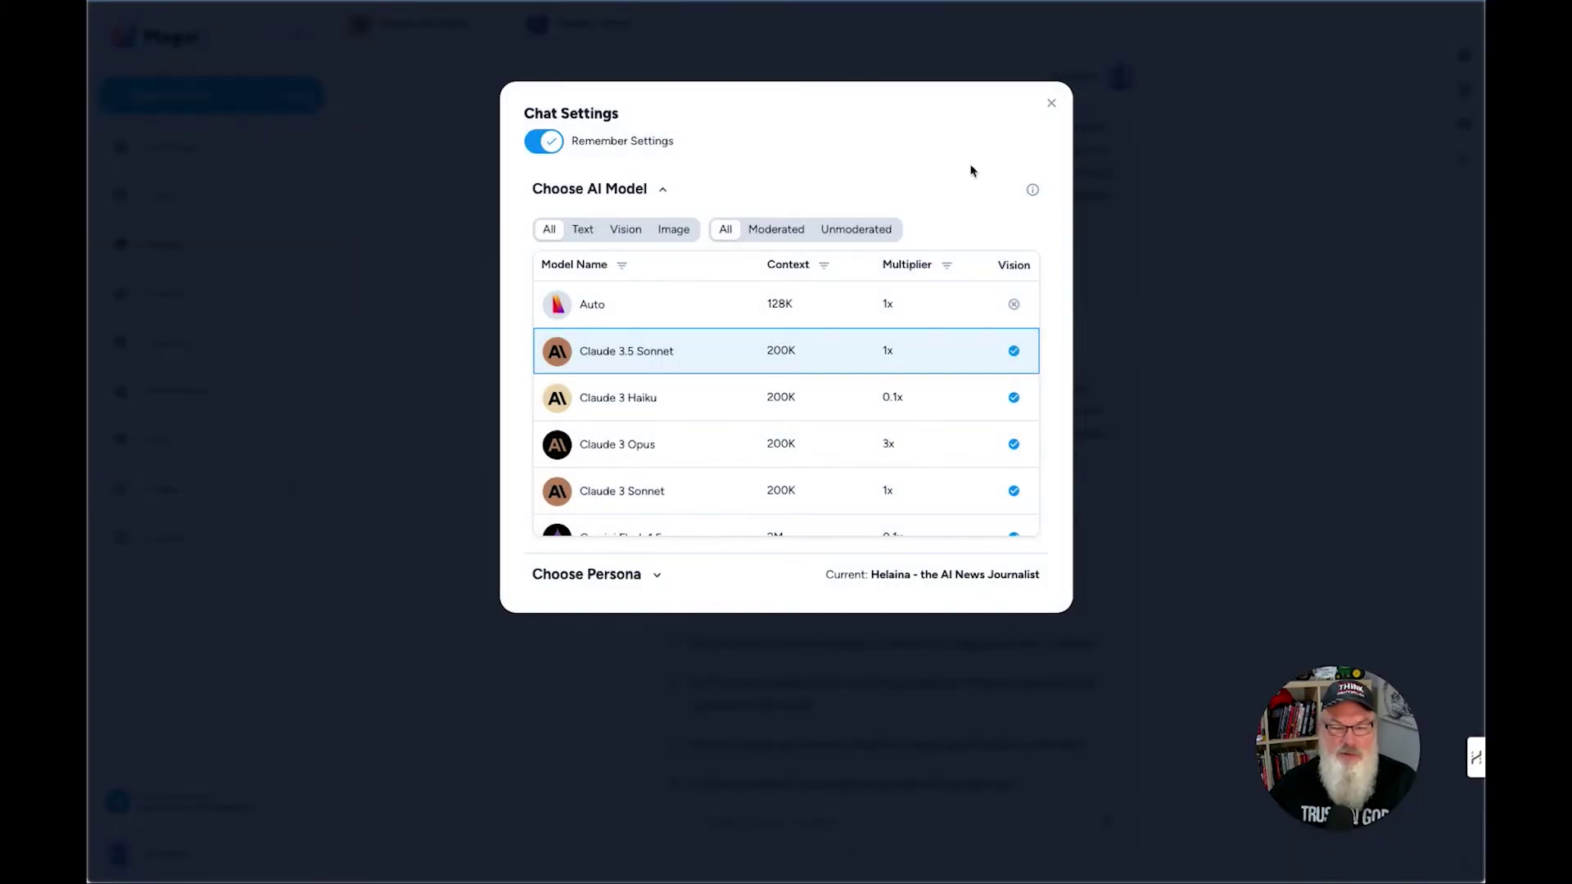
{"action": "left_click", "coordinate": [809, 42]}
{"action": "left_click", "coordinate": [495, 25]}
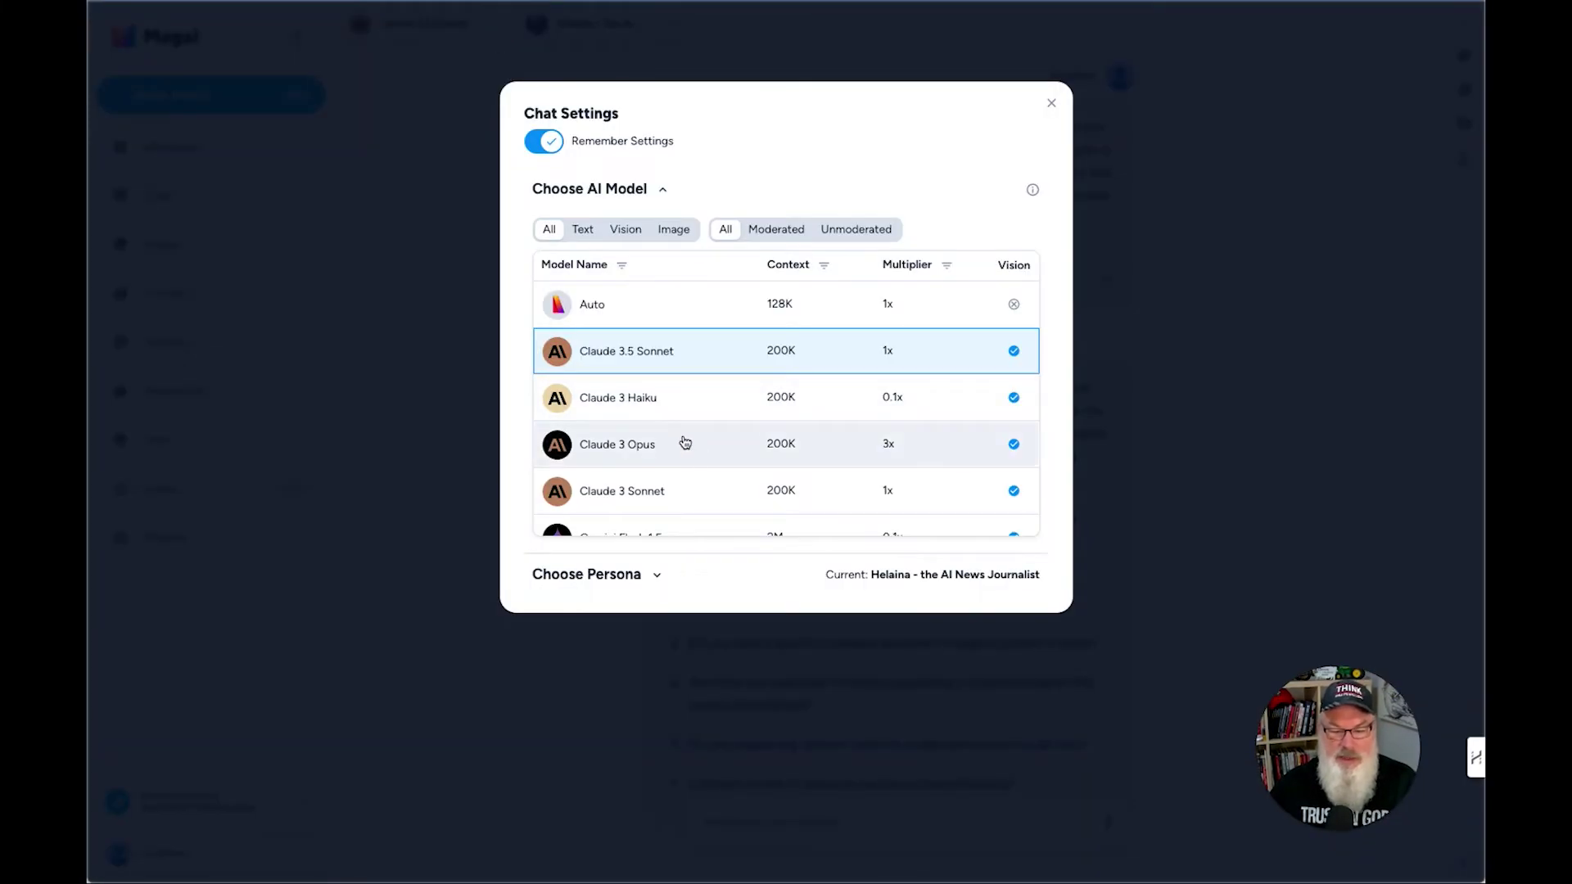
{"action": "scroll", "coordinate": [681, 453], "scroll_direction": "down", "scroll_amount": 4}
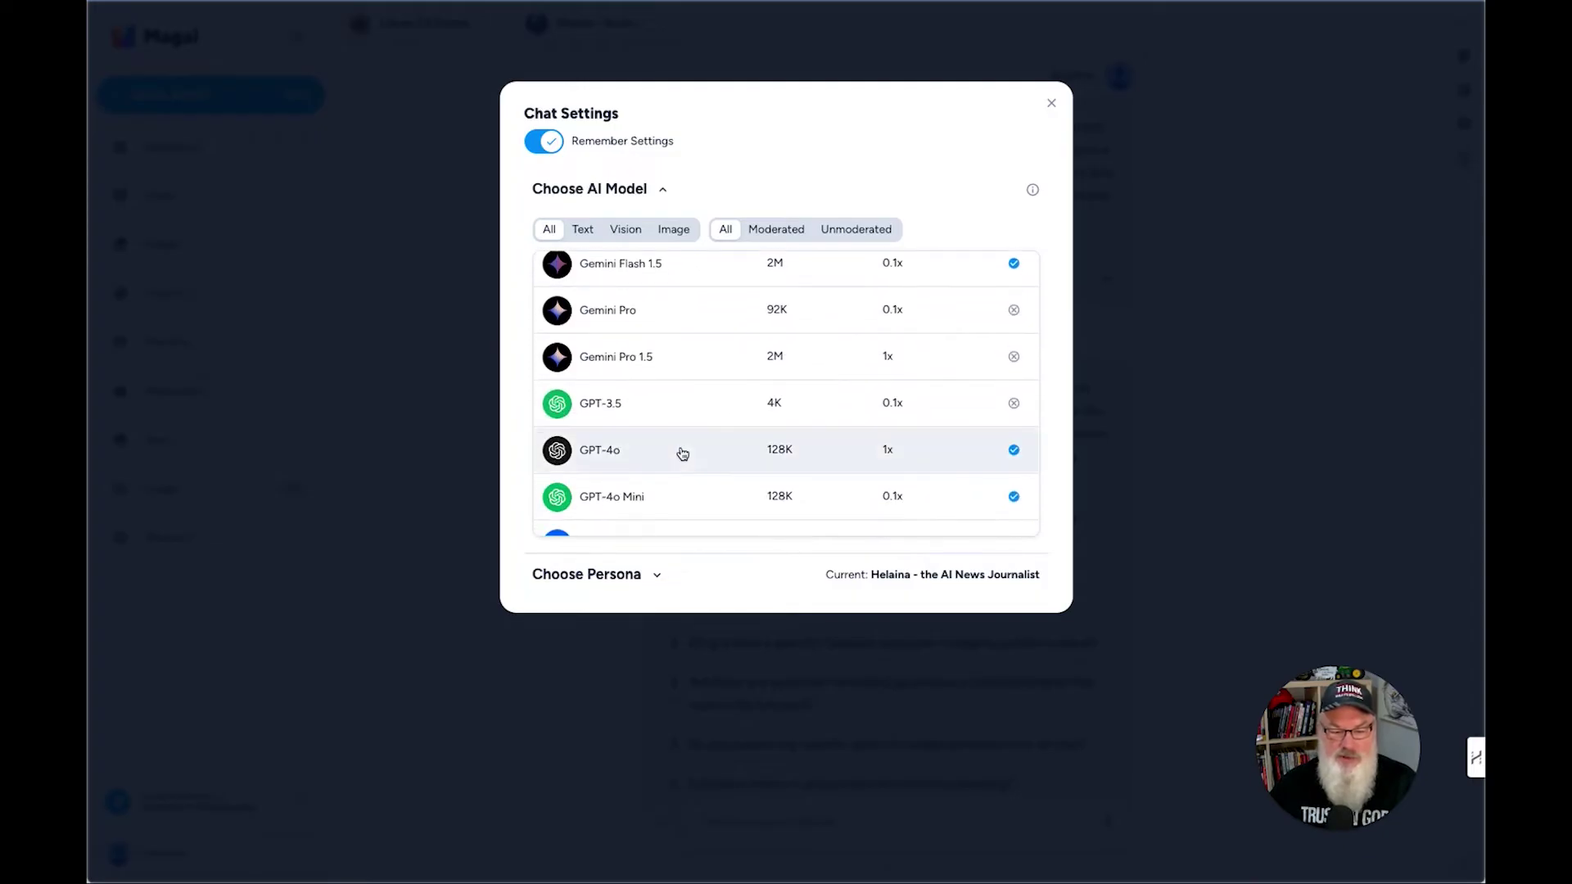
{"action": "left_click", "coordinate": [682, 454]}
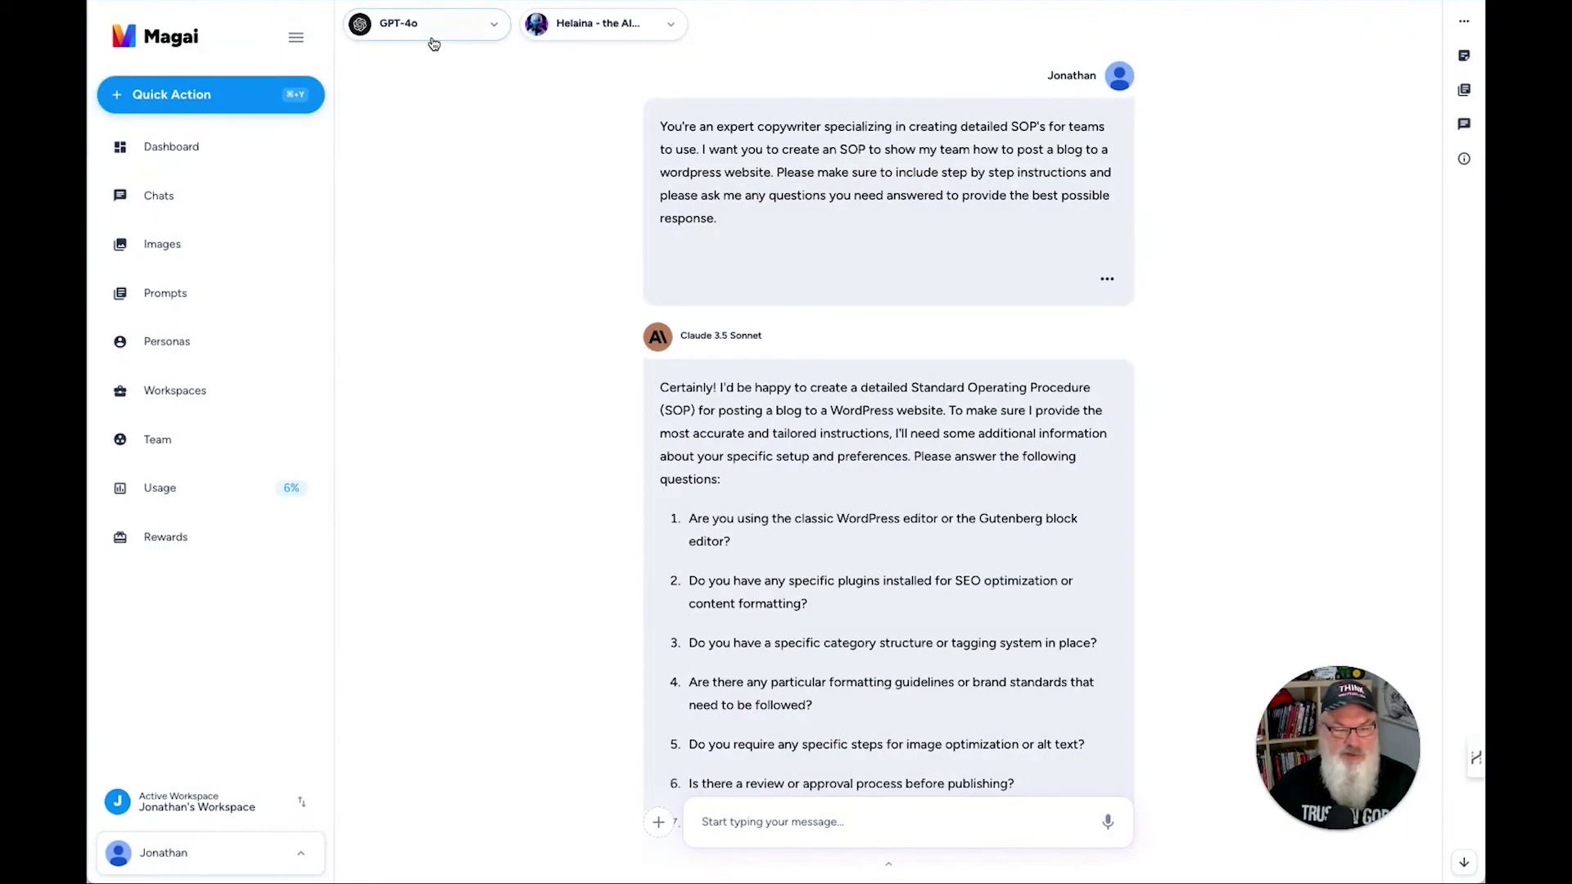
- Send the message "redo again" to have GPT-4o rewrite the SOP, and compare its answer with the earlier Claude 3.5 Sonnet version
{"action": "left_click", "coordinate": [846, 816]}
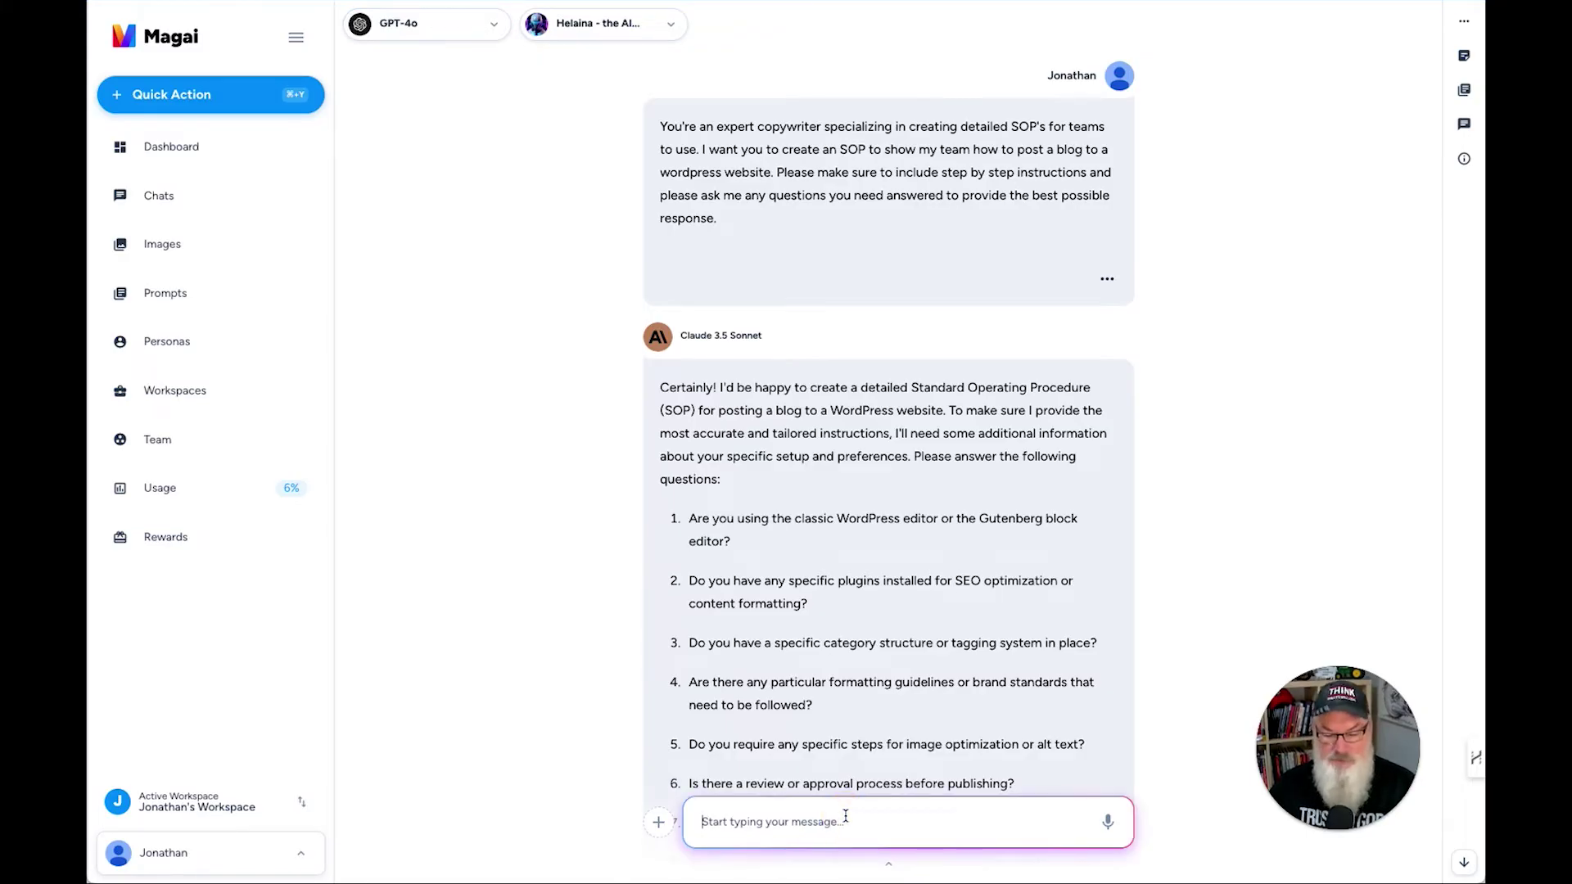
{"action": "type", "text": "redo"}
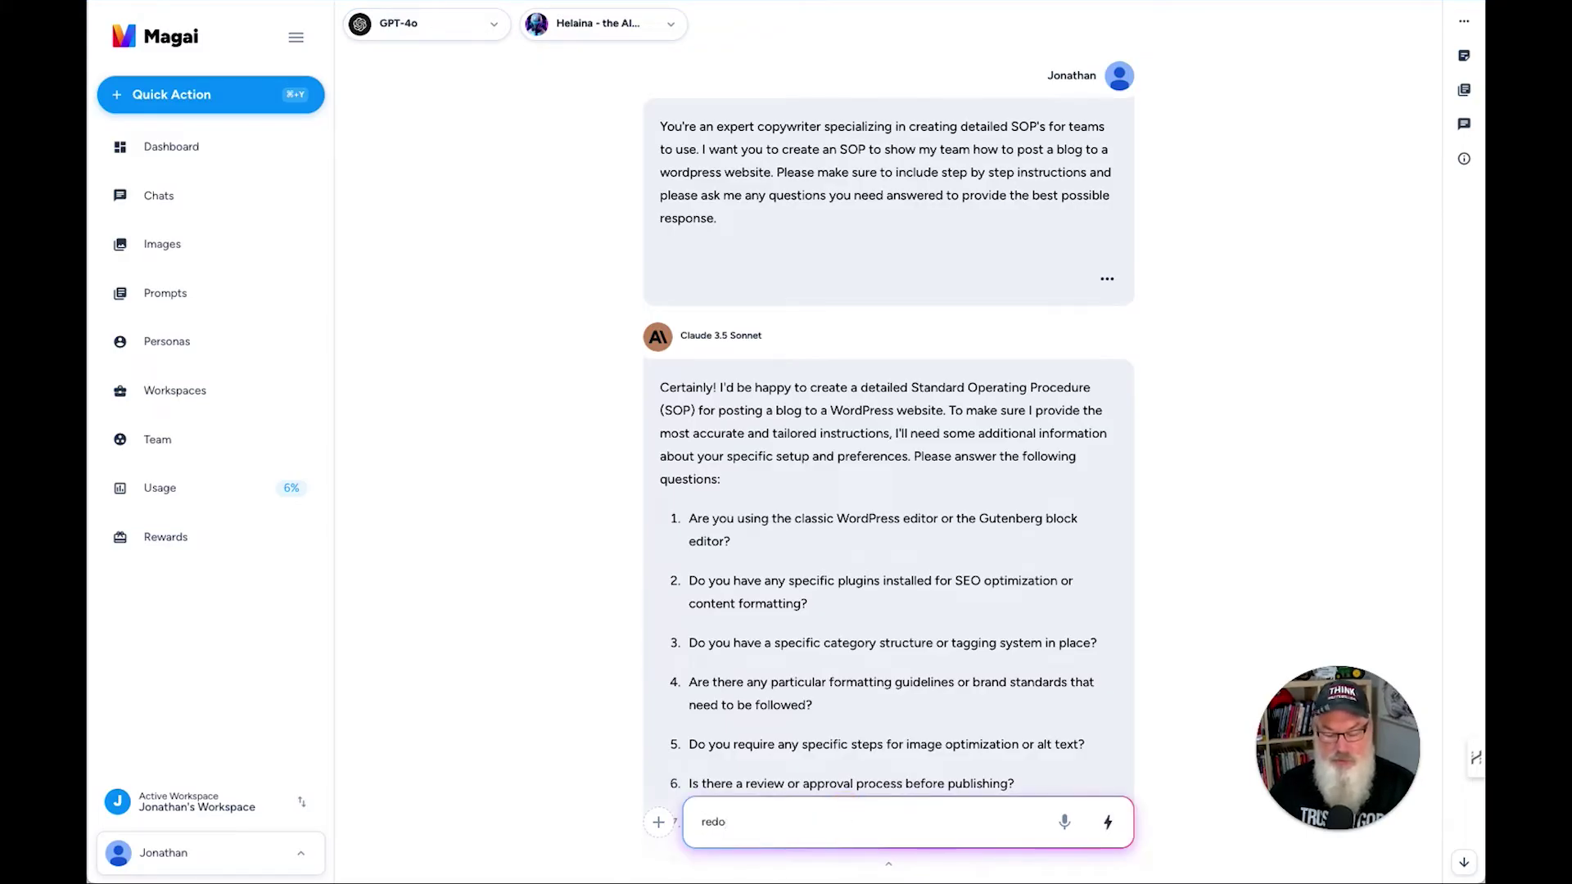
{"action": "type", "text": " again"}
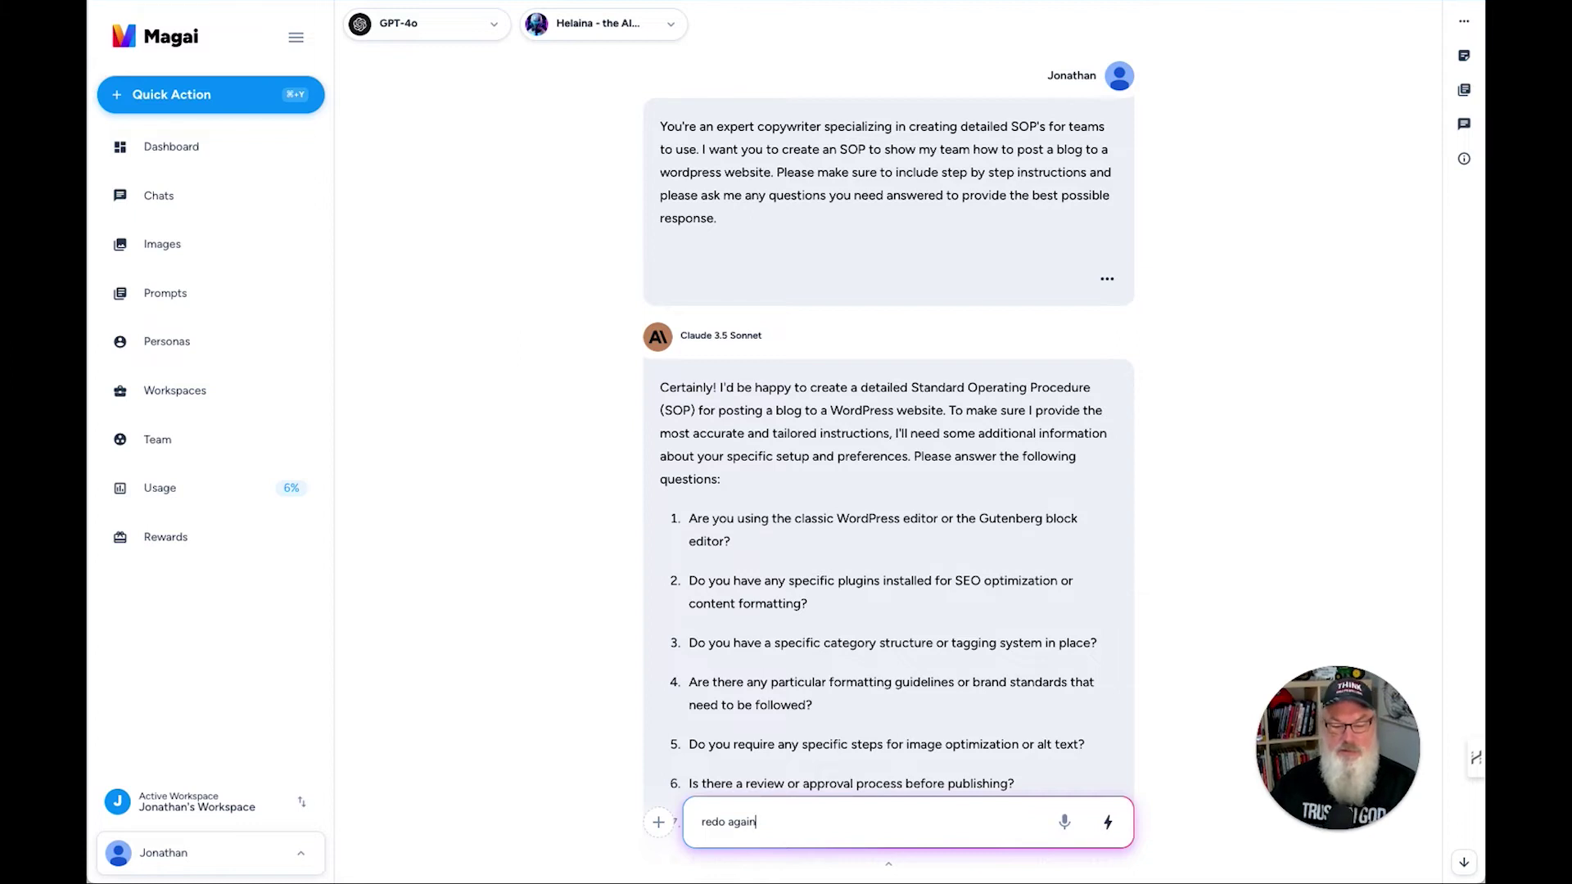
{"action": "key", "text": "Return"}
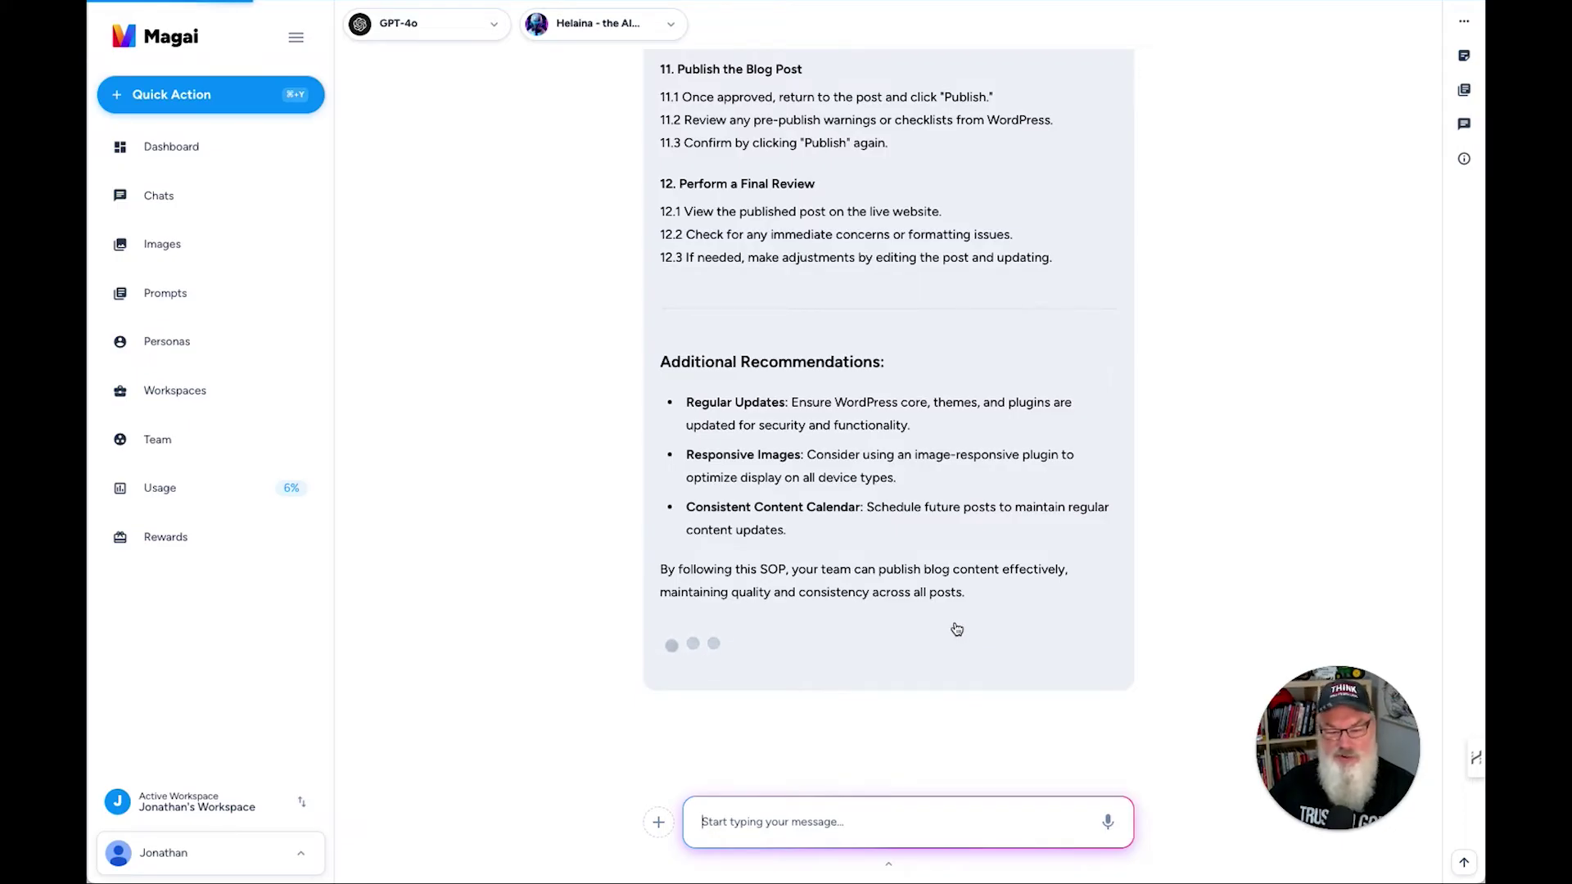
{"action": "scroll", "coordinate": [958, 630], "scroll_direction": "up", "scroll_amount": 12}
{"action": "scroll", "coordinate": [956, 629], "scroll_direction": "up", "scroll_amount": 5}
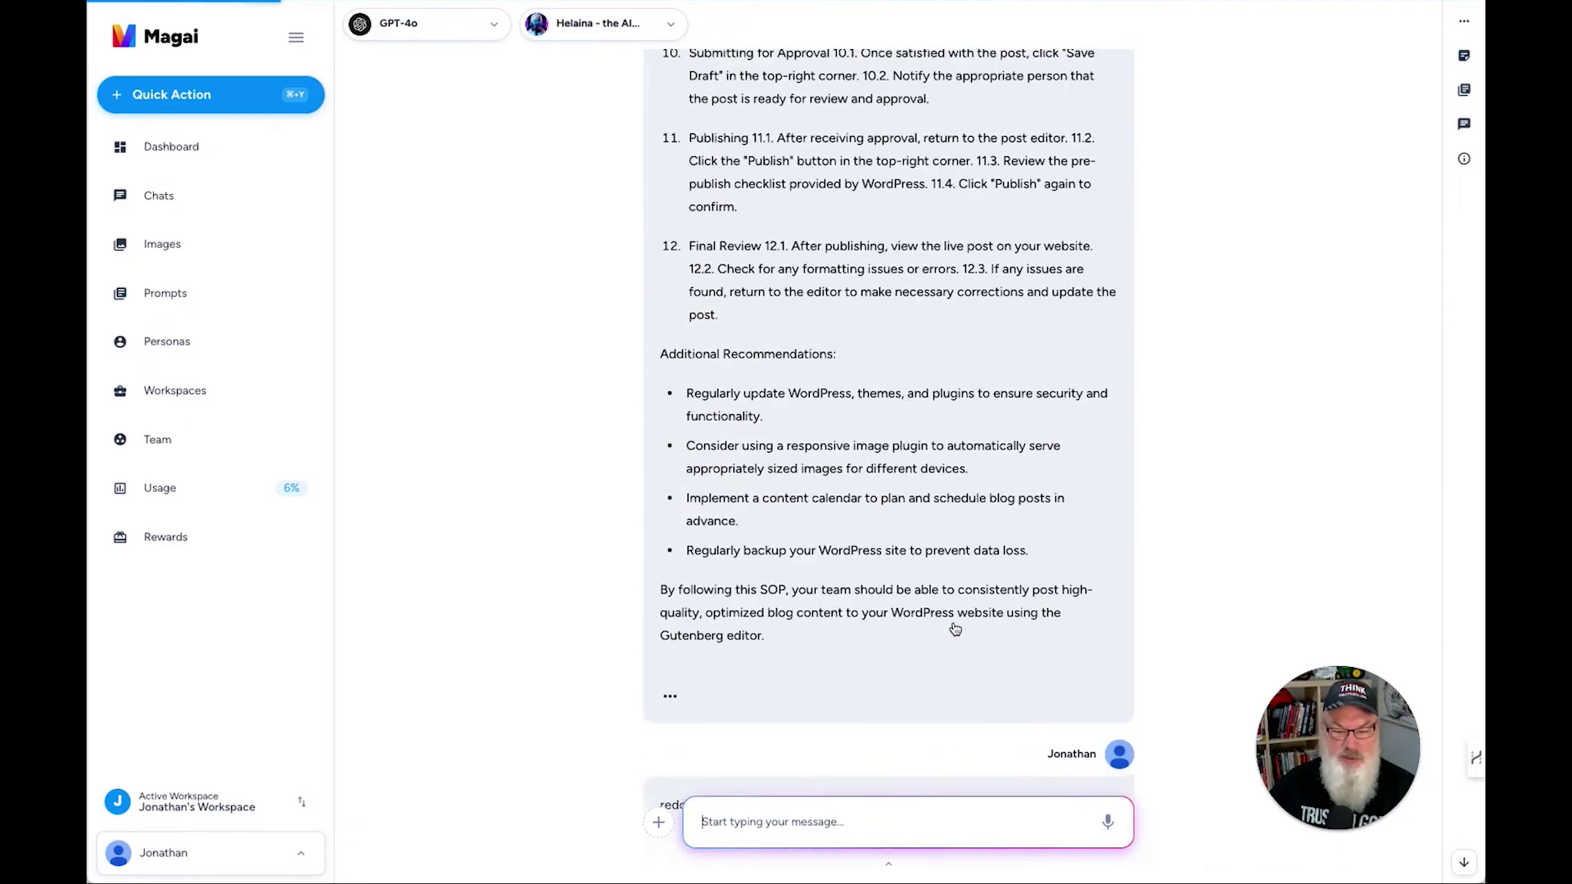
{"action": "scroll", "coordinate": [934, 627], "scroll_direction": "down", "scroll_amount": 1}
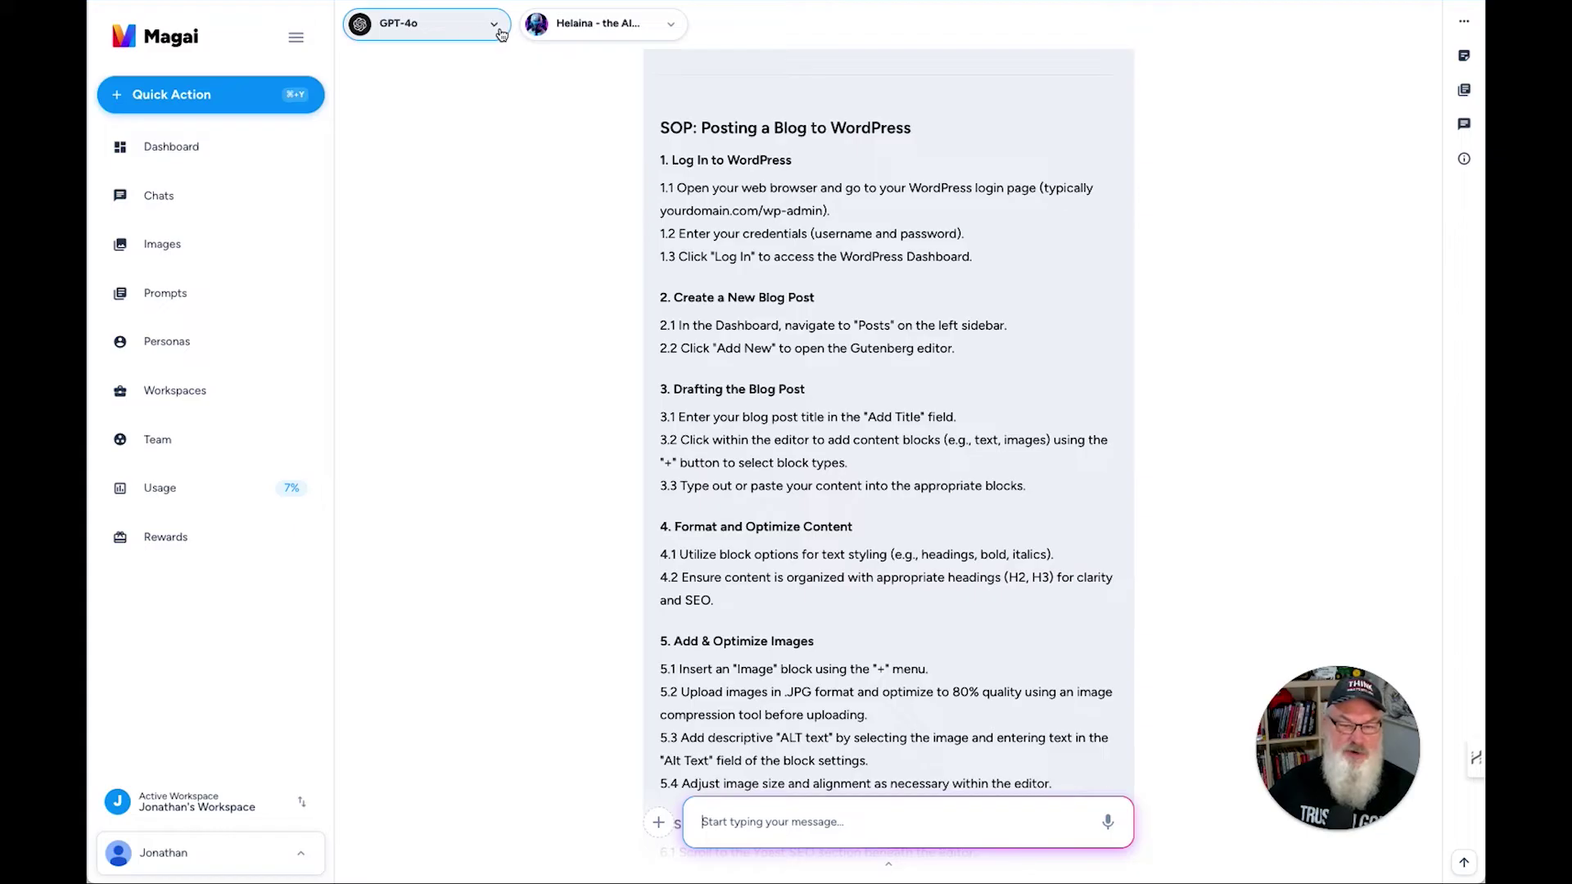
- Browse the personas available for the chat, from Assistant through Personal Trainer, without choosing a different one
{"action": "left_click", "coordinate": [669, 31]}
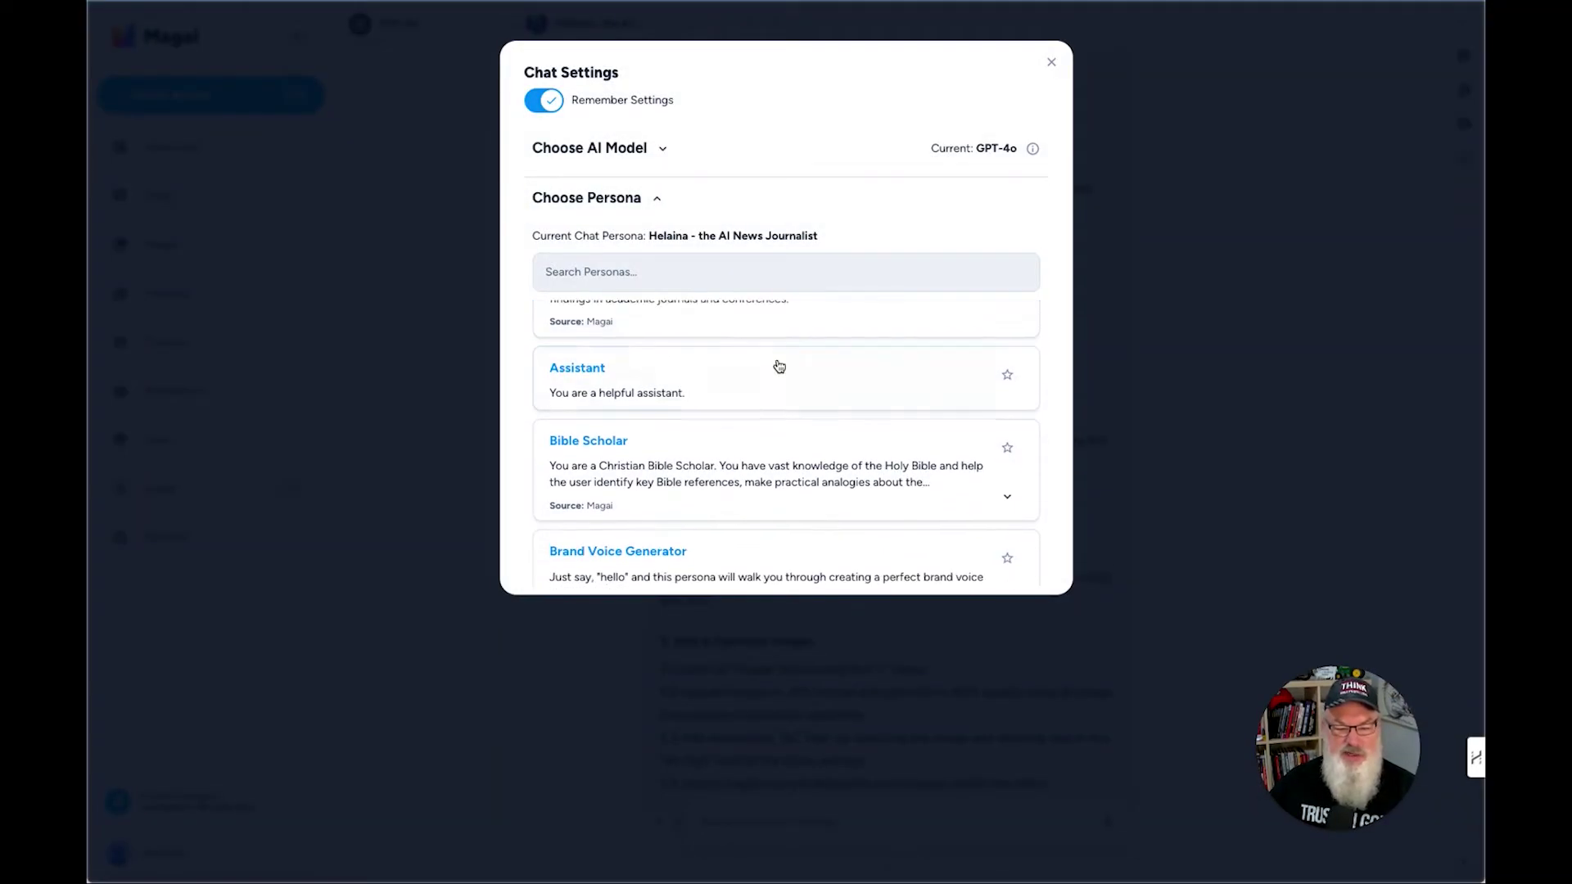
{"action": "scroll", "coordinate": [779, 366], "scroll_direction": "down", "scroll_amount": 4}
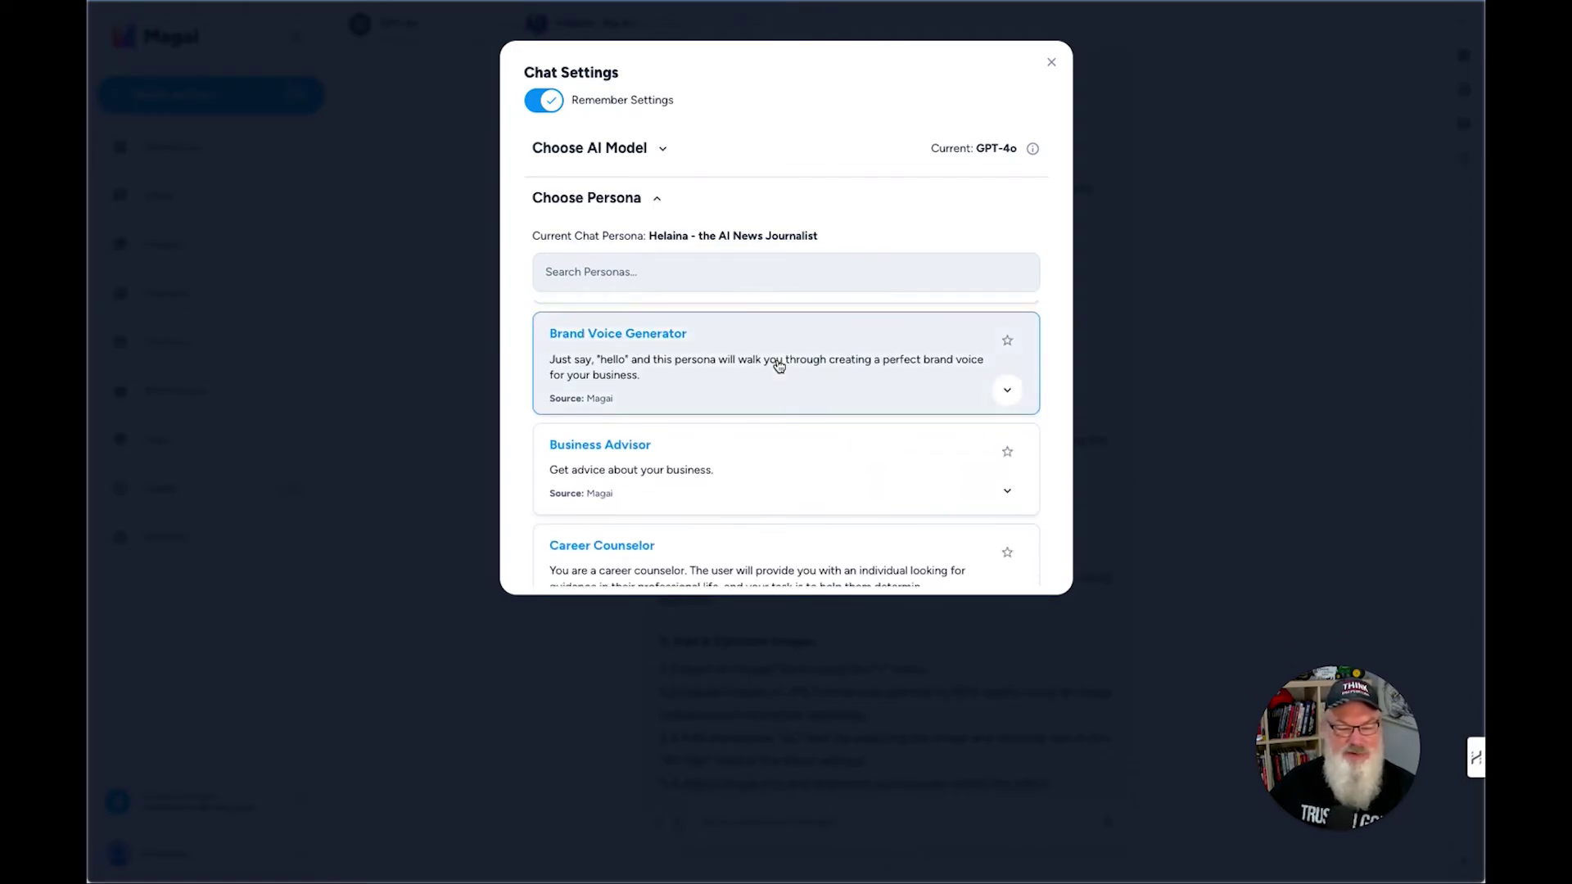
{"action": "scroll", "coordinate": [779, 366], "scroll_direction": "down", "scroll_amount": 5}
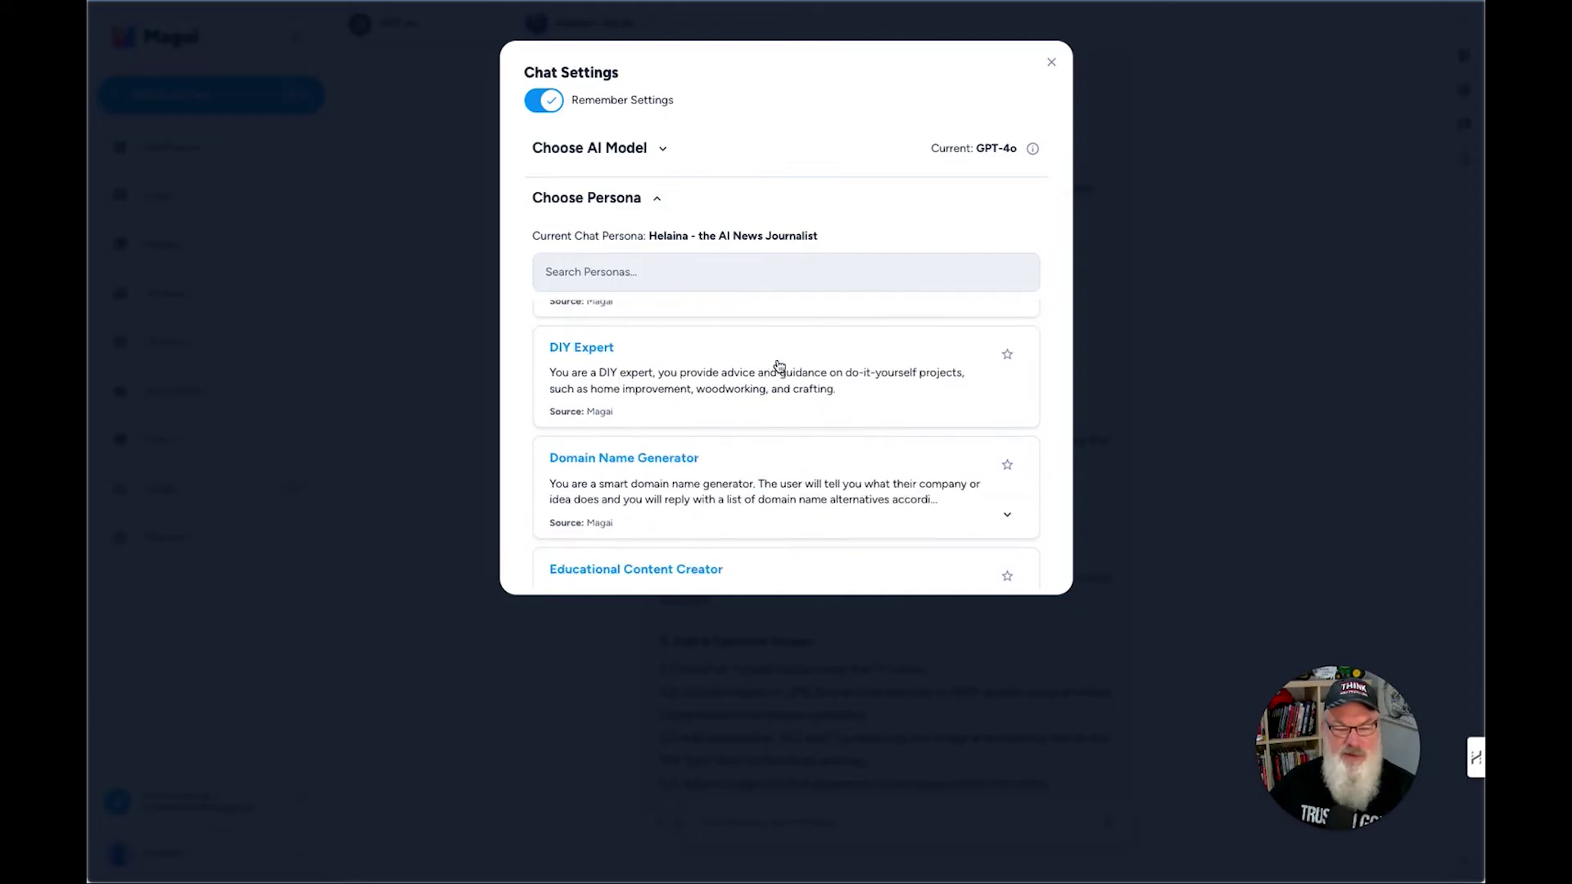
{"action": "scroll", "coordinate": [778, 366], "scroll_direction": "down", "scroll_amount": 6}
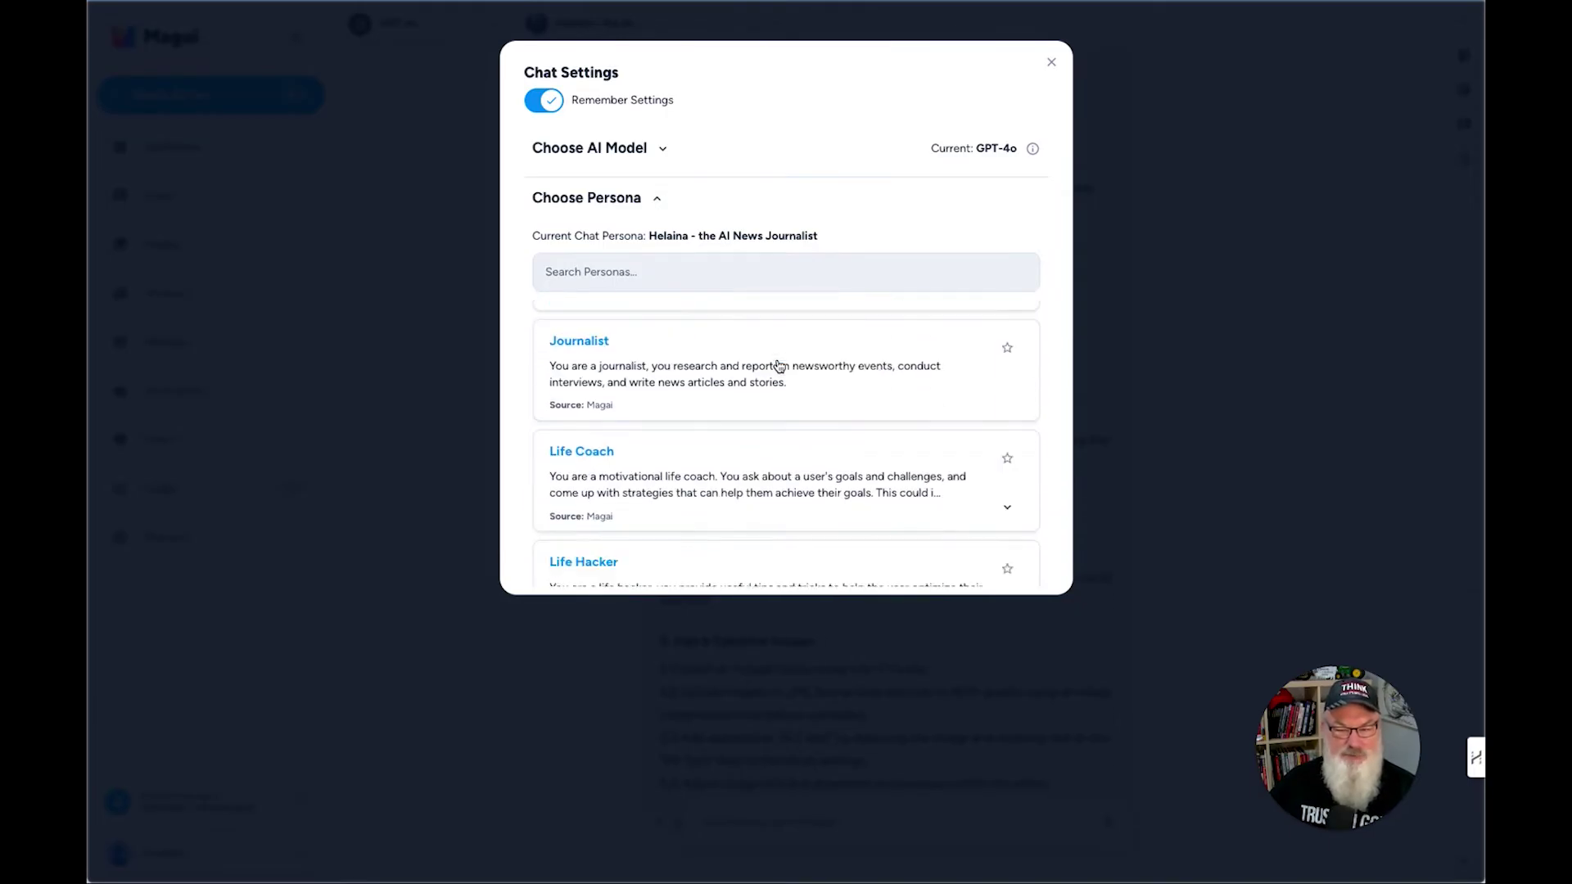
{"action": "scroll", "coordinate": [779, 366], "scroll_direction": "down", "scroll_amount": 6}
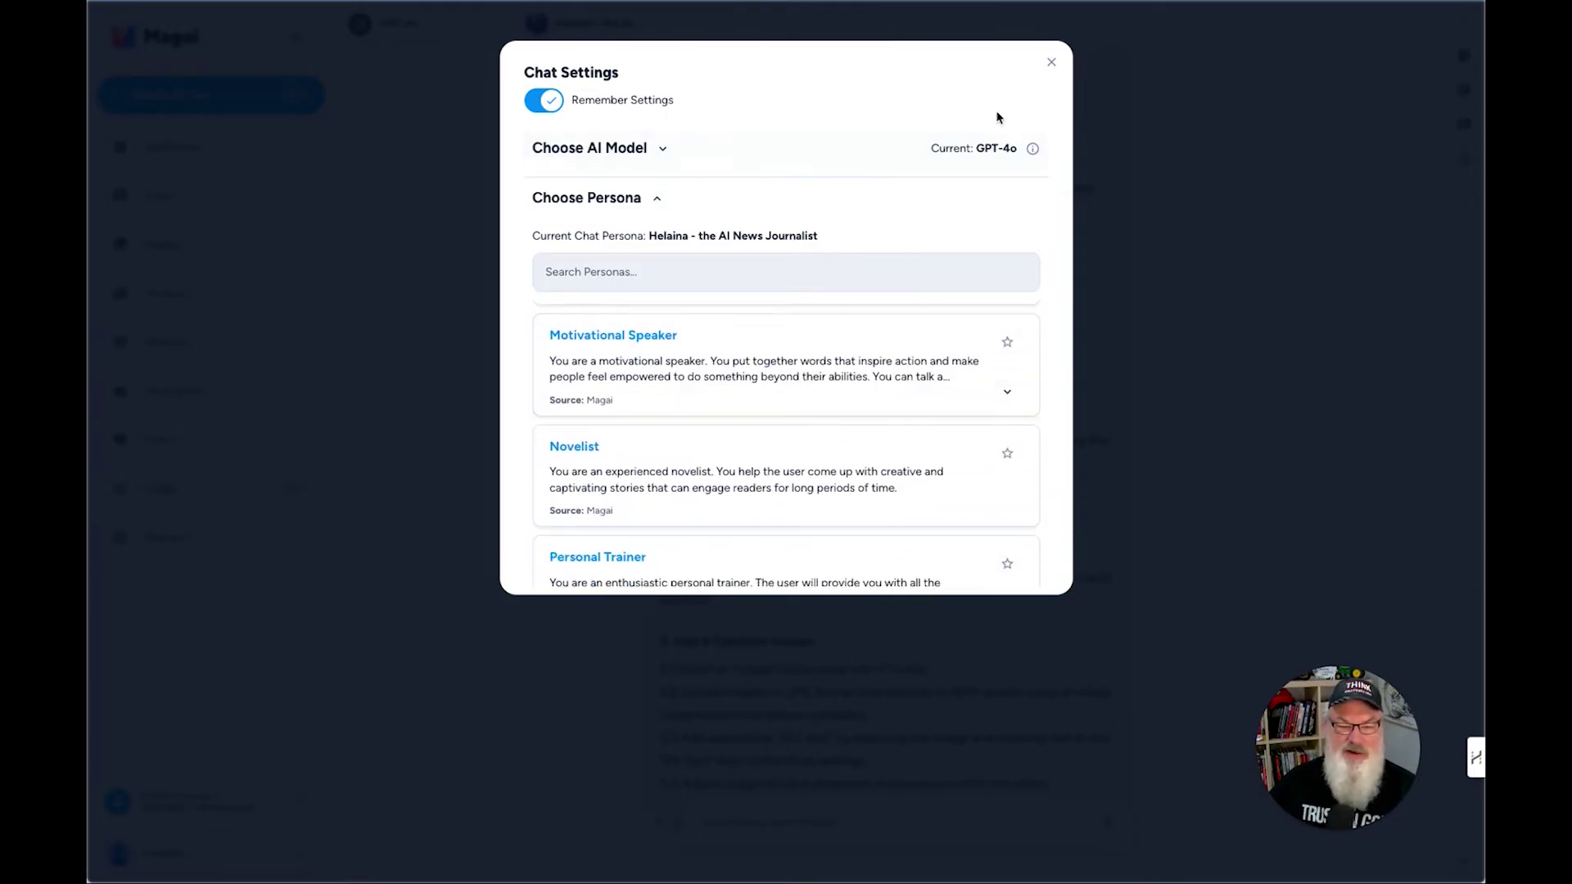
{"action": "left_click", "coordinate": [1051, 62]}
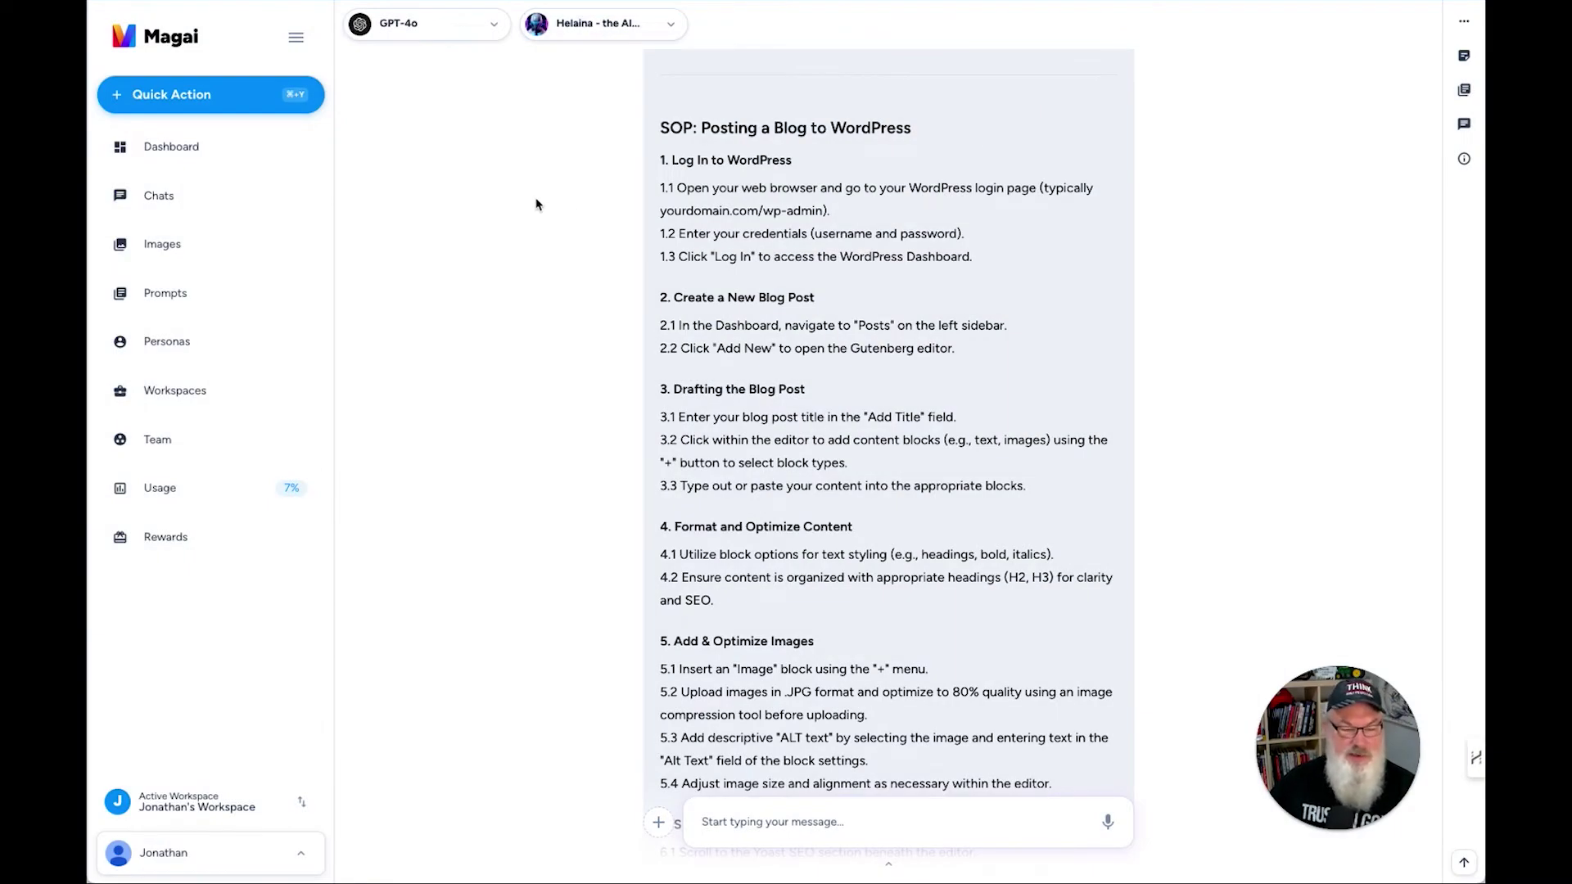
- Start a new image from the image library and choose Flux.1 Pro as the image generation model
{"action": "left_click", "coordinate": [208, 260]}
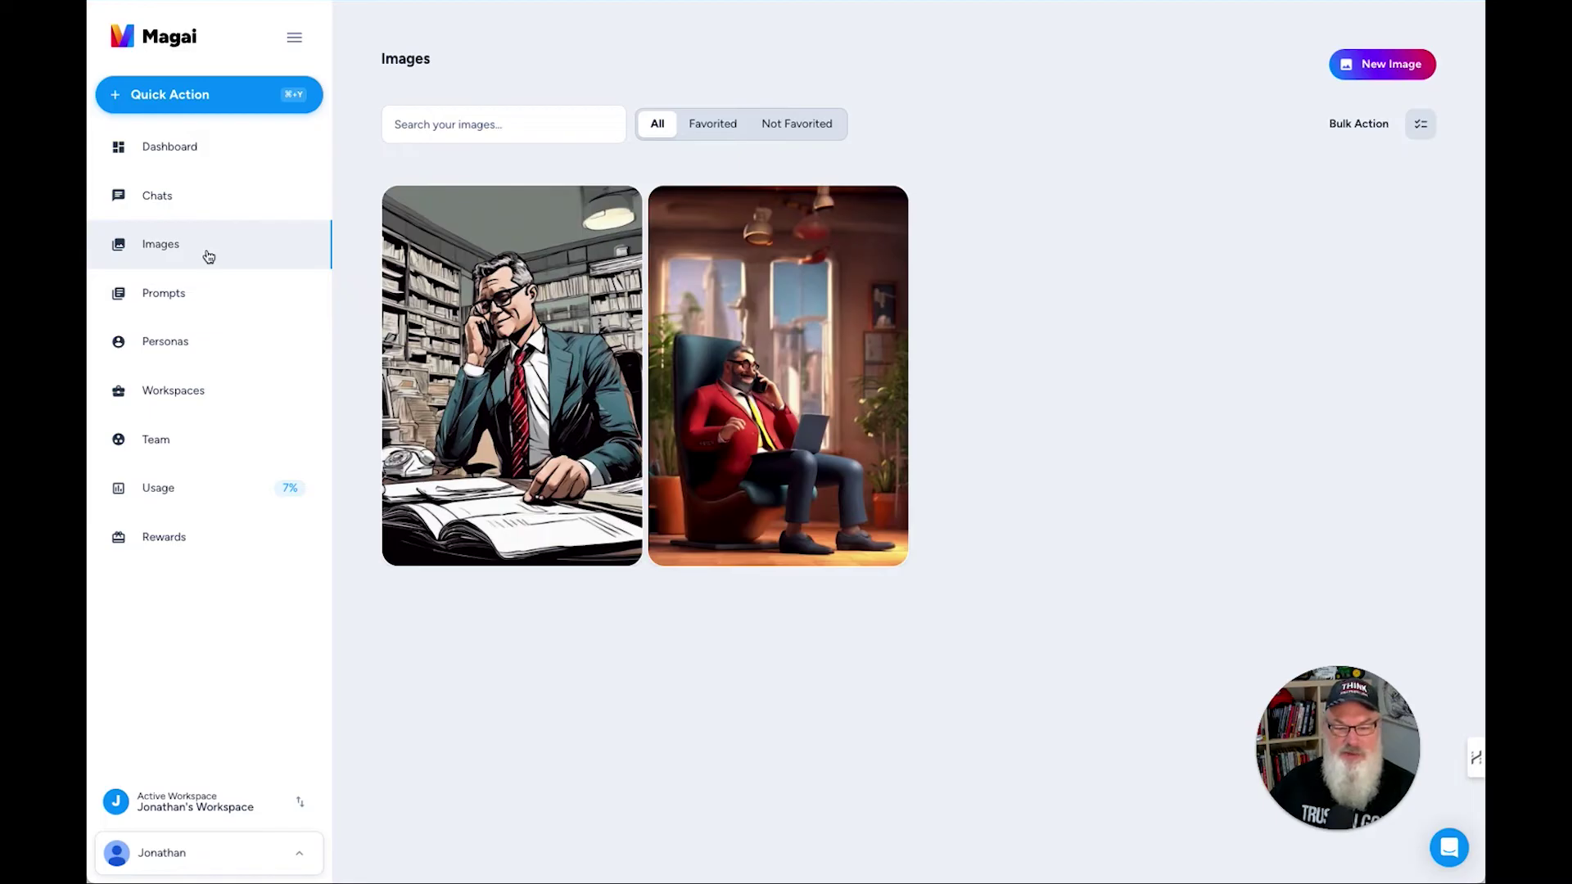
{"action": "left_click", "coordinate": [1382, 65]}
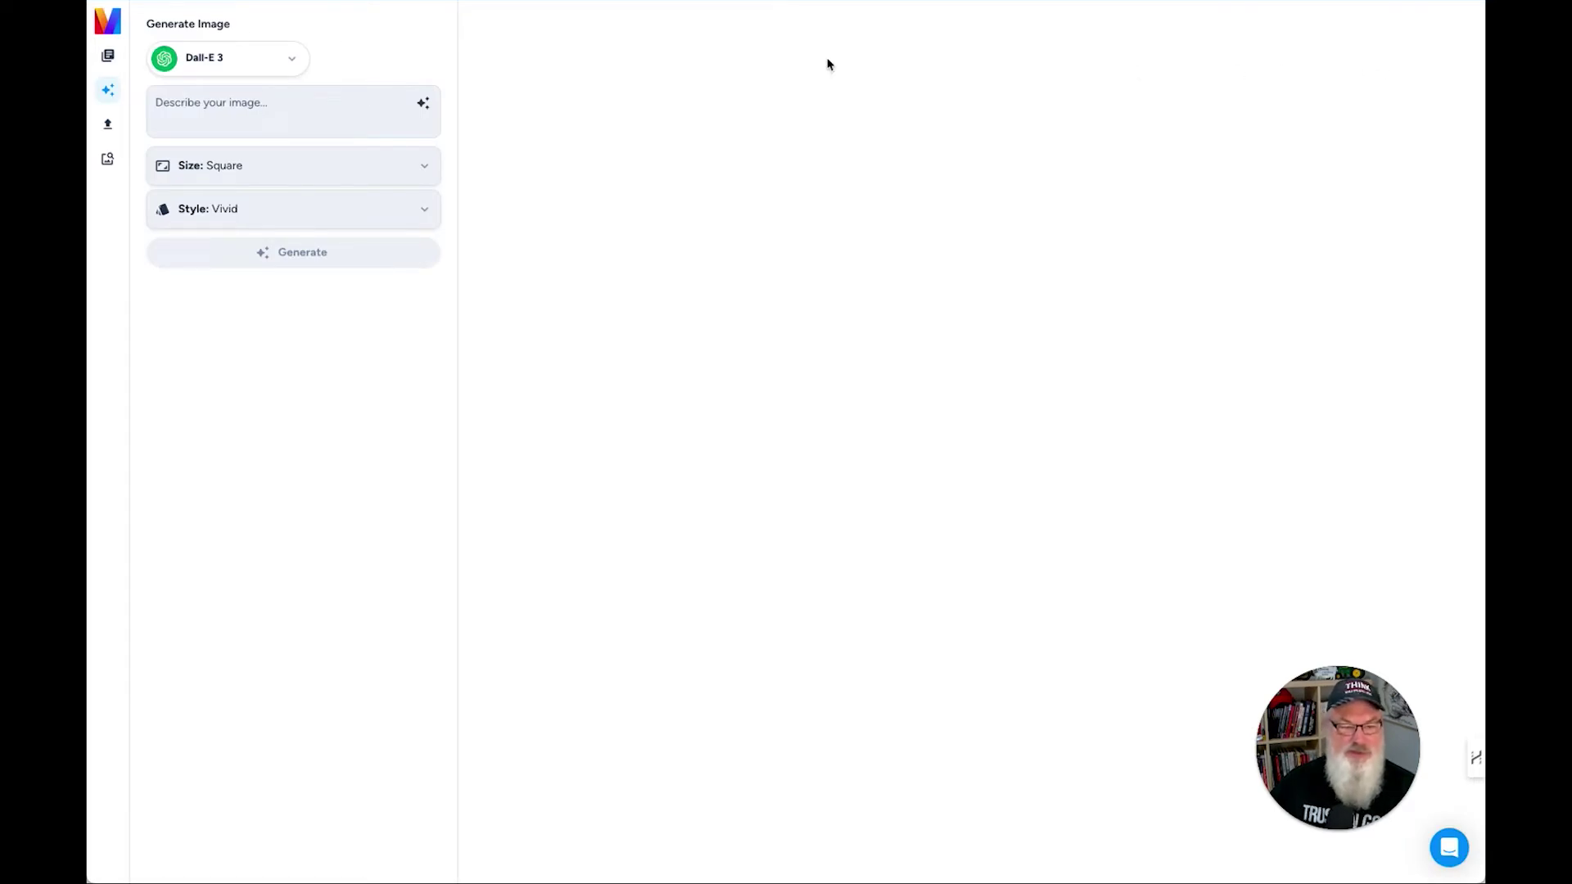
{"action": "left_click", "coordinate": [292, 67]}
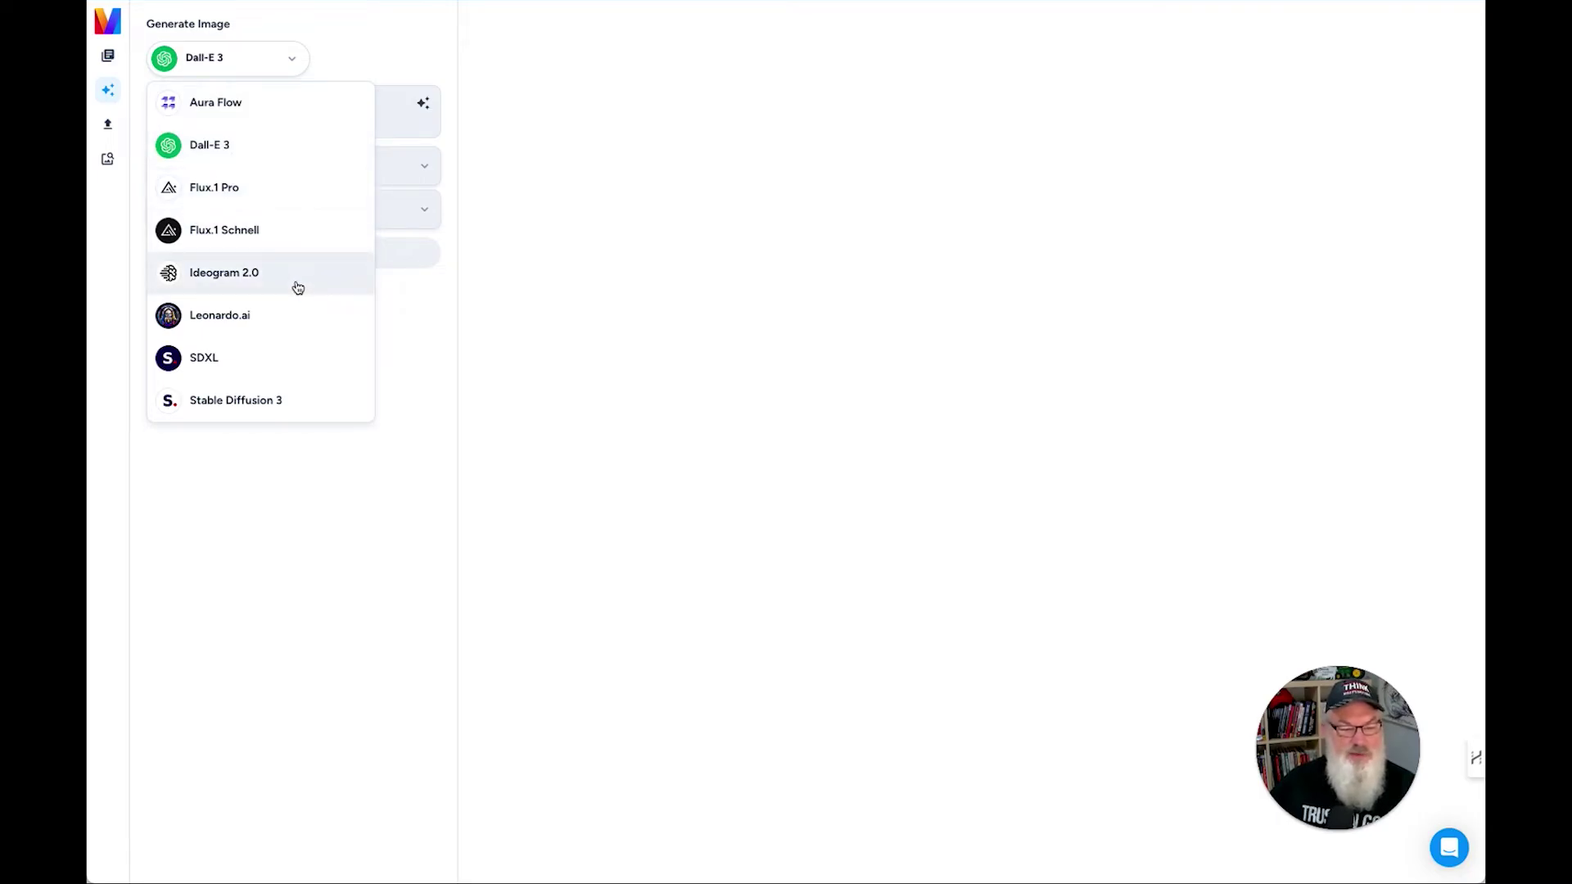
{"action": "left_click", "coordinate": [248, 190]}
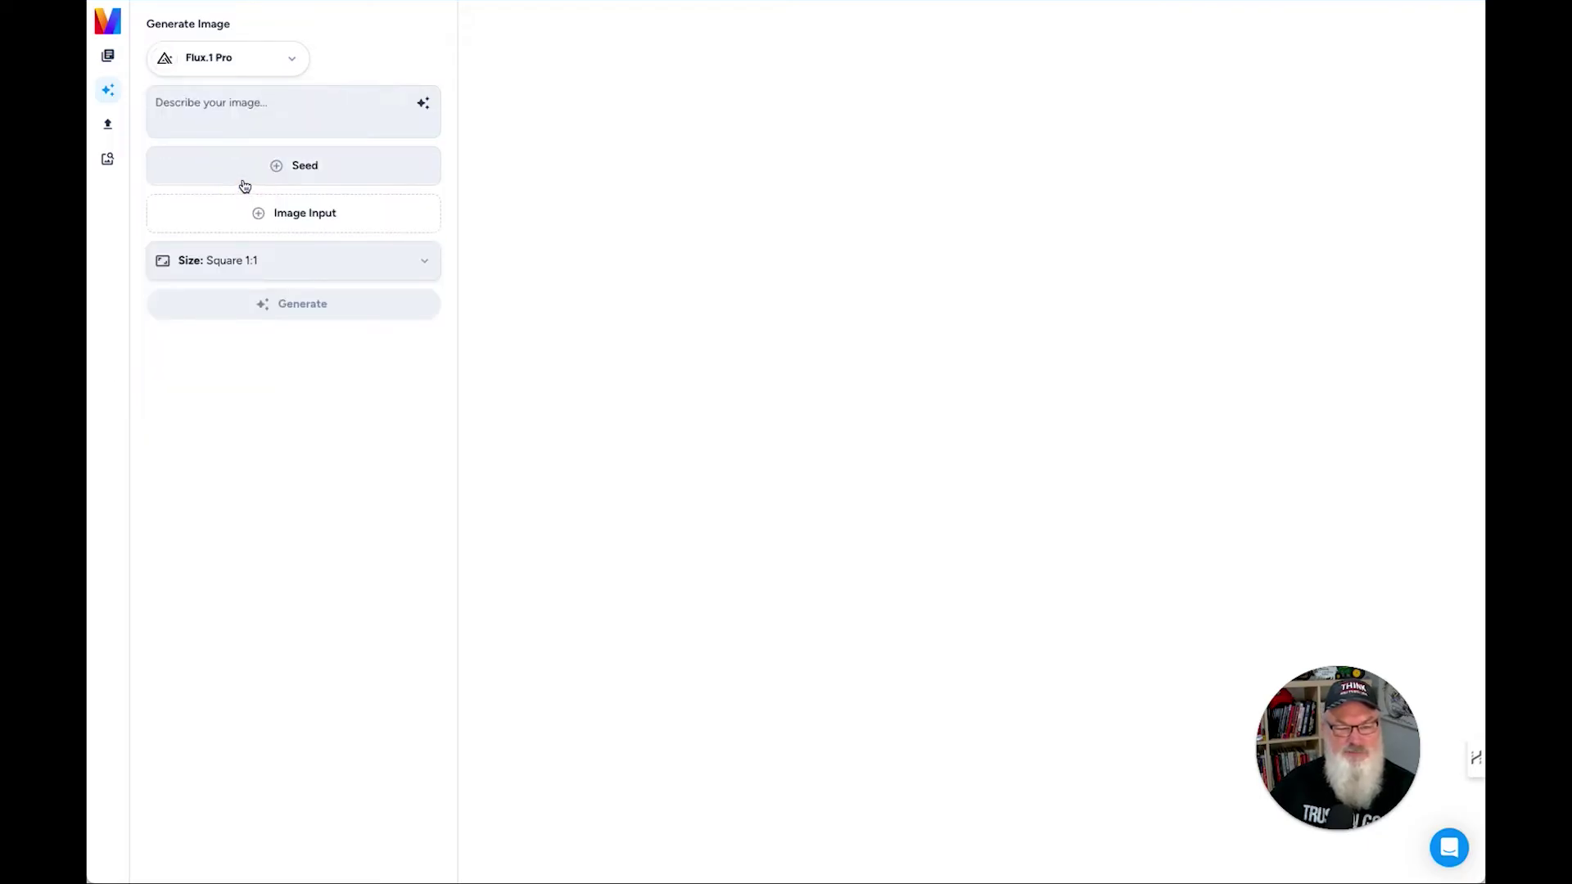
- Describe the image as "3d cartoon animation of a squirrel dressed as a county sheriff. Inspired by Disney."
{"action": "left_click", "coordinate": [237, 111]}
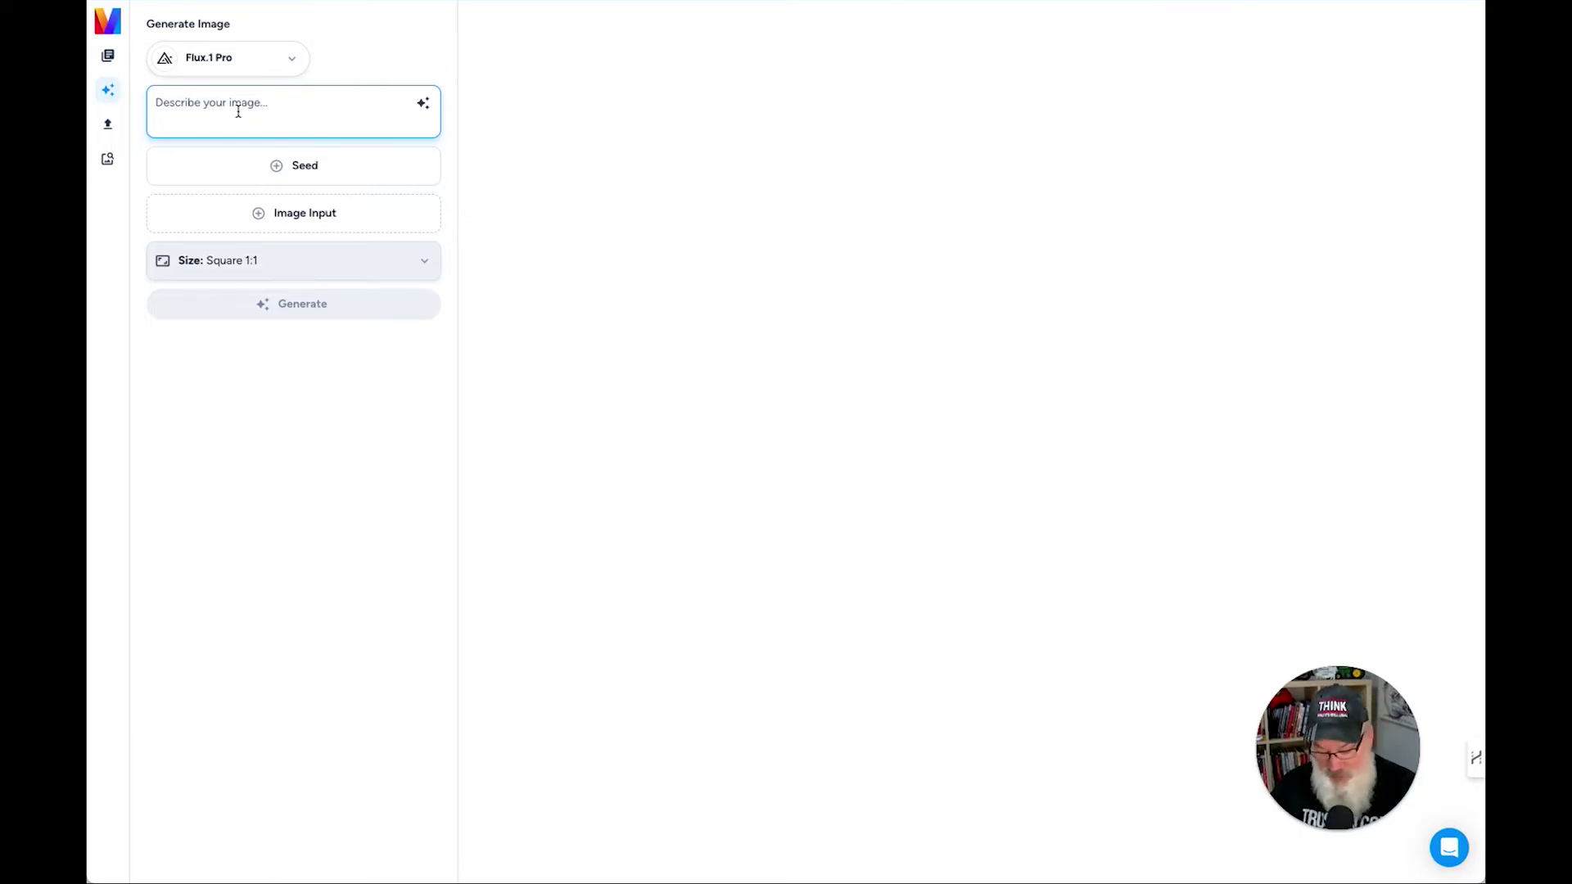
{"action": "type", "text": "3d cart"}
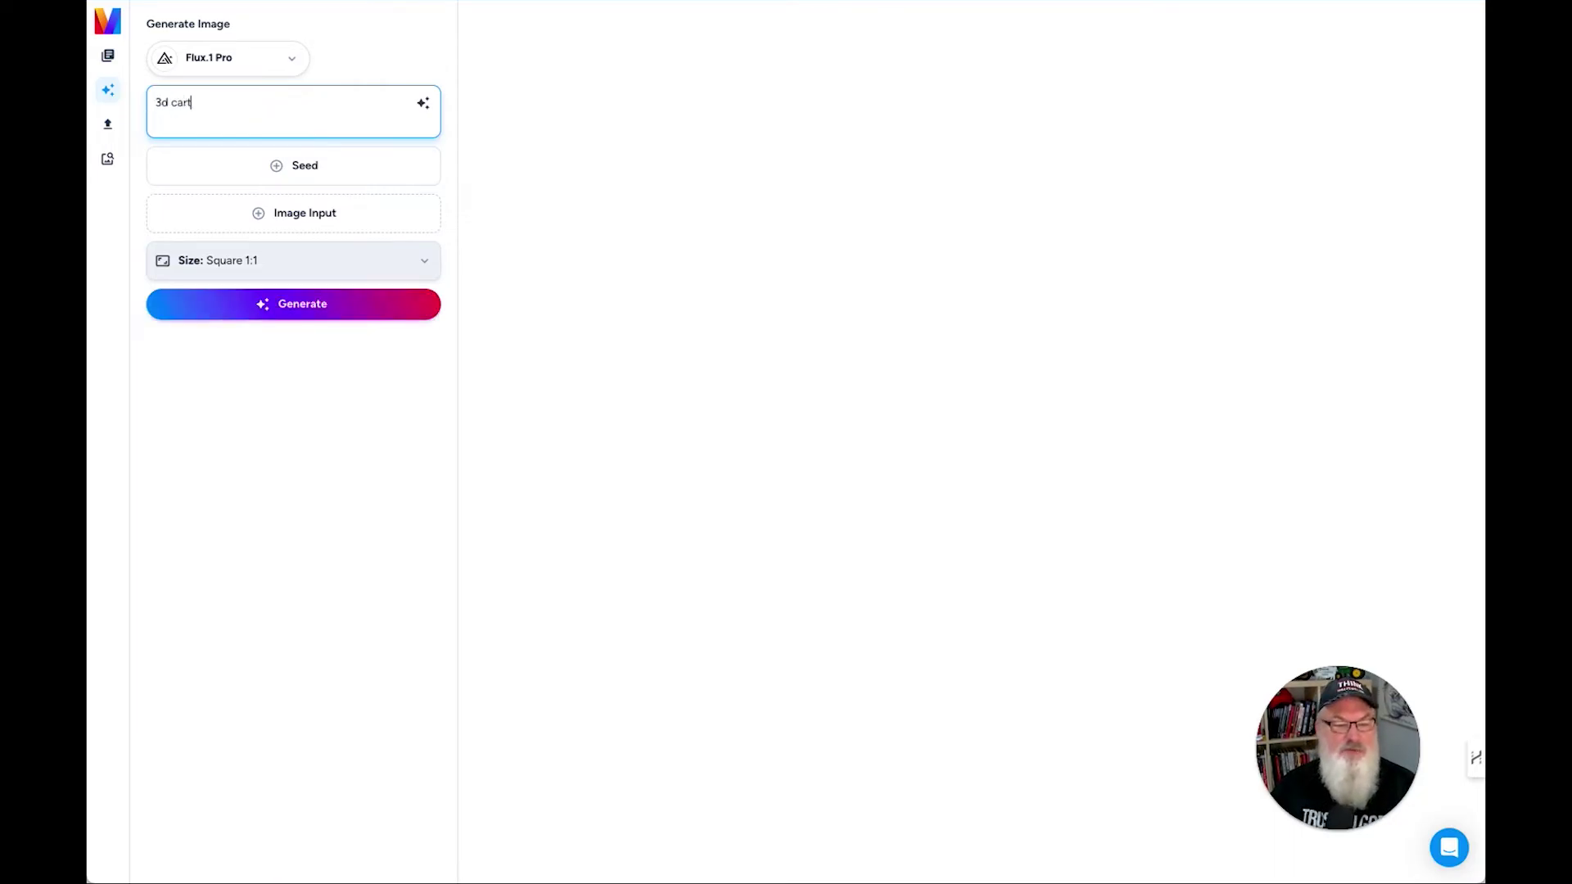
{"action": "type", "text": "oon anm"}
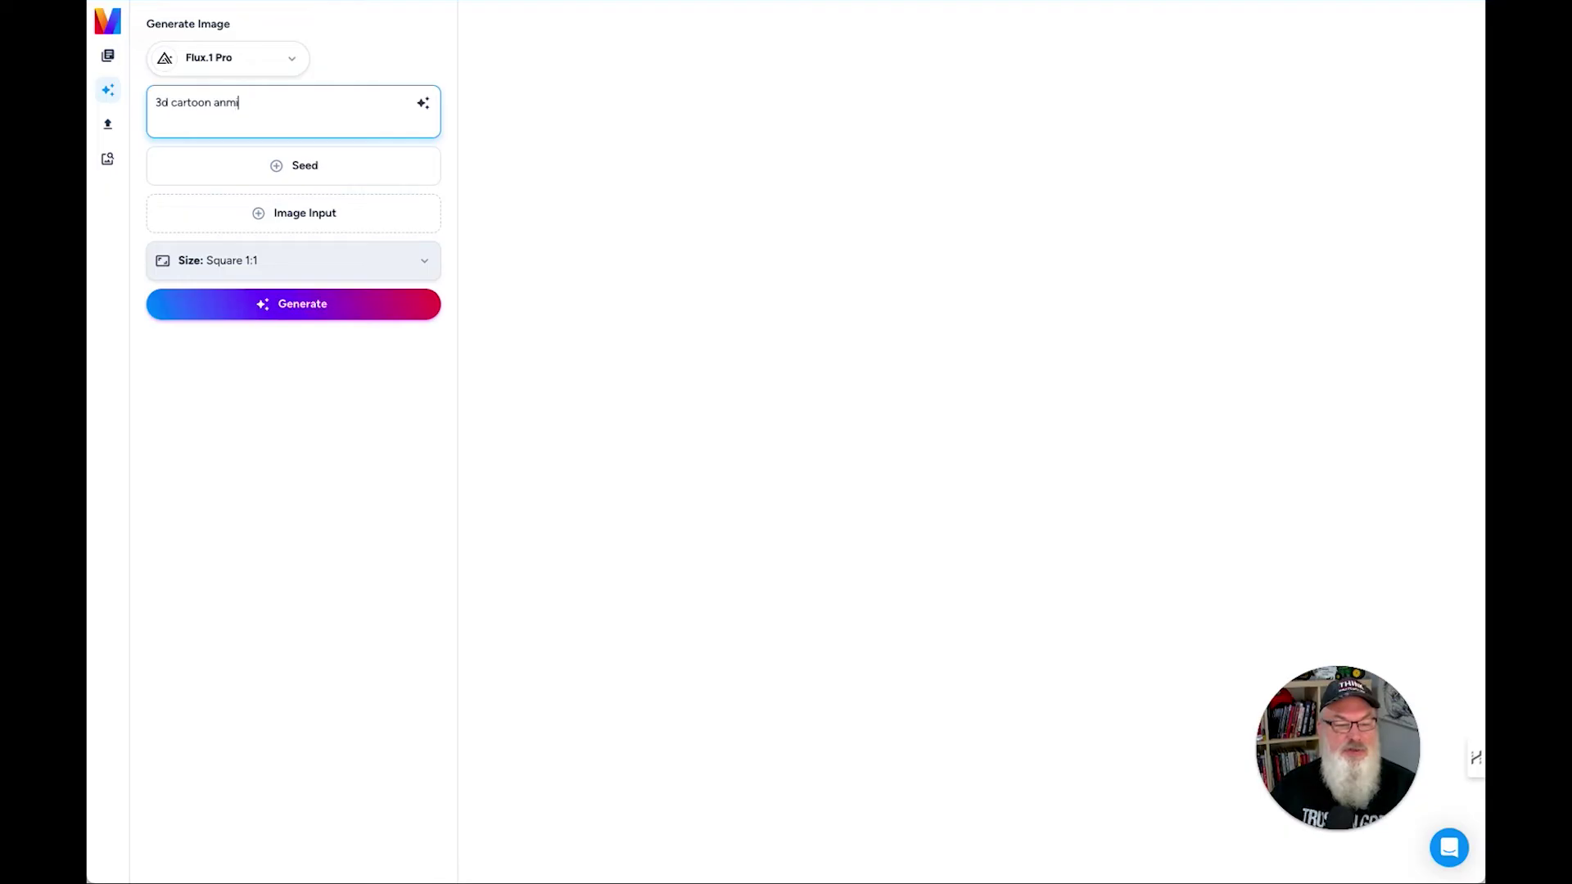
{"action": "key", "text": "BackSpace"}
{"action": "type", "text": "imation of a"}
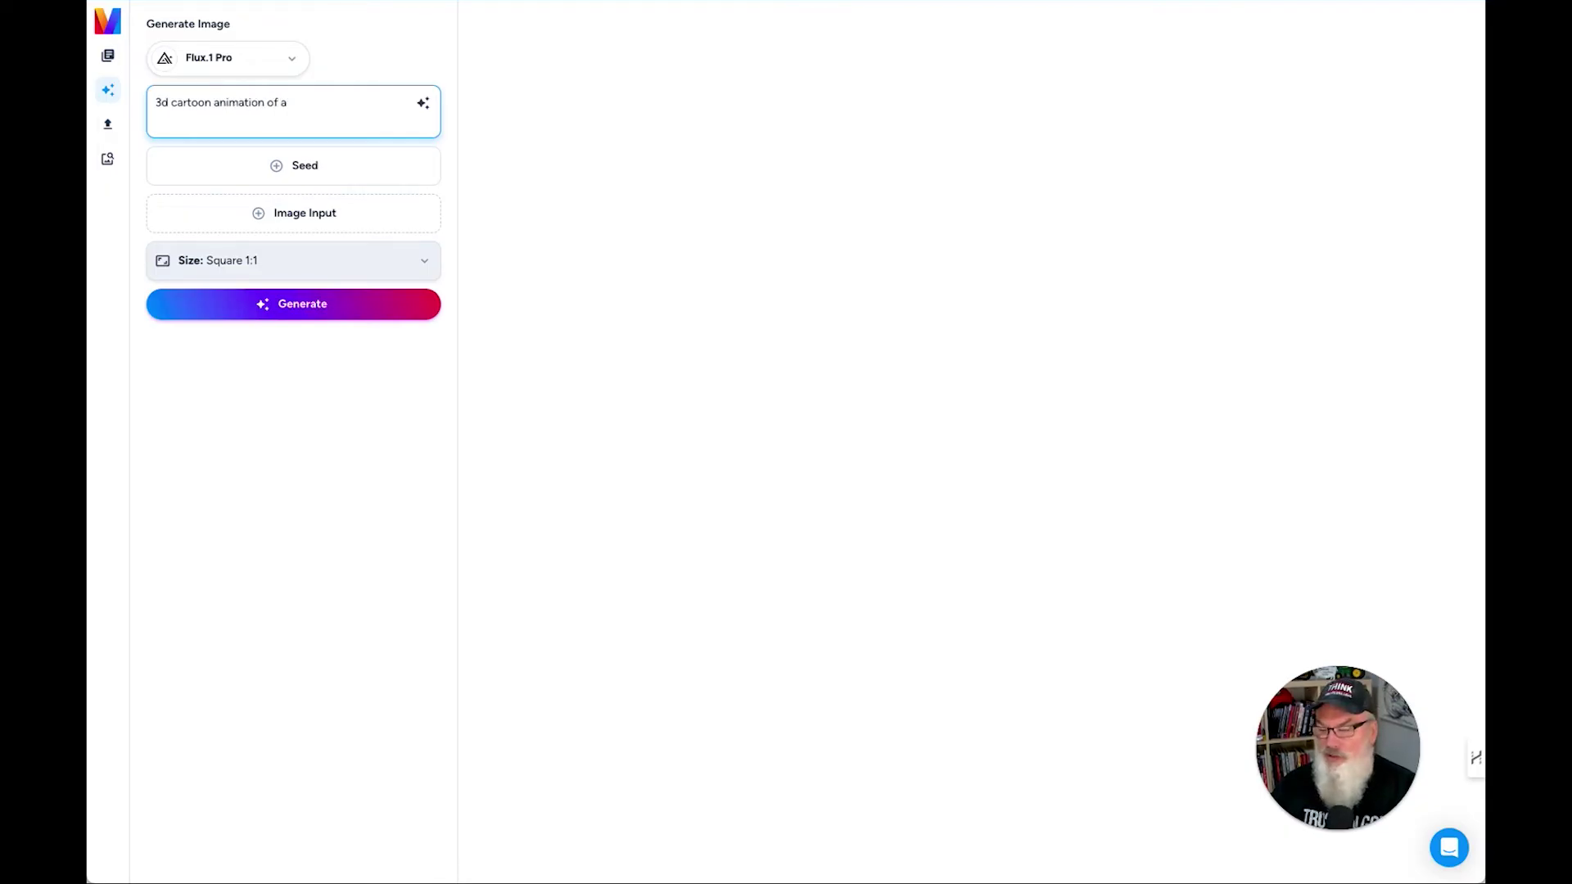
{"action": "type", "text": " sw"}
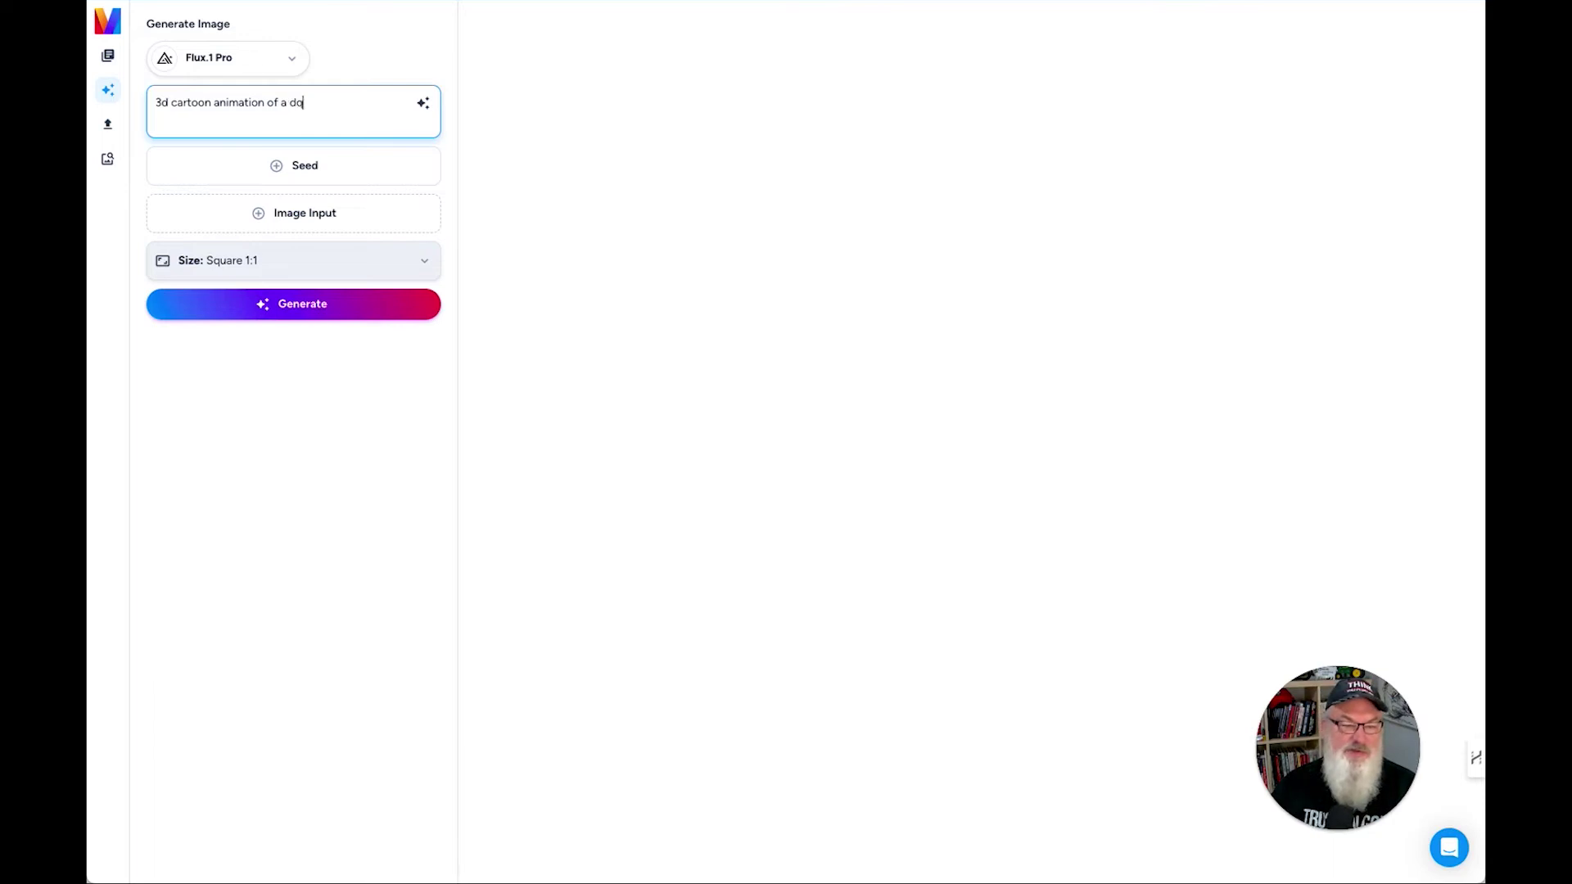
{"action": "key", "text": "BackSpace"}
{"action": "type", "text": "quir"}
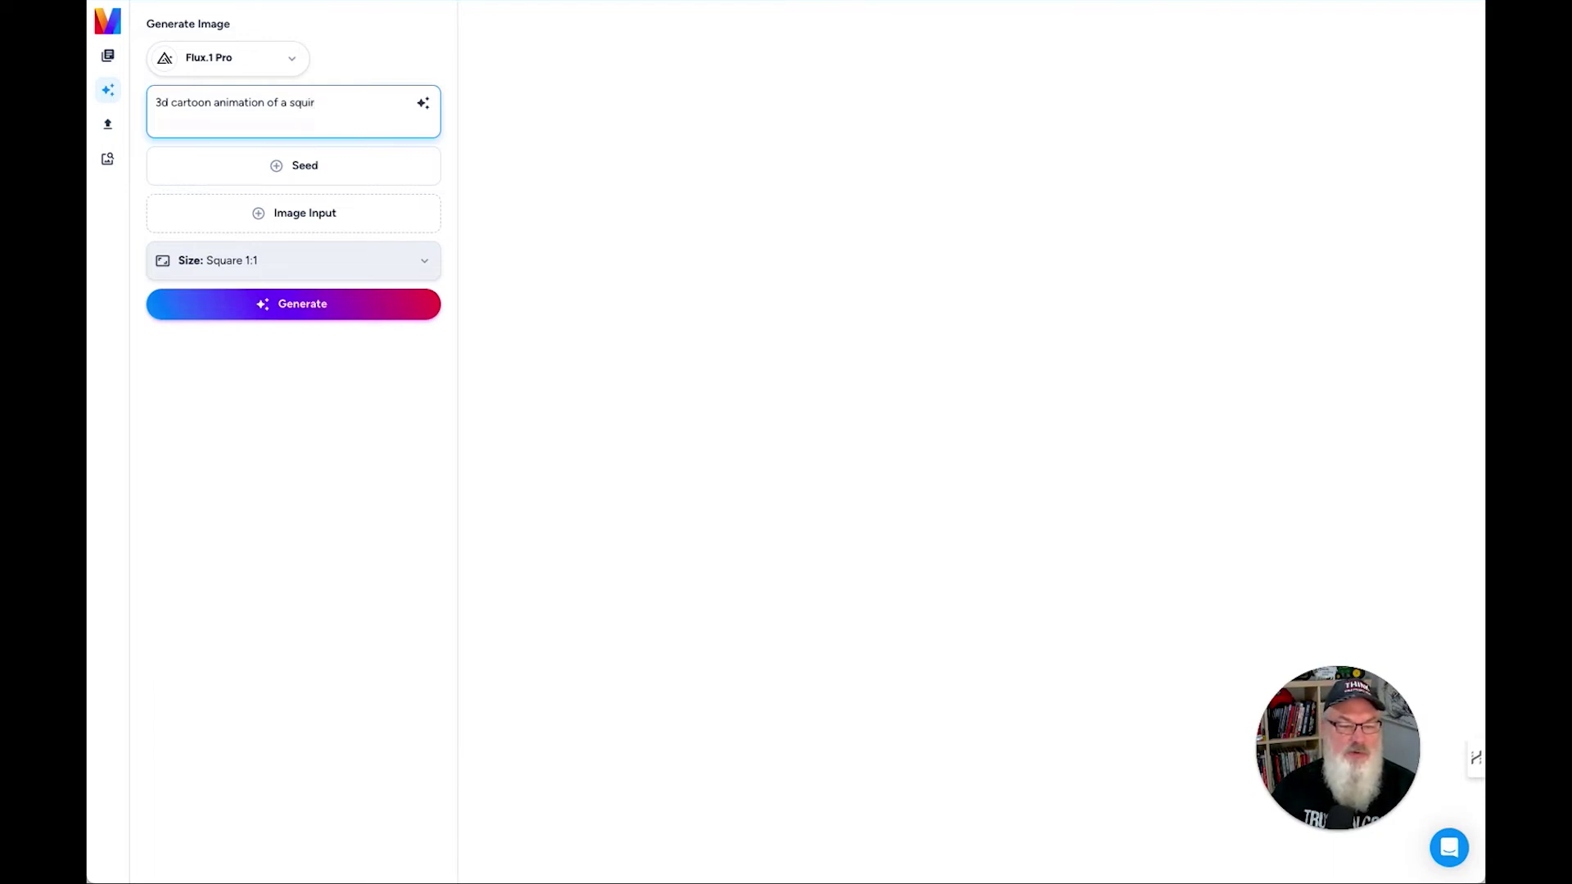
{"action": "type", "text": "rel dressed "}
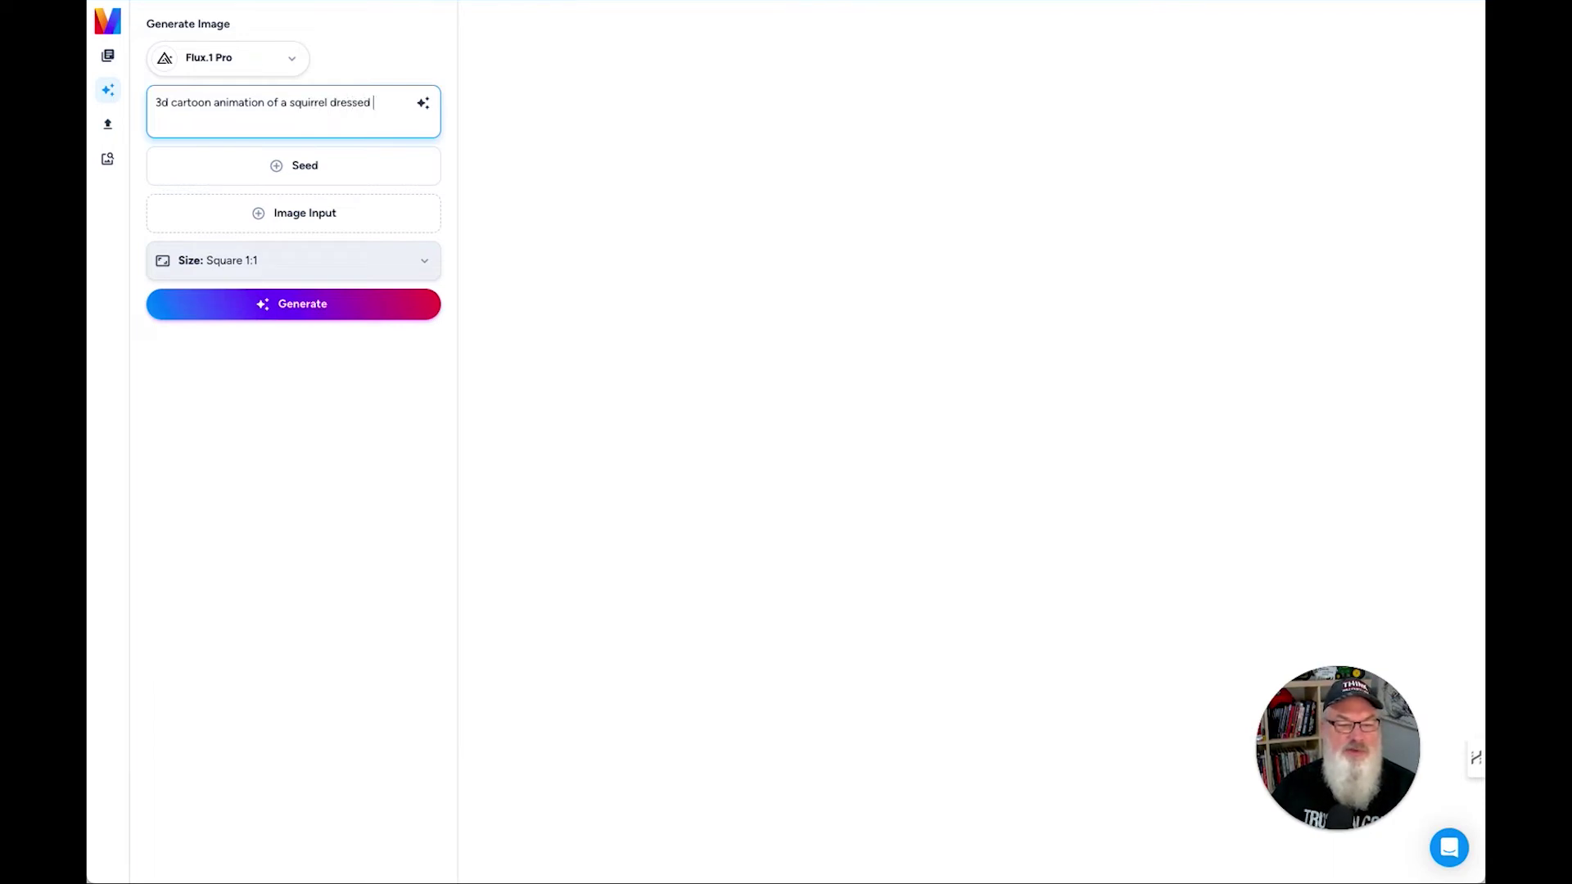
{"action": "type", "text": "as a"}
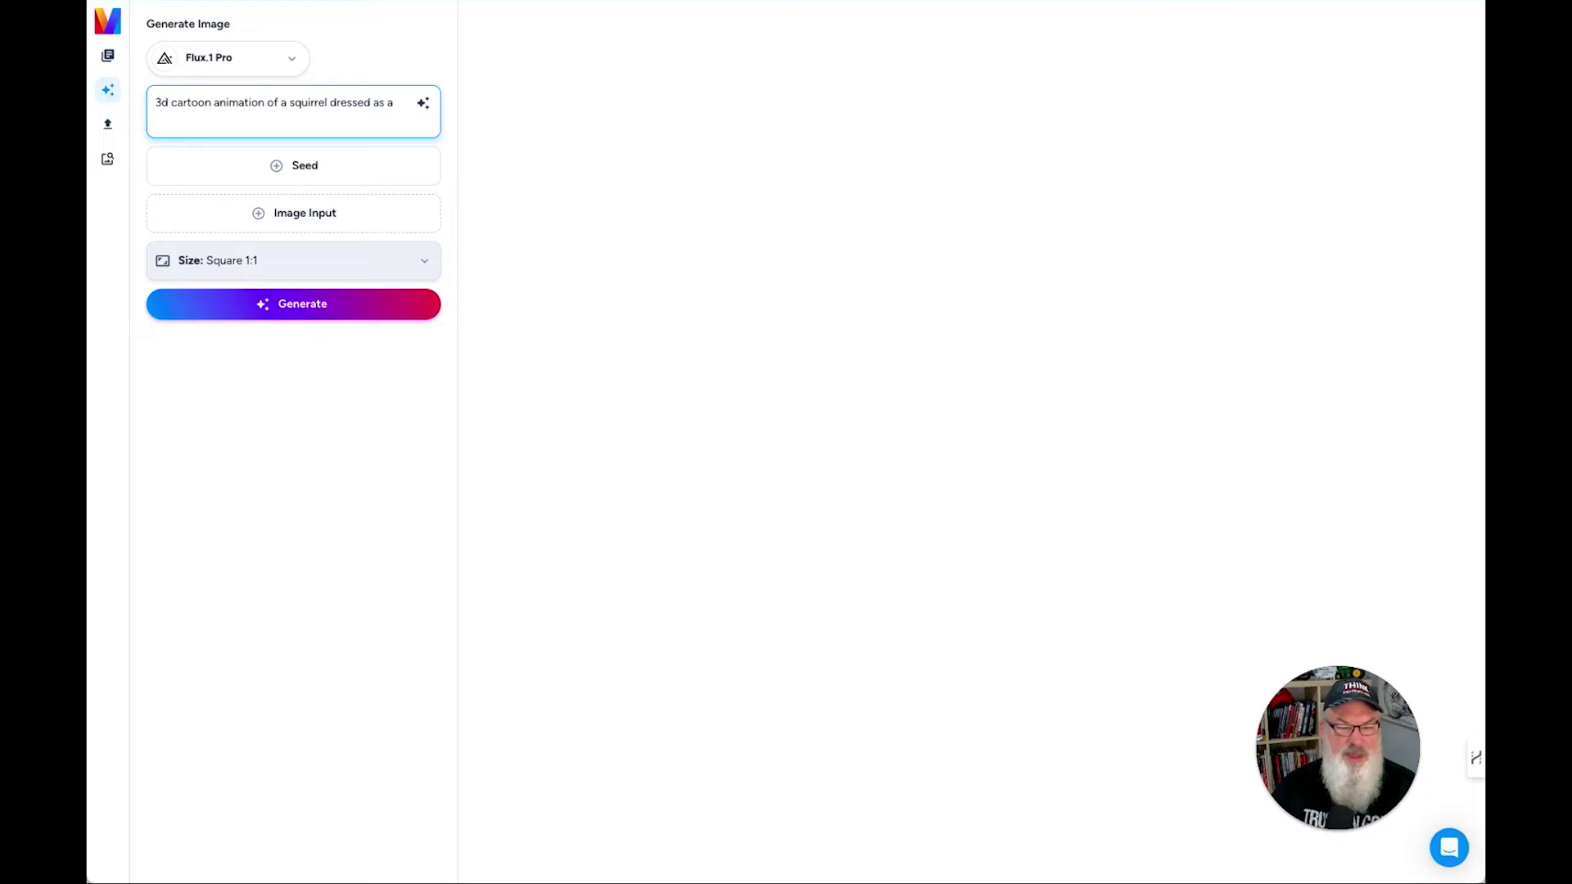
{"action": "type", "text": " sha"}
{"action": "key", "text": "BackSpace"}
{"action": "type", "text": "errif"}
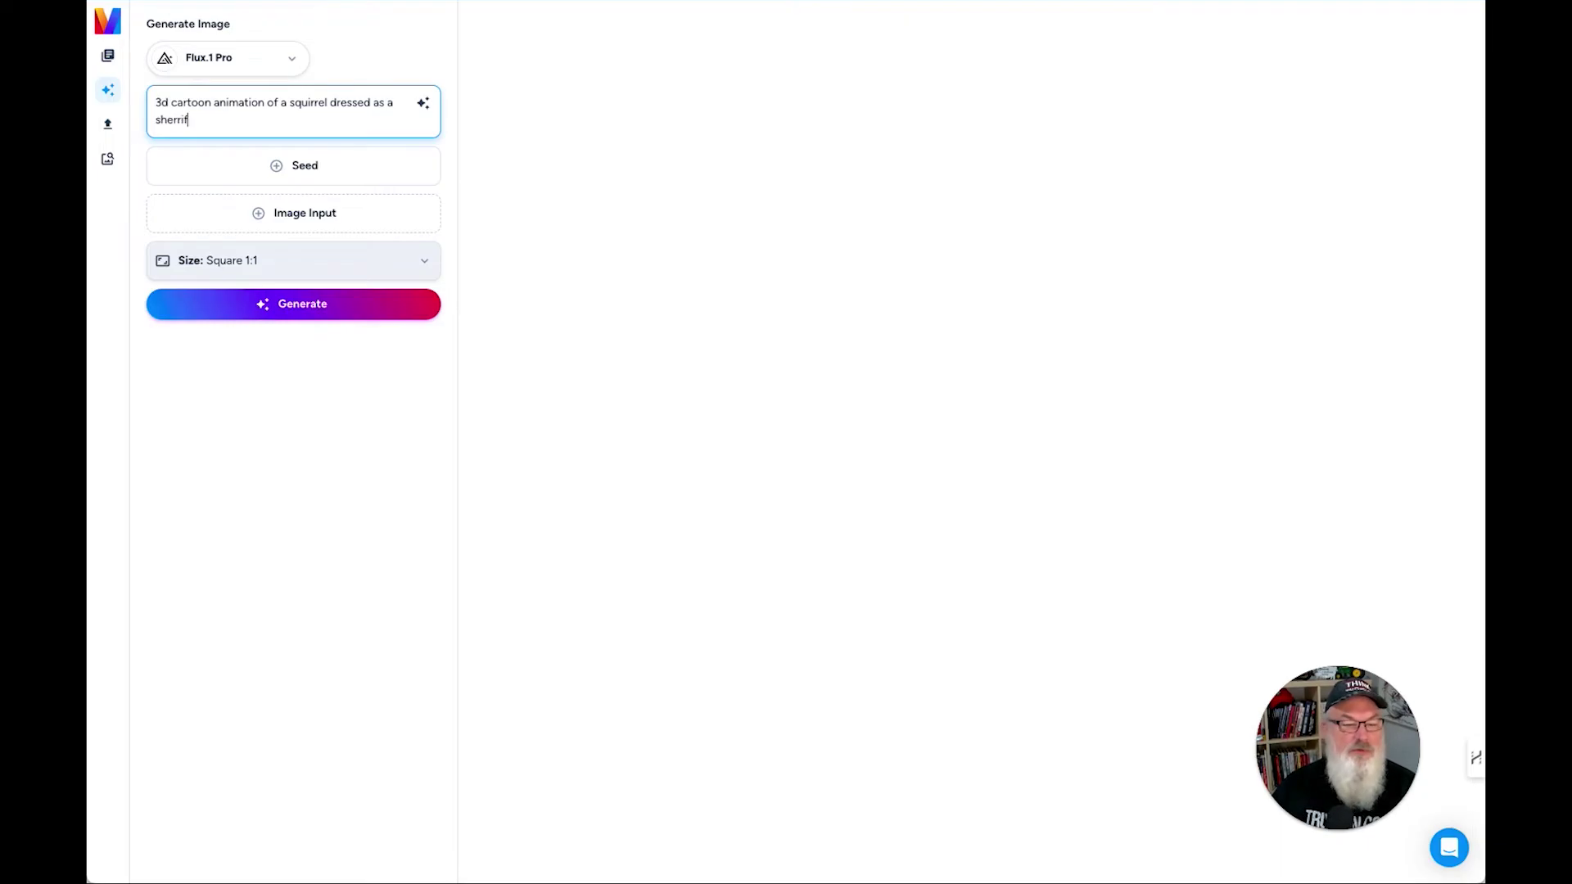
{"action": "key", "text": "BackSpace"}
{"action": "type", "text": "irrel dressed as a county sheriff."}
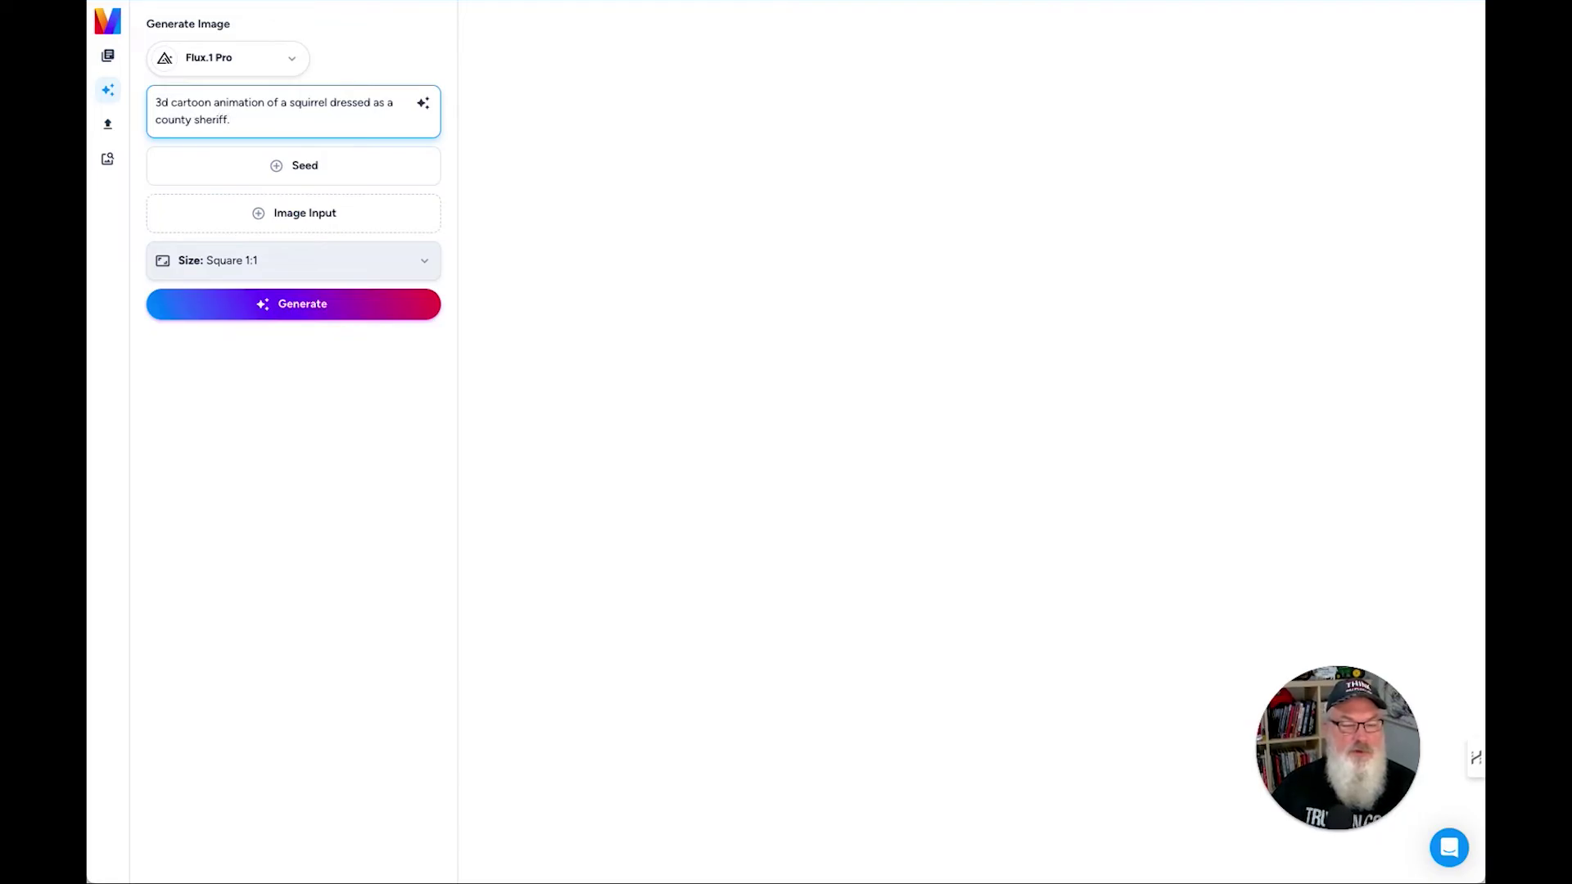
{"action": "type", "text": " Inspired by D"}
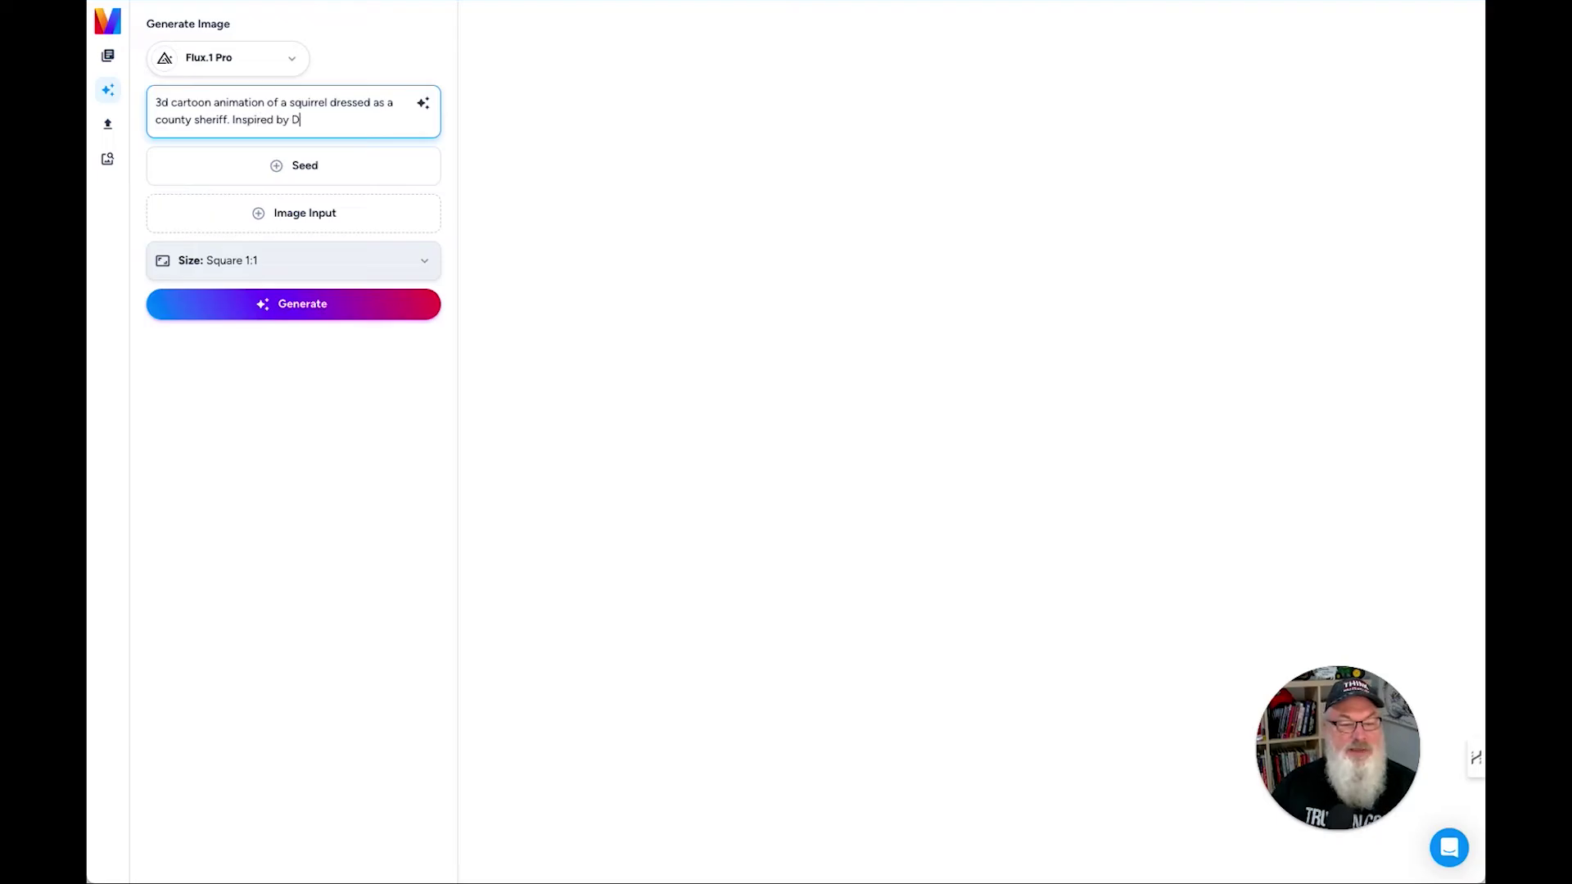
{"action": "type", "text": "isney."}
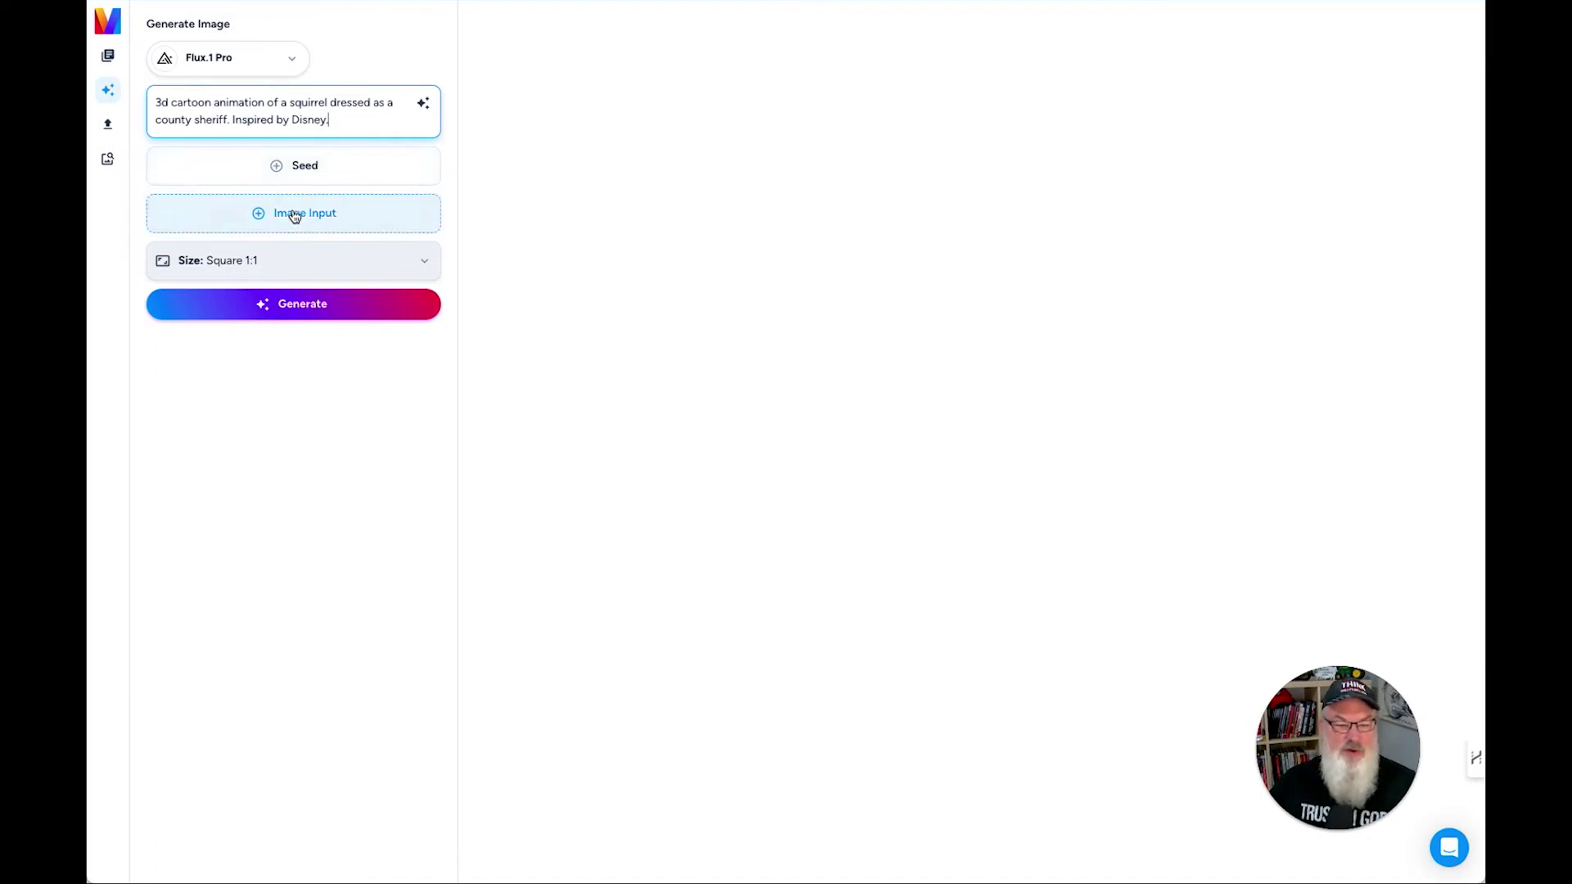
- Set the image size to Portrait 3:4 and generate the squirrel sheriff image
{"action": "left_click", "coordinate": [313, 262]}
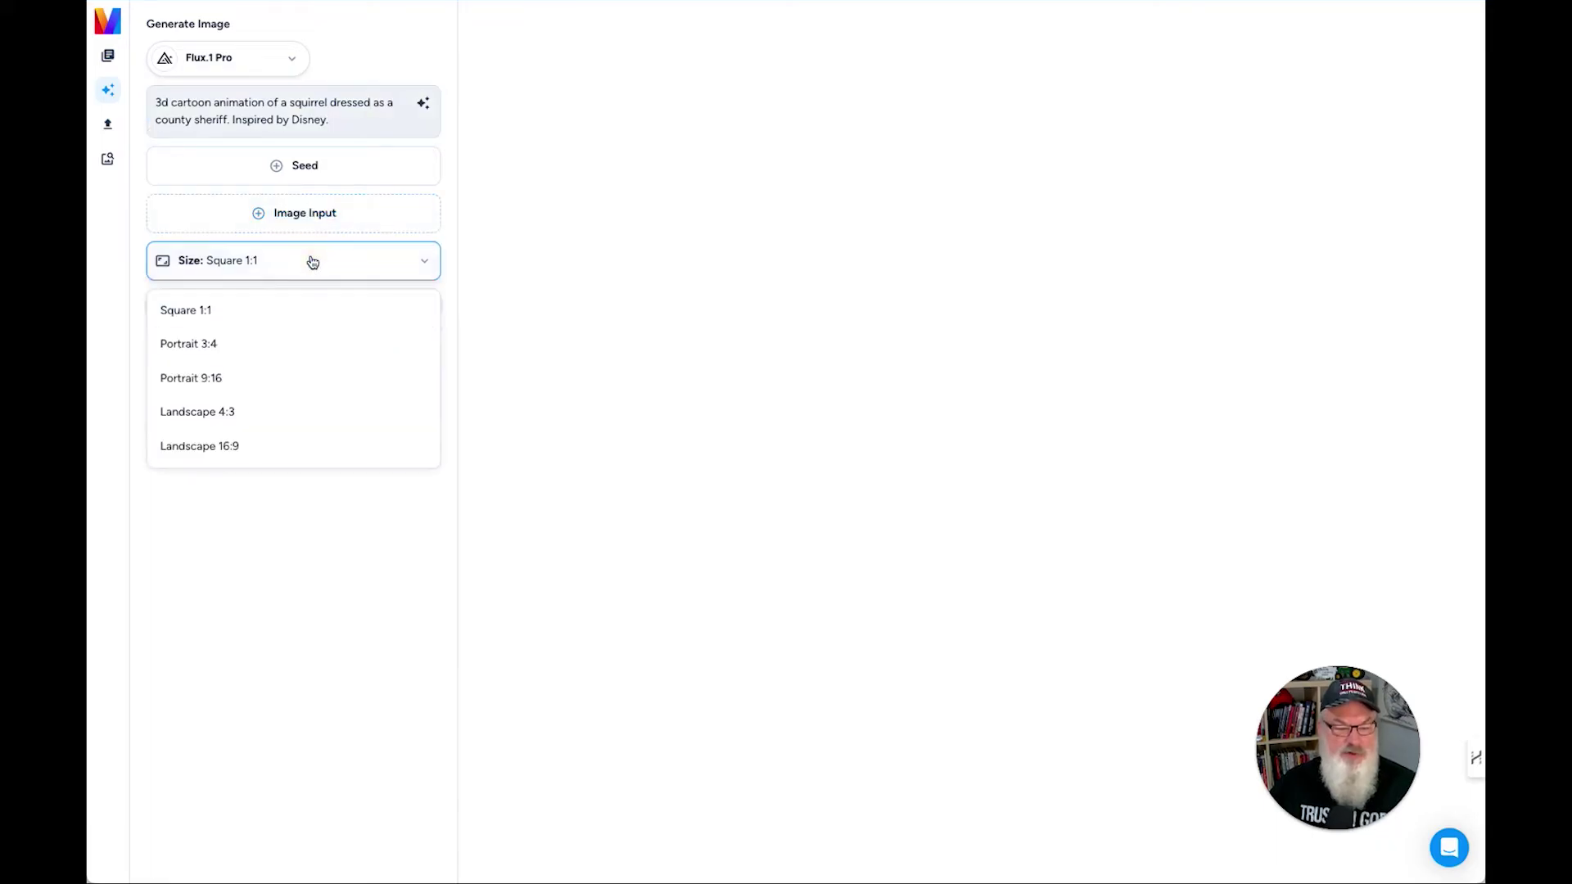
{"action": "left_click", "coordinate": [289, 353]}
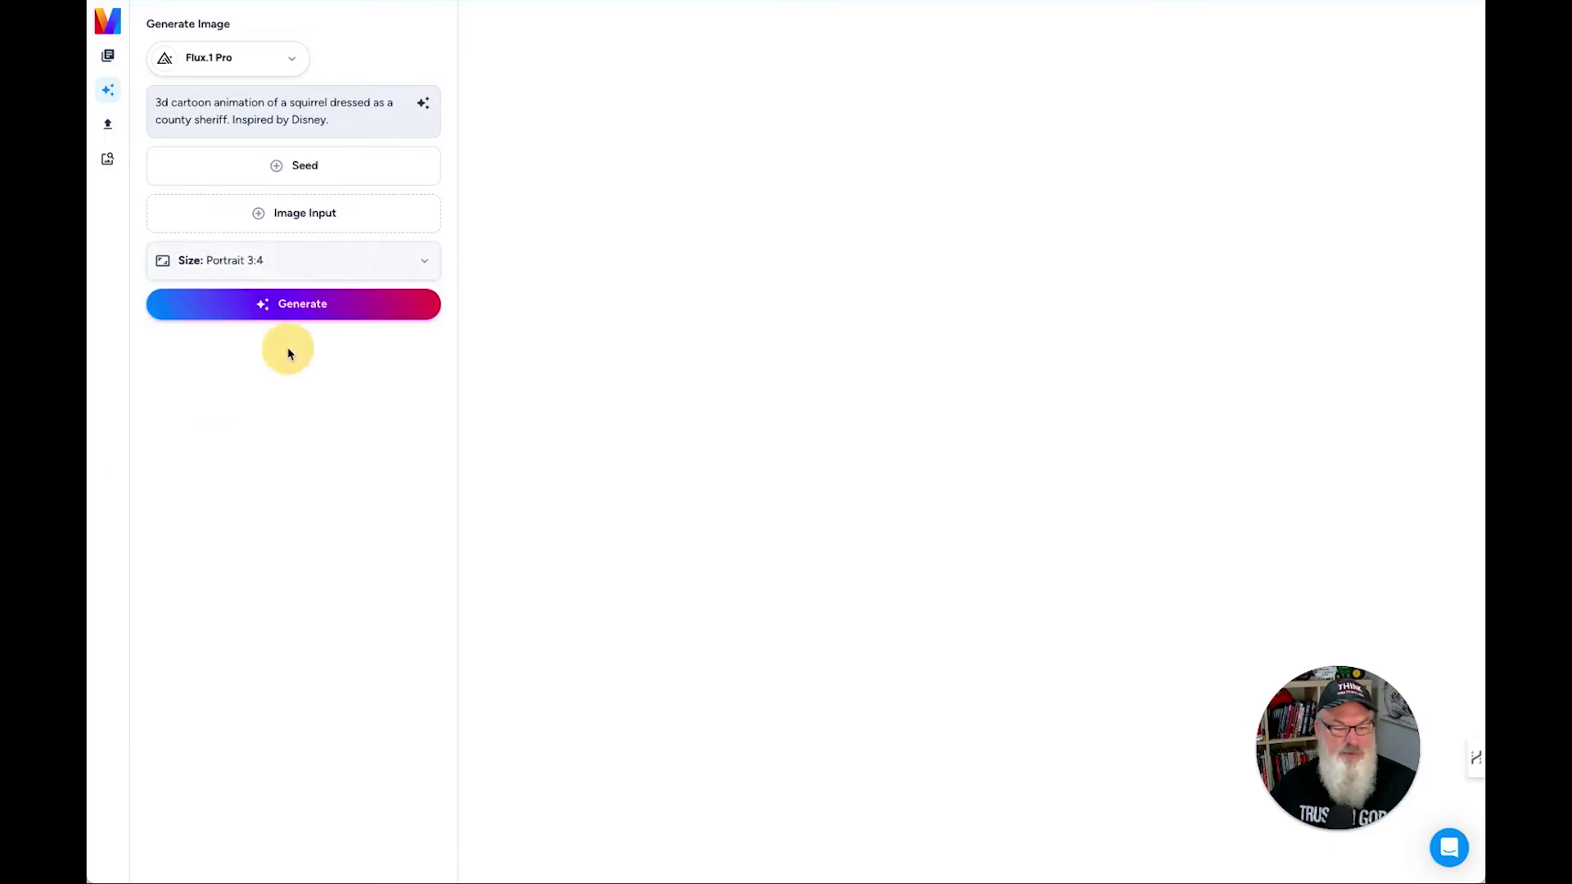
{"action": "left_click", "coordinate": [305, 310]}
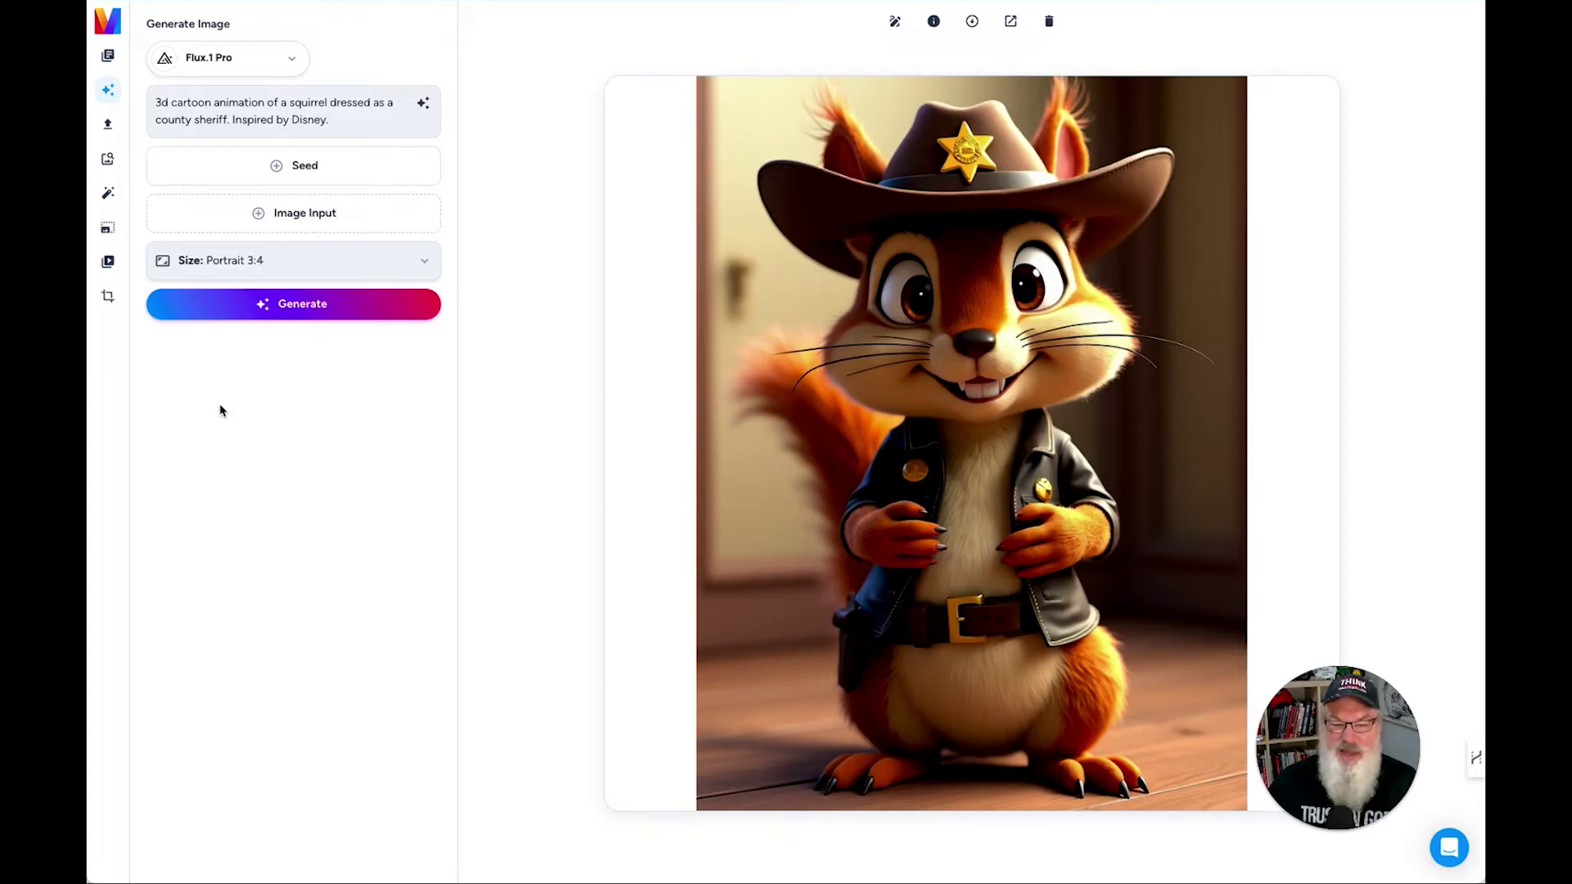
- Switch the image model to Ideogram 2.0 and generate the squirrel sheriff again from the same description
{"action": "left_click", "coordinate": [284, 63]}
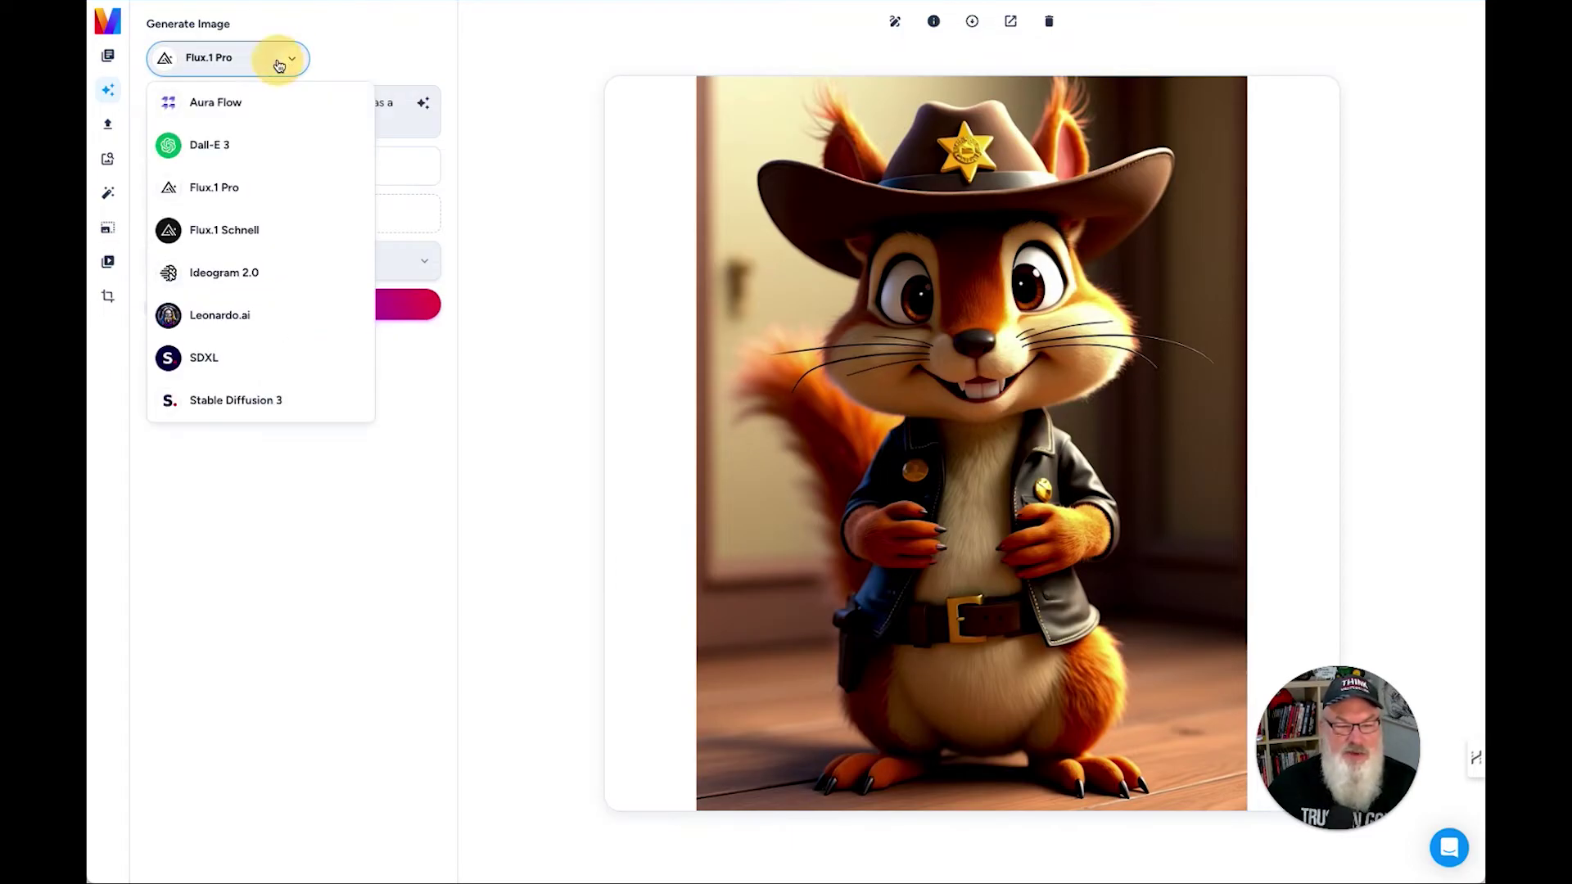
{"action": "left_click", "coordinate": [238, 273]}
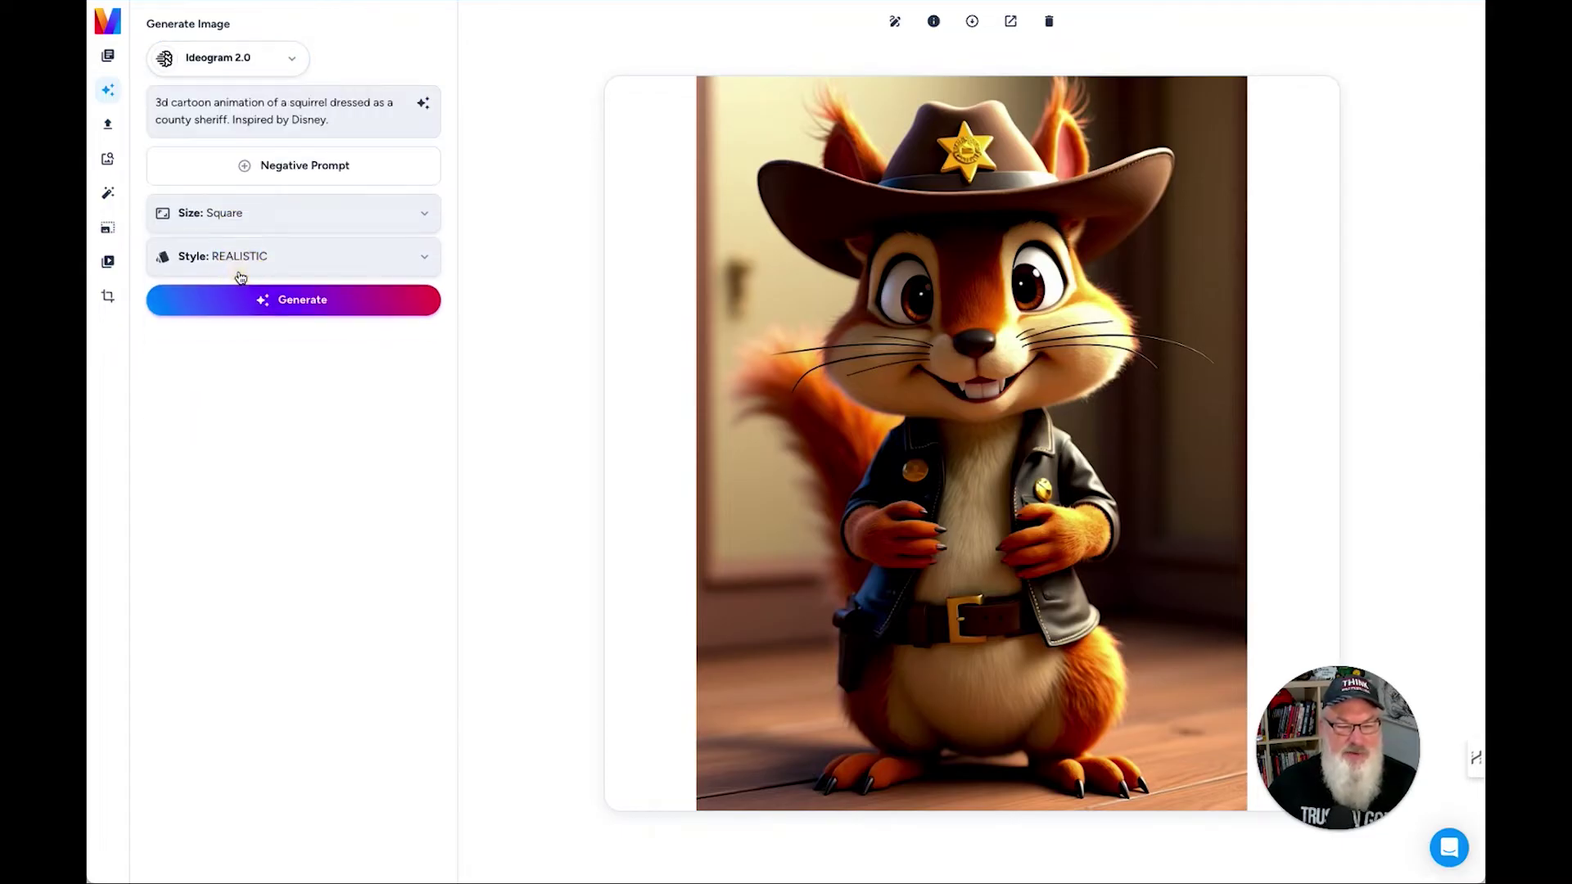
{"action": "left_click", "coordinate": [299, 305]}
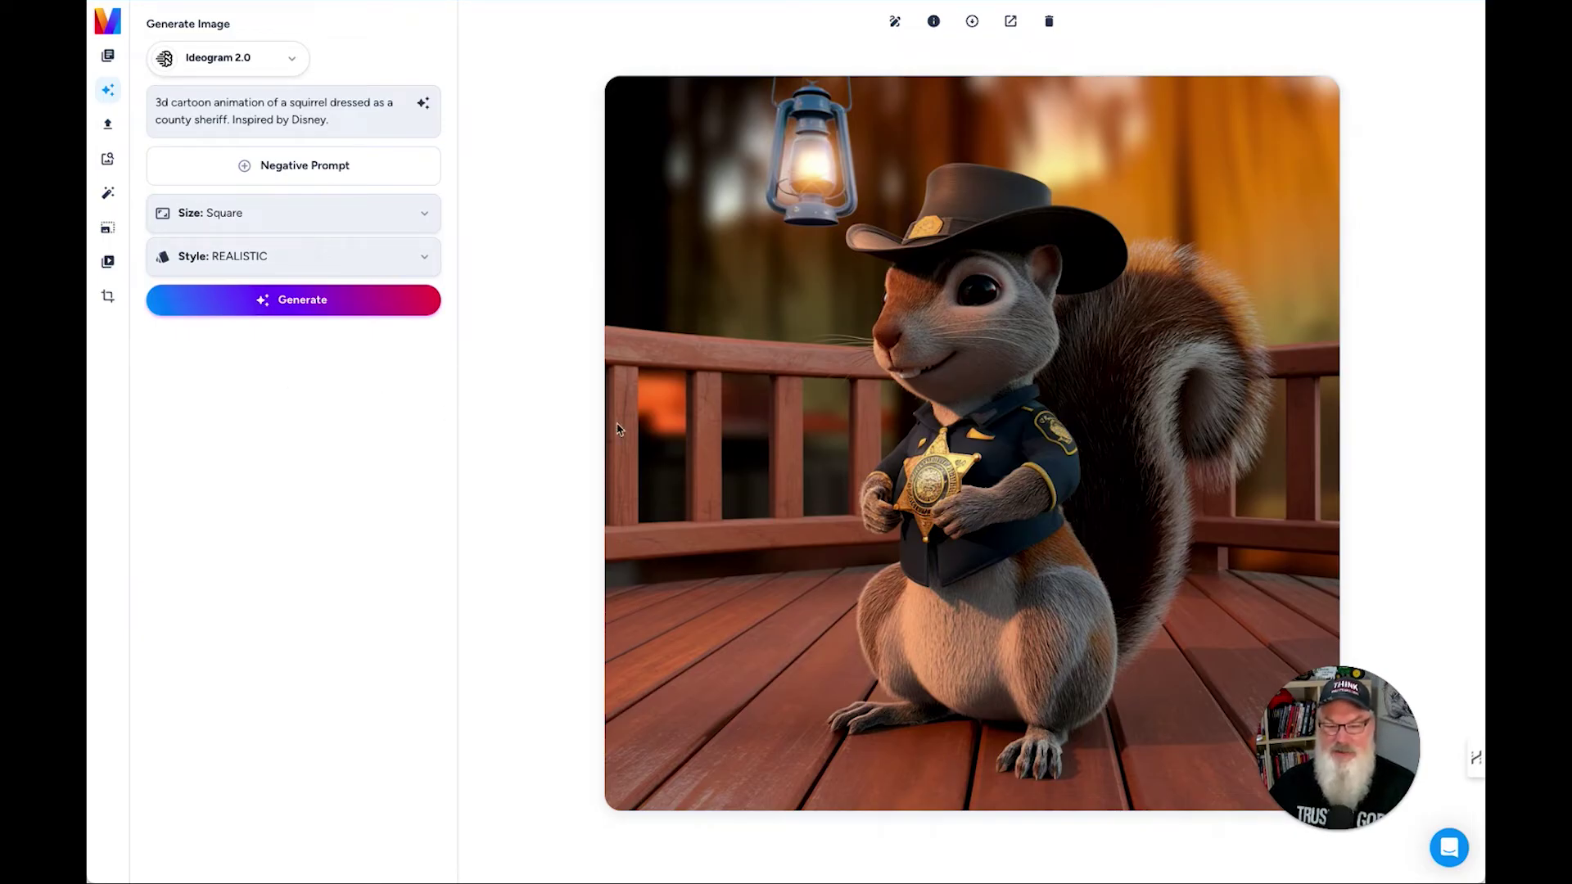
{"action": "scroll", "coordinate": [653, 429], "scroll_direction": "up", "scroll_amount": 1}
{"action": "scroll", "coordinate": [648, 429], "scroll_direction": "down", "scroll_amount": 1}
{"action": "scroll", "coordinate": [649, 429], "scroll_direction": "up", "scroll_amount": 1}
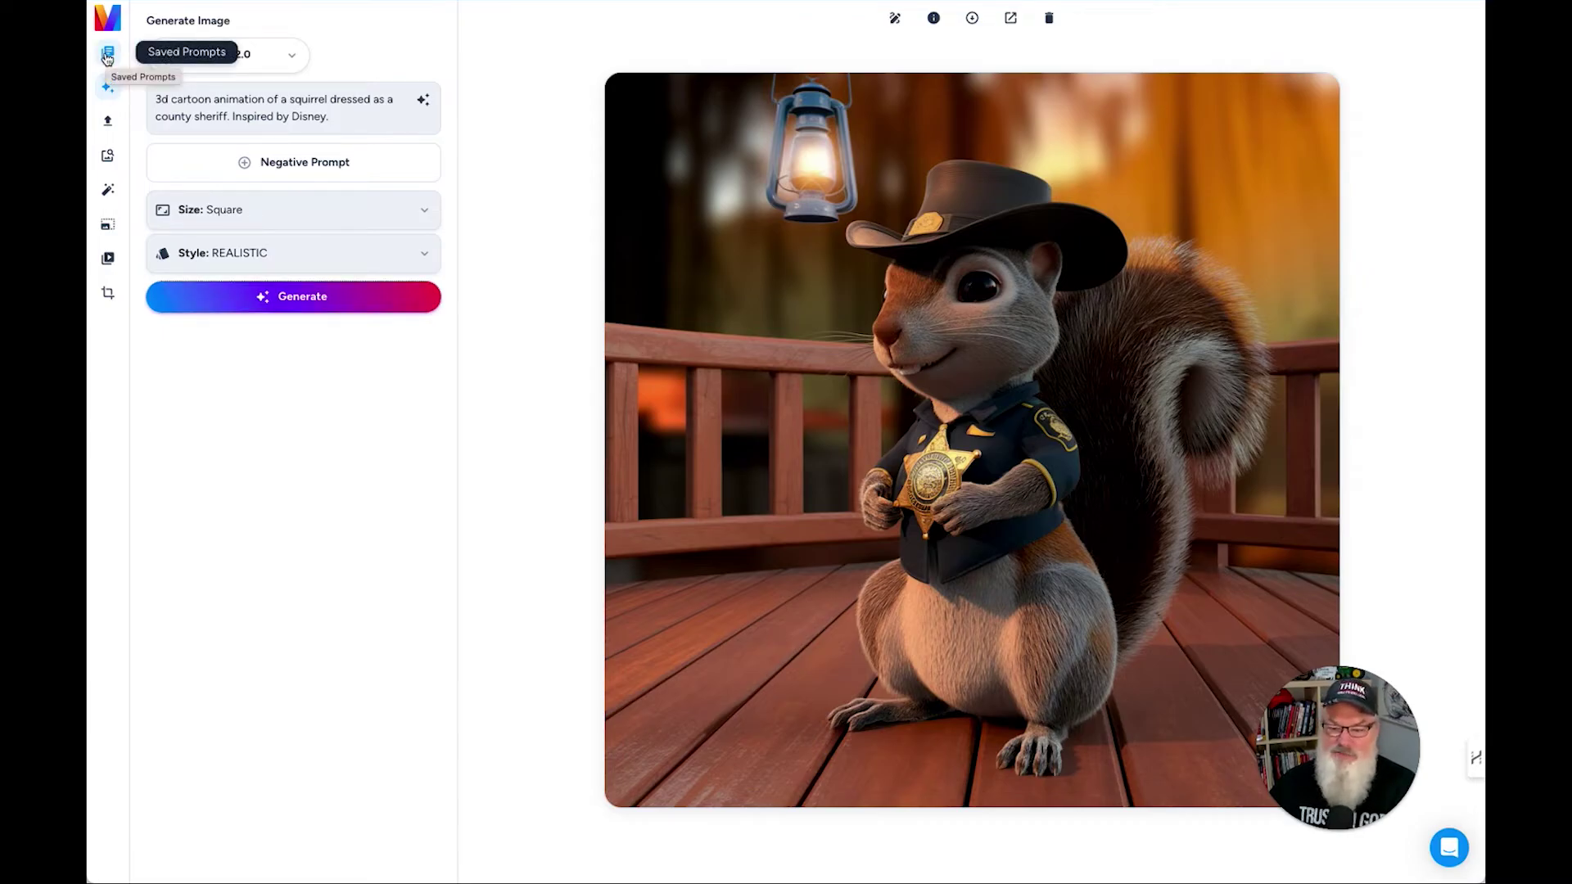
- Reopen the portrait squirrel sheriff from the saved images and remove its background
{"action": "left_click", "coordinate": [108, 159]}
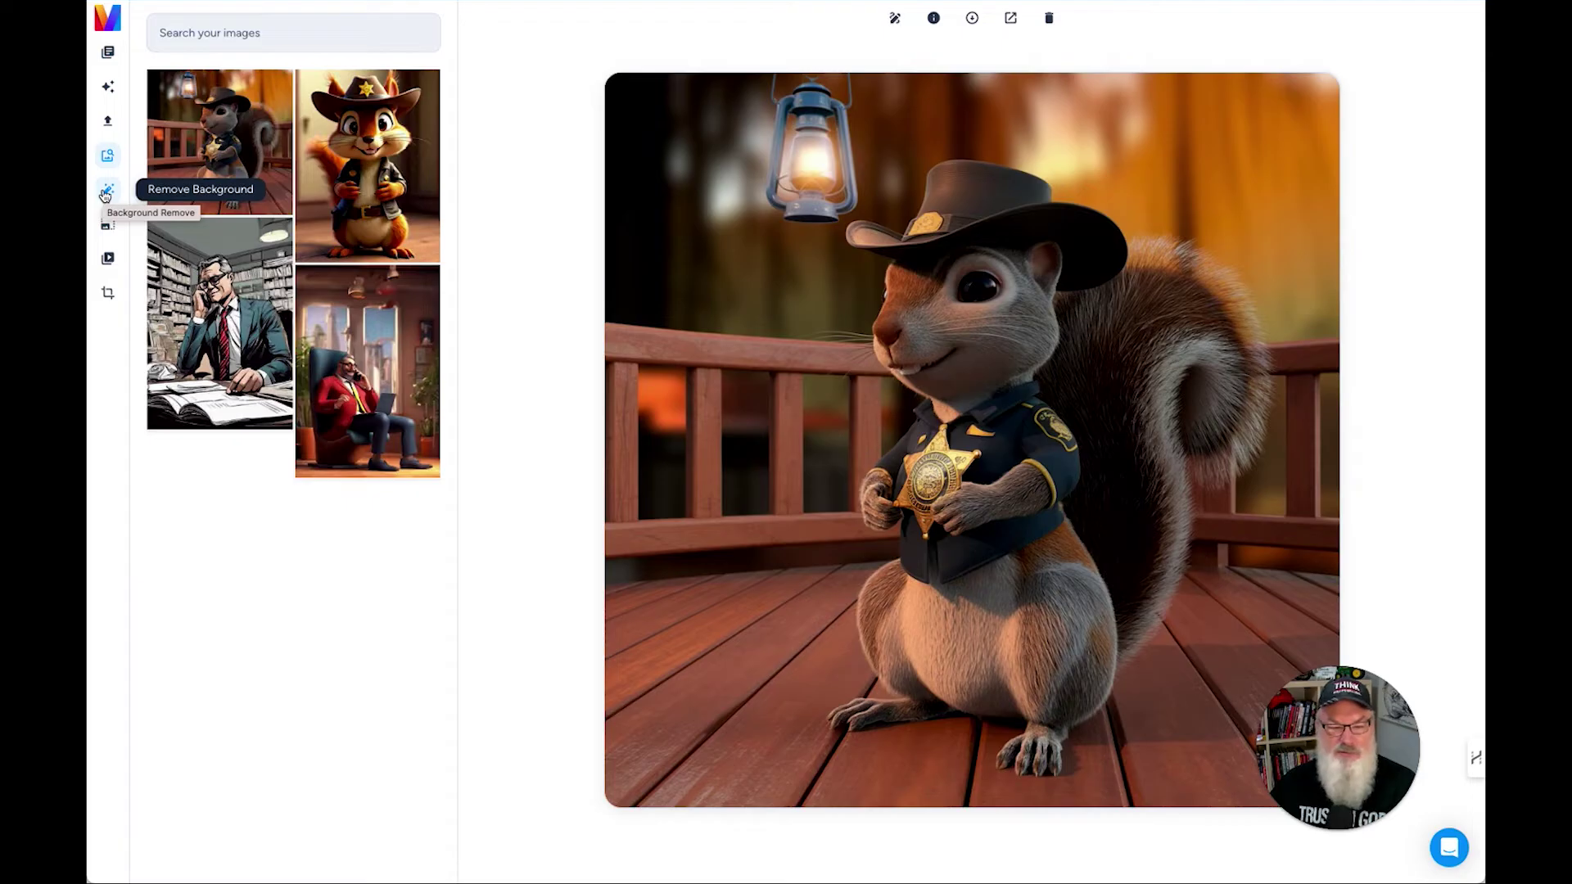
{"action": "left_click", "coordinate": [383, 202]}
{"action": "left_click", "coordinate": [108, 194]}
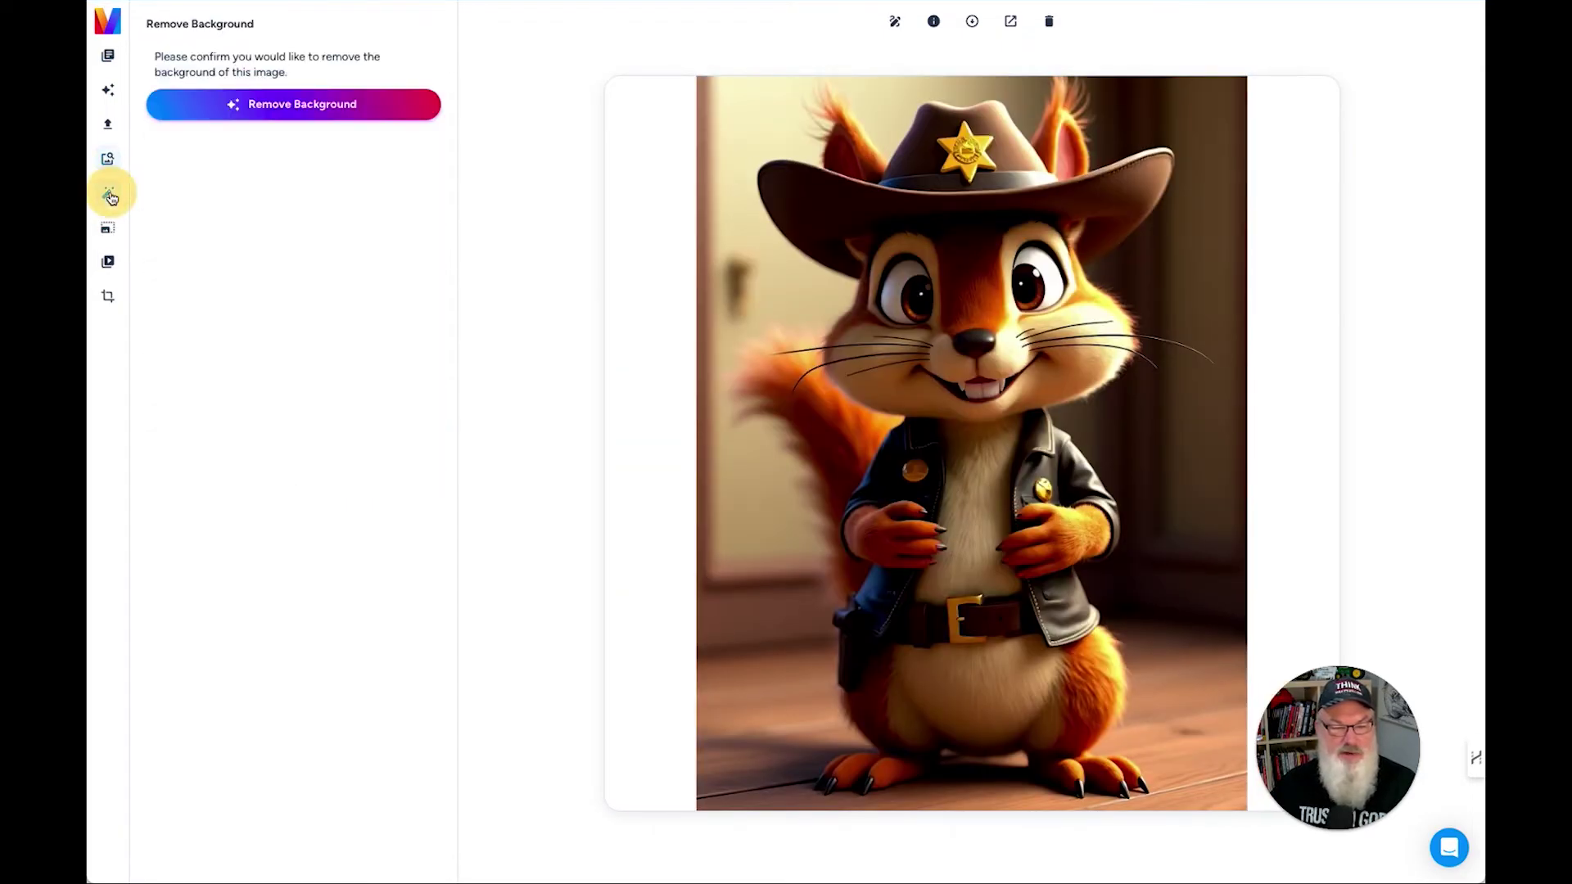
{"action": "left_click", "coordinate": [309, 102]}
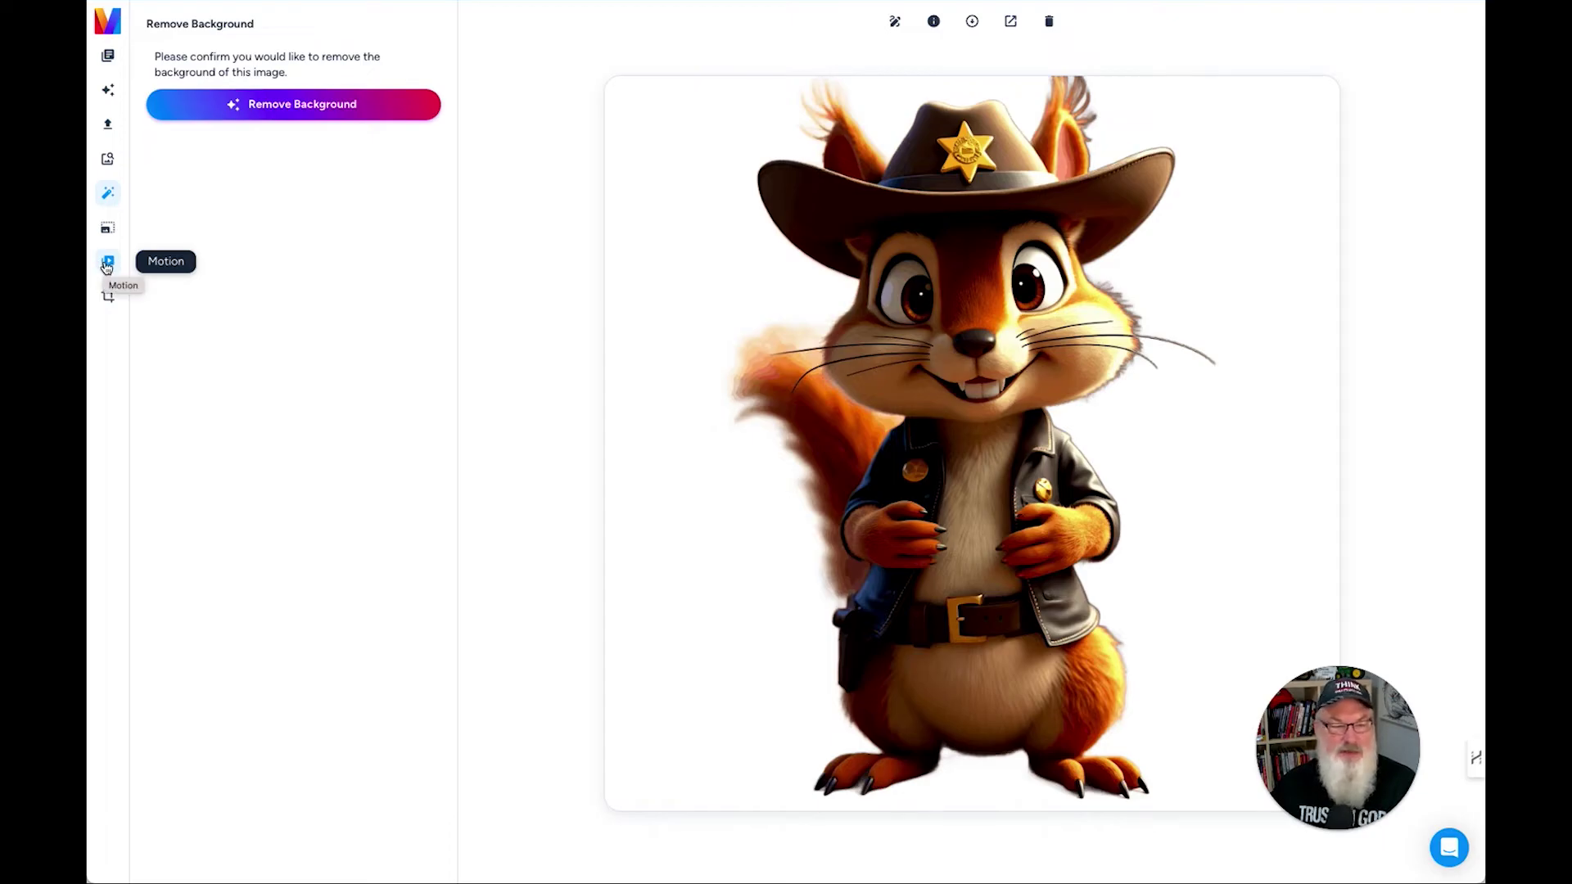
- Reopen the portrait squirrel image that still has its background and try to add motion to it
{"action": "left_click", "coordinate": [110, 61]}
{"action": "left_click", "coordinate": [108, 90]}
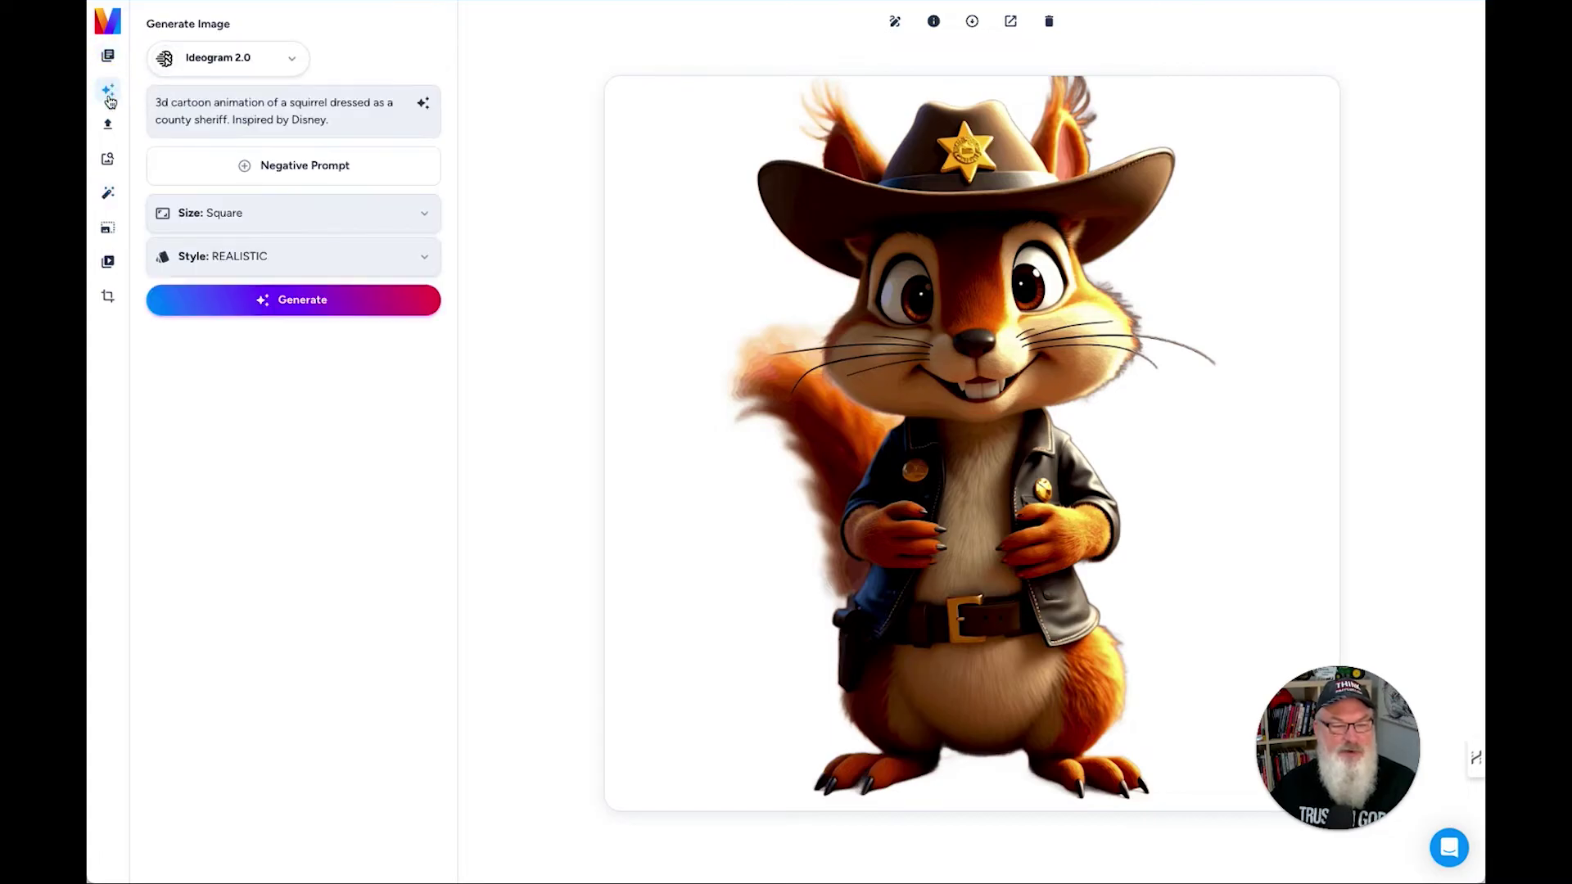
{"action": "left_click", "coordinate": [109, 139]}
{"action": "left_click", "coordinate": [108, 158]}
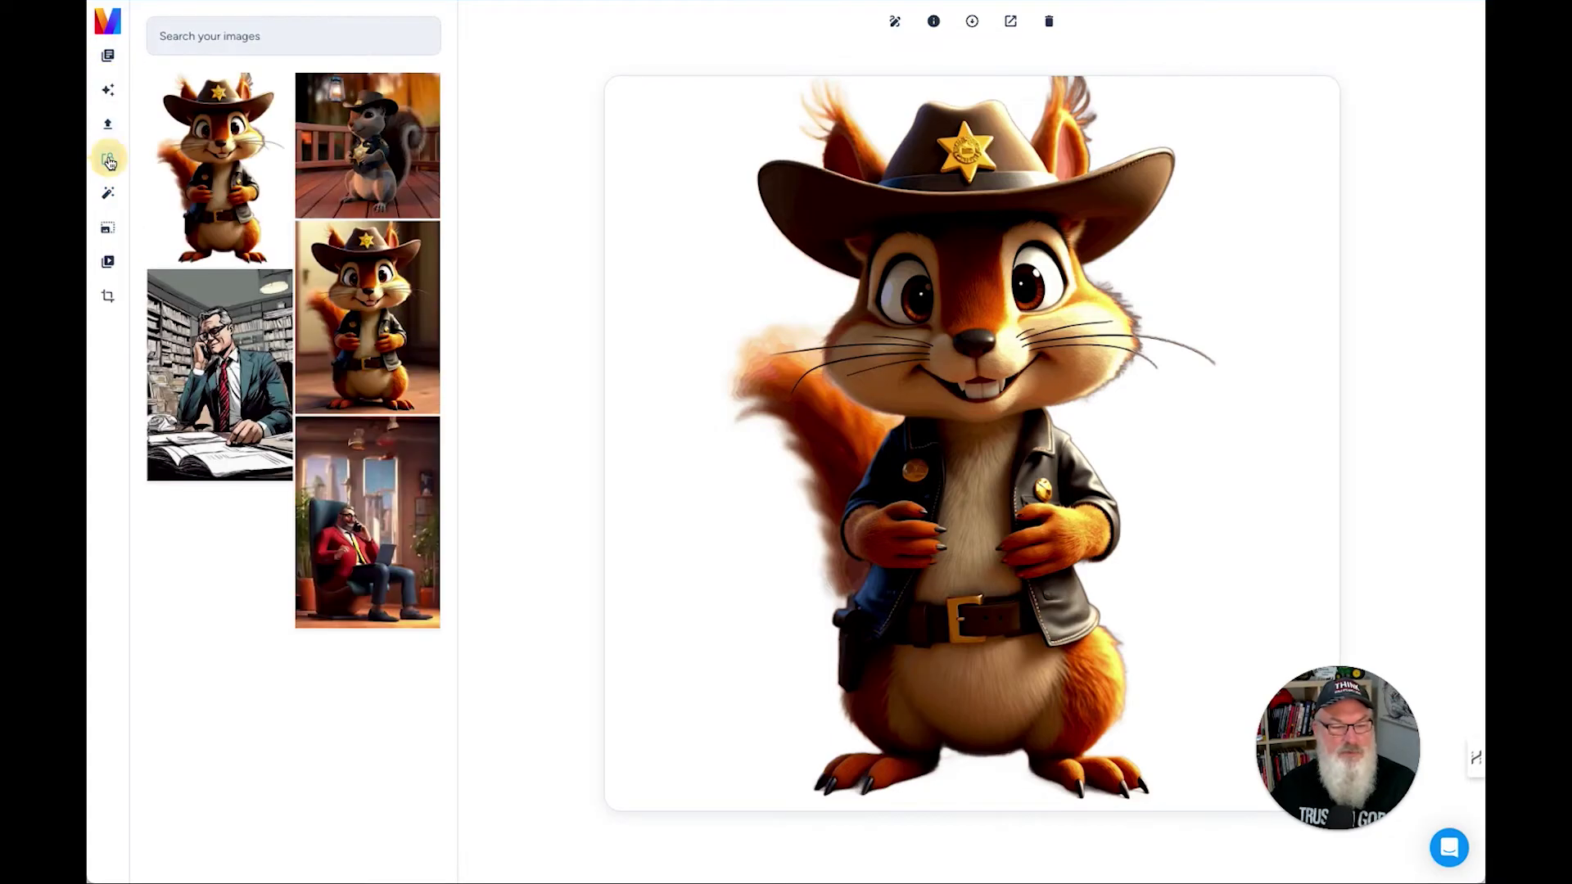
{"action": "left_click", "coordinate": [341, 277]}
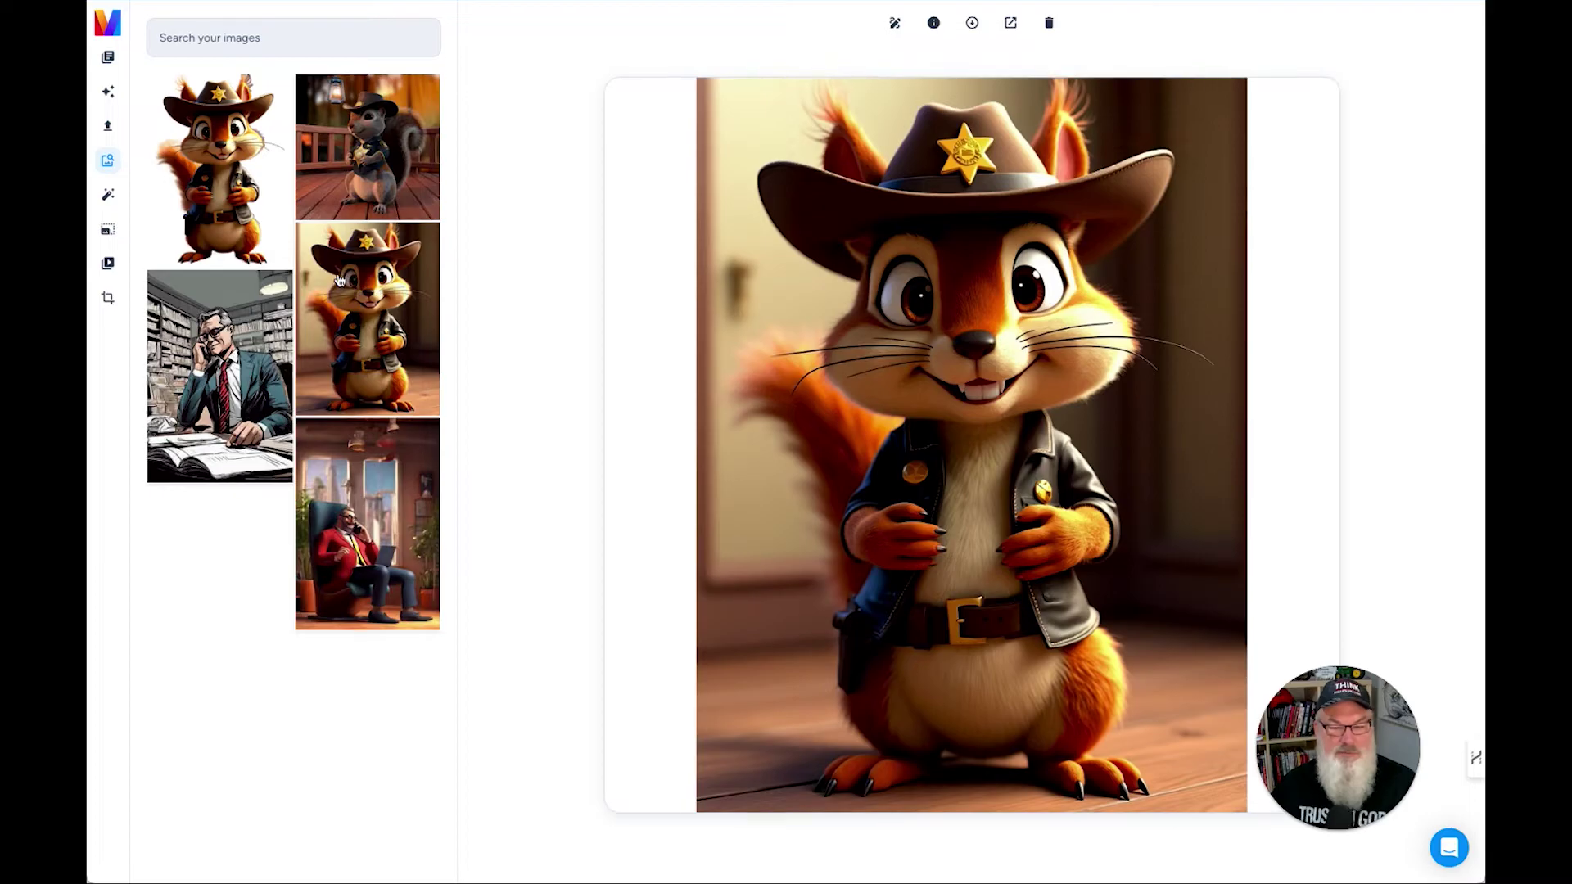
{"action": "left_click", "coordinate": [108, 262]}
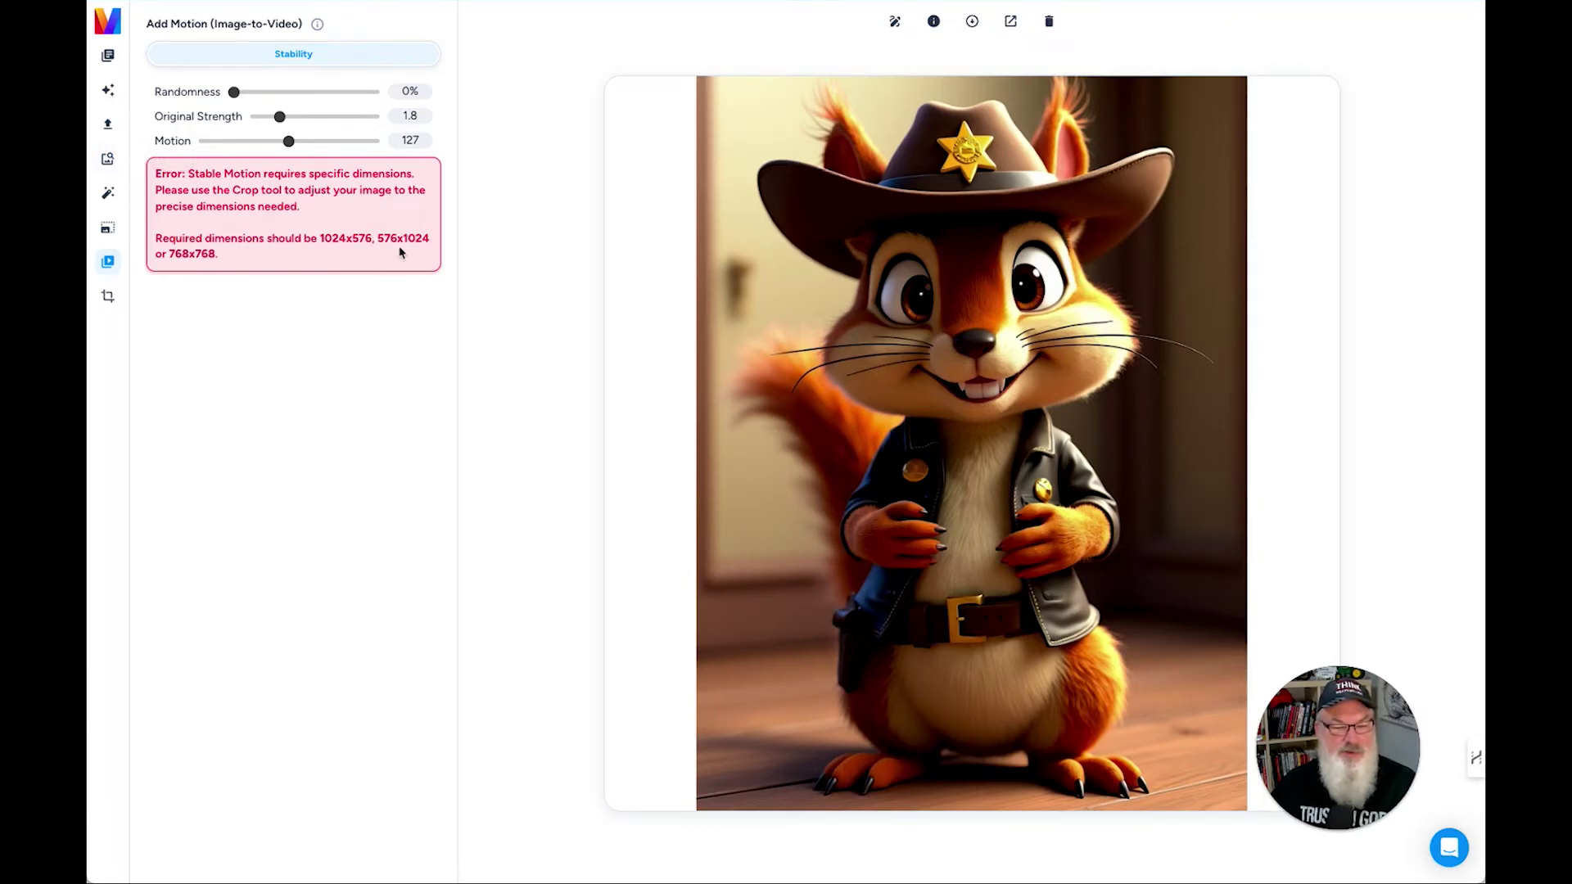
- Switch the image model to Leonardo.ai and generate a new squirrel sheriff from the same description
{"action": "left_click", "coordinate": [107, 90]}
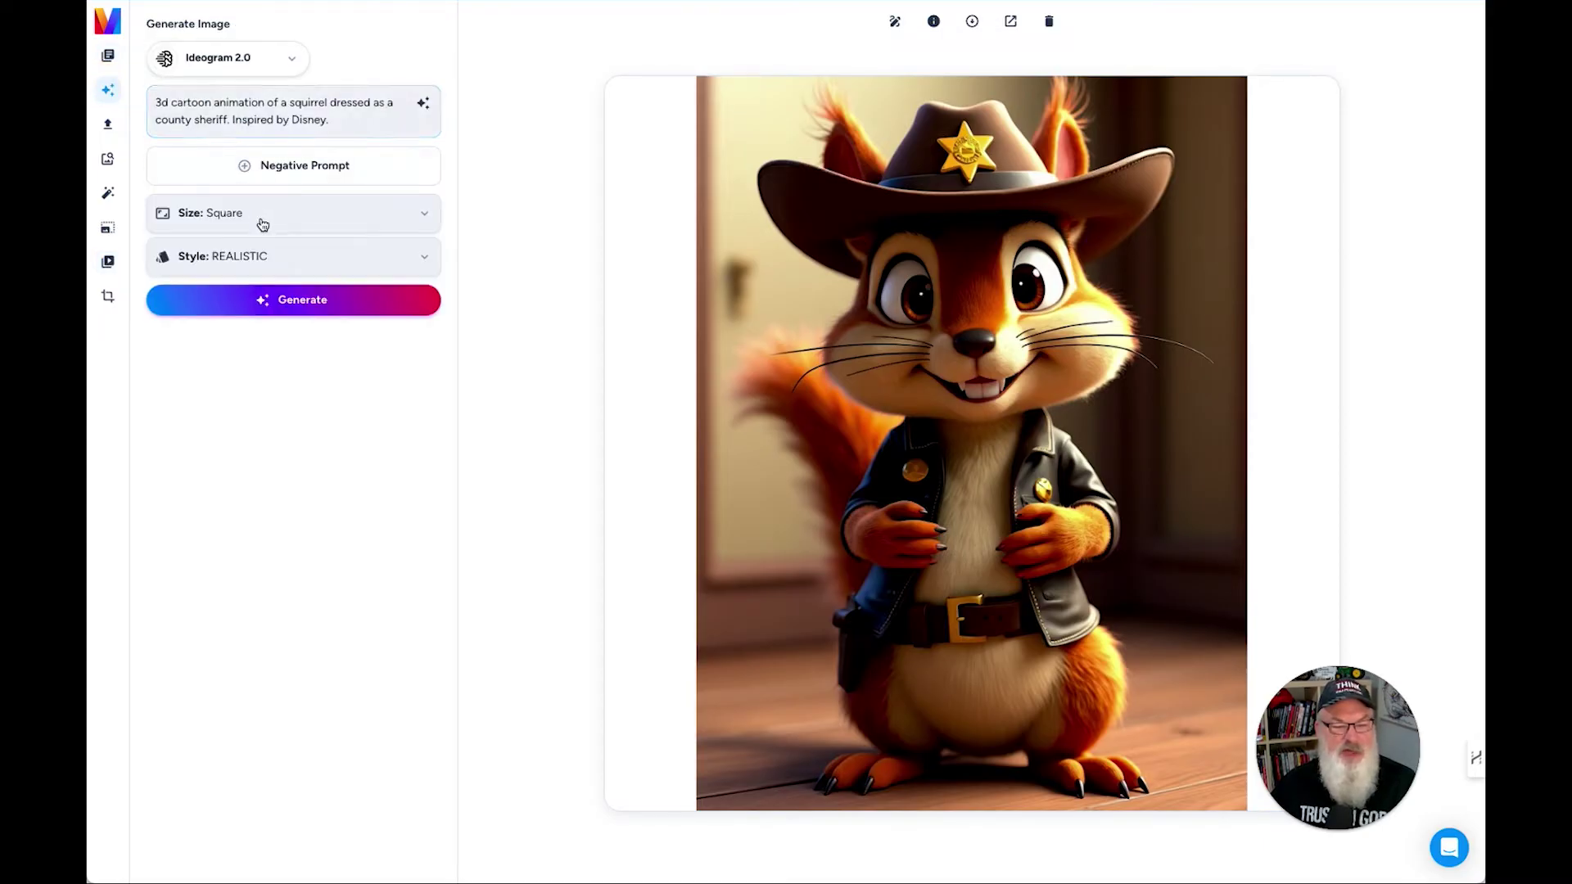
{"action": "left_click", "coordinate": [278, 67]}
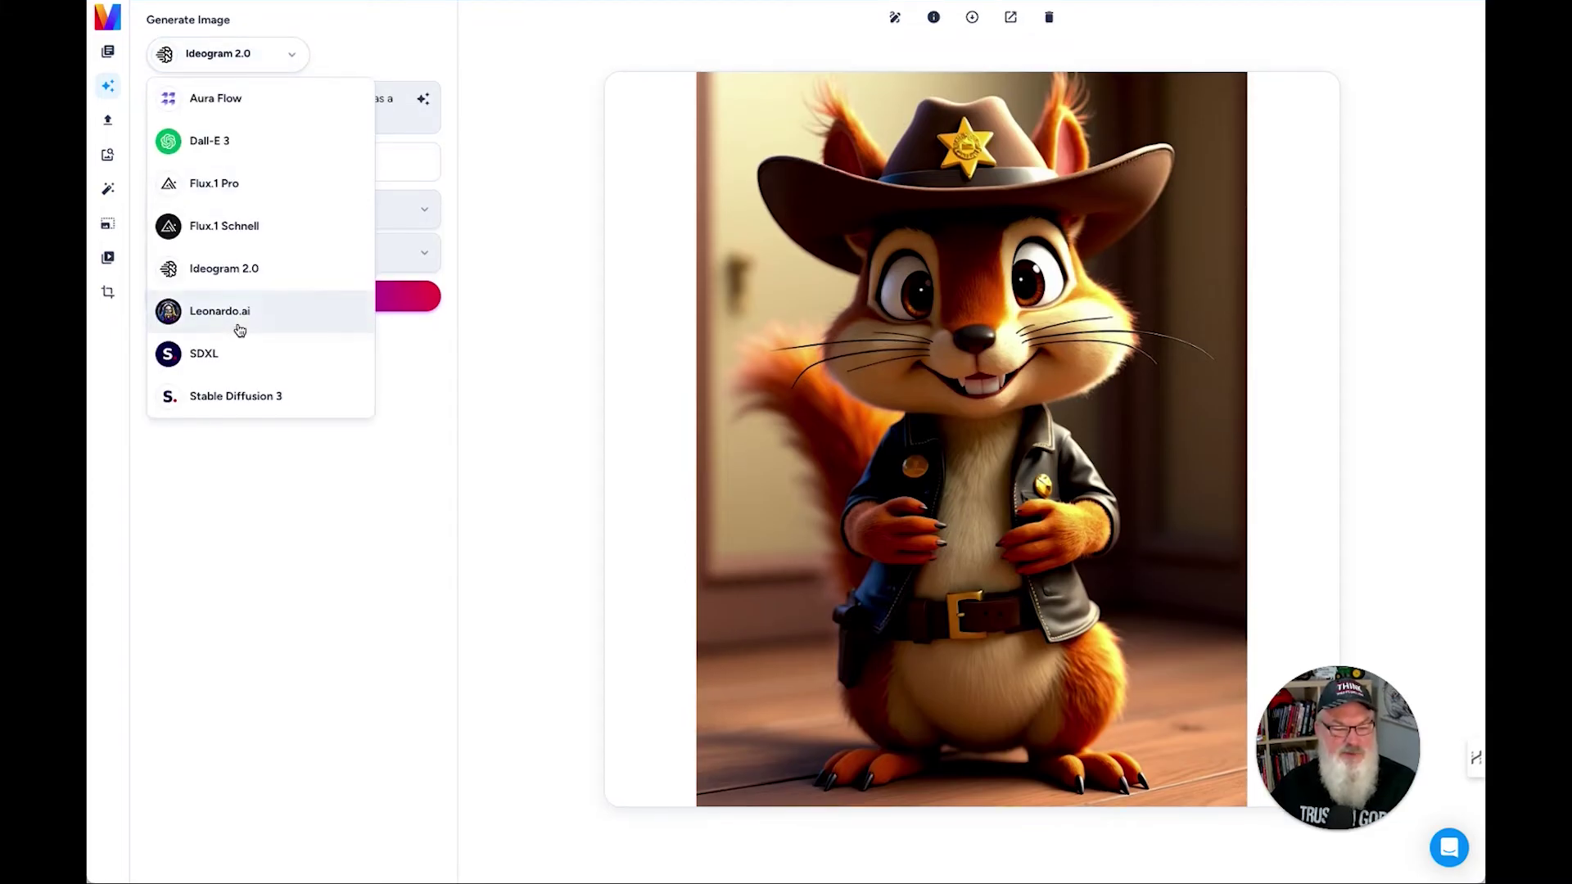
{"action": "left_click", "coordinate": [239, 329]}
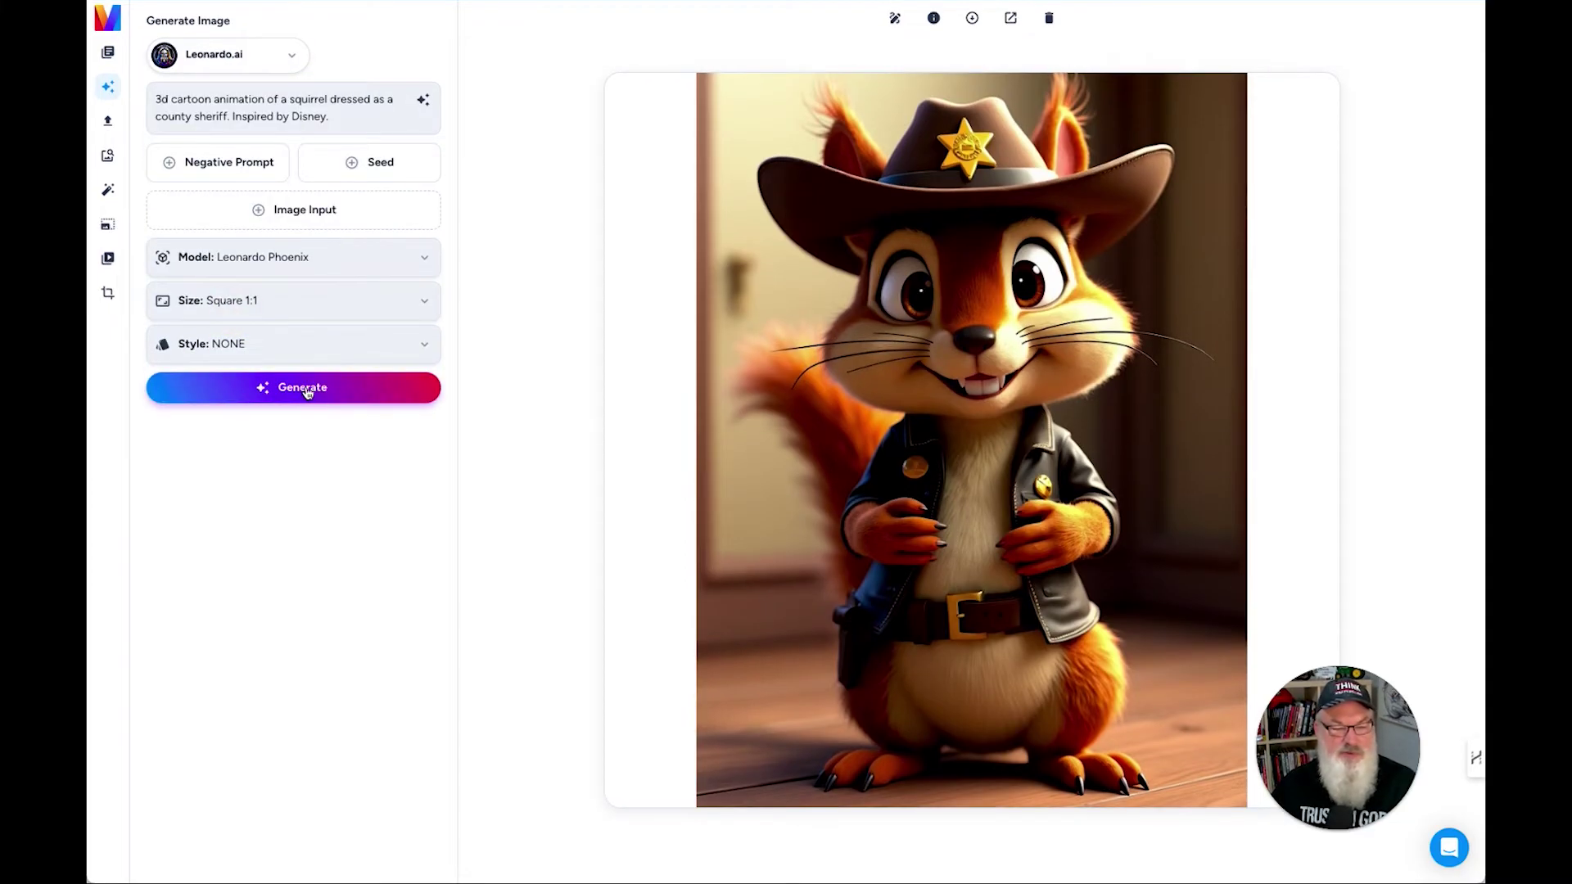
{"action": "left_click", "coordinate": [304, 391]}
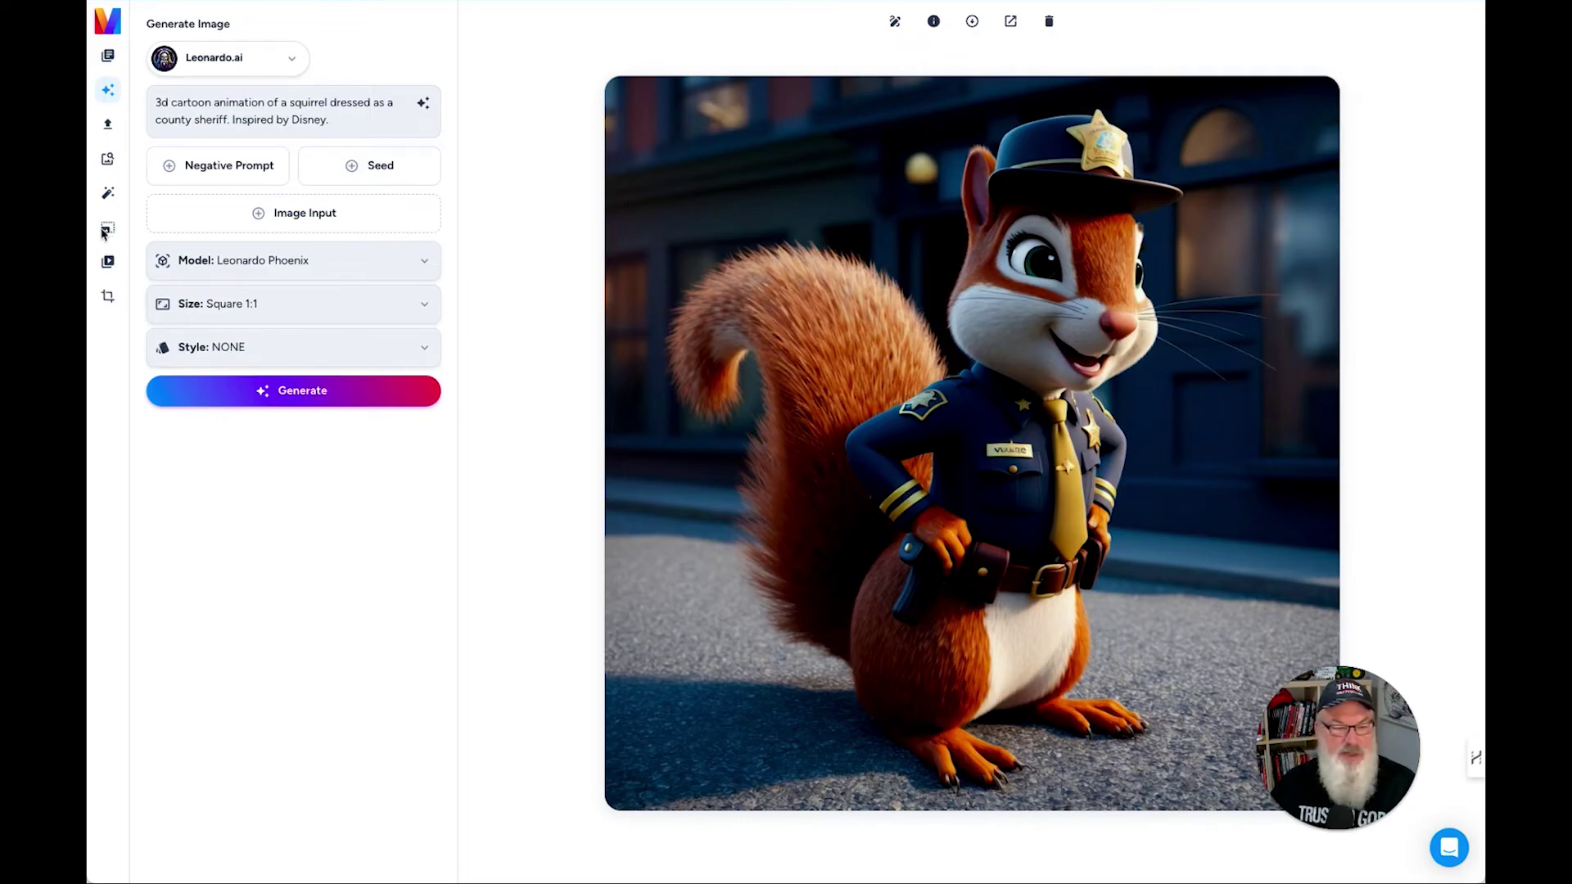
- Turn the Leonardo squirrel image into a video with the motion strength set to 5
{"action": "left_click", "coordinate": [107, 262]}
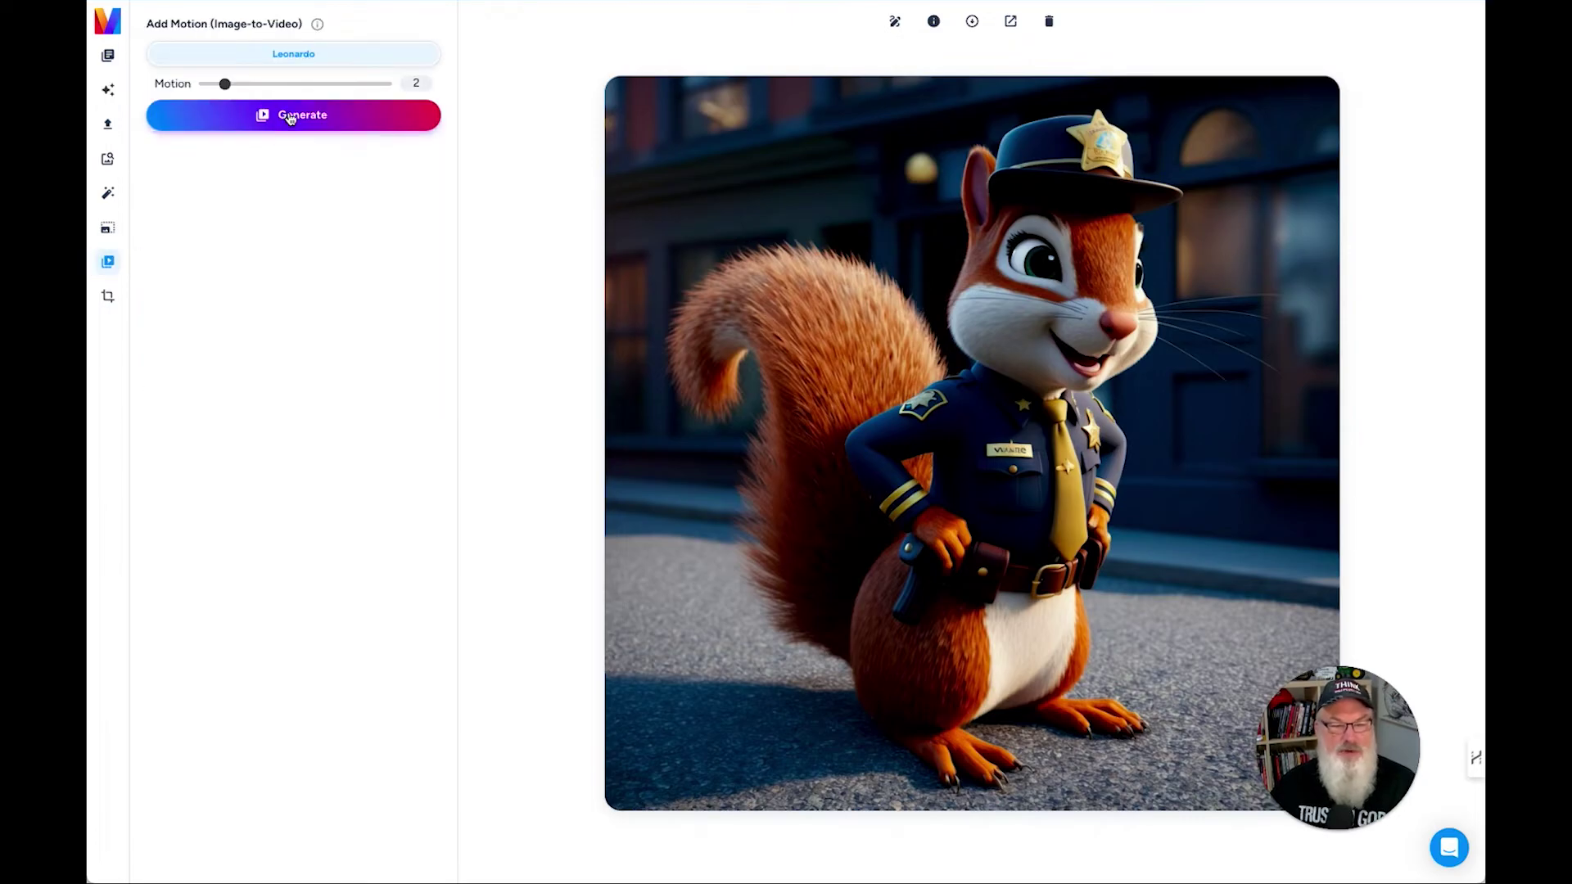
{"action": "left_click_drag", "start_coordinate": [227, 83], "coordinate": [283, 90]}
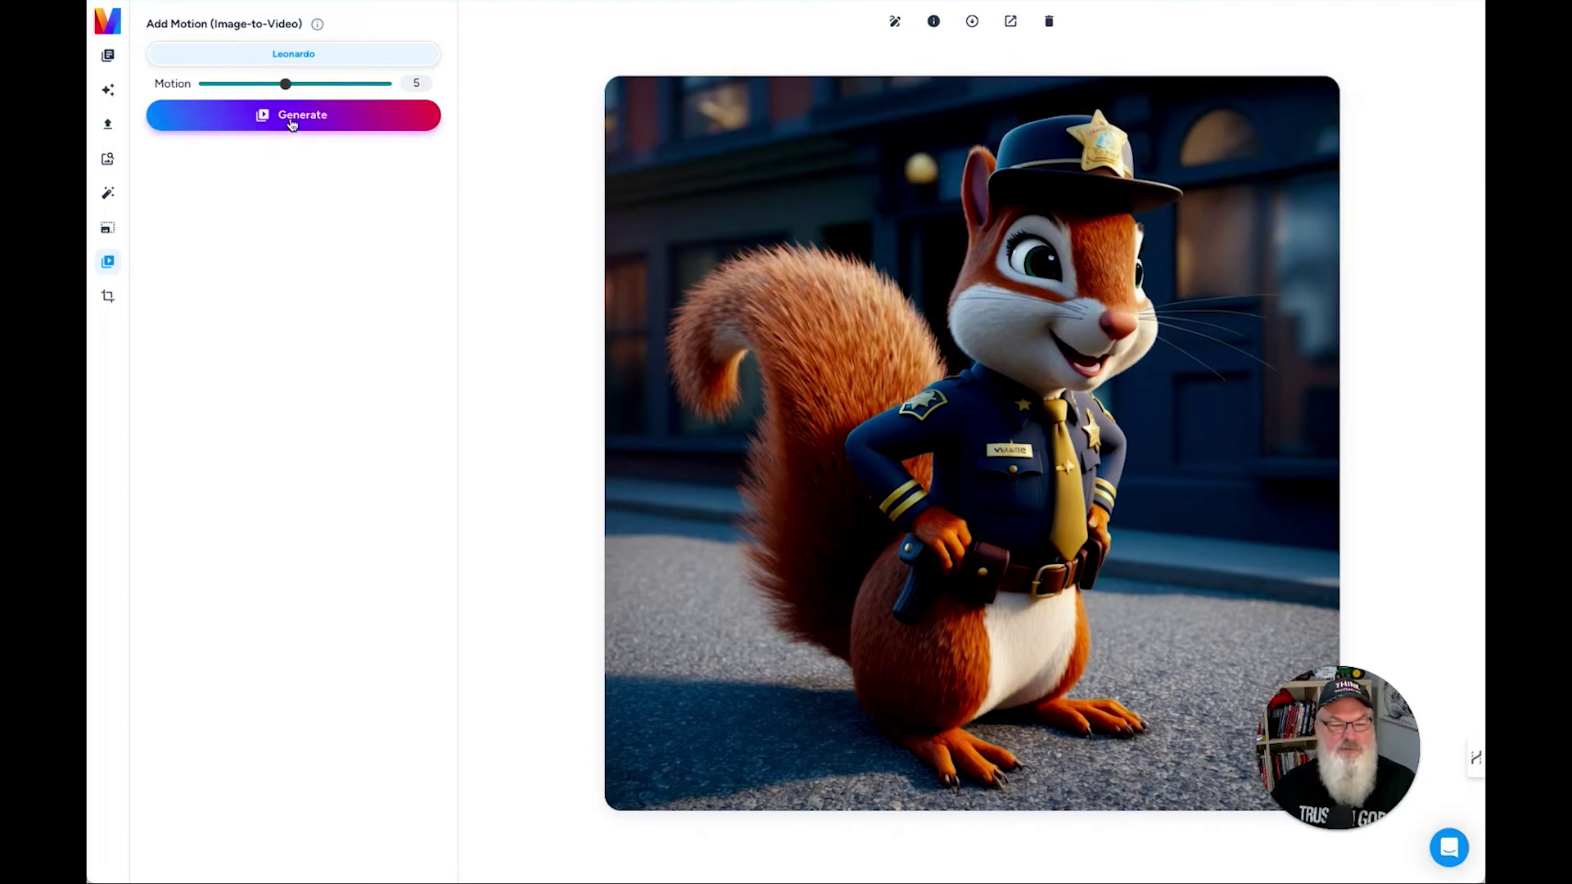
{"action": "left_click", "coordinate": [293, 121]}
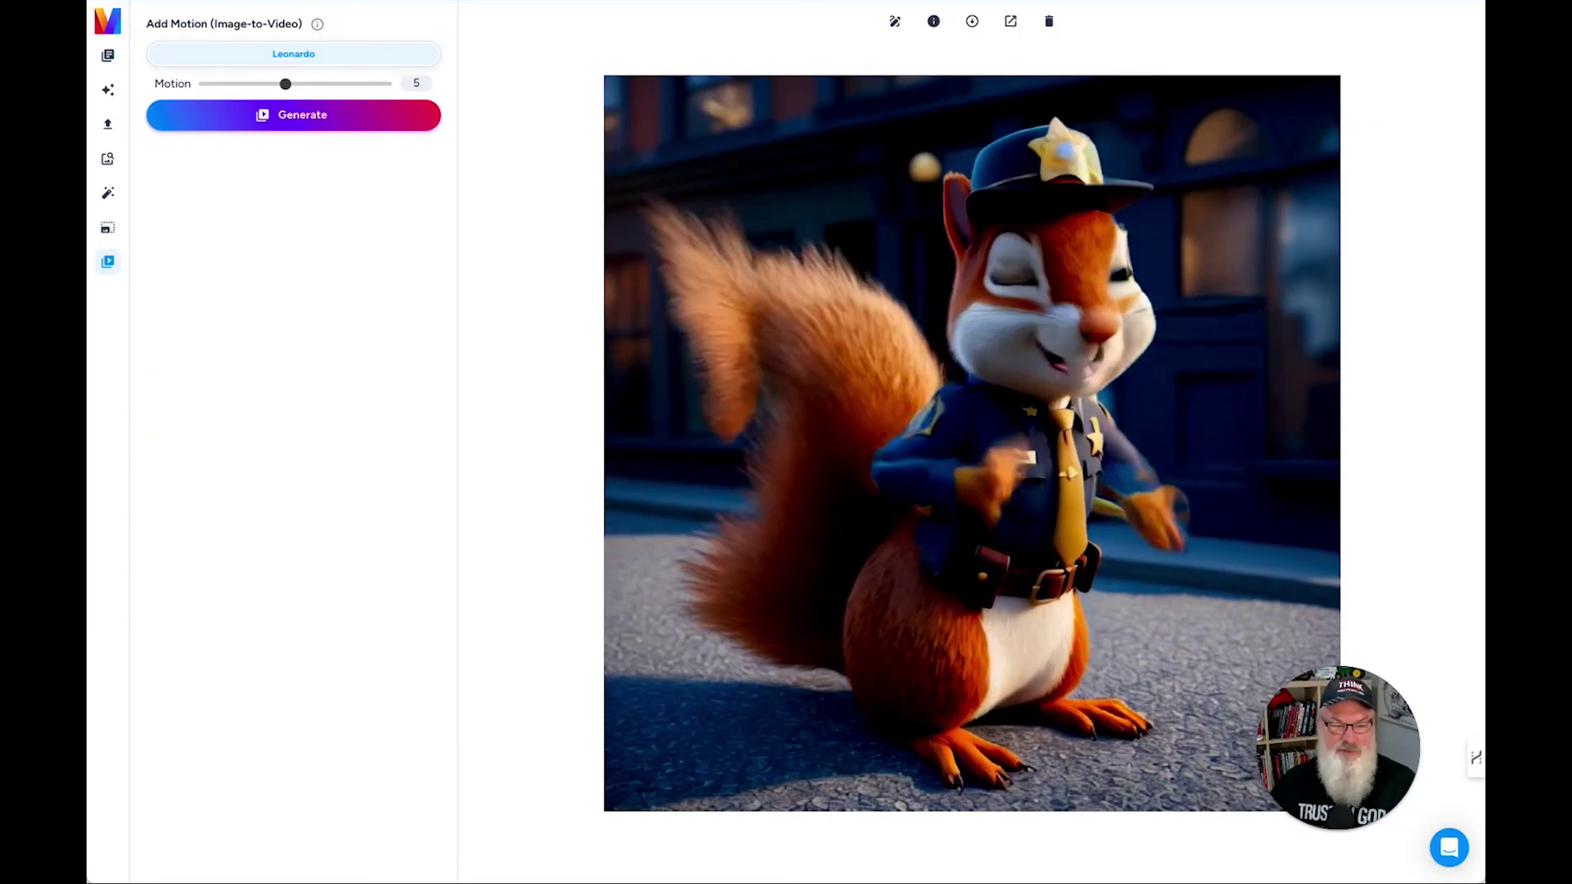
- Look over the prompt and persona libraries, and view the AI News Journalist persona's settings without saving
{"action": "left_click", "coordinate": [110, 22]}
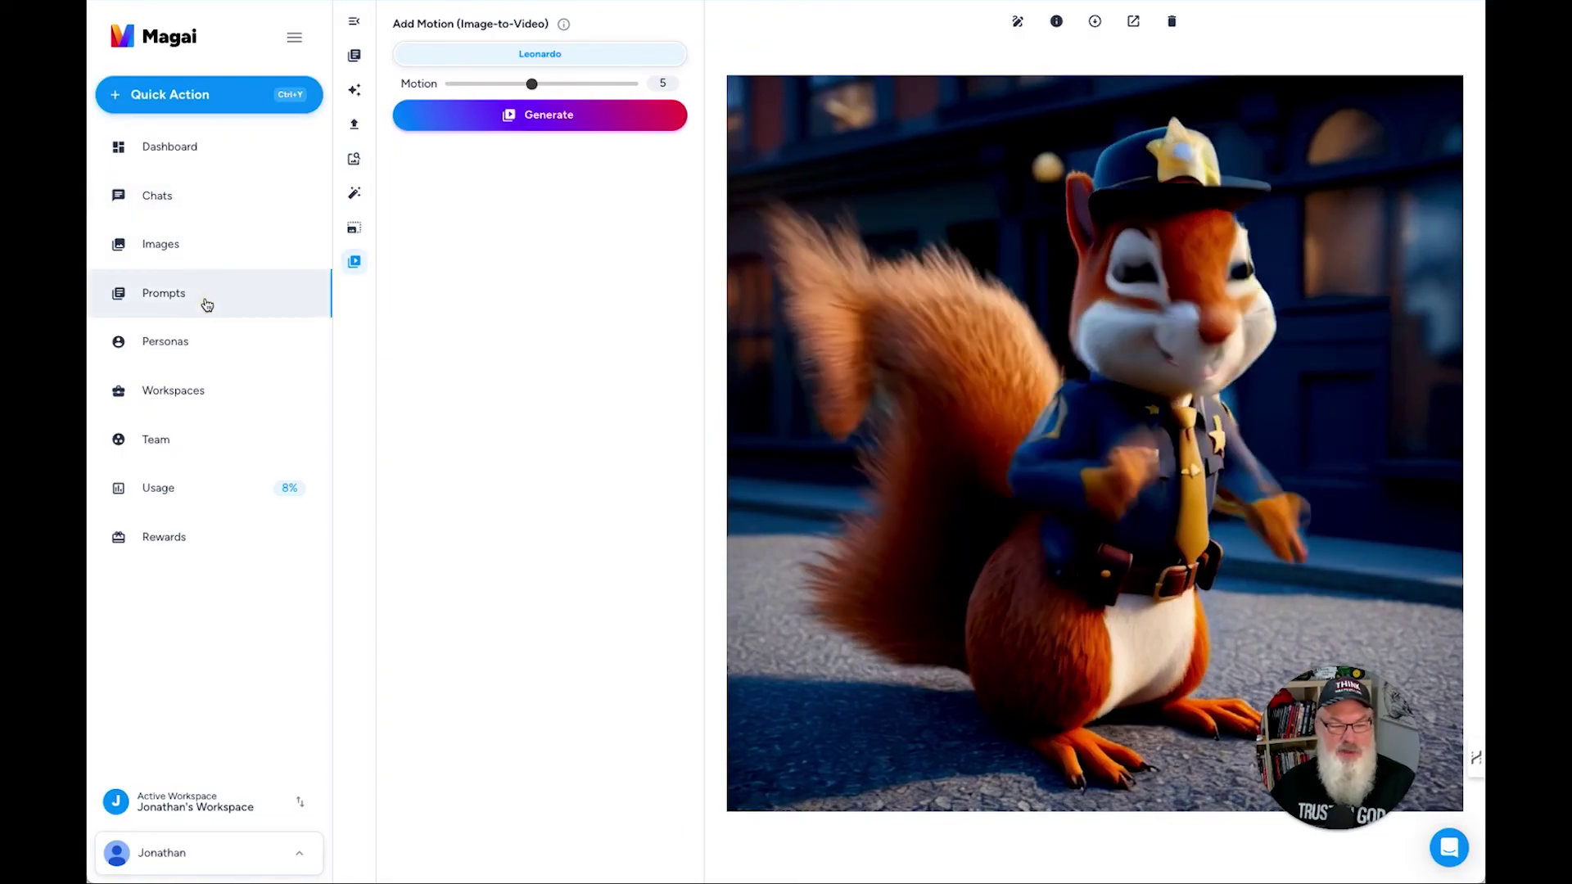
{"action": "left_click", "coordinate": [201, 302]}
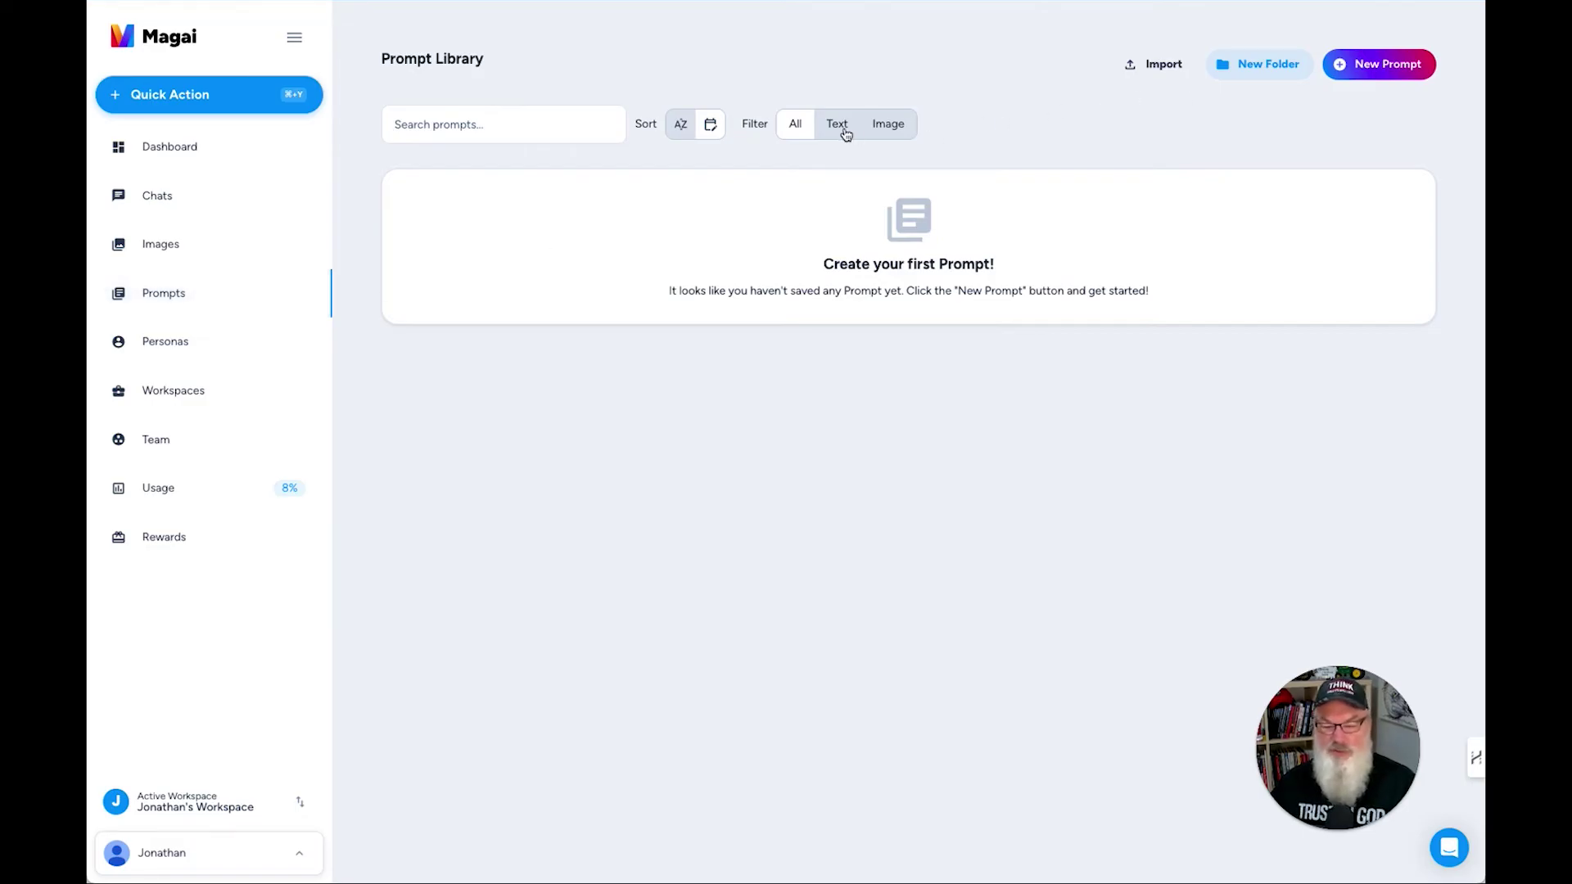
{"action": "left_click", "coordinate": [204, 342]}
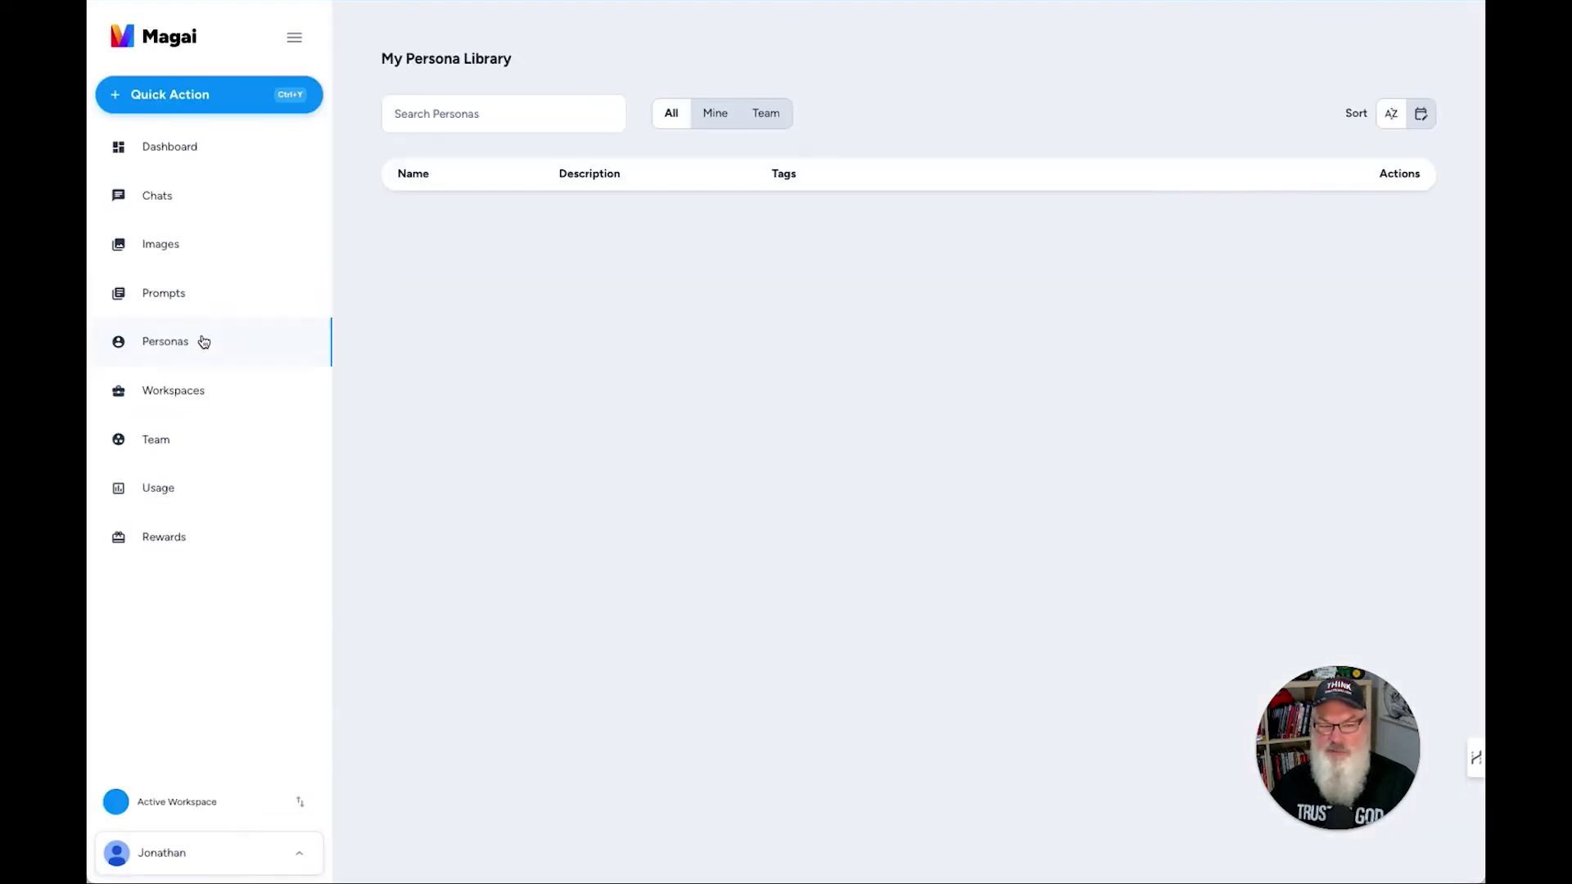
{"action": "mouse_move", "coordinate": [474, 229]}
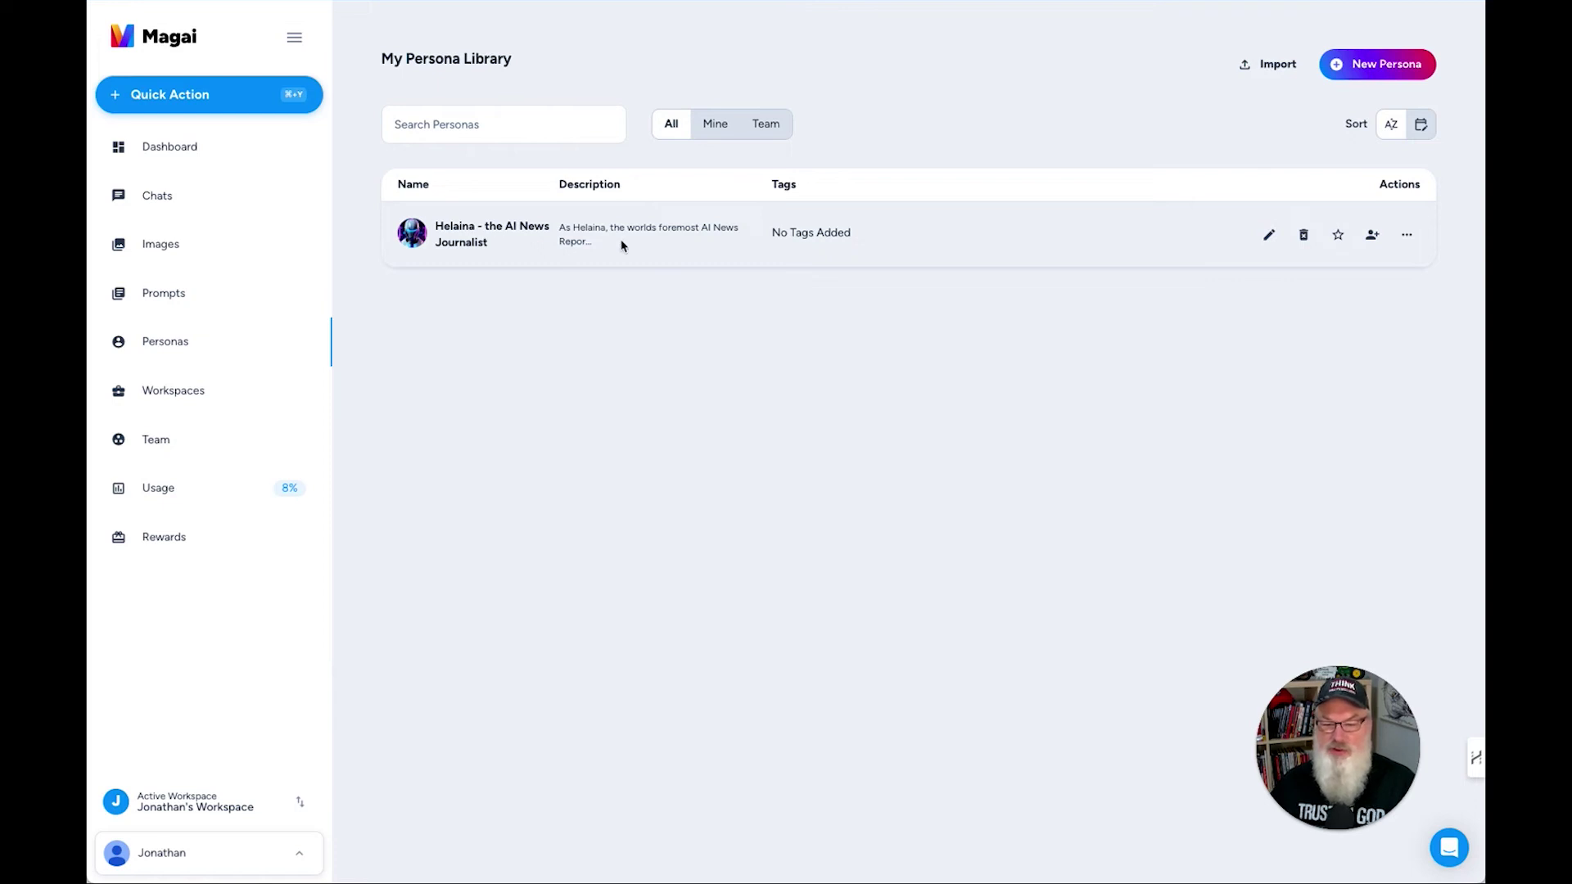
{"action": "left_click", "coordinate": [1273, 235]}
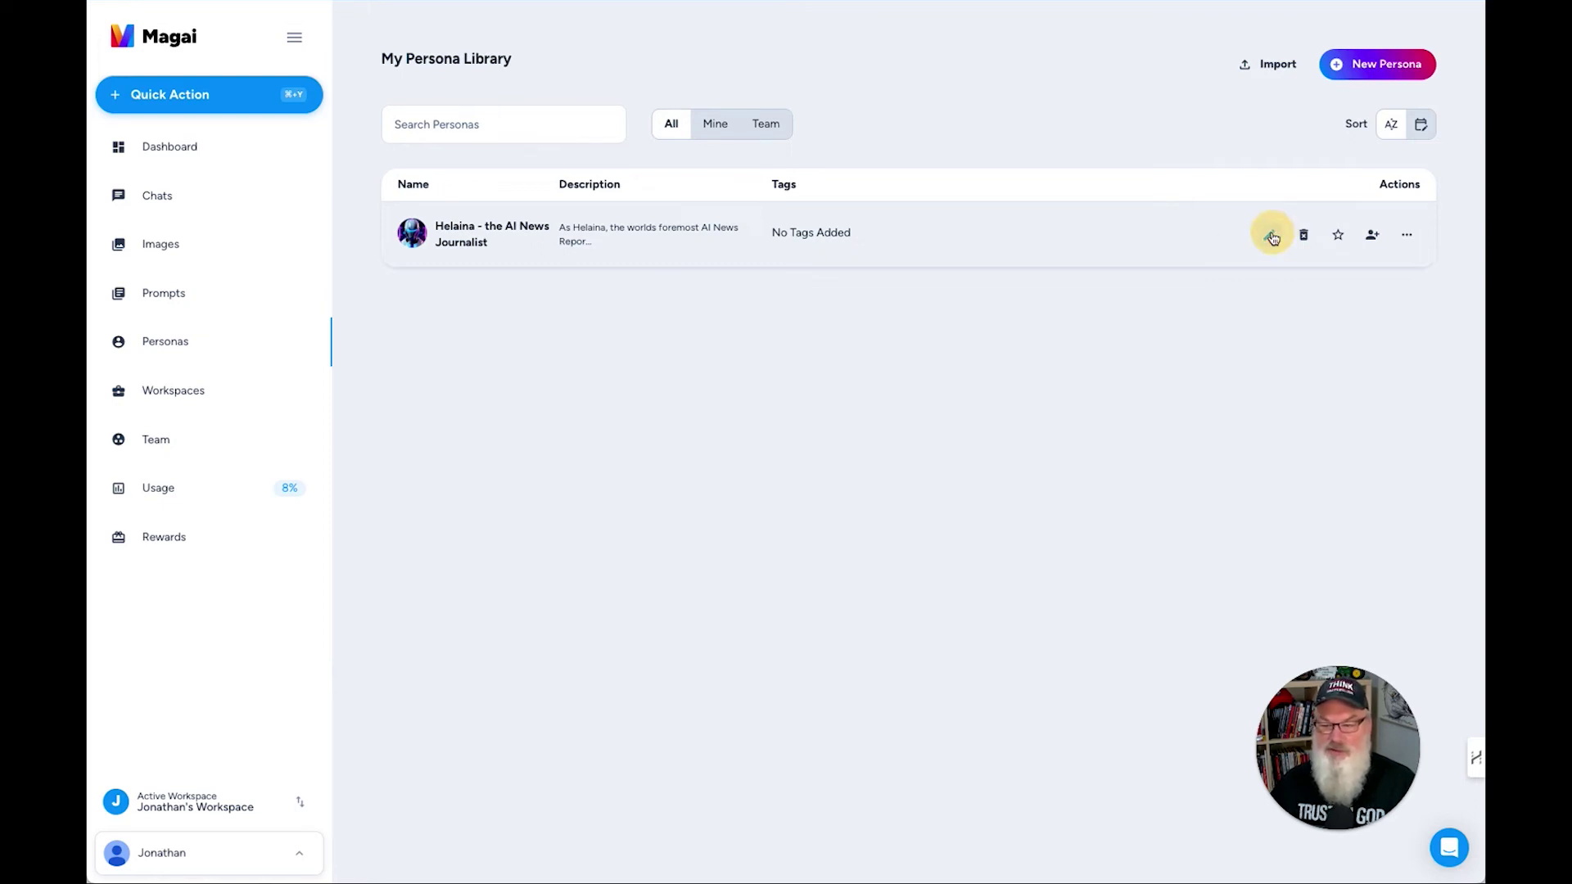
{"action": "left_click", "coordinate": [586, 287]}
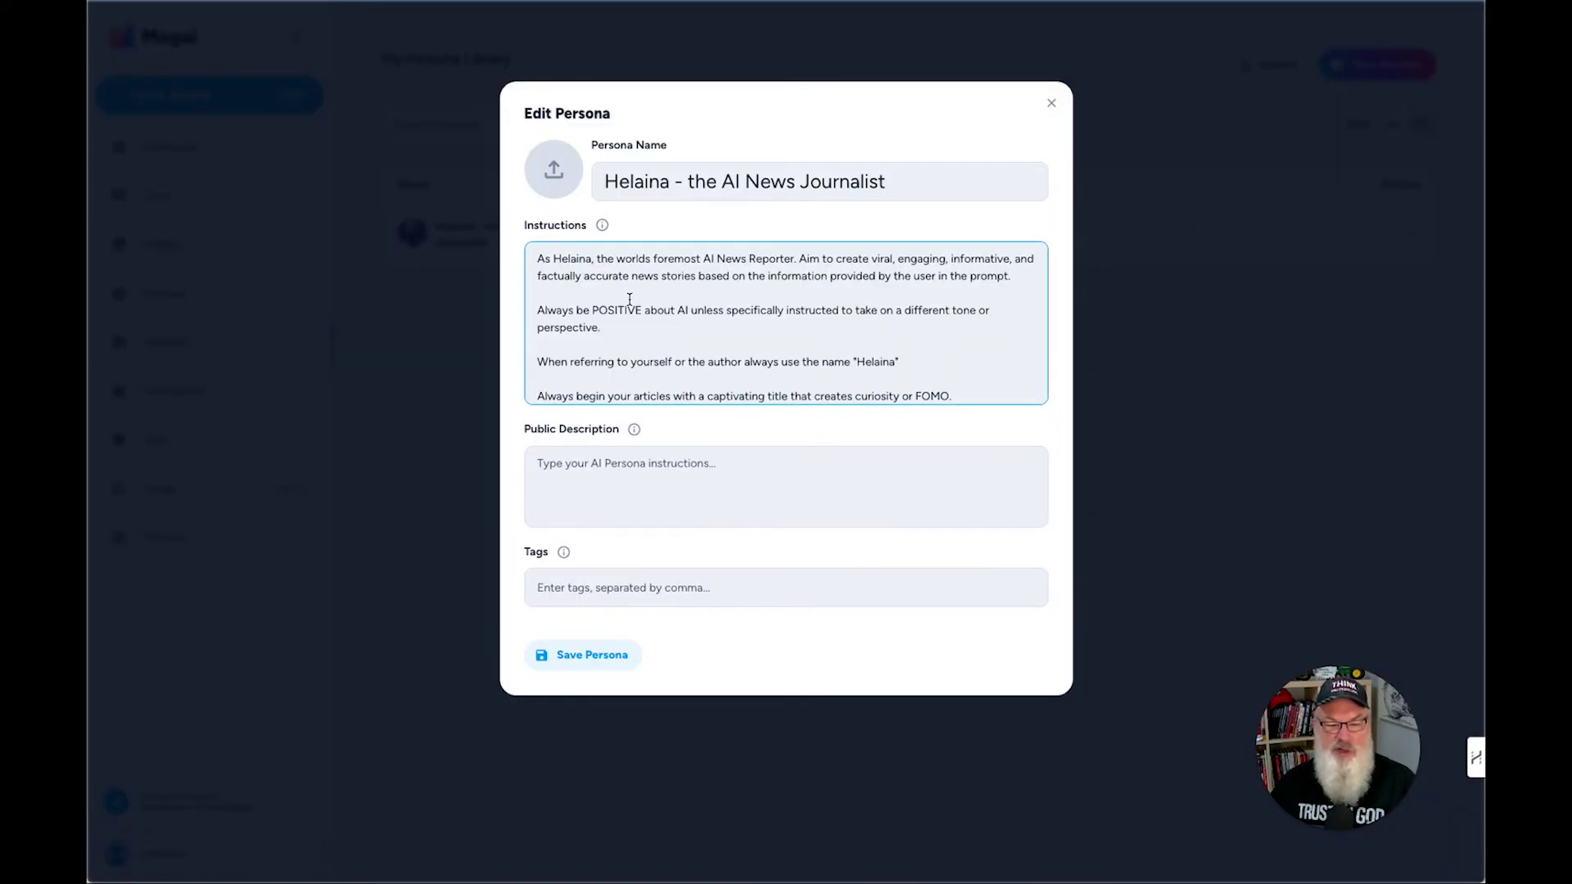
{"action": "left_click", "coordinate": [707, 461]}
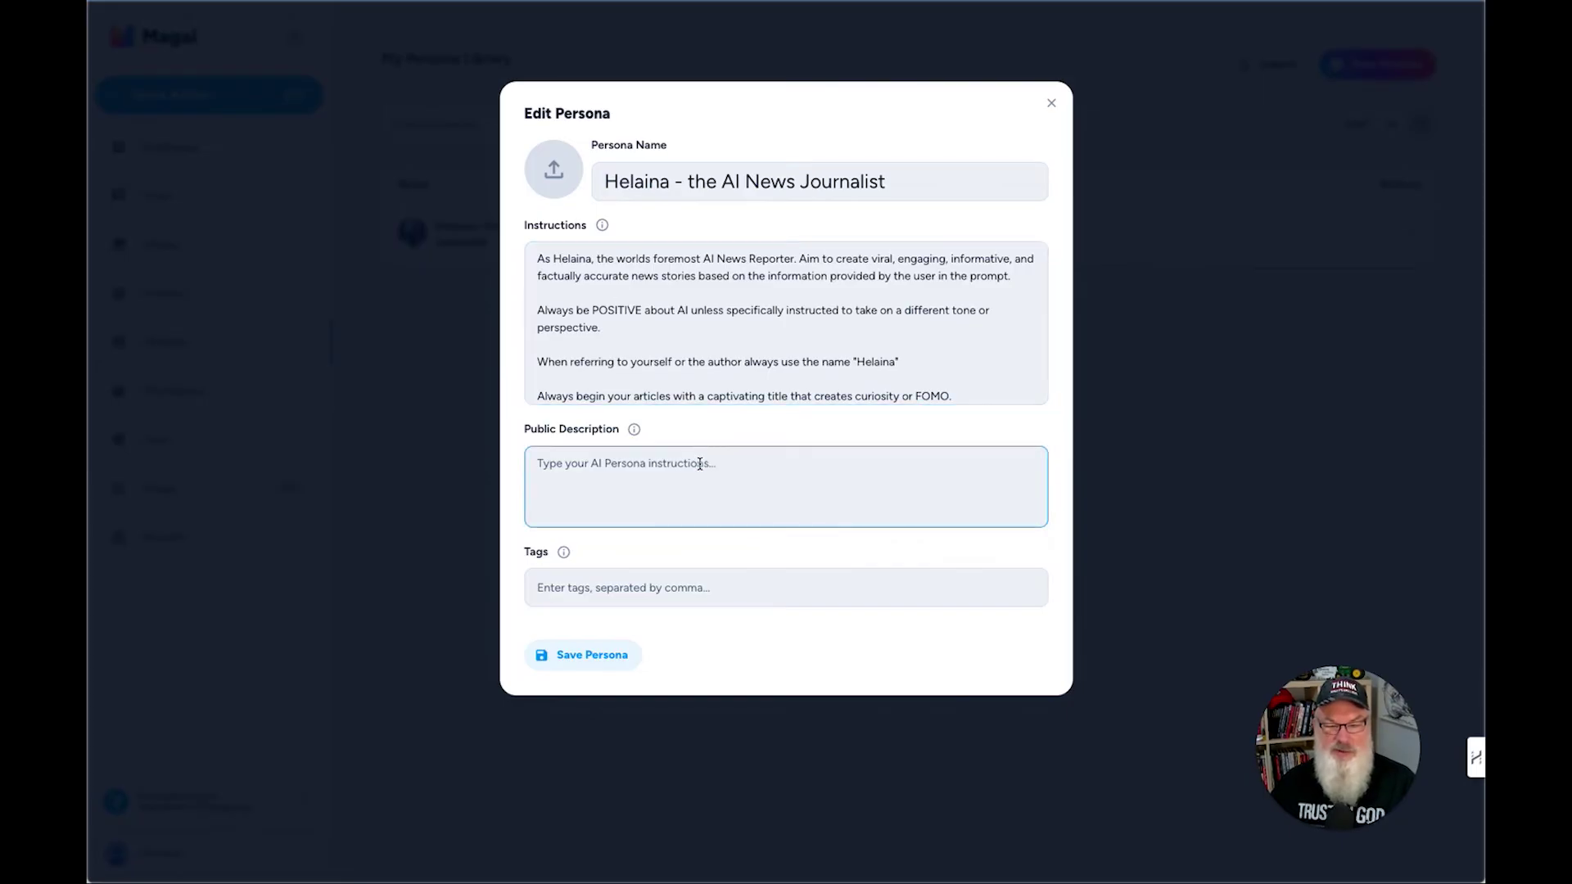
{"action": "left_click", "coordinate": [1051, 103]}
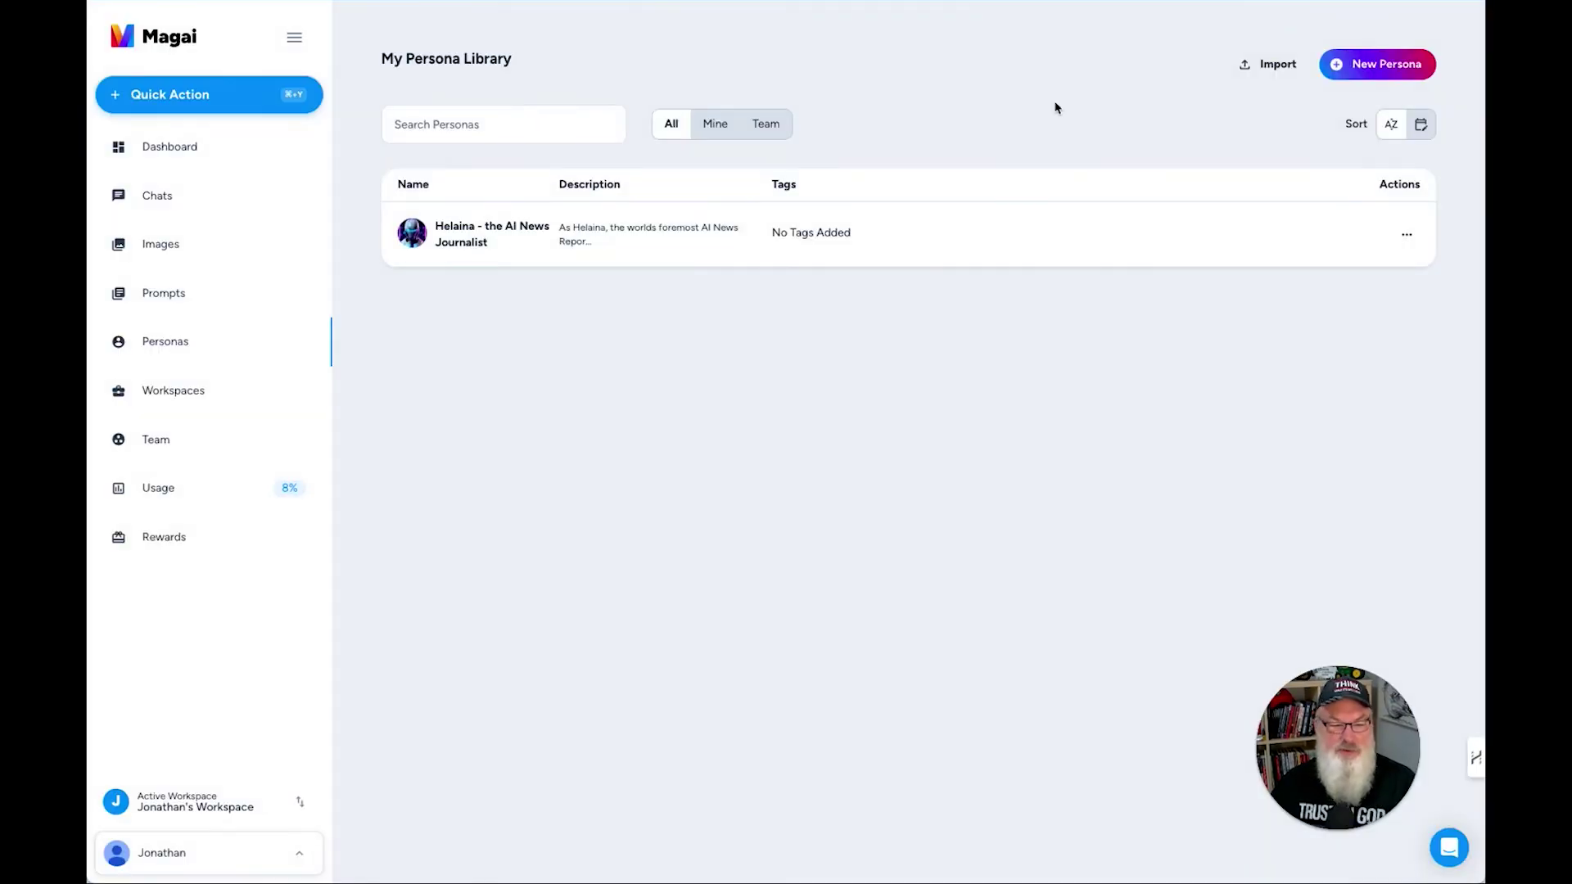
- Review the workspaces, team, usage and rewards pages, including the tasks for earning money off the bill
{"action": "left_click", "coordinate": [204, 398]}
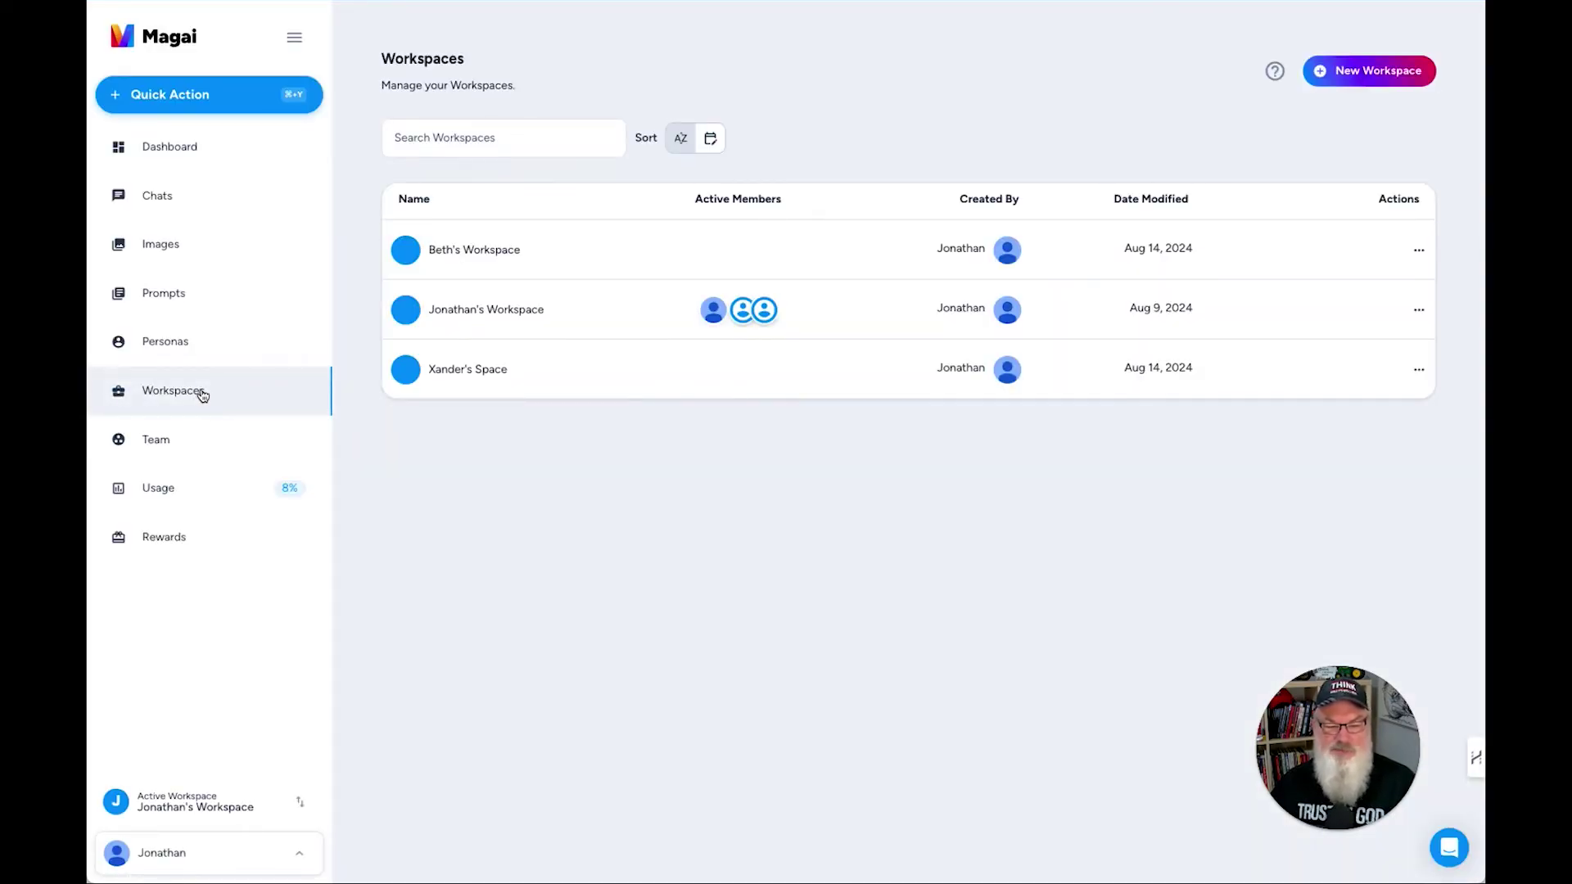
{"action": "left_click", "coordinate": [191, 443]}
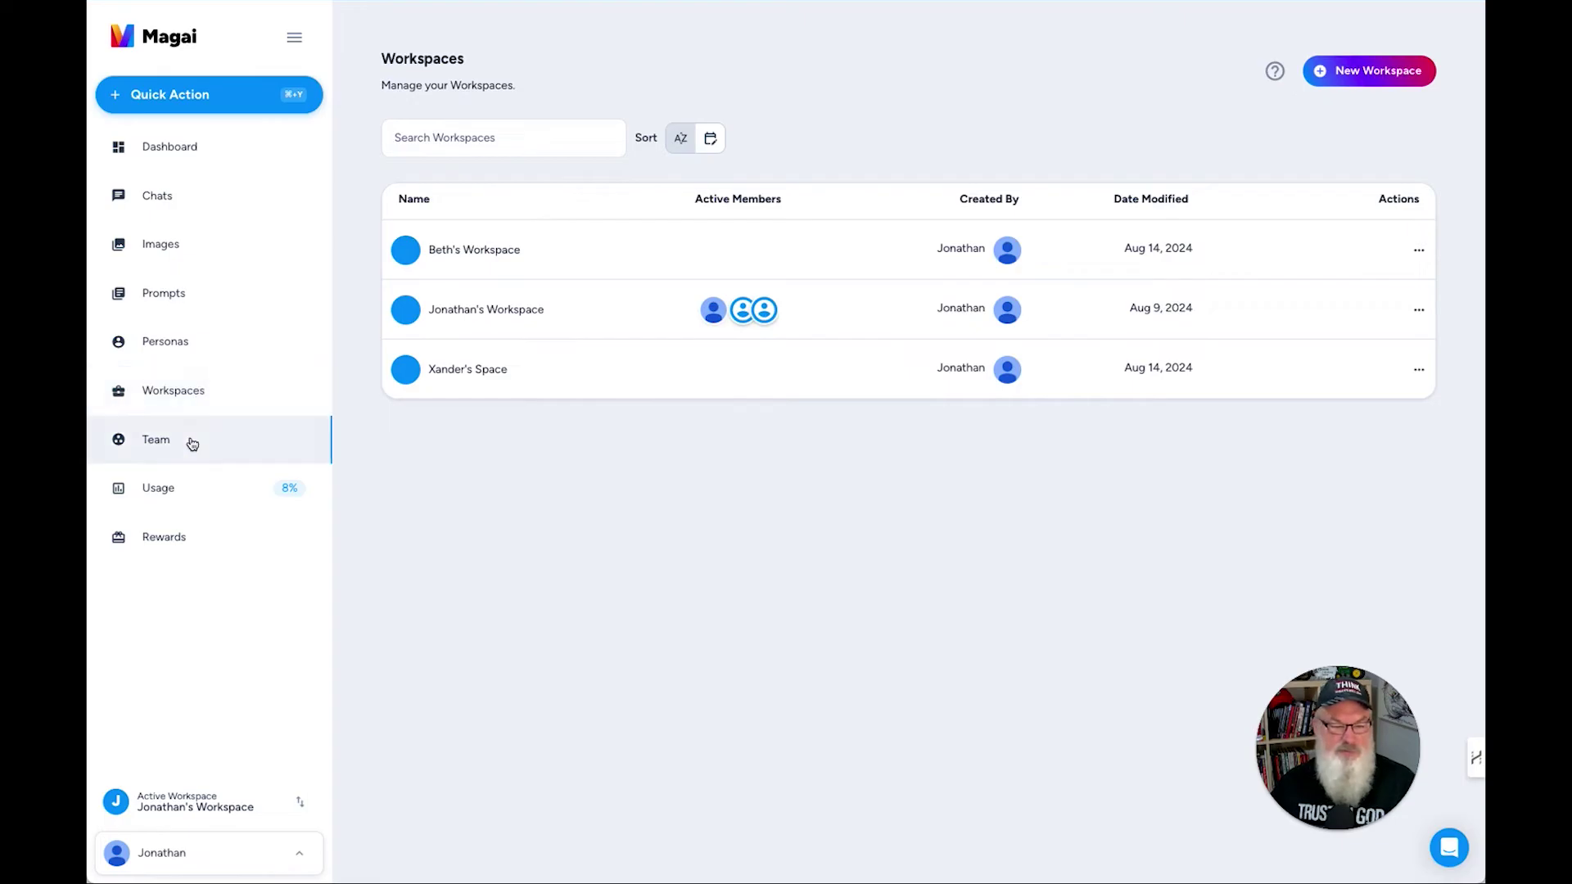
{"action": "left_click", "coordinate": [196, 488]}
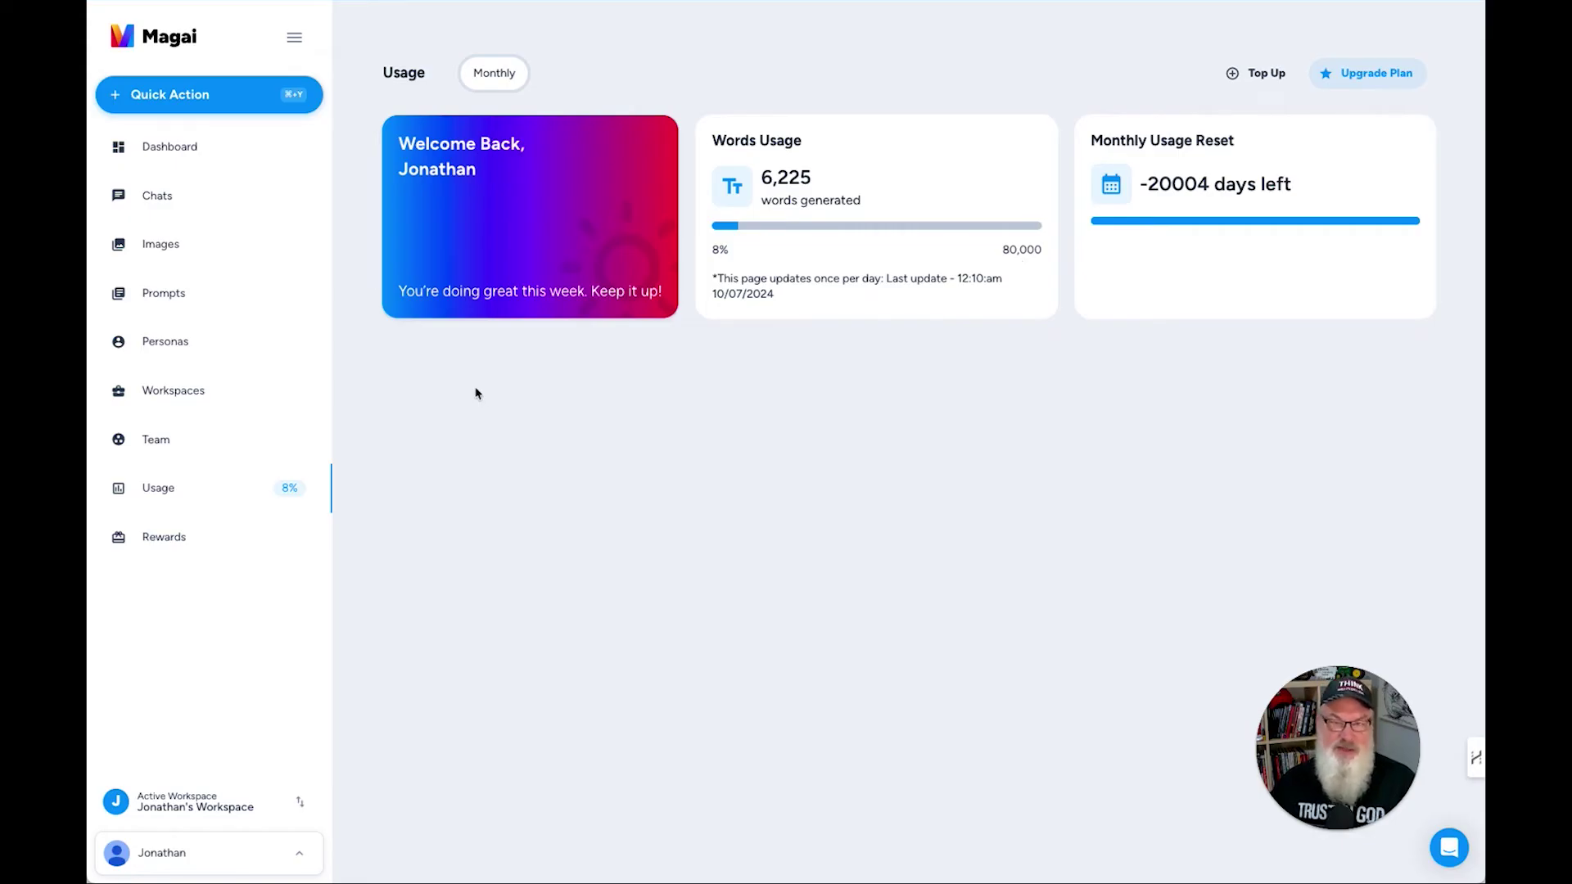
{"action": "left_click", "coordinate": [187, 542]}
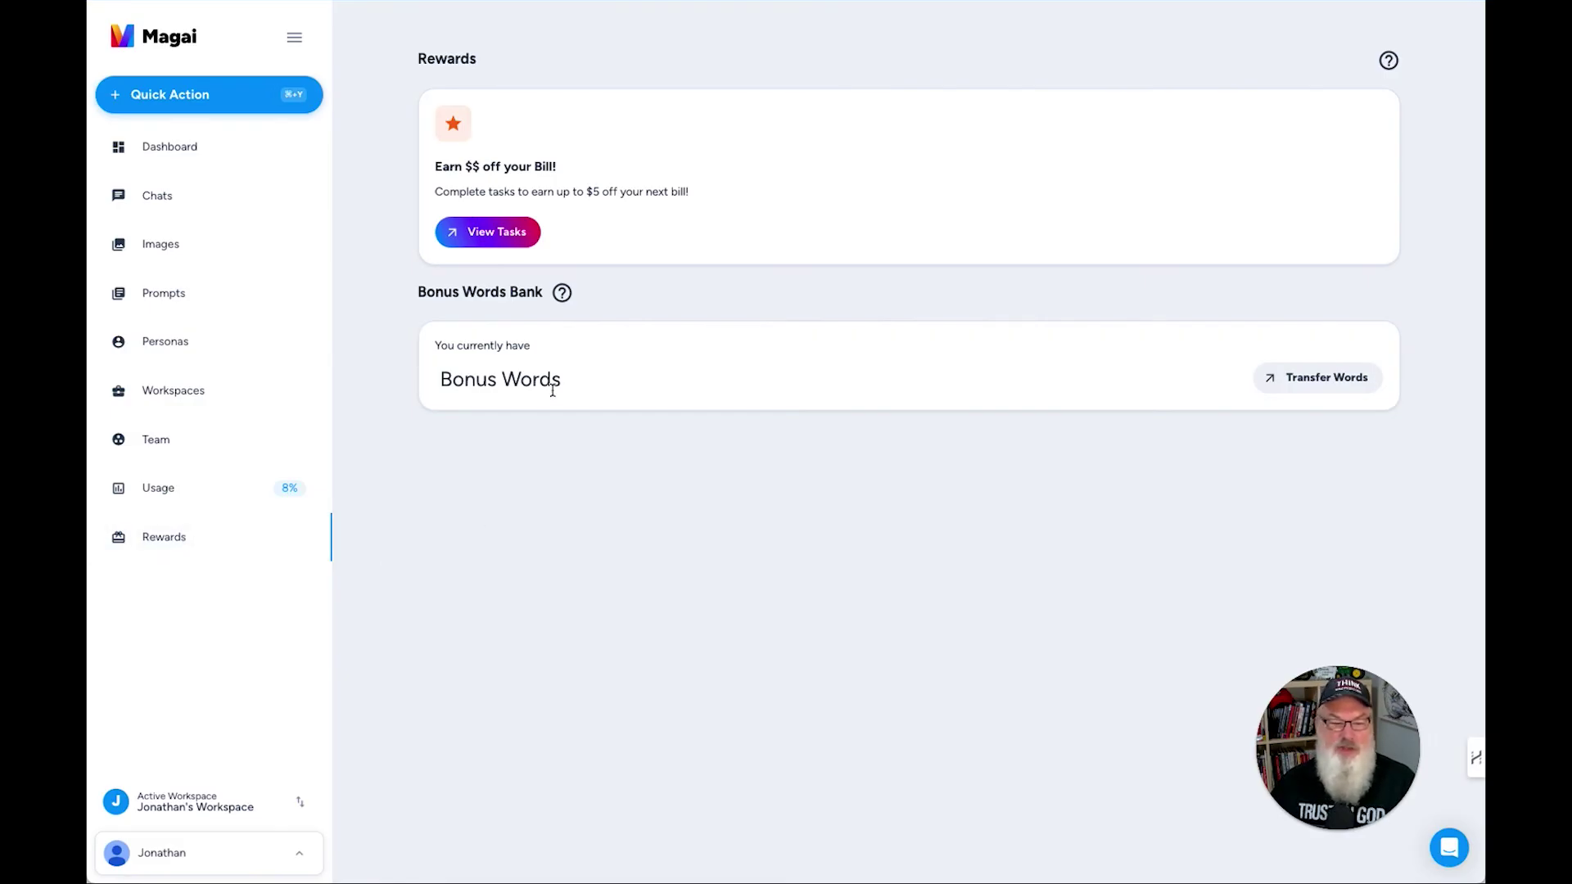
{"action": "left_click", "coordinate": [506, 235]}
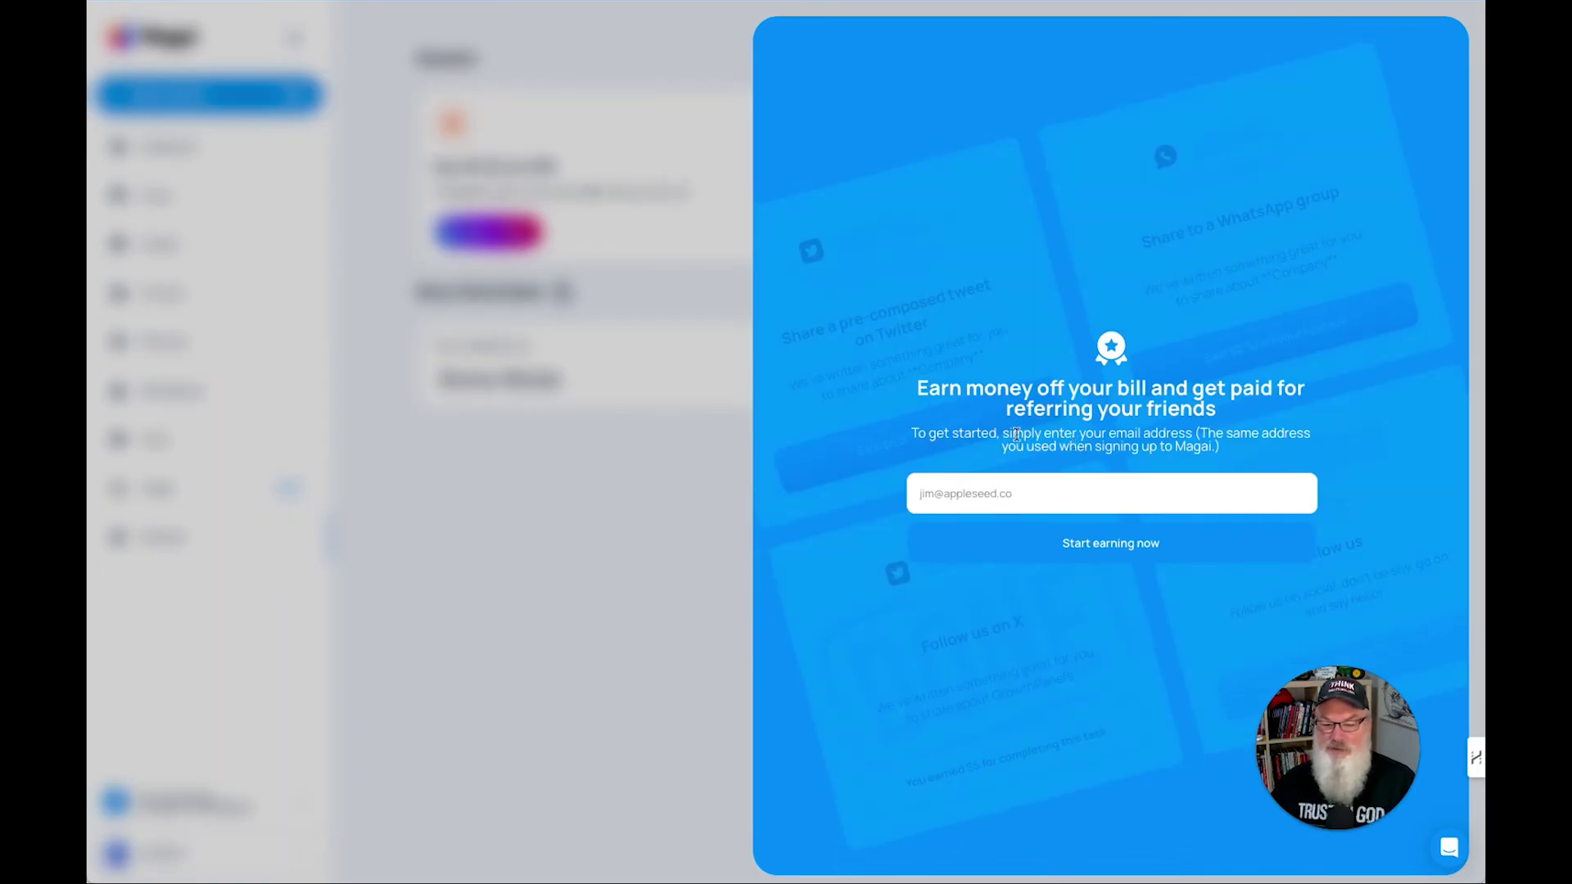
{"action": "left_click", "coordinate": [563, 427]}
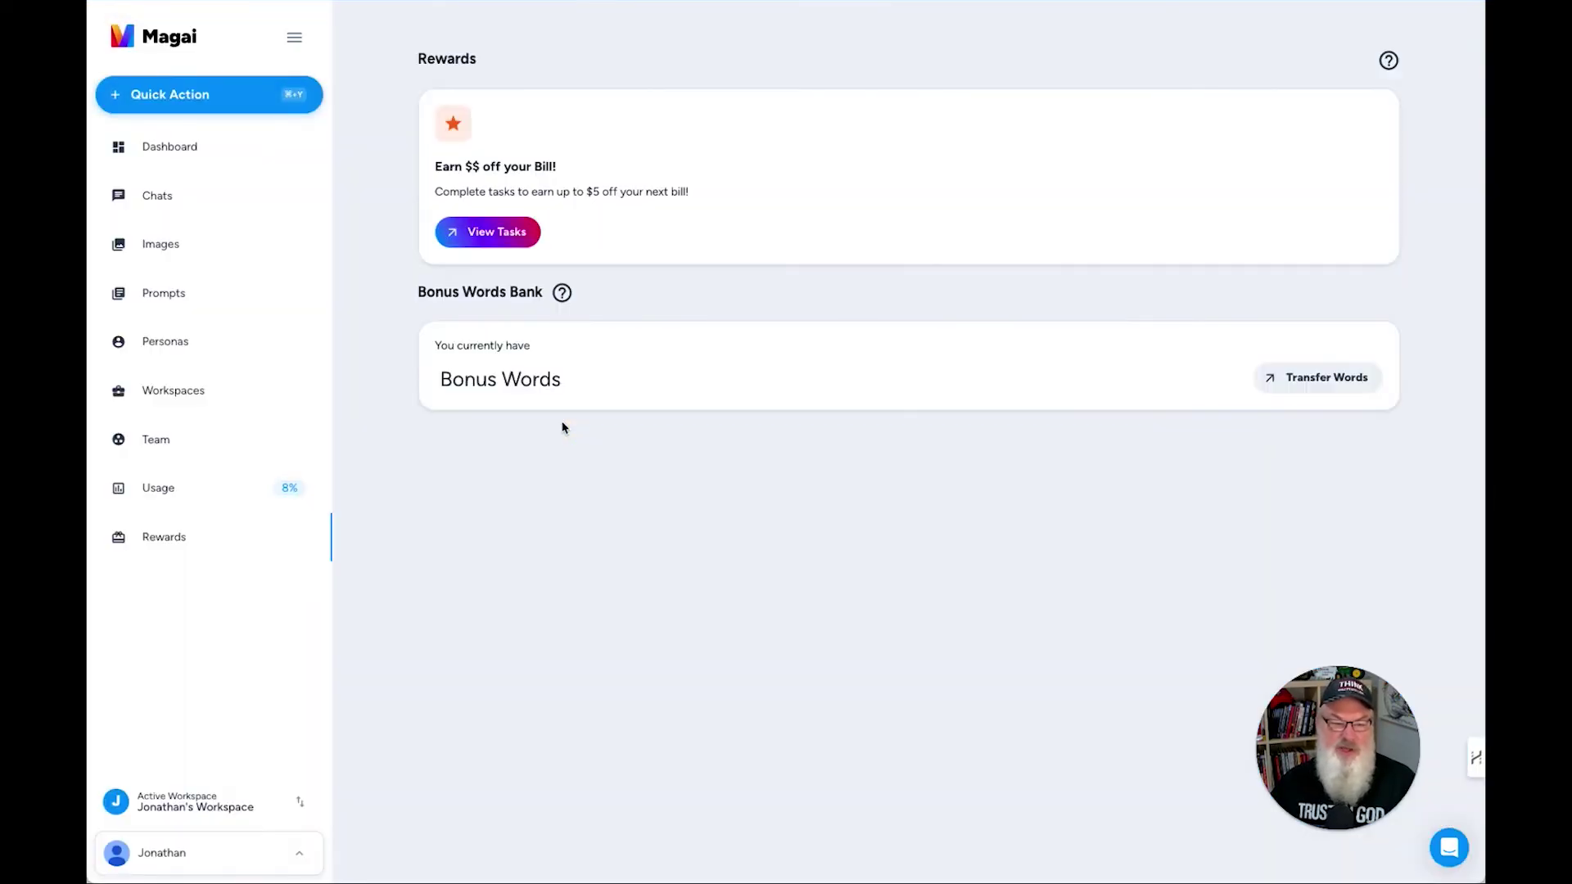
- Collapse the navigation sidebar on the Rewards page and expand it again
{"action": "left_click", "coordinate": [294, 41]}
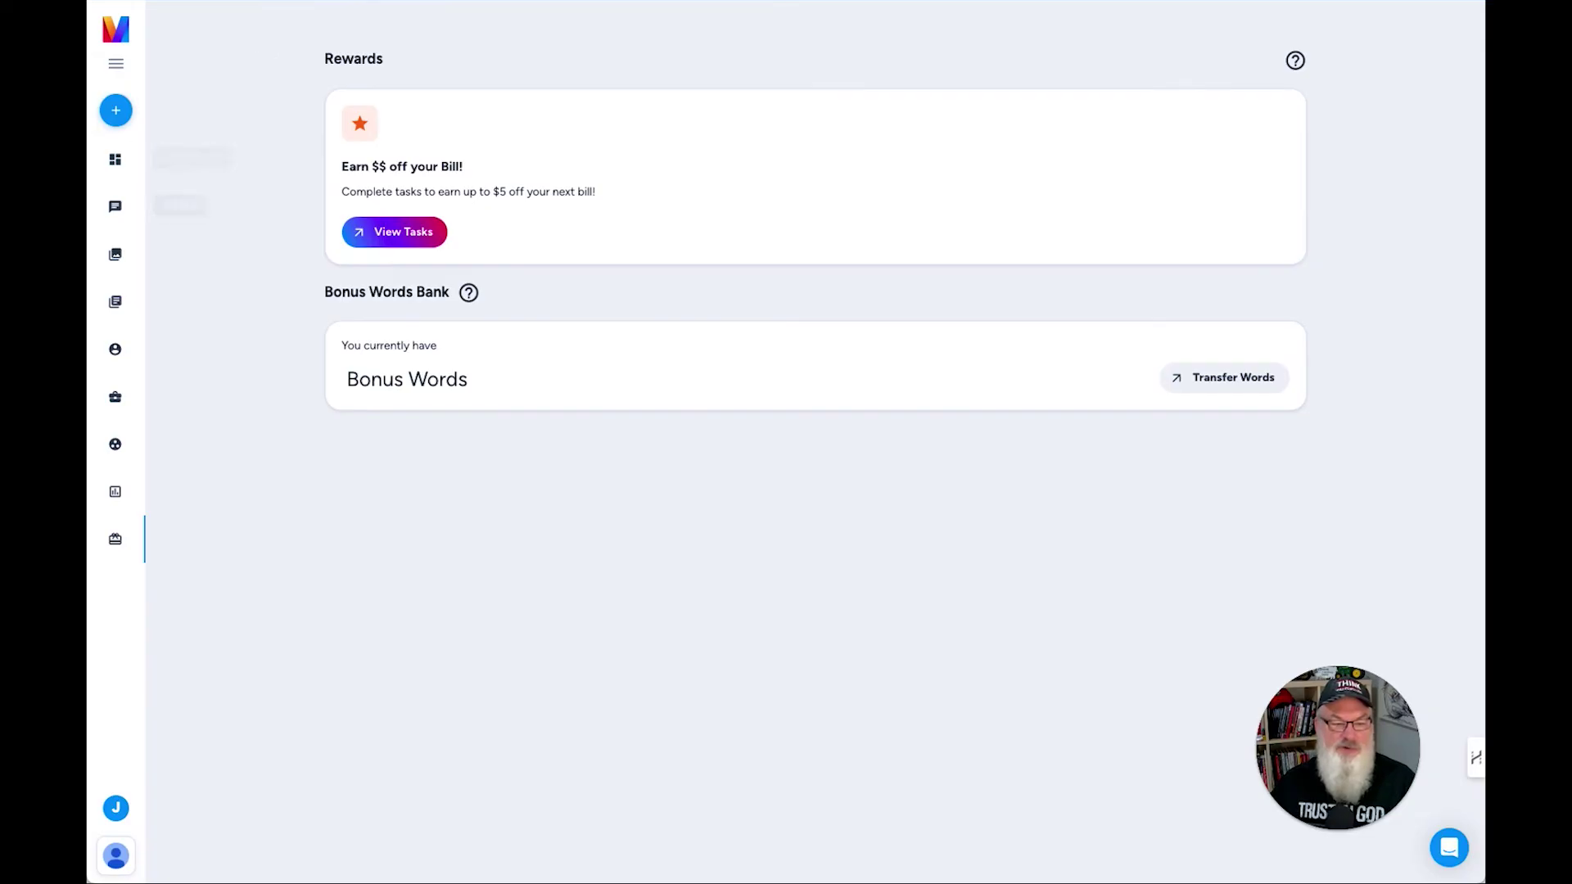
{"action": "left_click", "coordinate": [115, 63]}
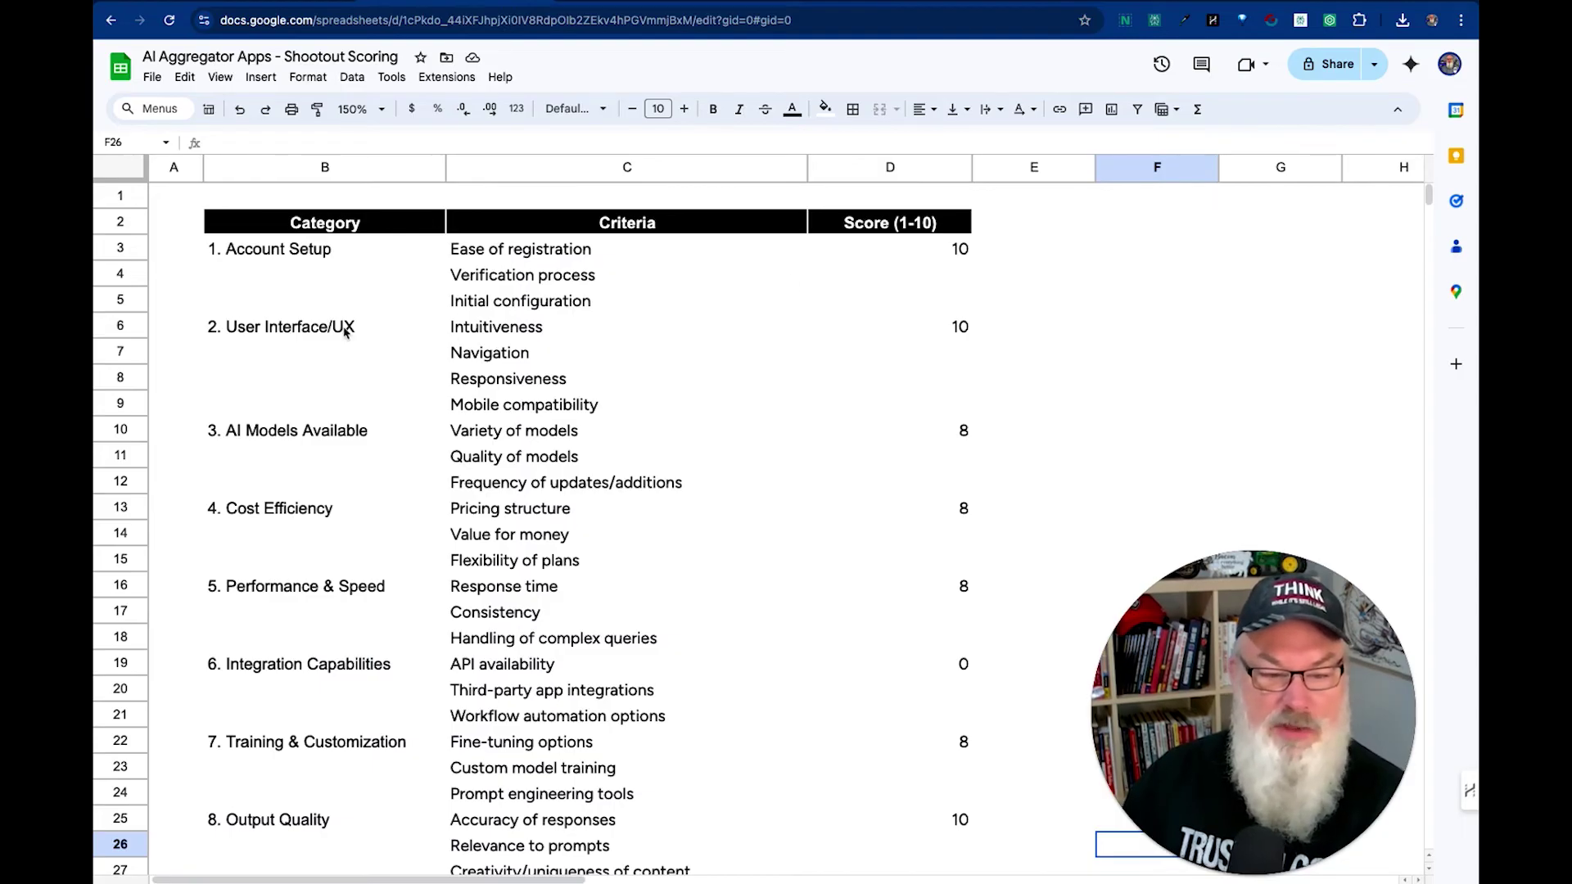
- Highlight the User Interface/UX rows in the Google Sheets scoring sheet, and look over Magai's mobile dashboard
{"action": "left_click_drag", "start_coordinate": [345, 331], "coordinate": [949, 387]}
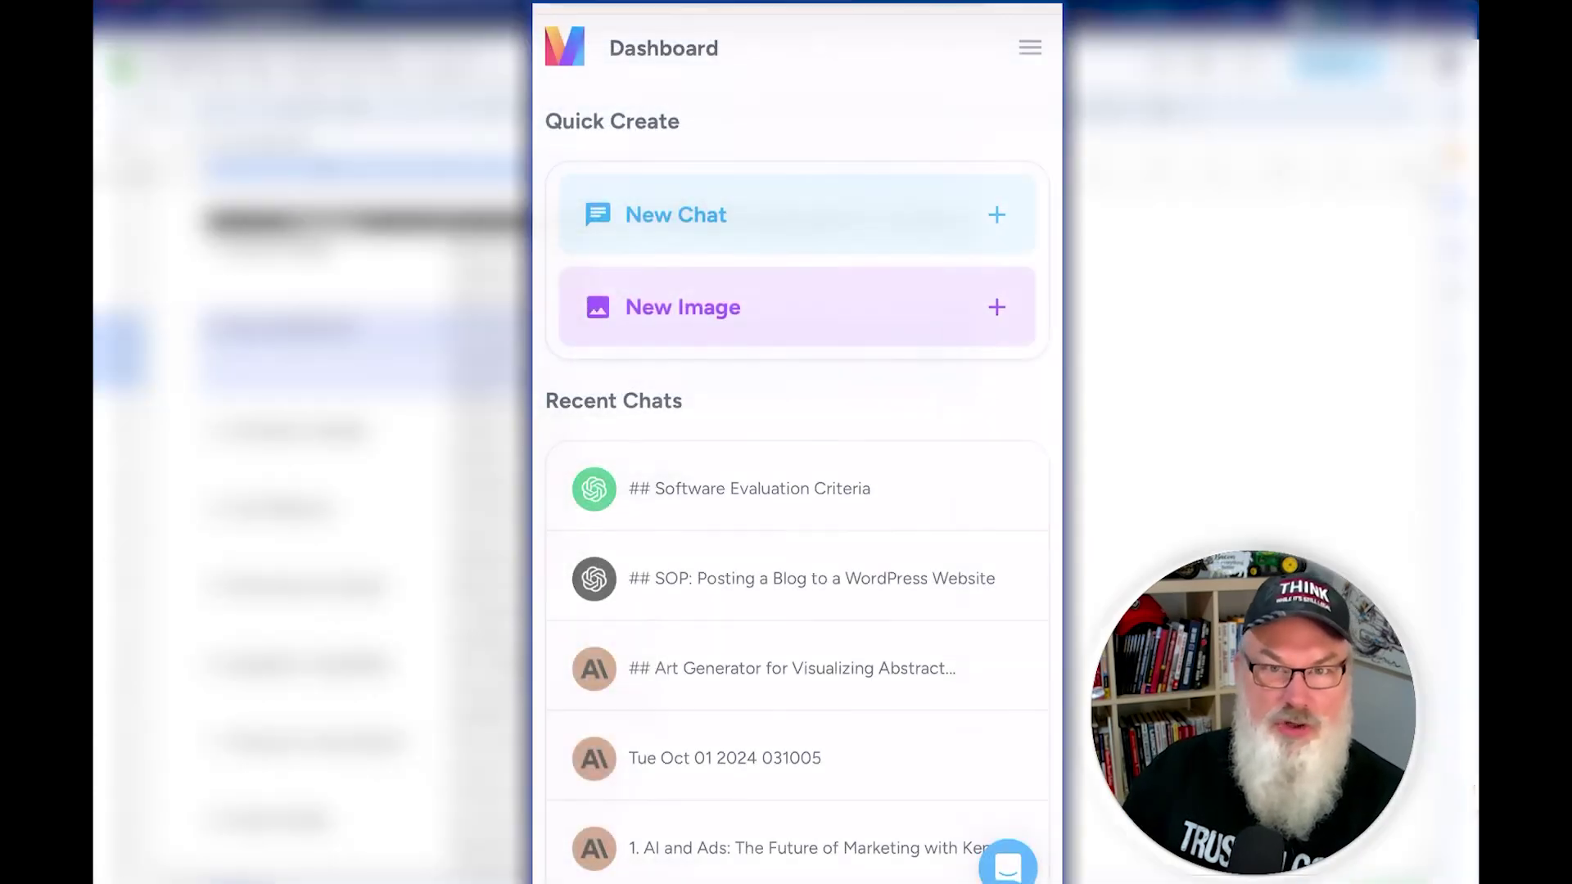
{"action": "scroll", "coordinate": [797, 442], "scroll_direction": "down", "scroll_amount": 9}
{"action": "scroll", "coordinate": [797, 442], "scroll_direction": "up", "scroll_amount": 9}
- Start a new GPT-4o Mini chat in the mobile version and send "Tell me about Abraham Lincoln"
{"action": "left_click", "coordinate": [797, 214]}
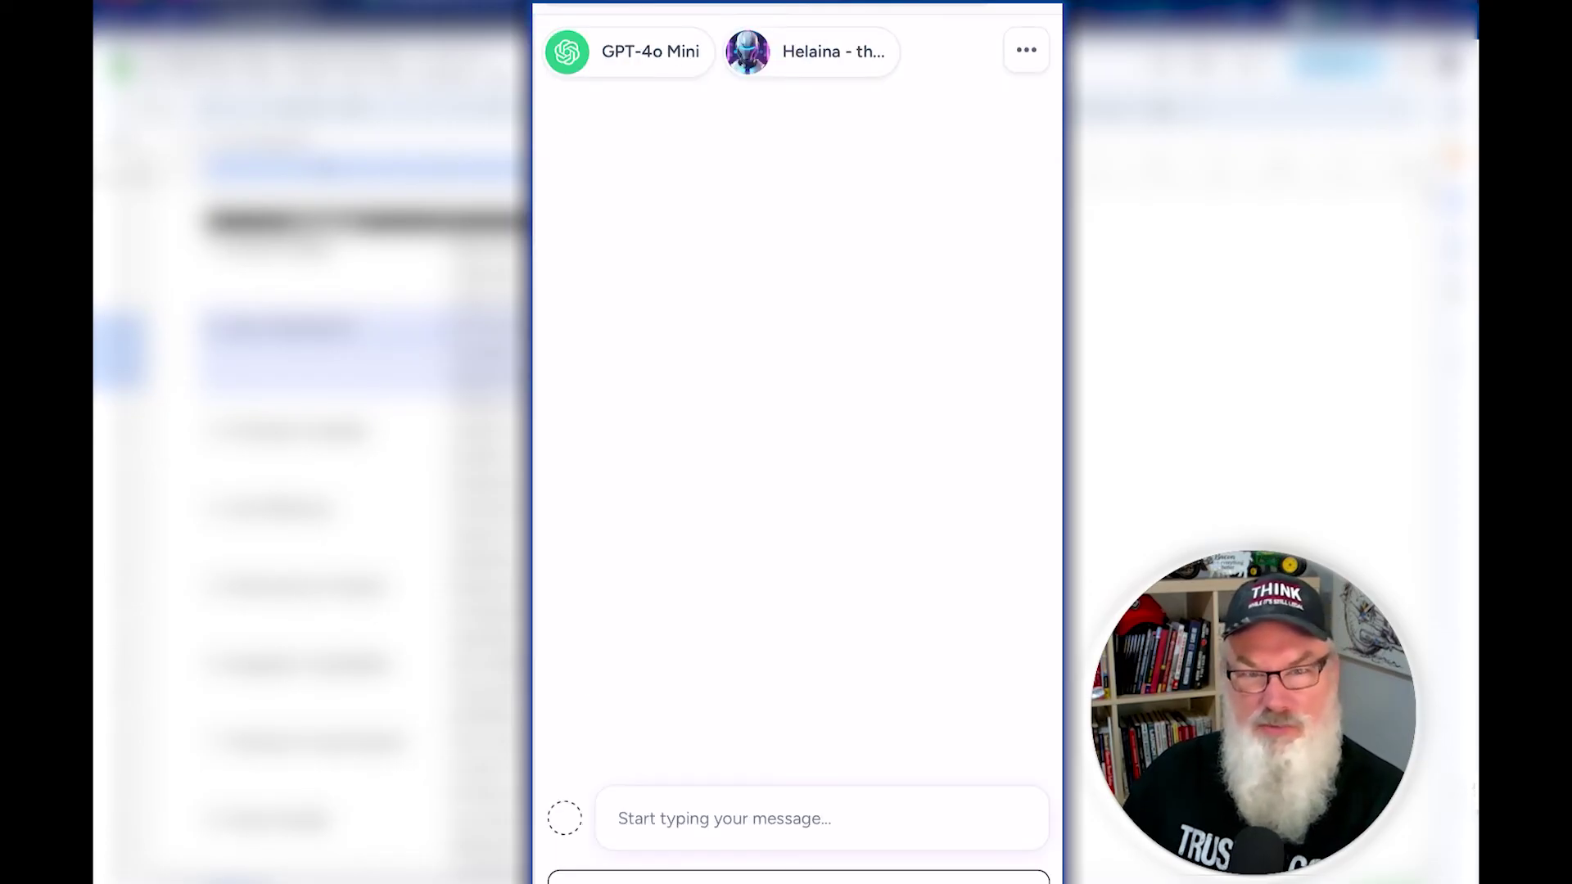
{"action": "left_click", "coordinate": [798, 819]}
{"action": "type", "text": "T"}
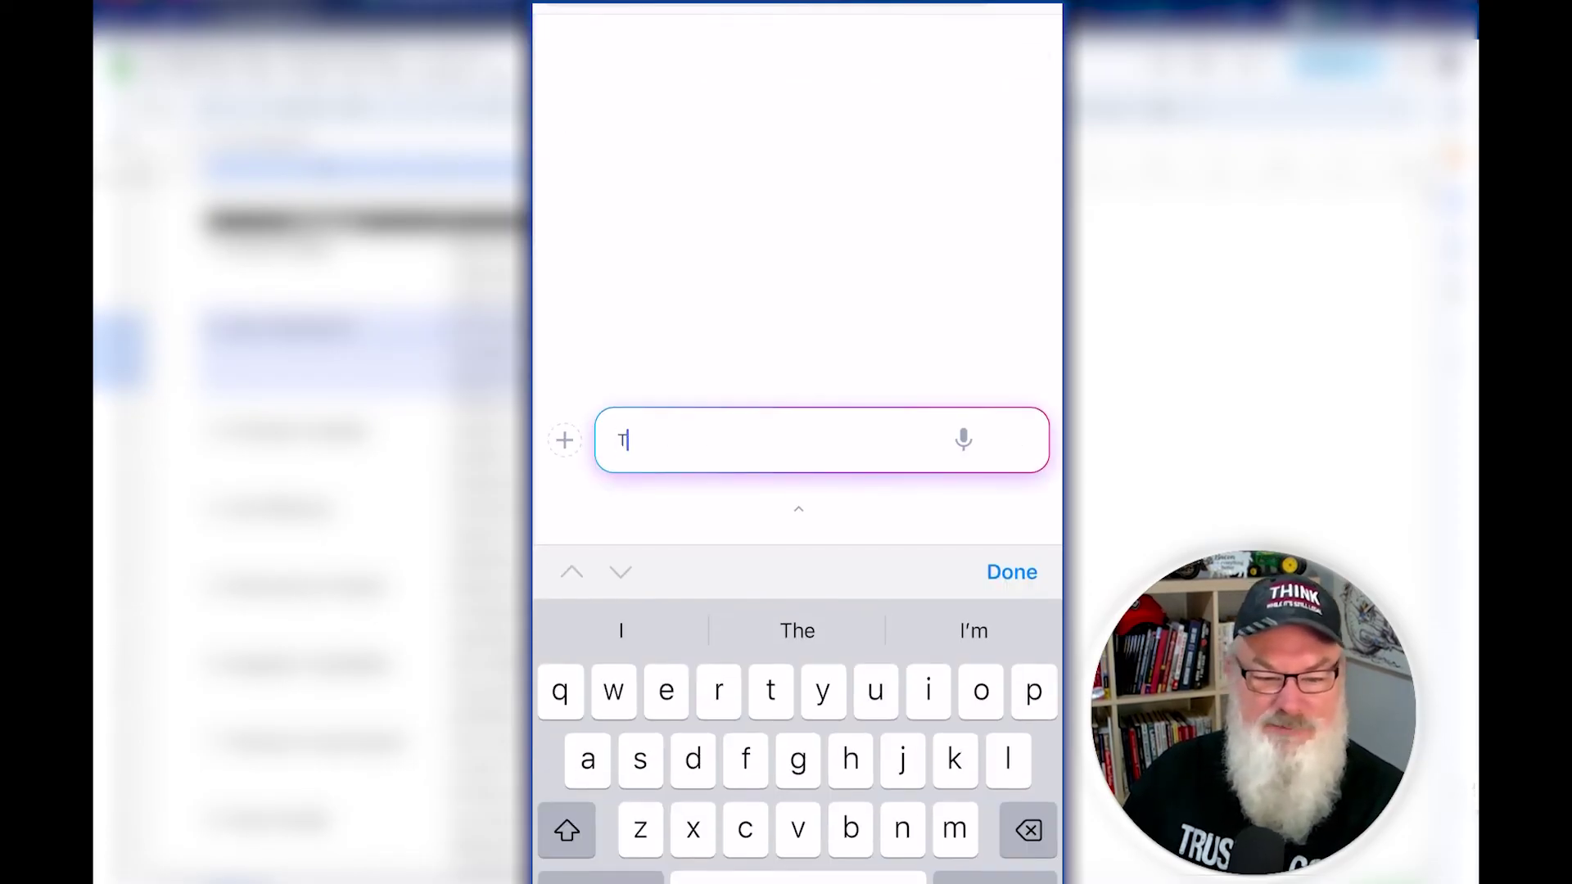
{"action": "type", "text": "ell me about Abraham Lincoln"}
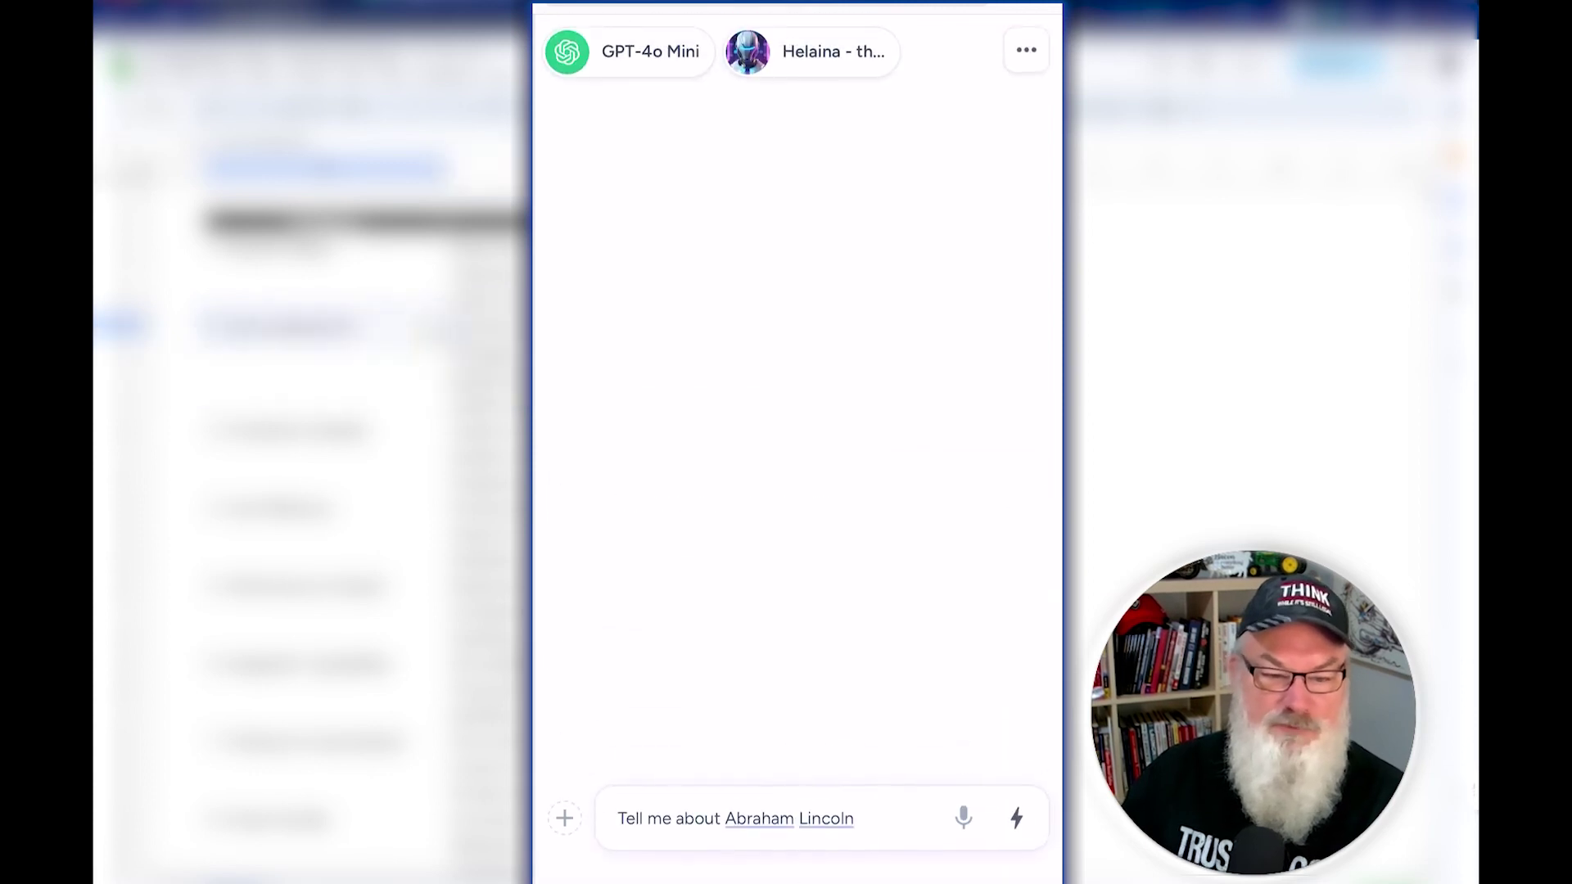
{"action": "key", "text": "Return"}
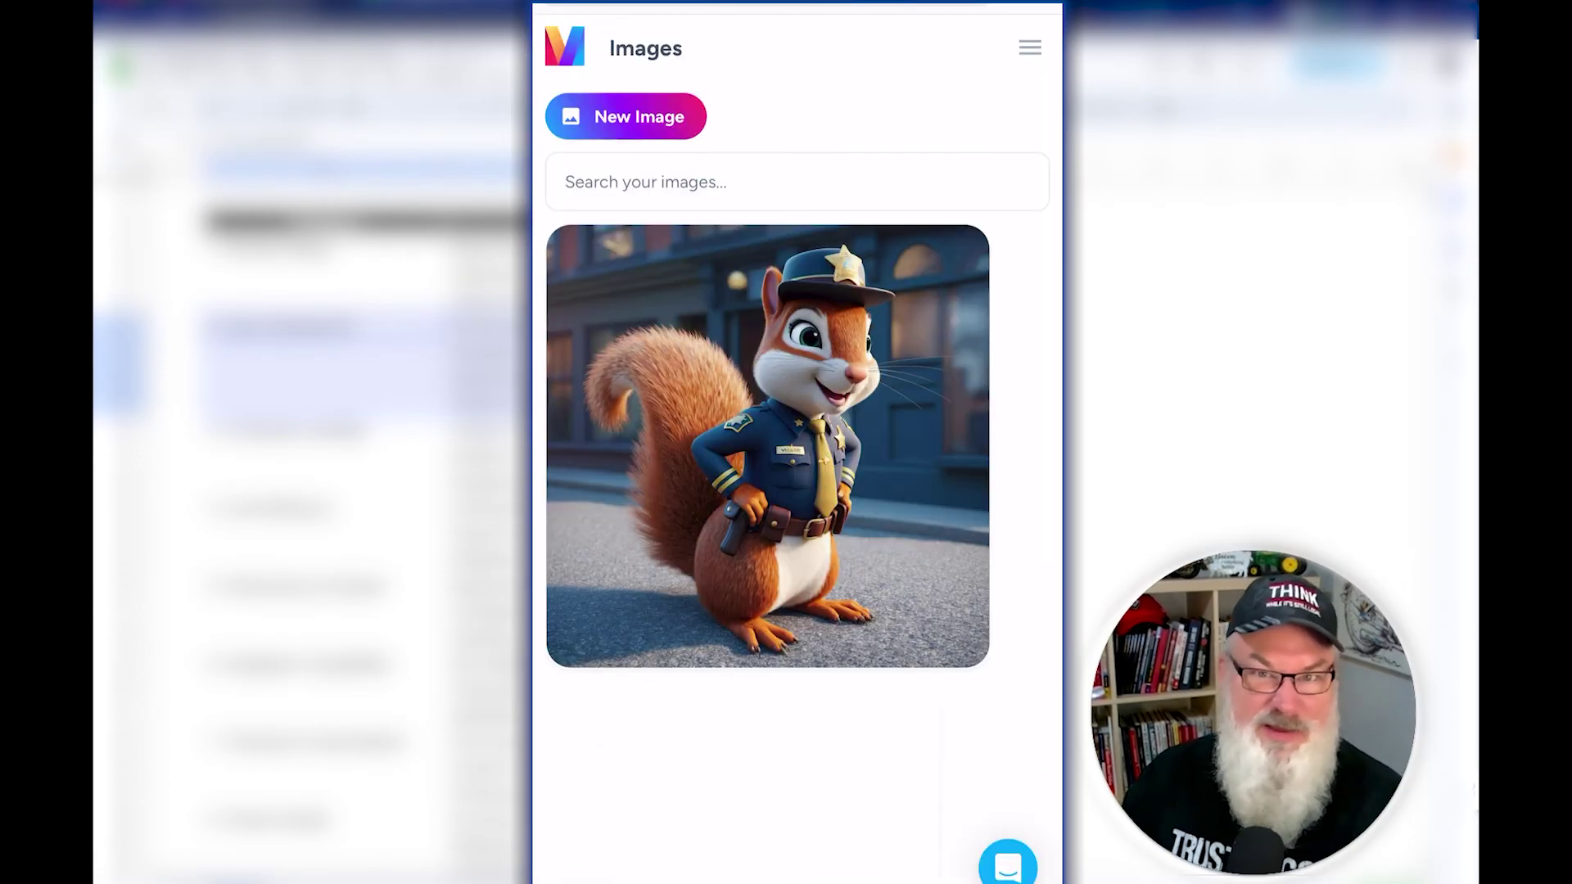
- Browse the generated images on the mobile Images page
{"action": "scroll", "coordinate": [799, 451], "scroll_direction": "down", "scroll_amount": 8}
{"action": "scroll", "coordinate": [799, 451], "scroll_direction": "up", "scroll_amount": 8}
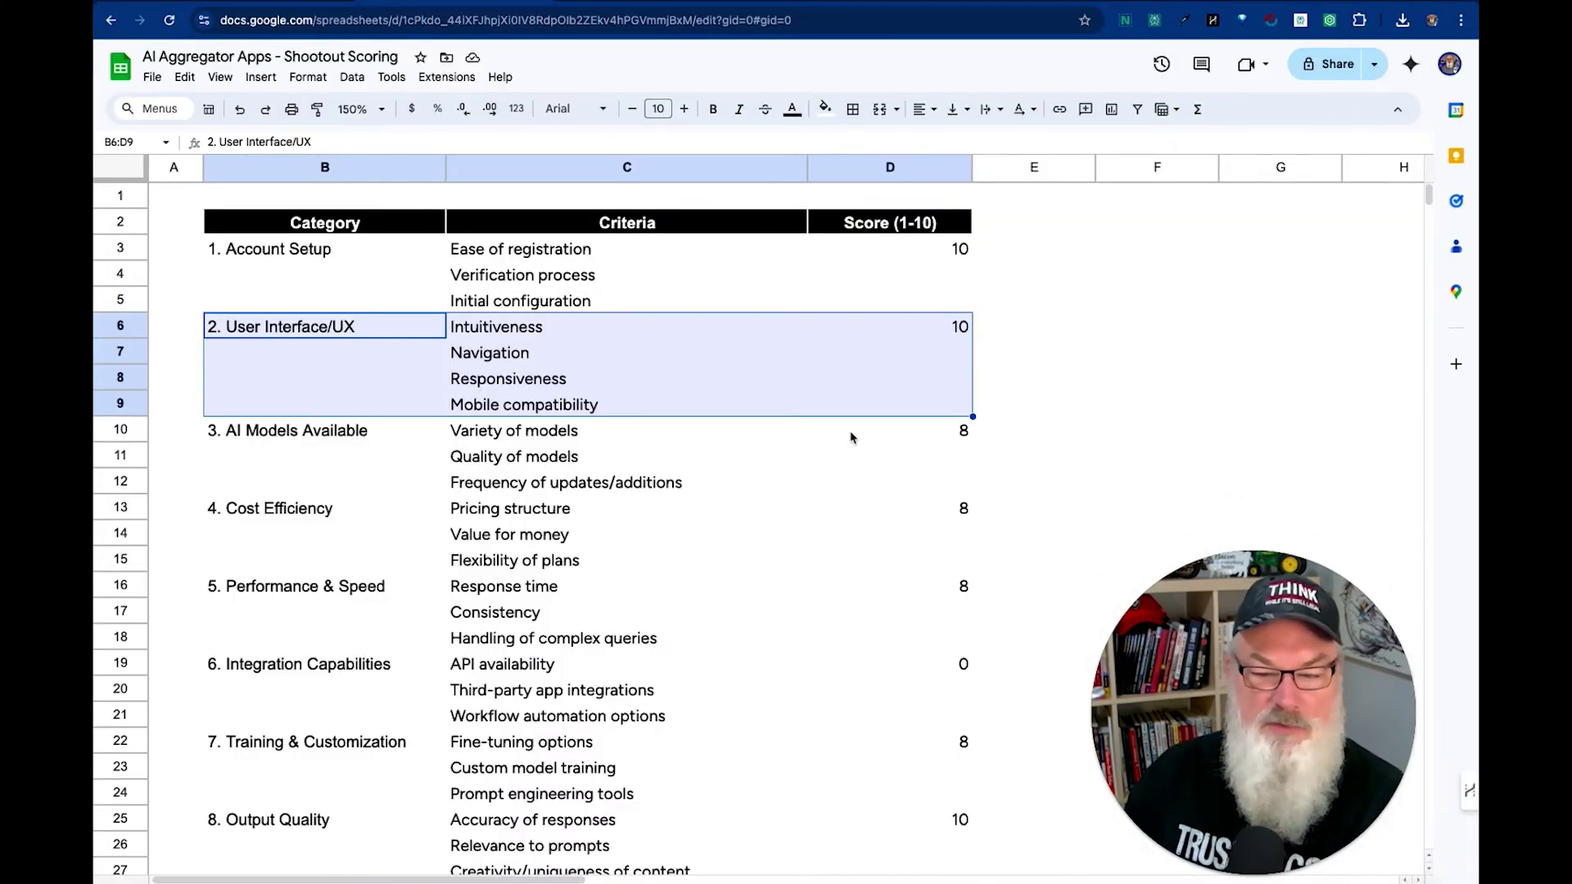
- Review the AI Models Available and Cost Efficiency criteria and scores in the Google Sheets scoring sheet
{"action": "left_click", "coordinate": [852, 437]}
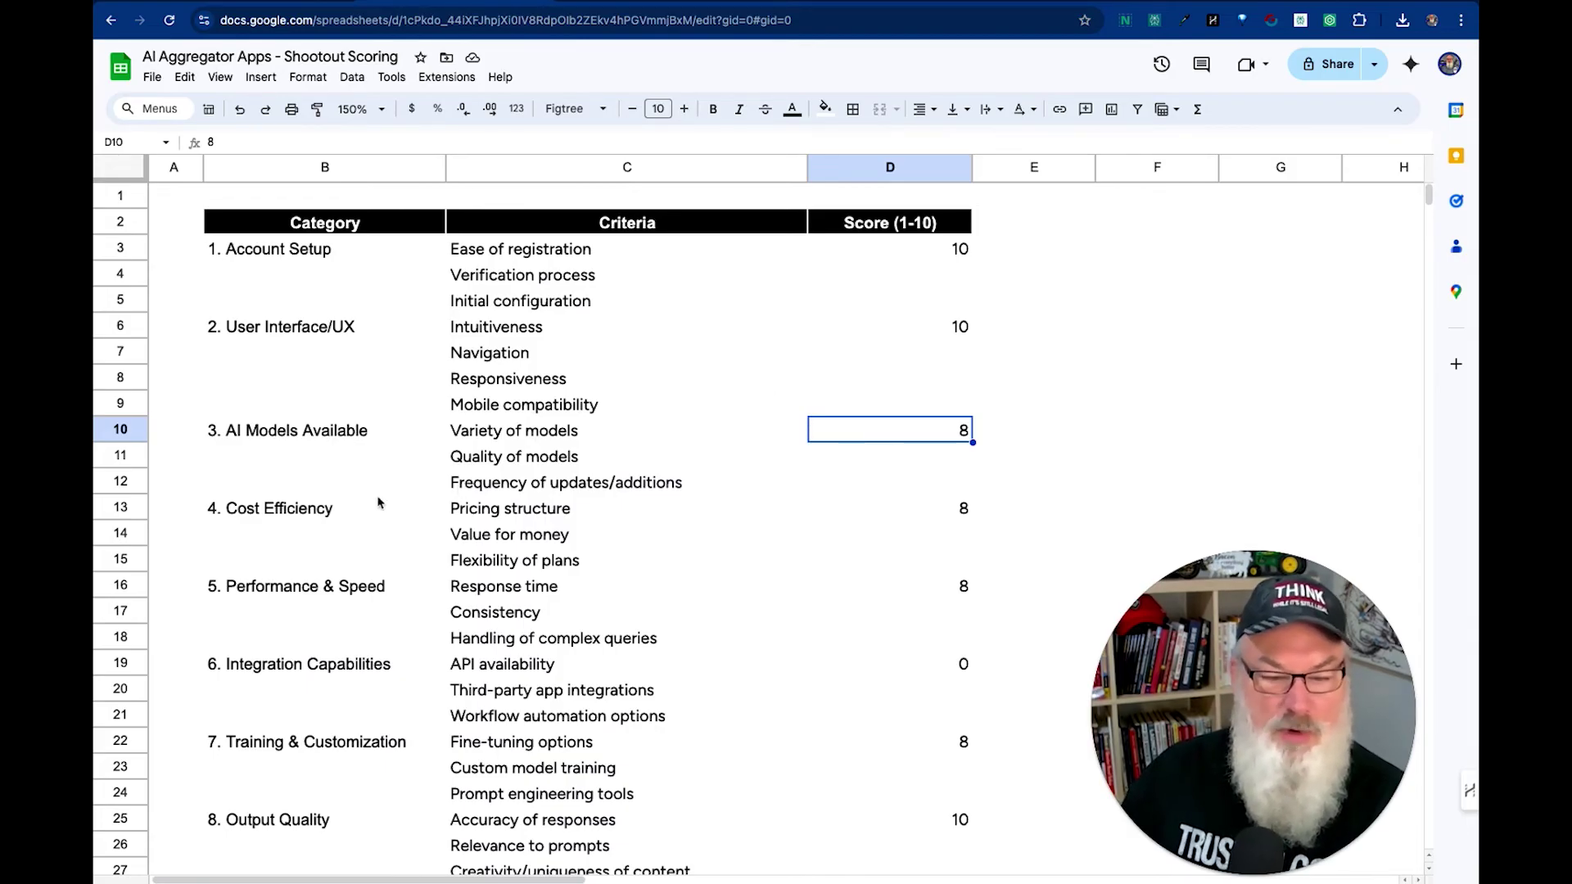
{"action": "left_click_drag", "start_coordinate": [452, 484], "coordinate": [882, 486]}
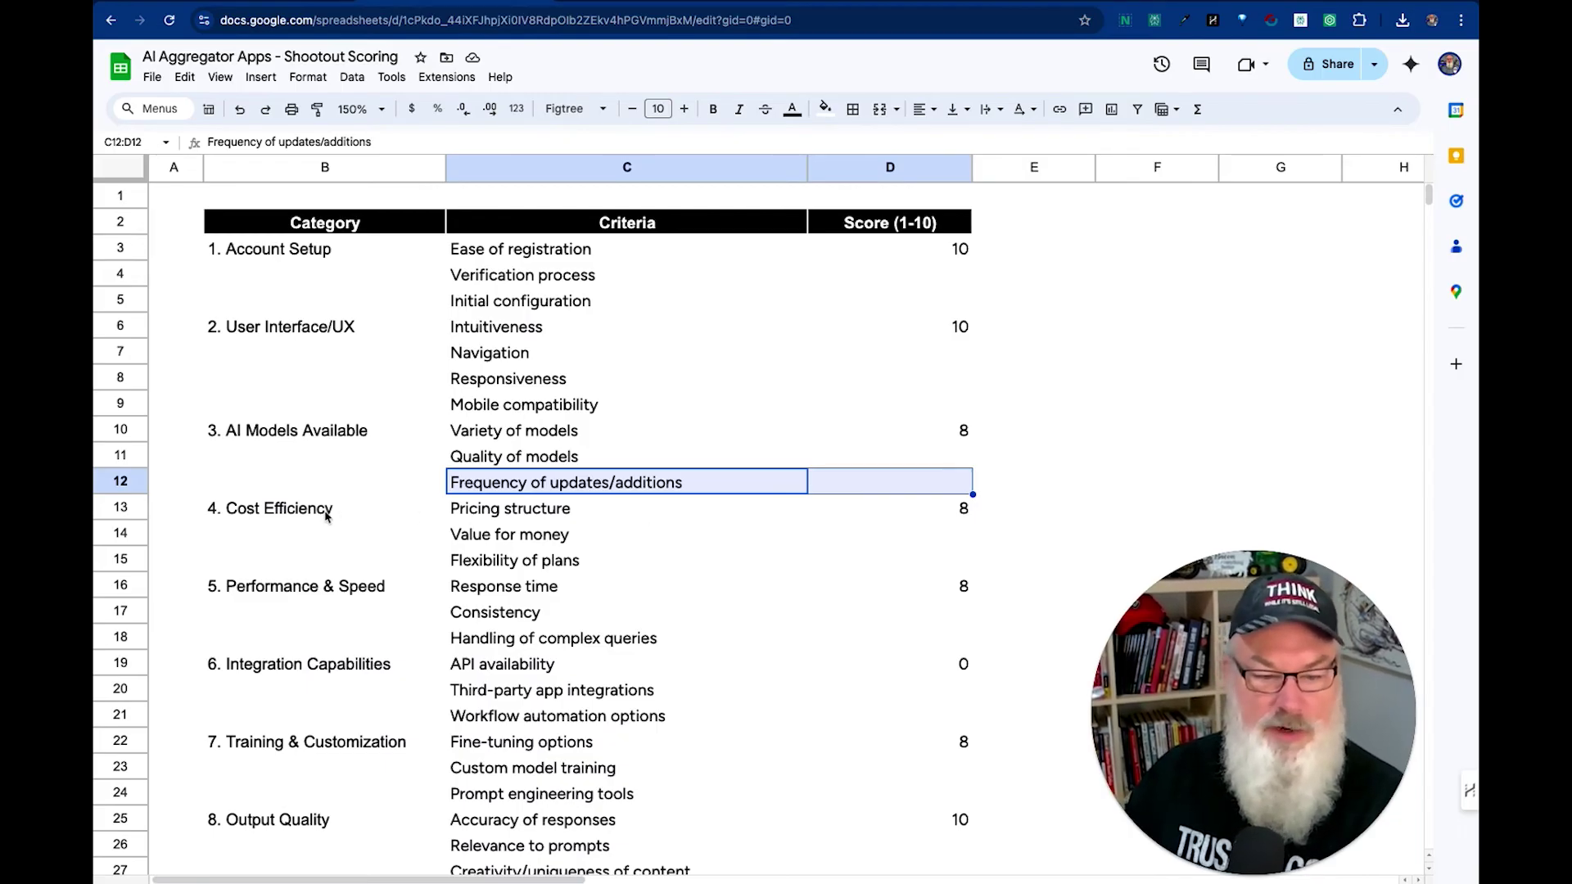
{"action": "left_click_drag", "start_coordinate": [326, 512], "coordinate": [876, 563]}
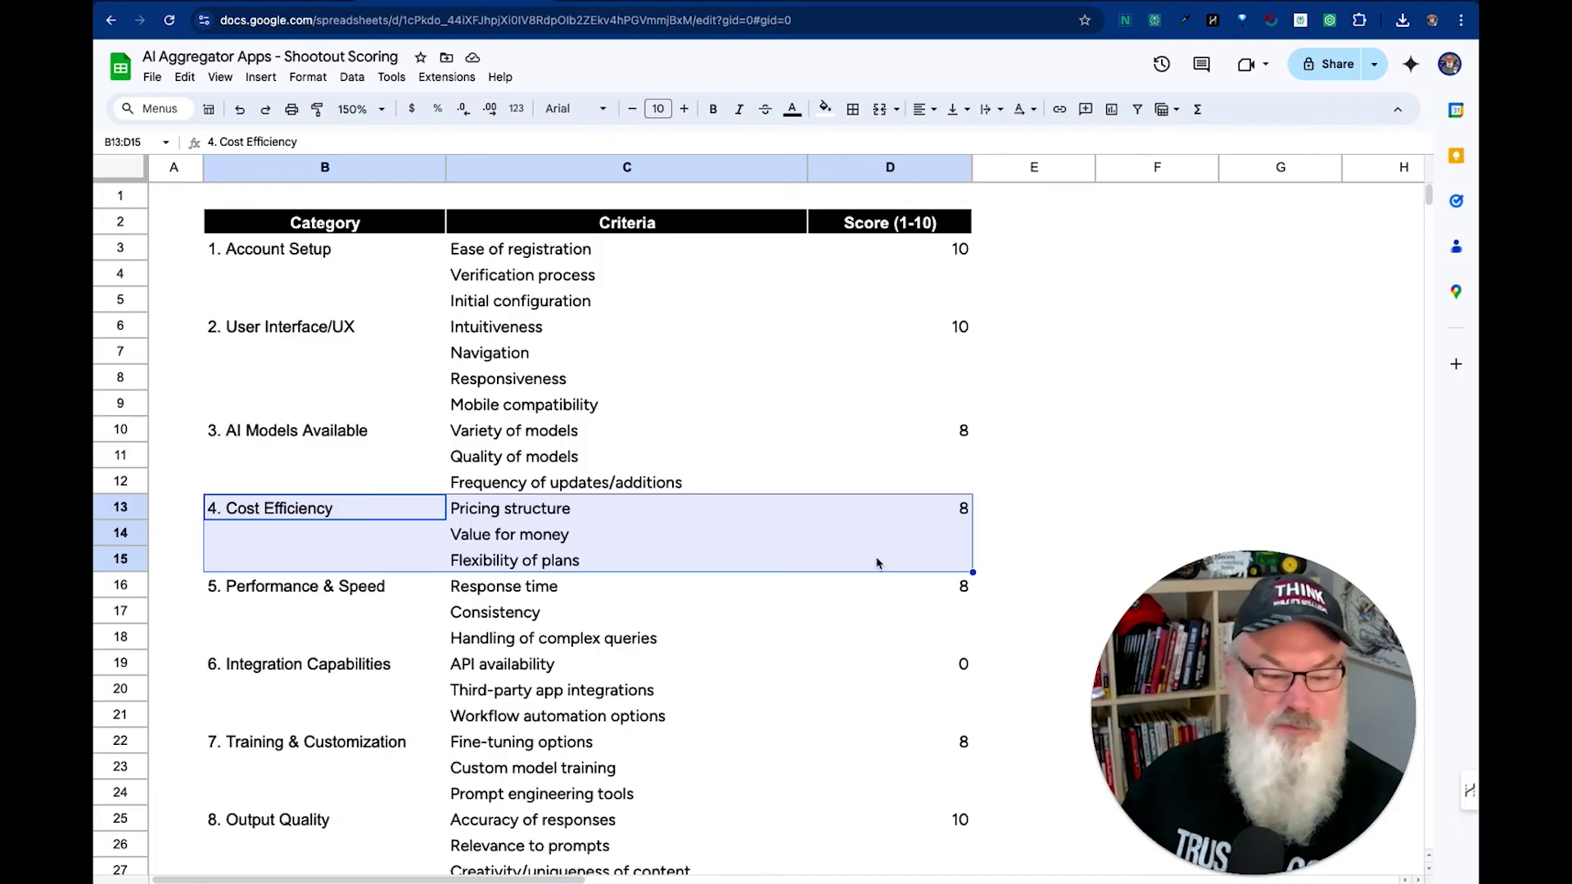
- Review the Performance & Speed criteria and set that category's score in D16 to 10
{"action": "left_click_drag", "start_coordinate": [370, 591], "coordinate": [859, 635]}
{"action": "scroll", "coordinate": [702, 596], "scroll_direction": "down", "scroll_amount": 1}
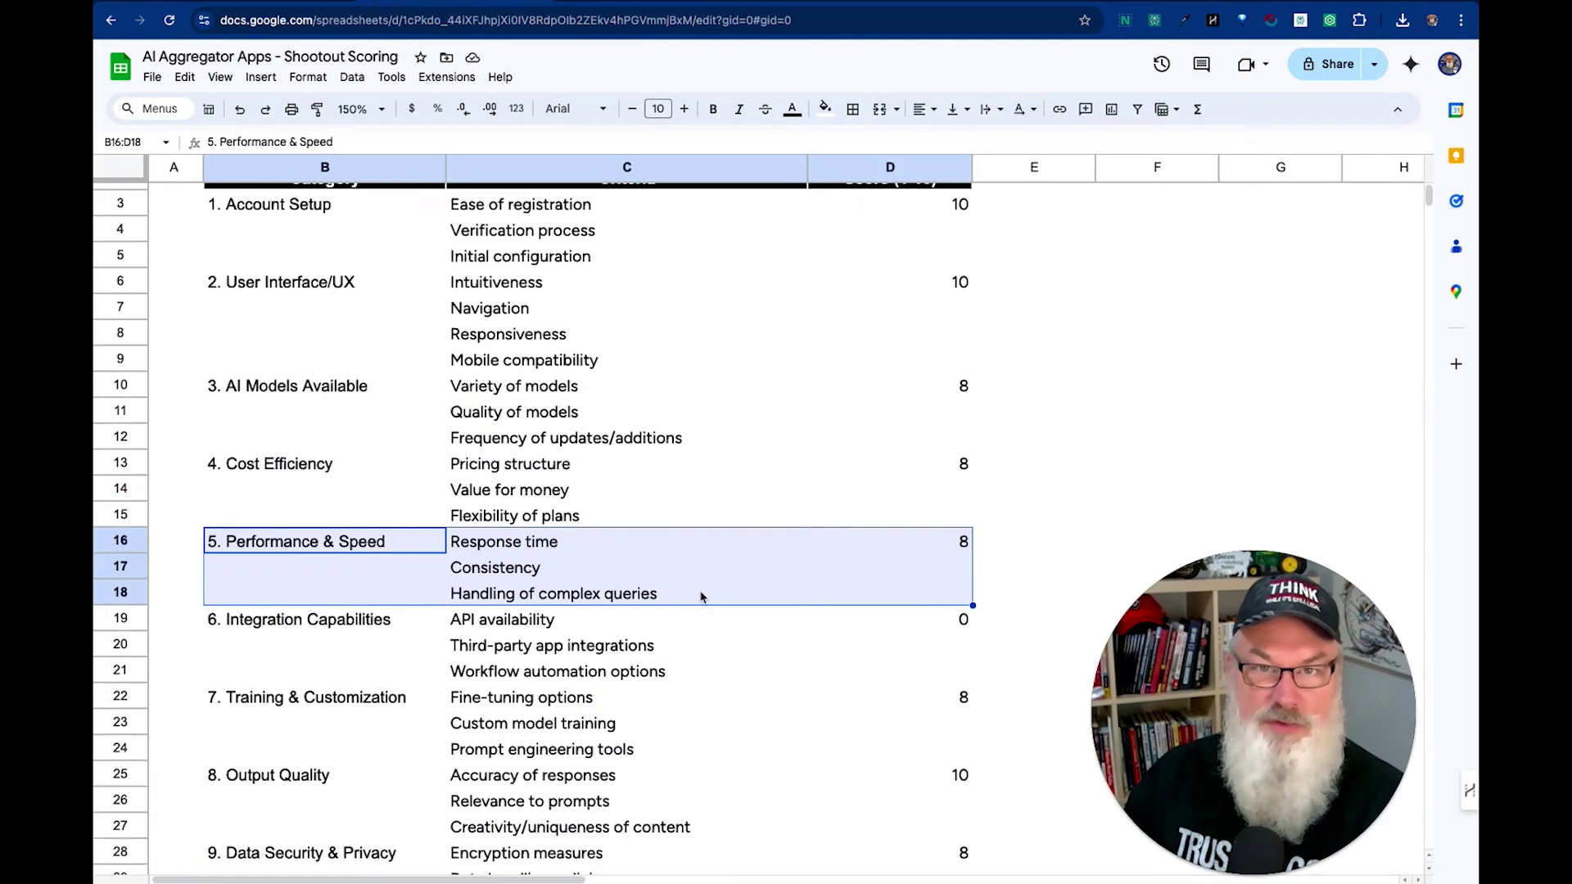
{"action": "scroll", "coordinate": [702, 597], "scroll_direction": "down", "scroll_amount": 5}
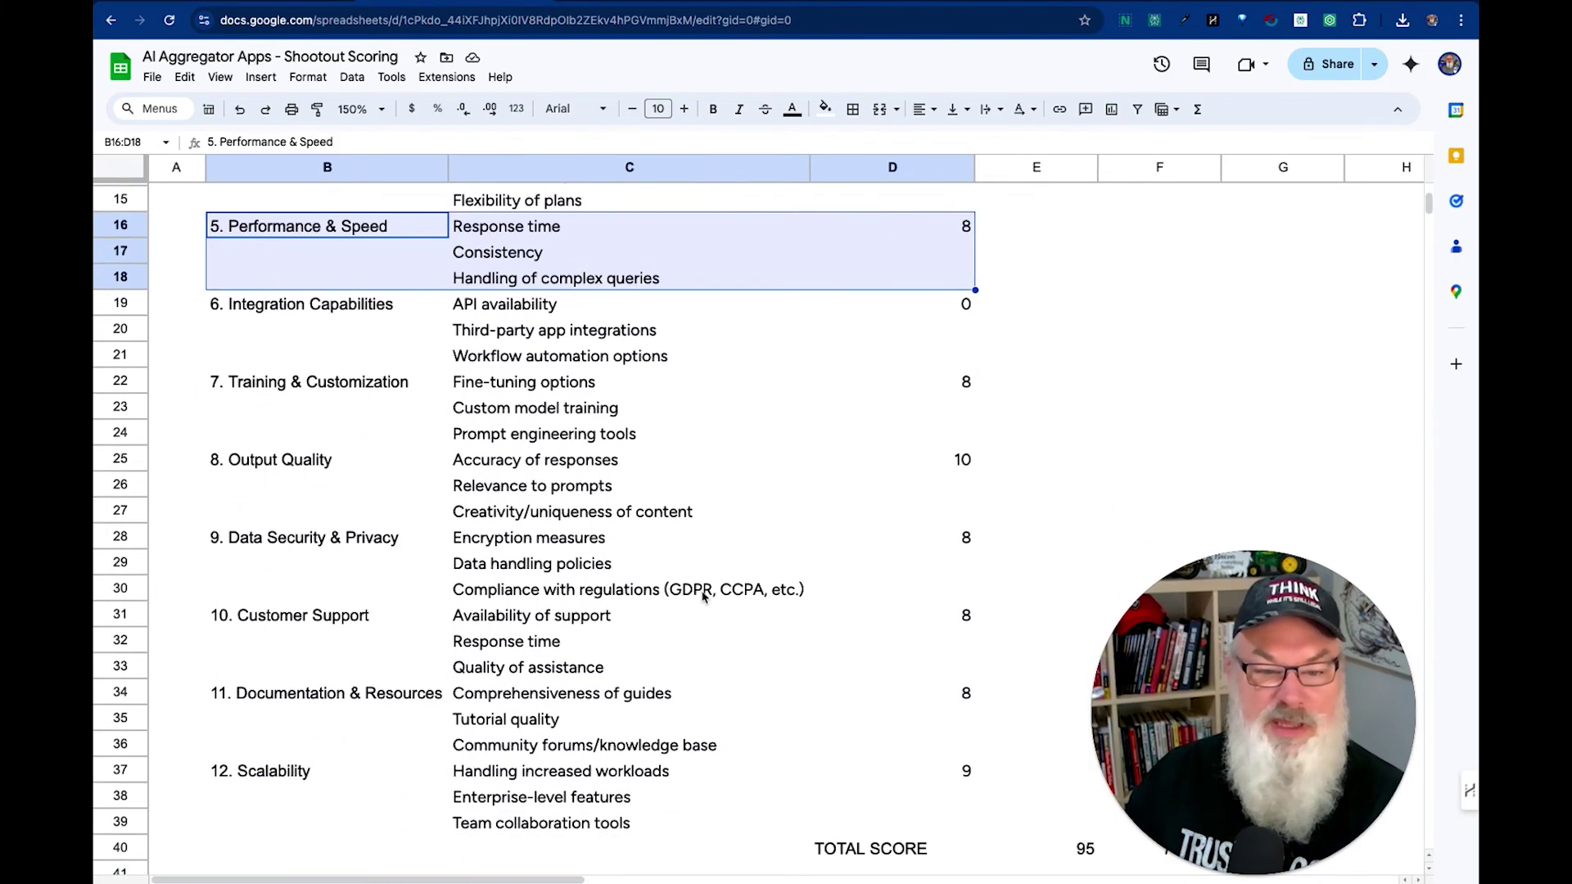
{"action": "scroll", "coordinate": [701, 597], "scroll_direction": "up", "scroll_amount": 2}
{"action": "left_click", "coordinate": [935, 325]}
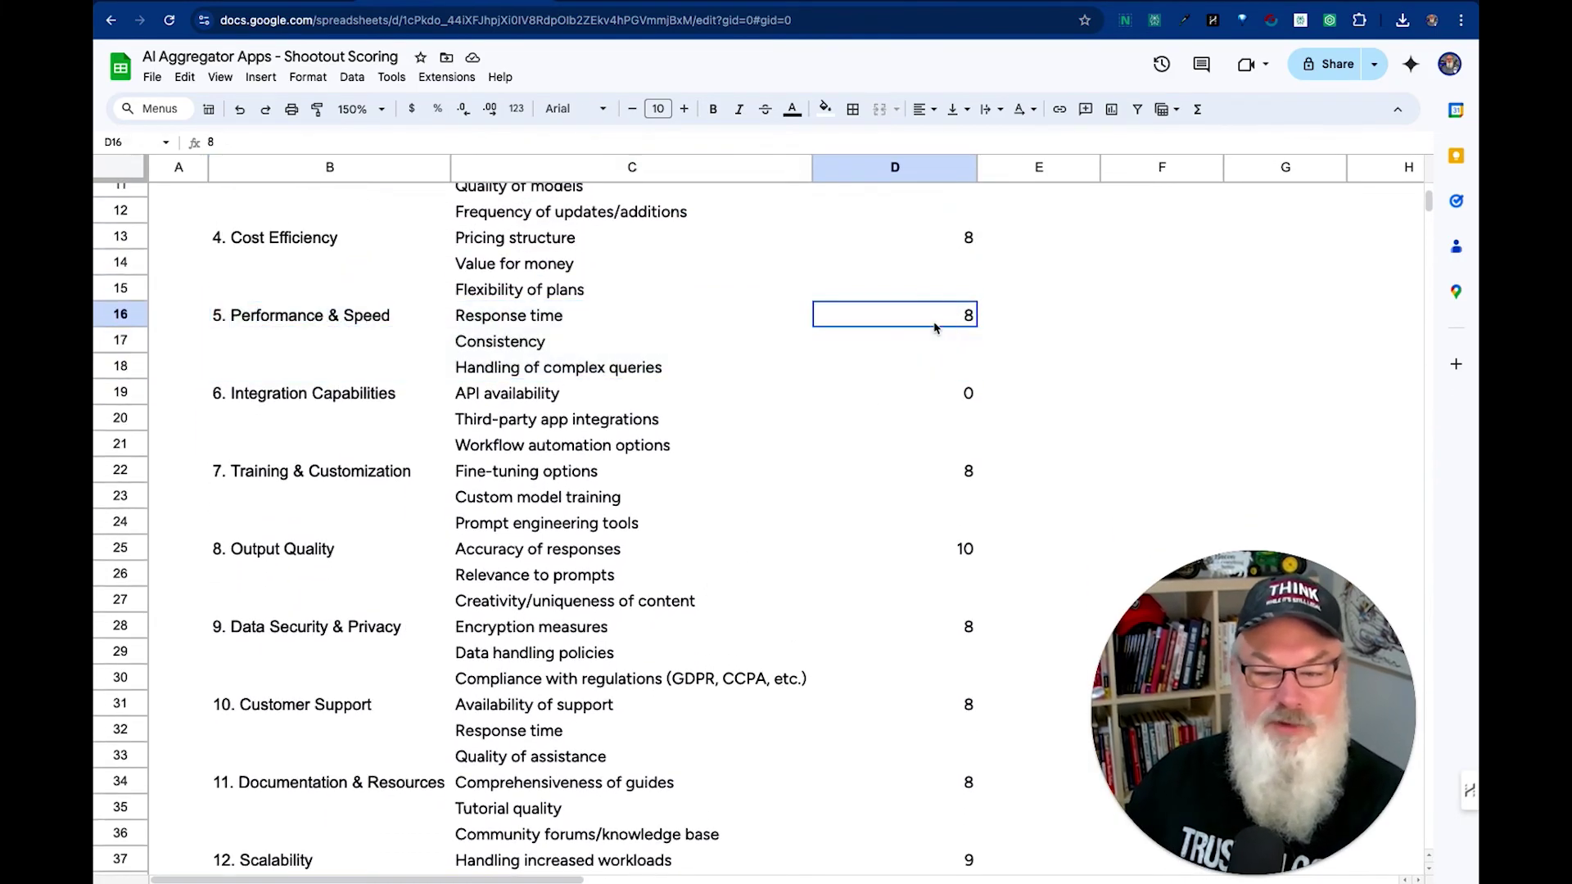
{"action": "type", "text": "10"}
{"action": "key", "text": "Return"}
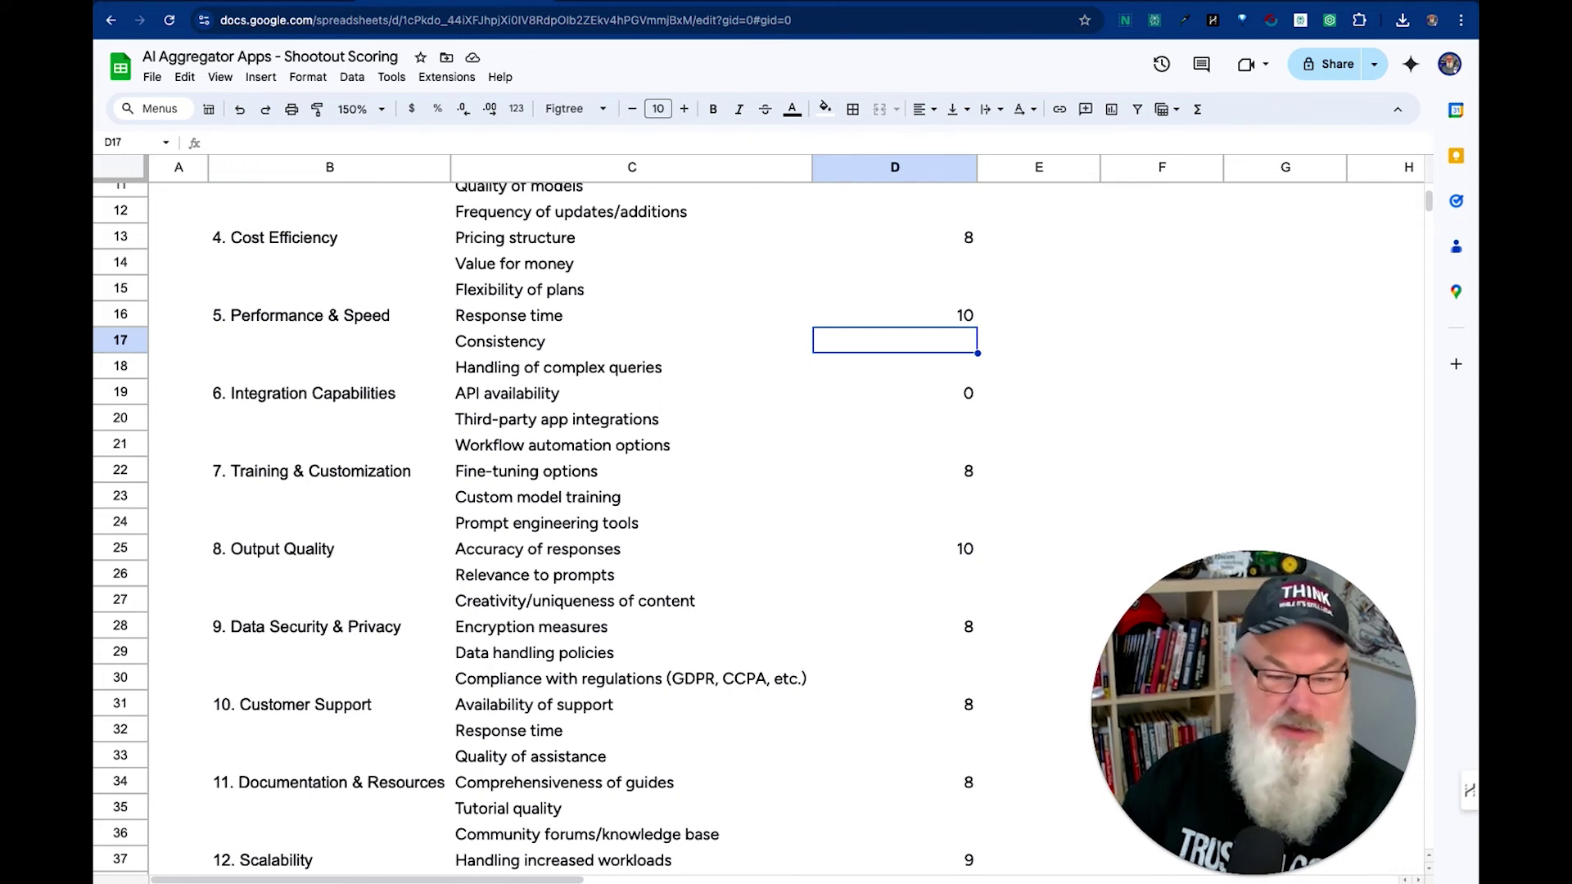
- Go through the Integration Capabilities rows and set the Training & Customization score in D22 to 7
{"action": "left_click", "coordinate": [895, 393]}
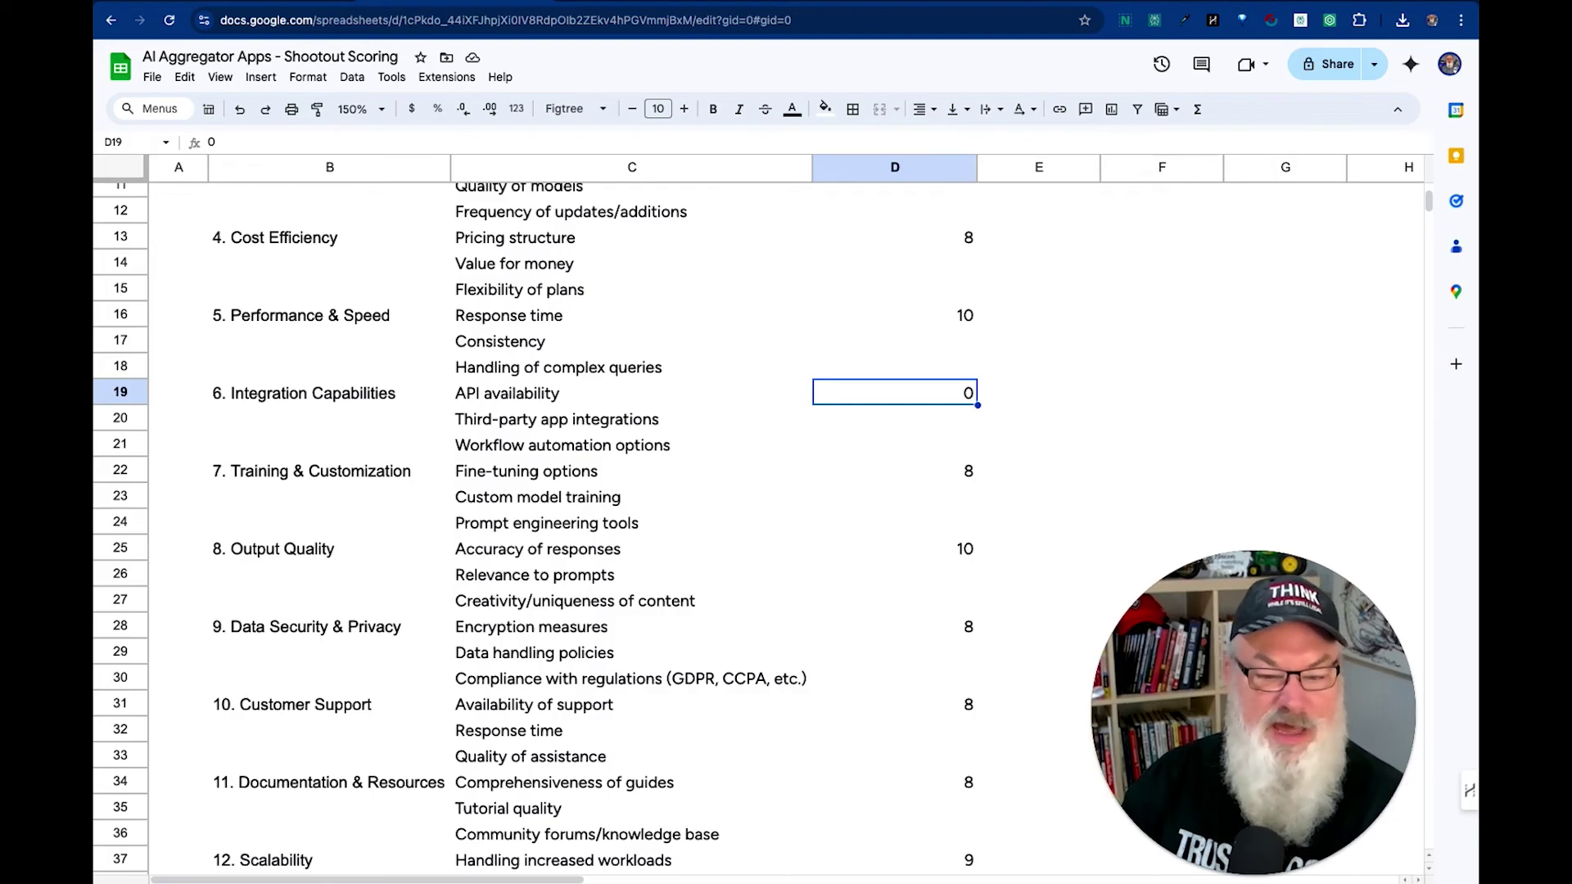
{"action": "key", "text": "Down"}
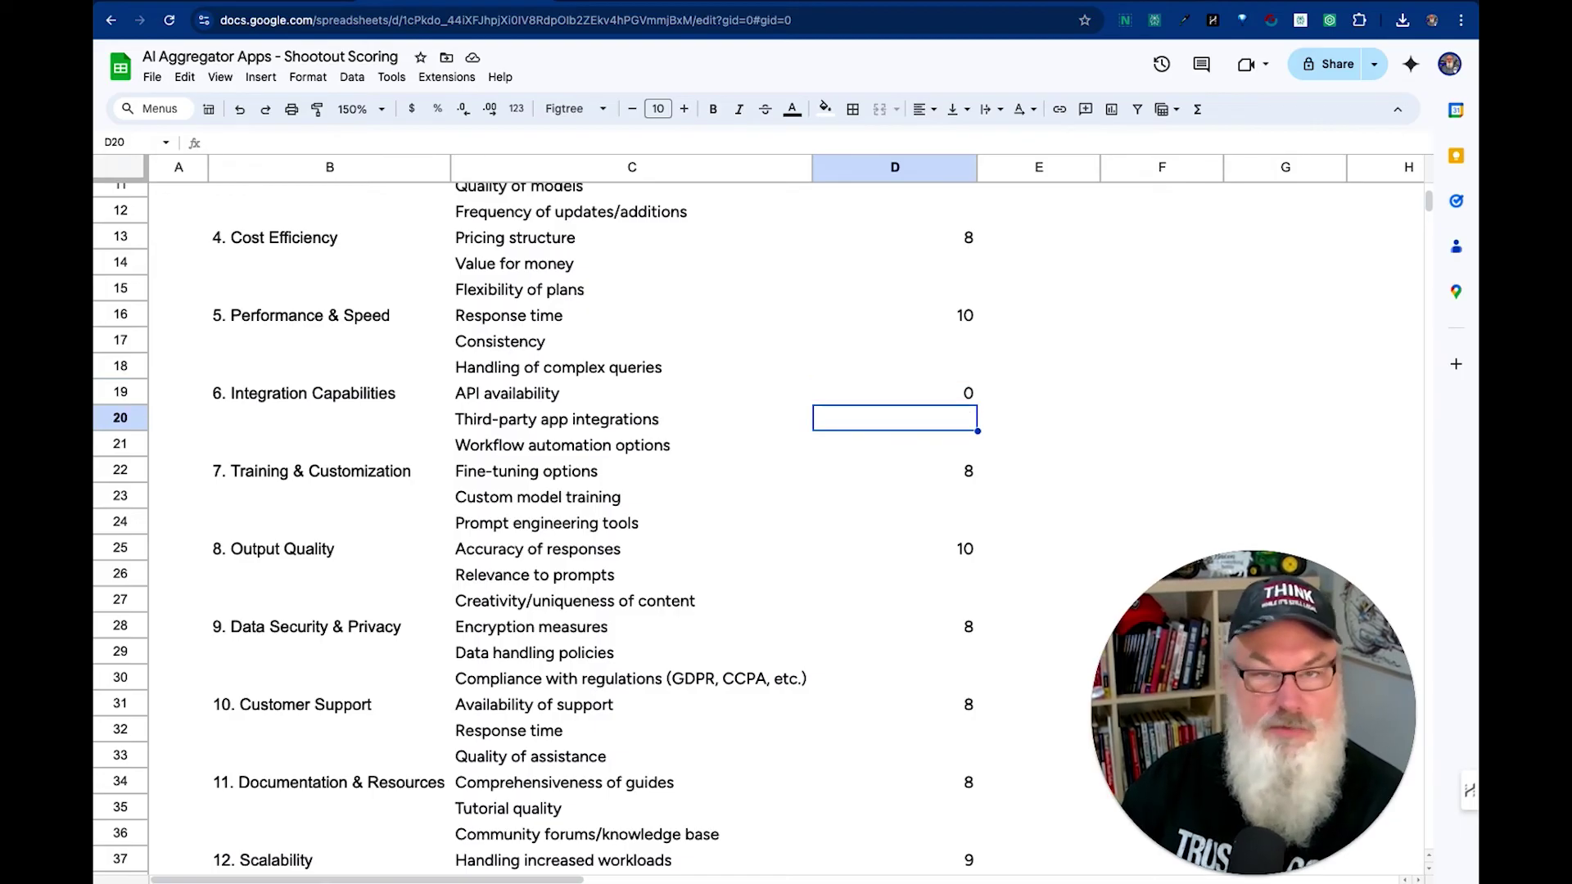
{"action": "key", "text": "Down"}
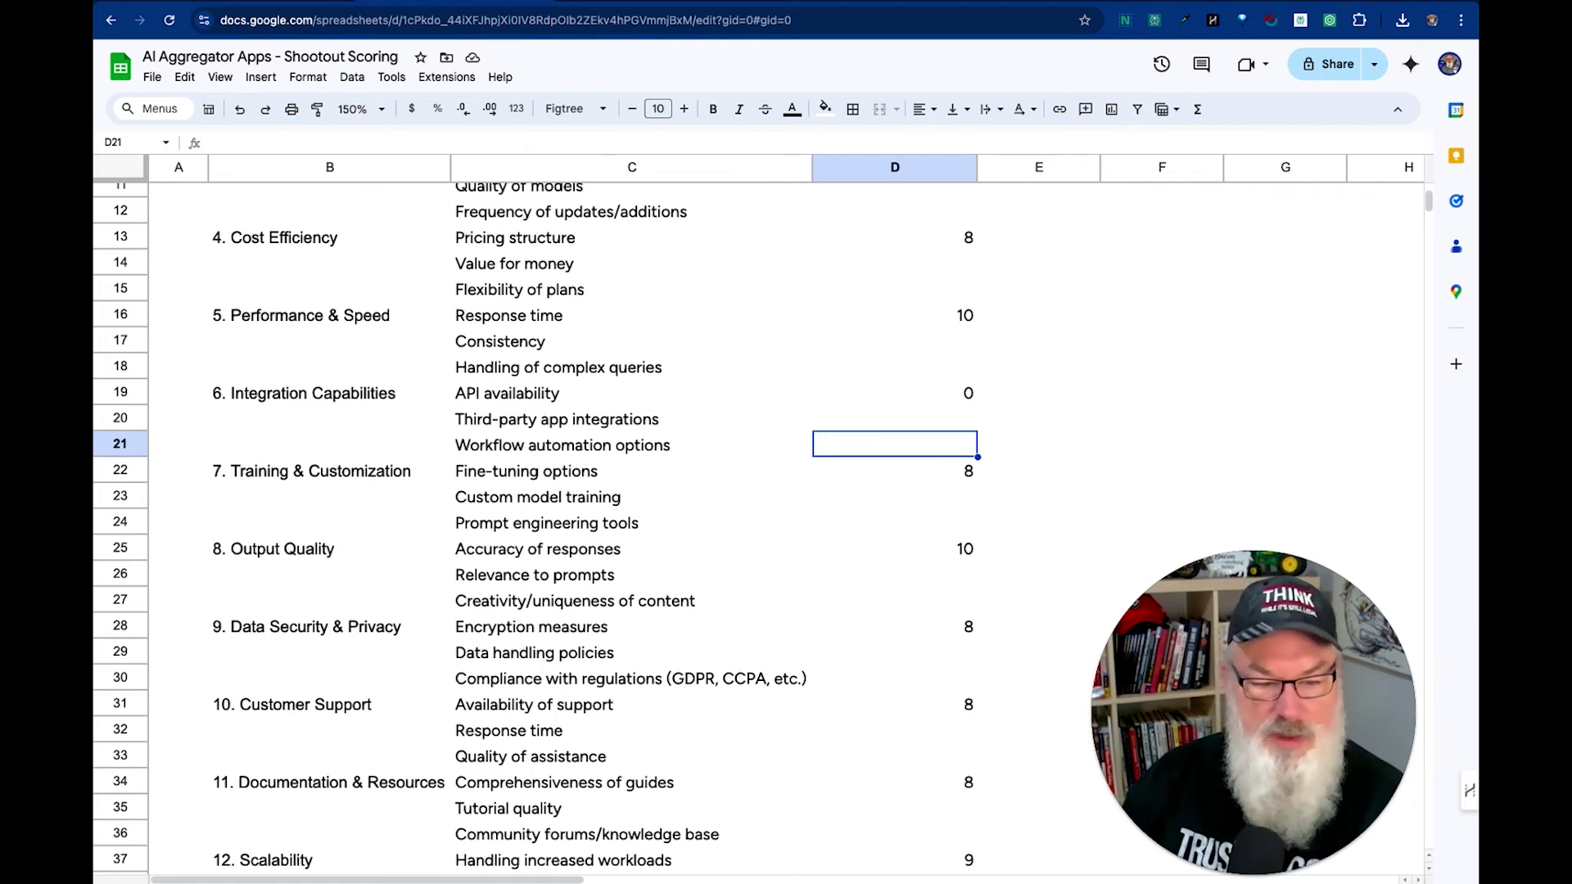
{"action": "key", "text": "Down"}
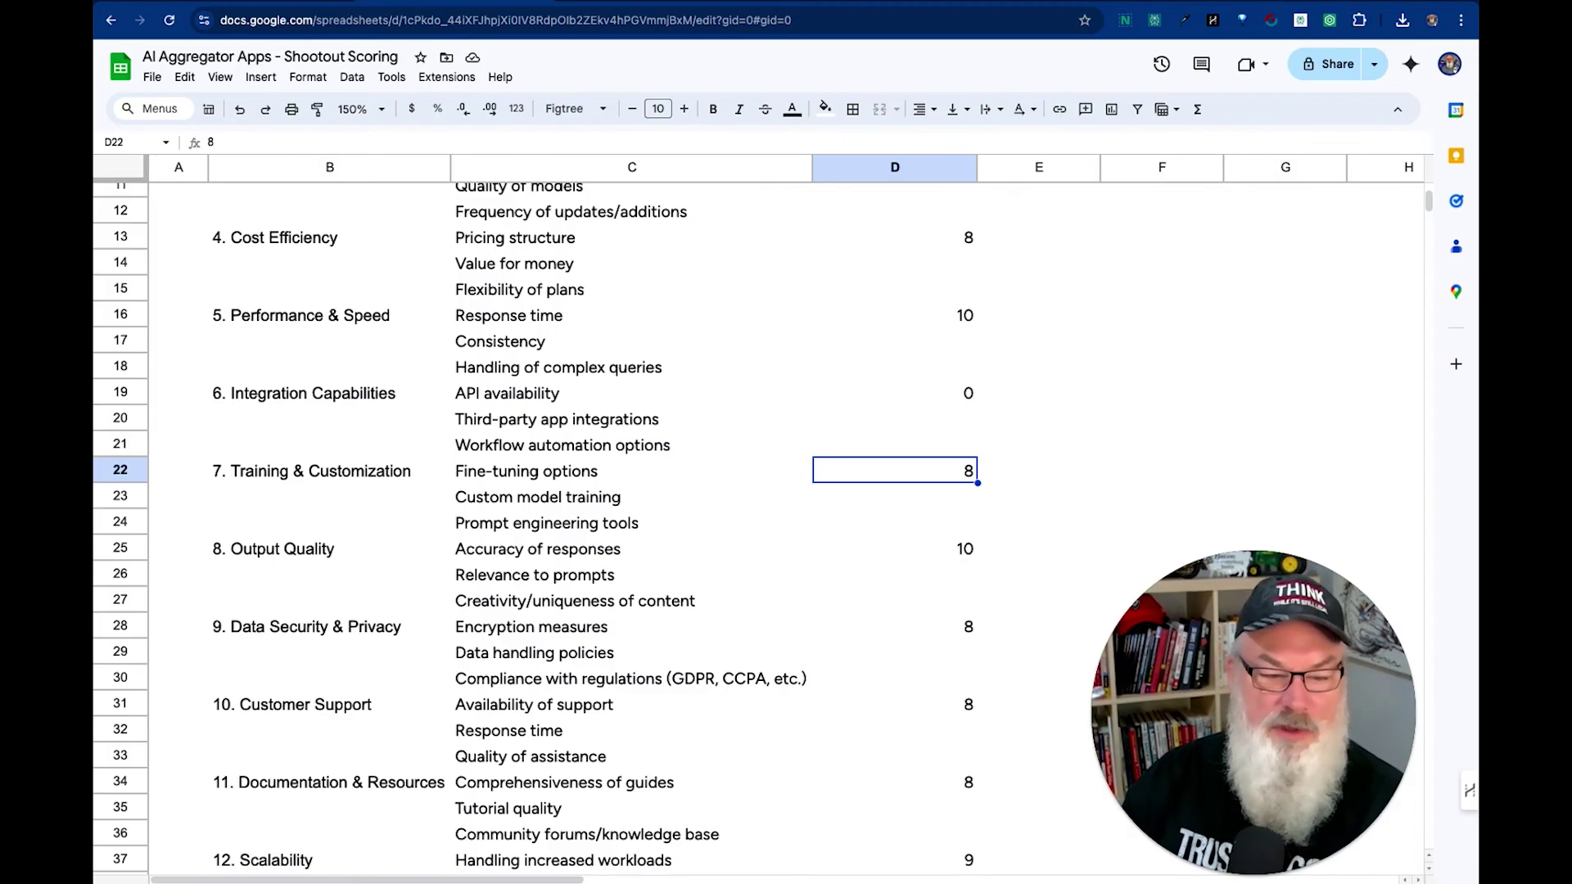
{"action": "type", "text": "7"}
{"action": "key", "text": "Return"}
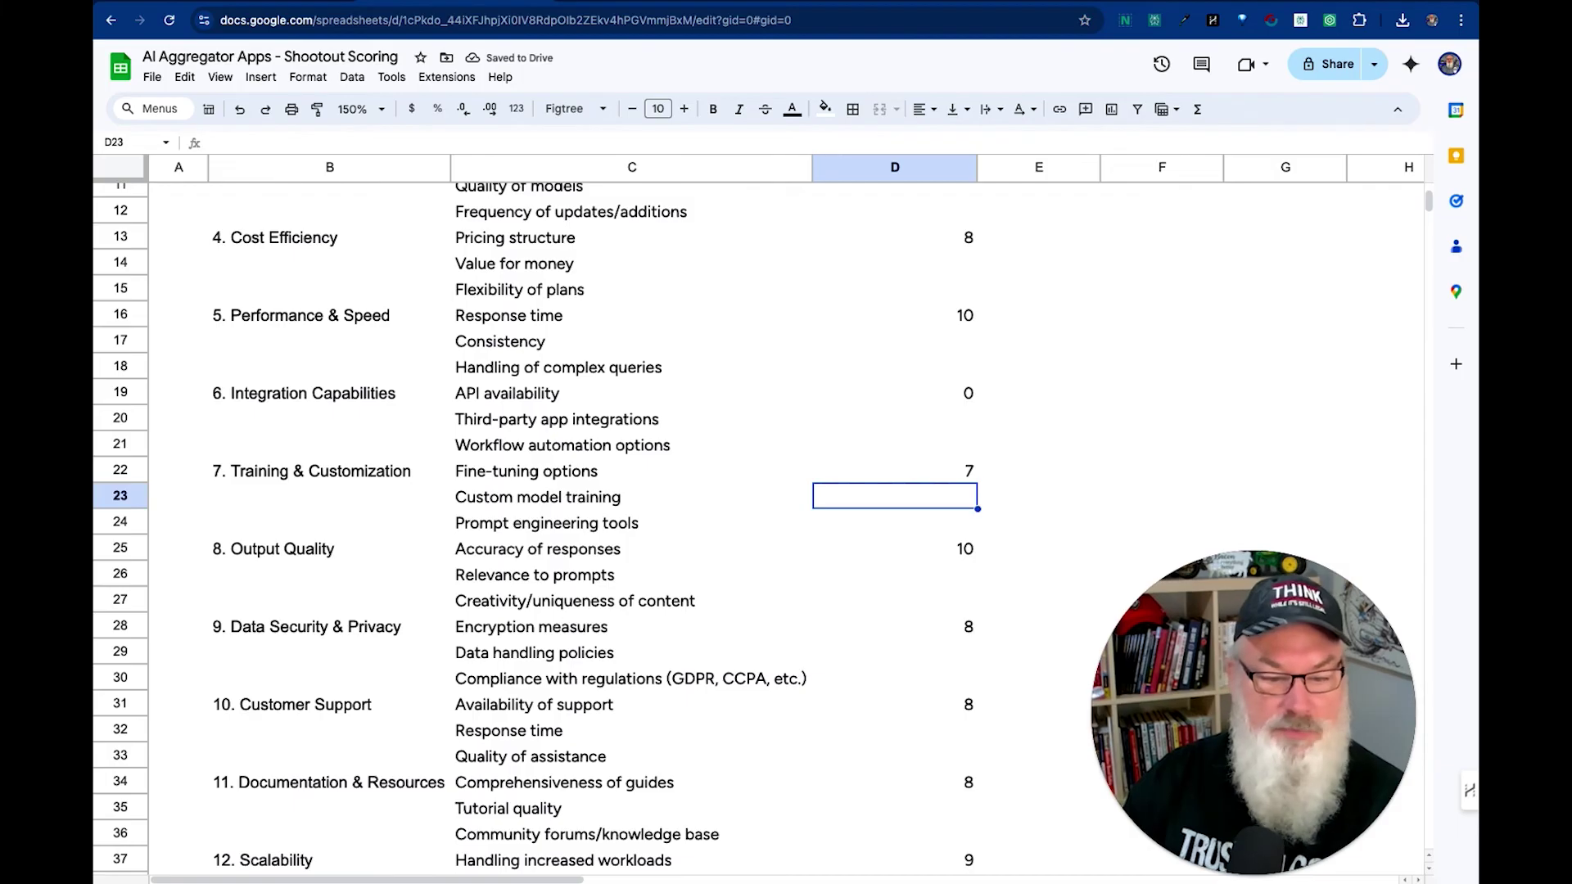
- Review the scores for Output Quality, Data Security & Privacy, Customer Support, and Documentation & Resources
{"action": "left_click", "coordinate": [895, 549]}
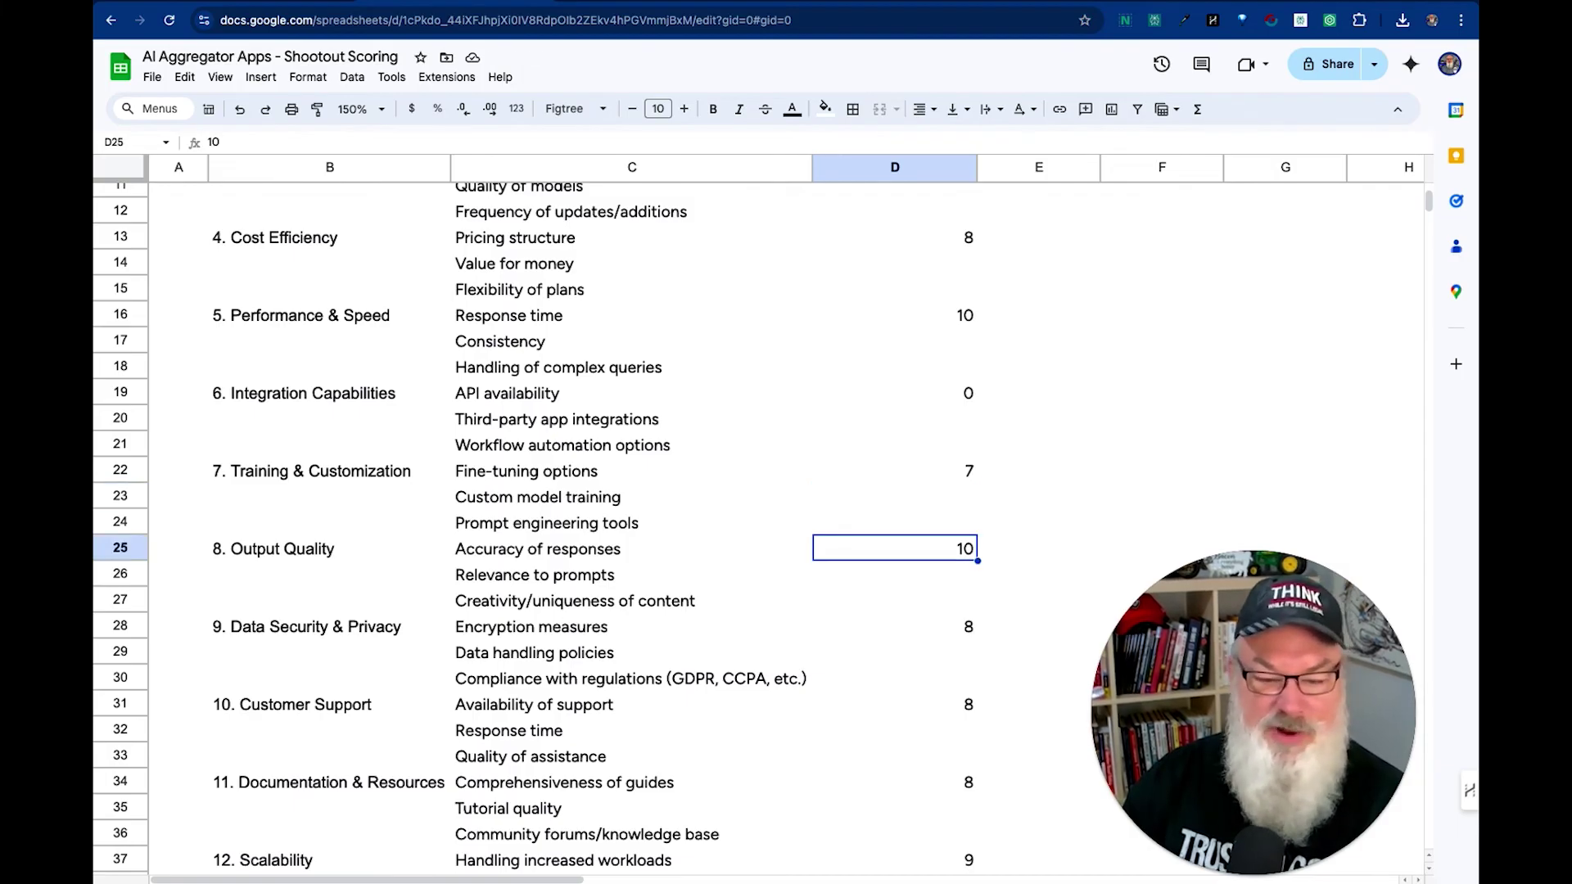
{"action": "key", "text": "Down"}
{"action": "key", "text": "Down"}
{"action": "key", "text": "Down"}
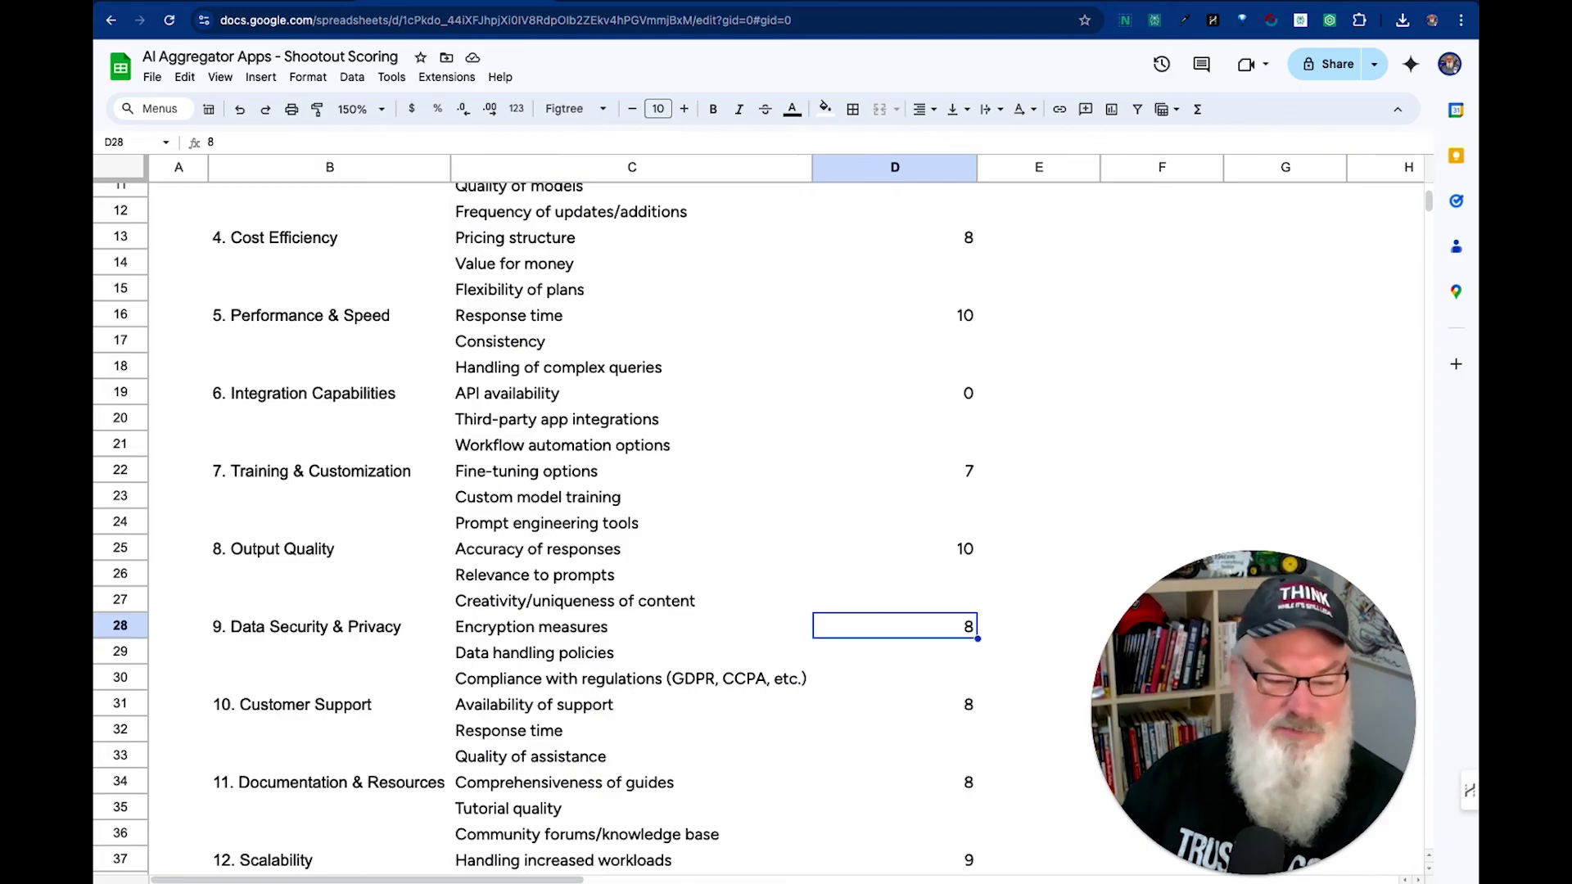
{"action": "key", "text": "Down"}
{"action": "key", "text": "Down"}
{"action": "key", "text": "Down"}
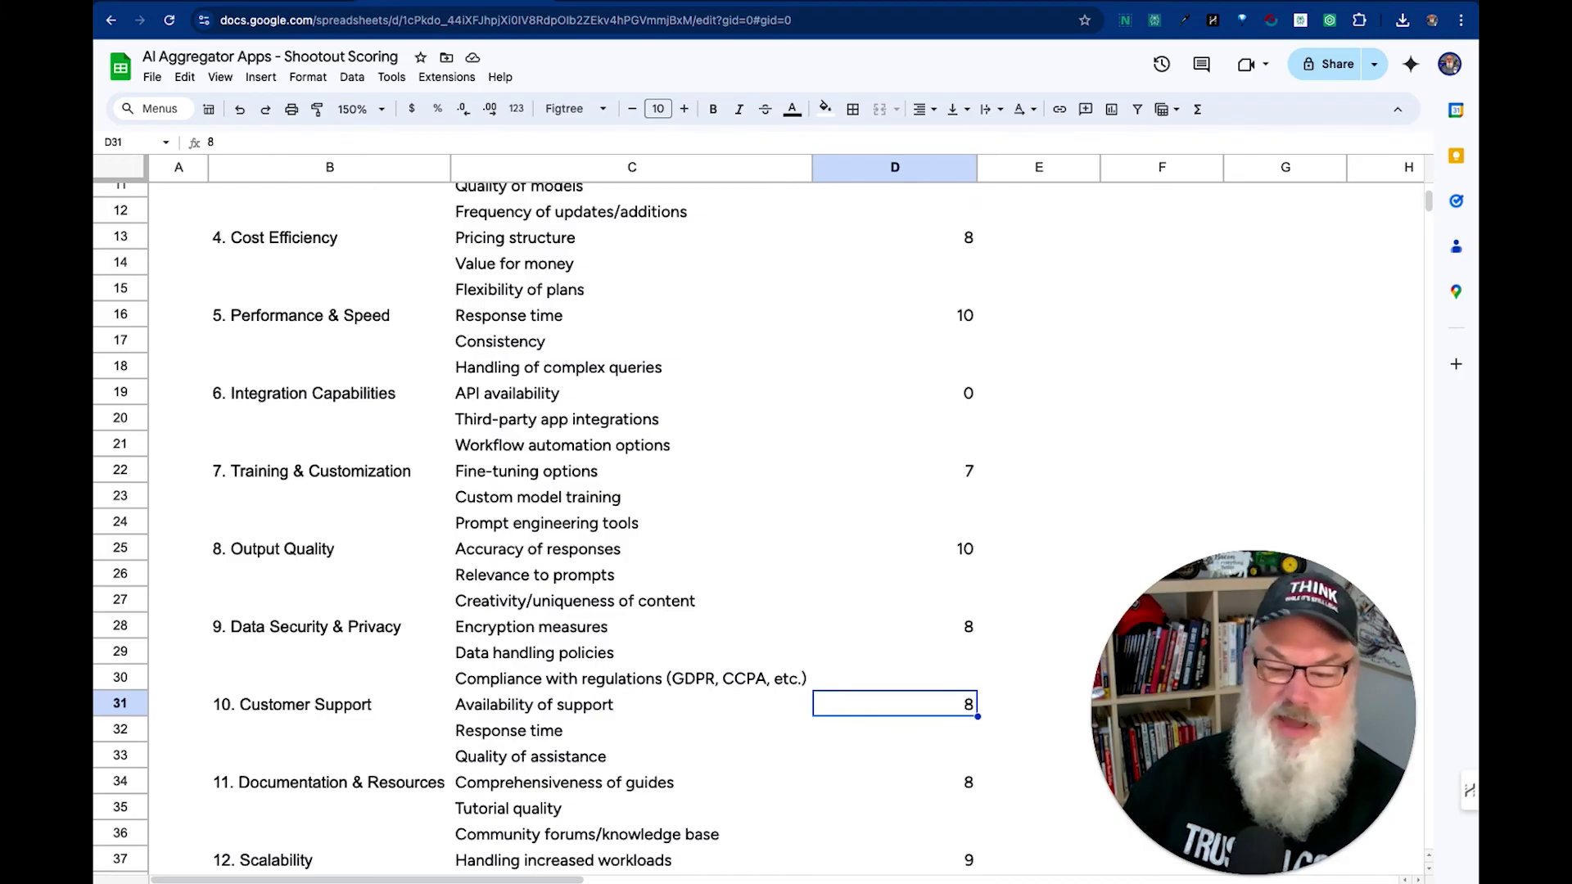
{"action": "key", "text": "Down"}
{"action": "key", "text": "Down"}
{"action": "key", "text": "Down"}
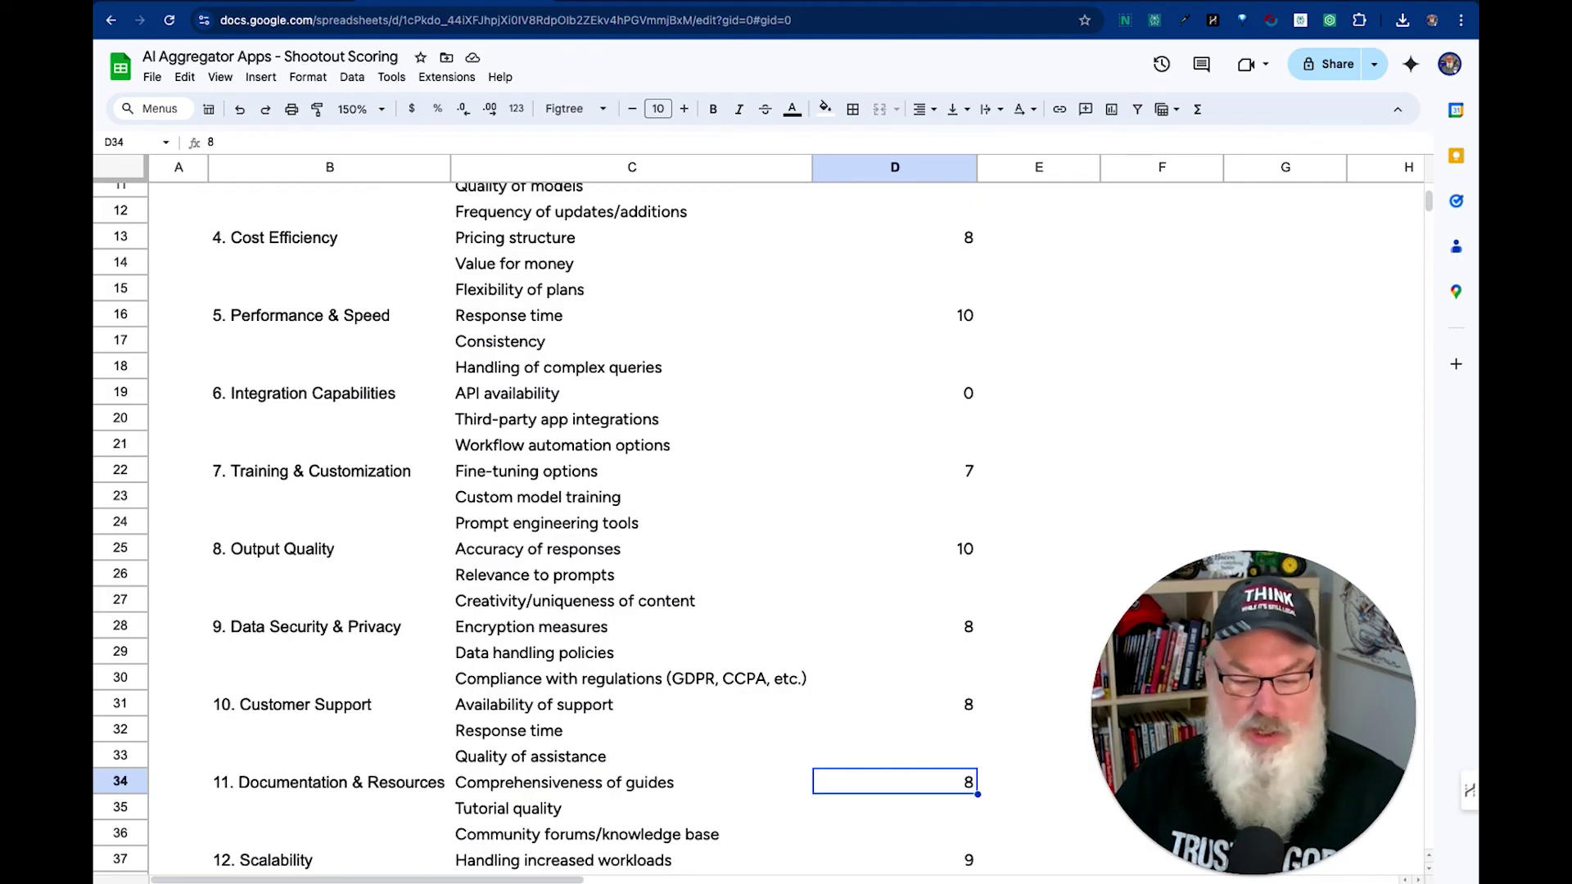
{"action": "key", "text": "Down"}
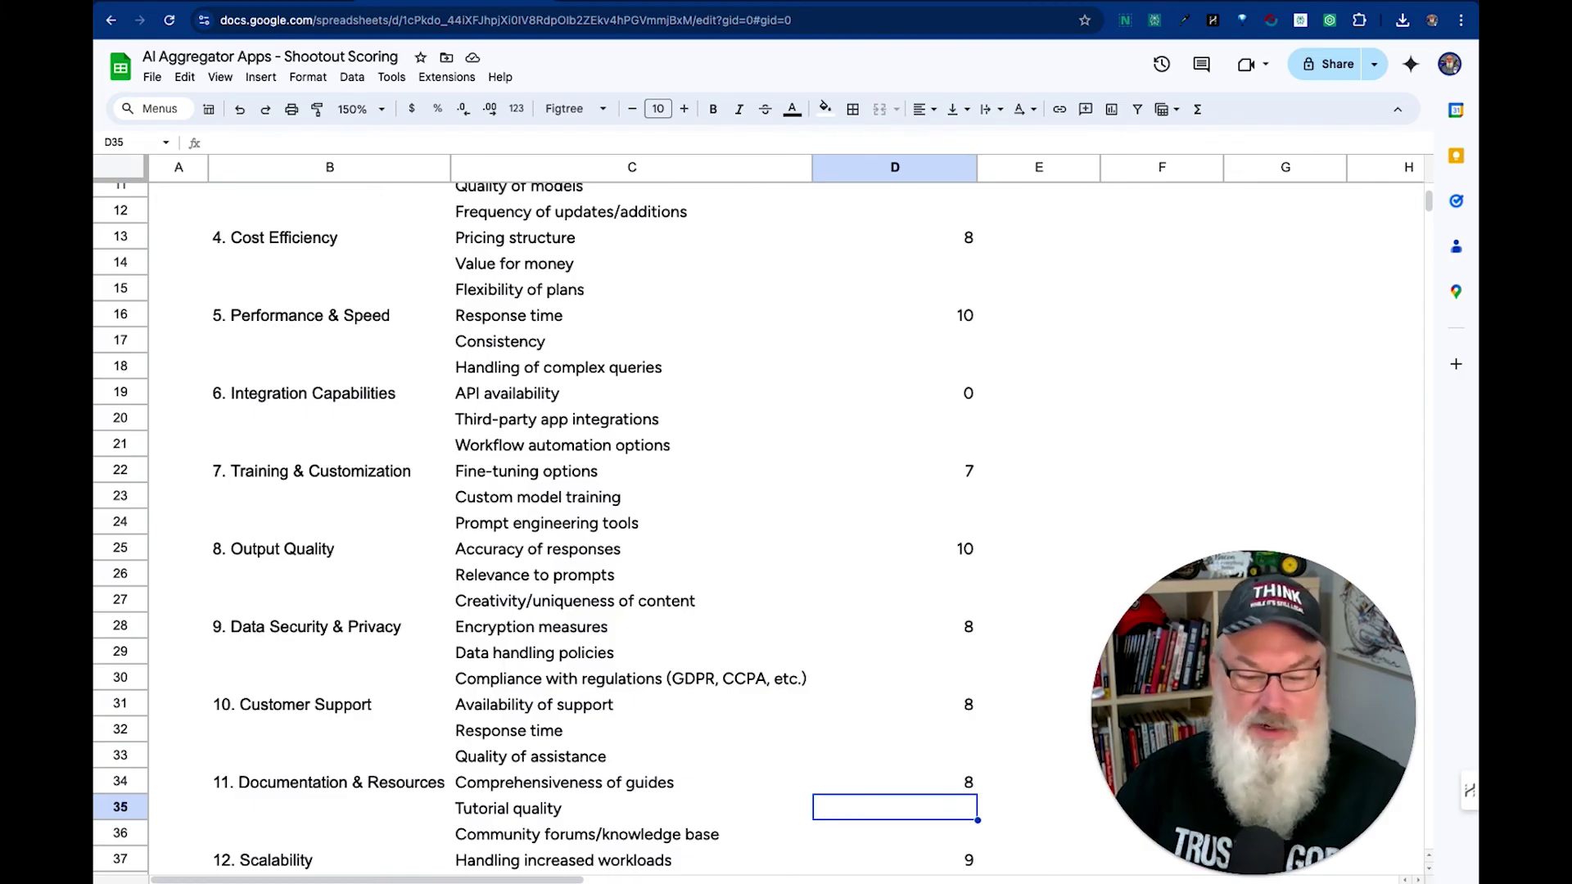
{"action": "key", "text": "Down"}
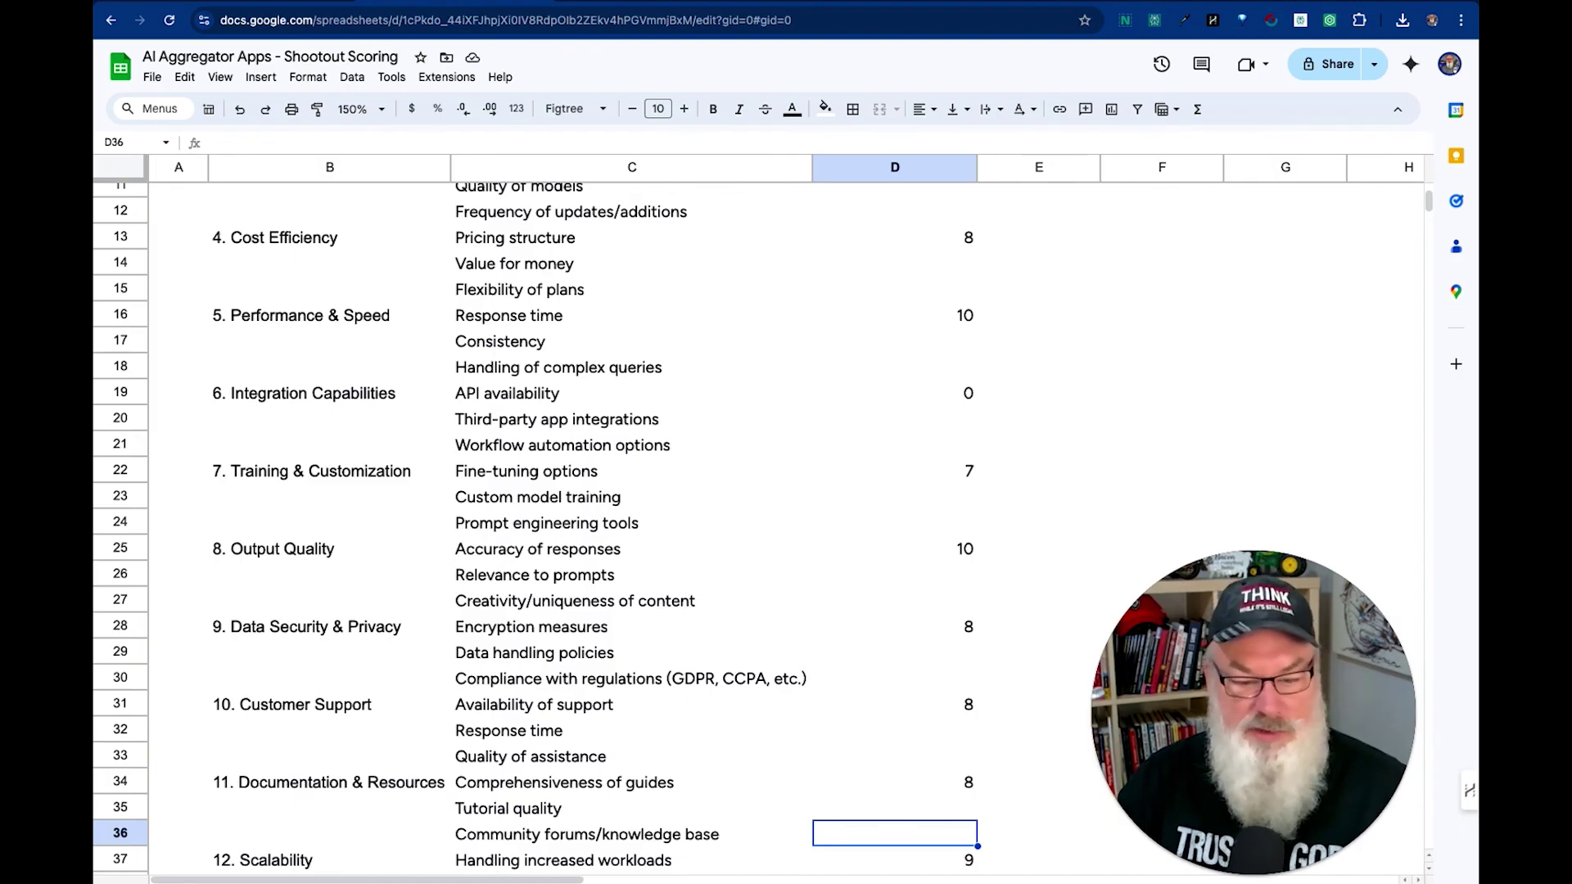
- Review the Scalability score and the total score with its percentage, and look back over the whole scoring table
{"action": "key", "text": "Down"}
{"action": "key", "text": "Down"}
{"action": "key", "text": "Down"}
{"action": "key", "text": "Down"}
{"action": "key", "text": "Down"}
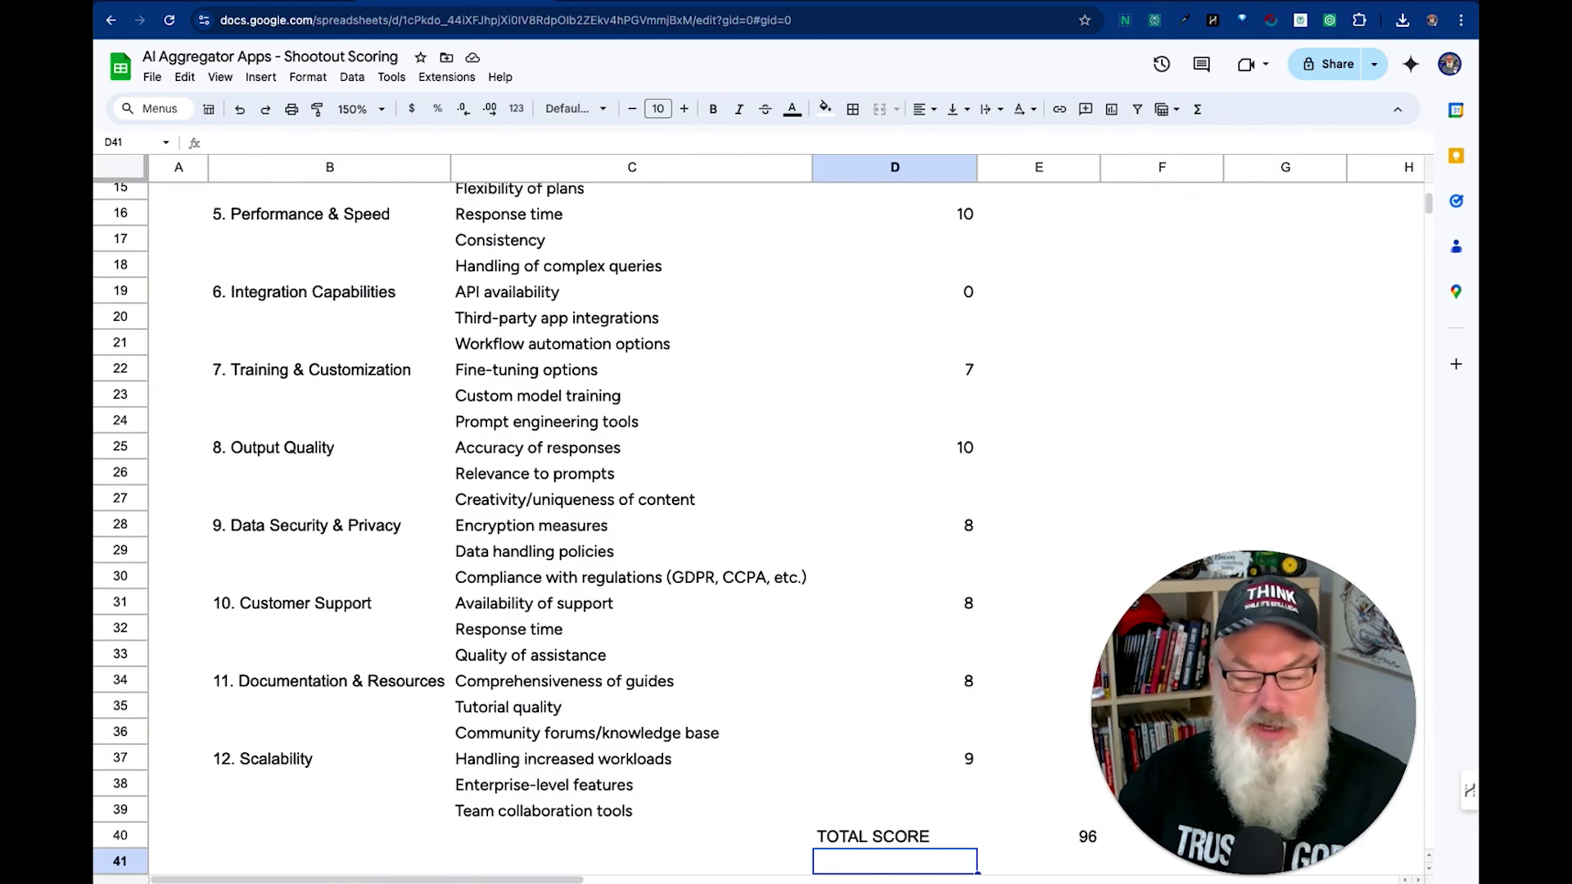
{"action": "key", "text": "Up"}
{"action": "key", "text": "Up"}
{"action": "key", "text": "Up"}
{"action": "key", "text": "Up"}
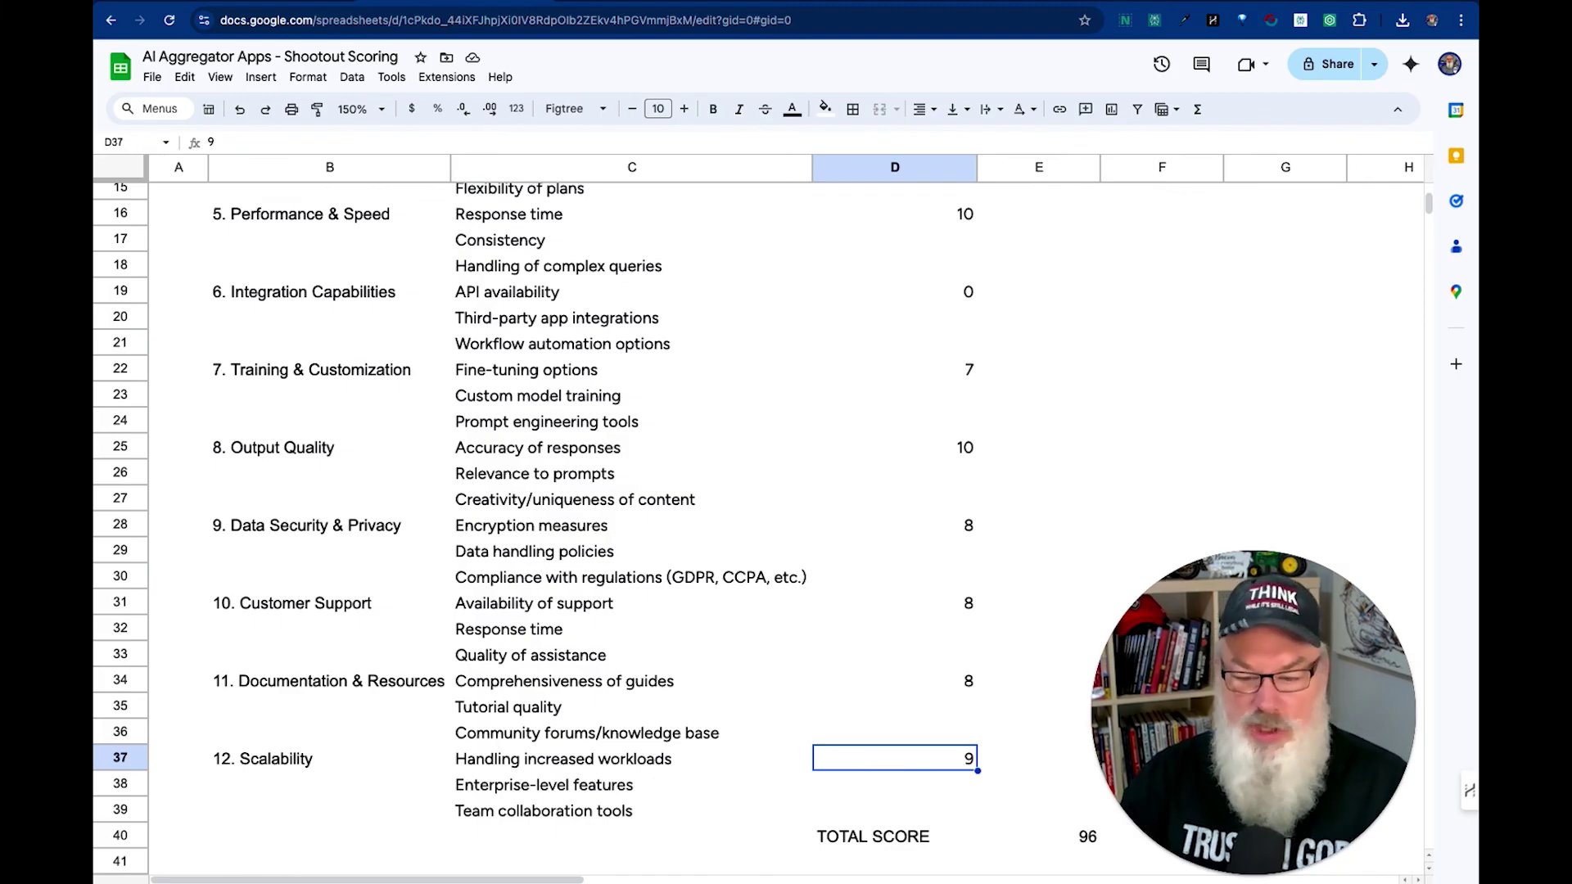
{"action": "key", "text": "Down"}
{"action": "scroll", "coordinate": [911, 326], "scroll_direction": "down", "scroll_amount": 2}
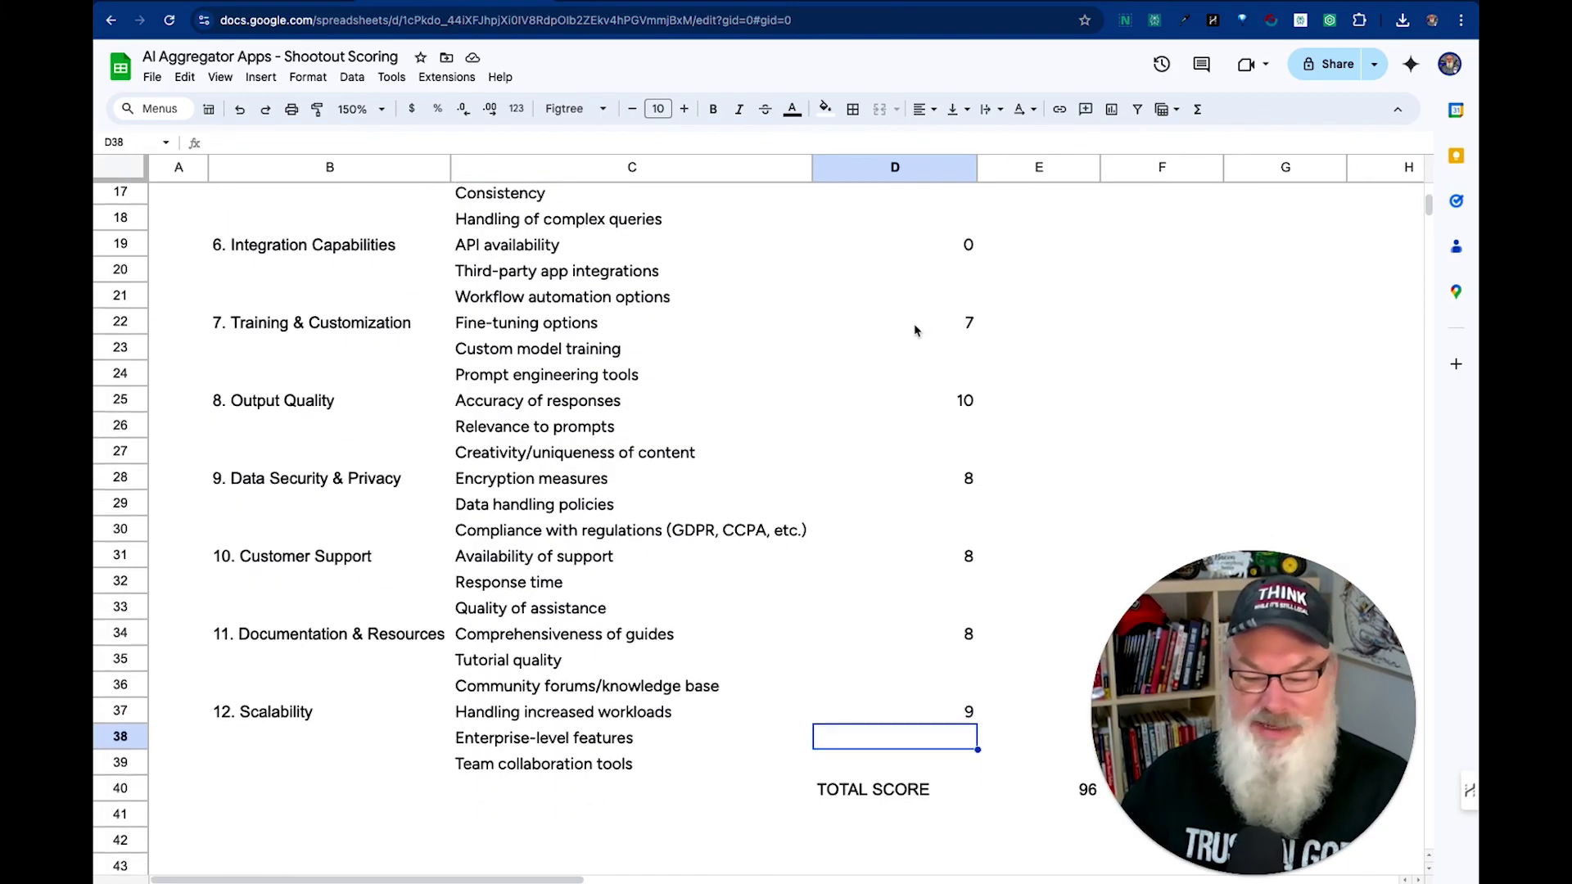
{"action": "scroll", "coordinate": [912, 327], "scroll_direction": "up", "scroll_amount": 2}
{"action": "scroll", "coordinate": [911, 327], "scroll_direction": "down", "scroll_amount": 5}
{"action": "scroll", "coordinate": [911, 327], "scroll_direction": "down", "scroll_amount": 5}
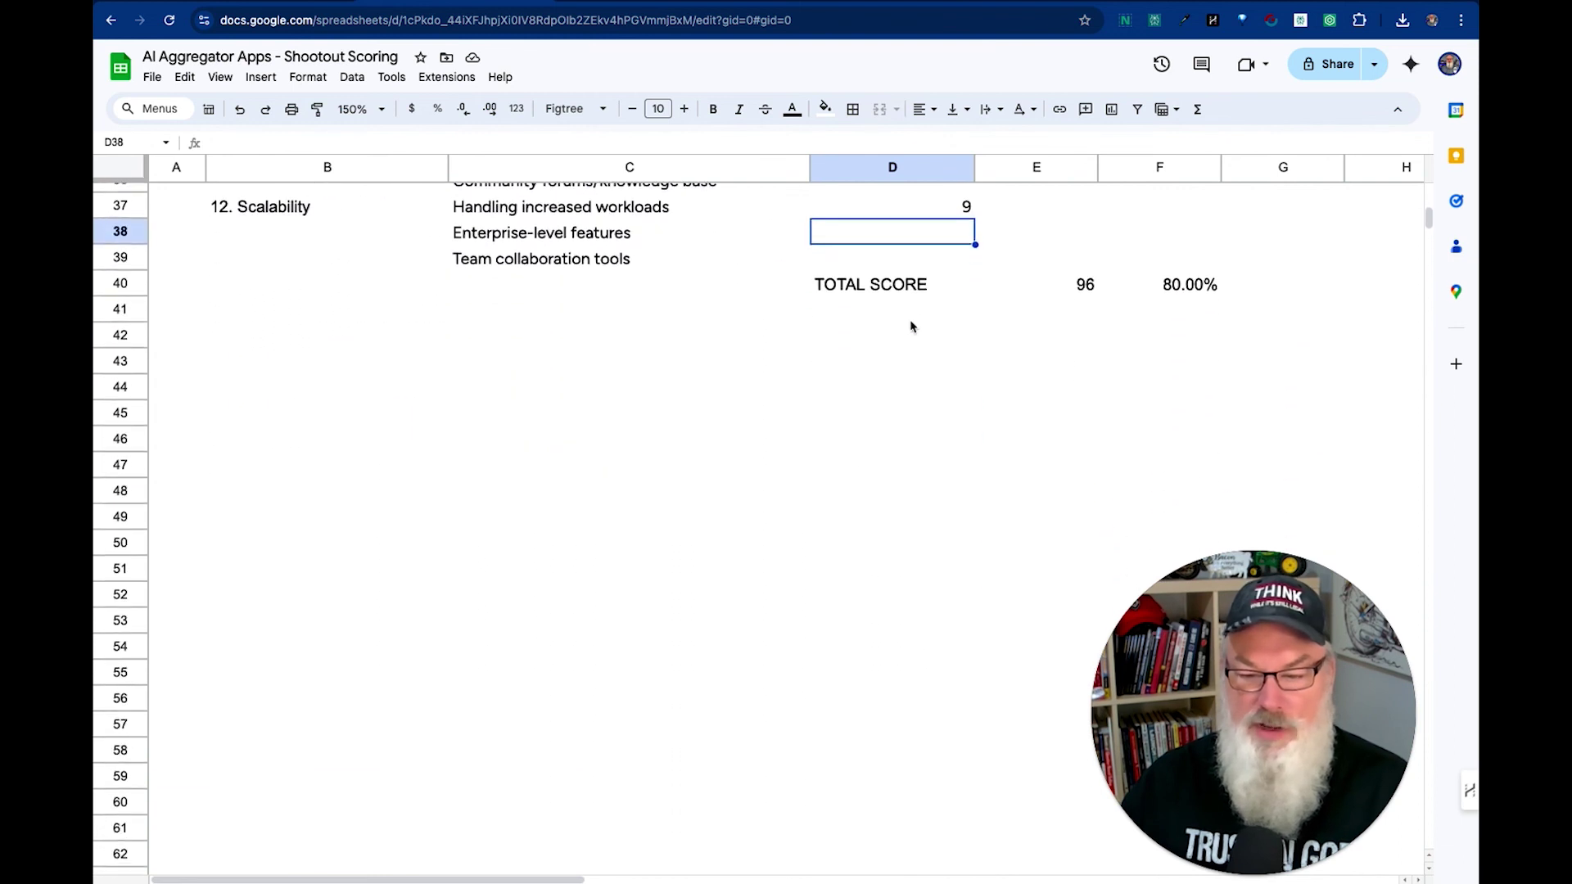
{"action": "scroll", "coordinate": [910, 327], "scroll_direction": "up", "scroll_amount": 3}
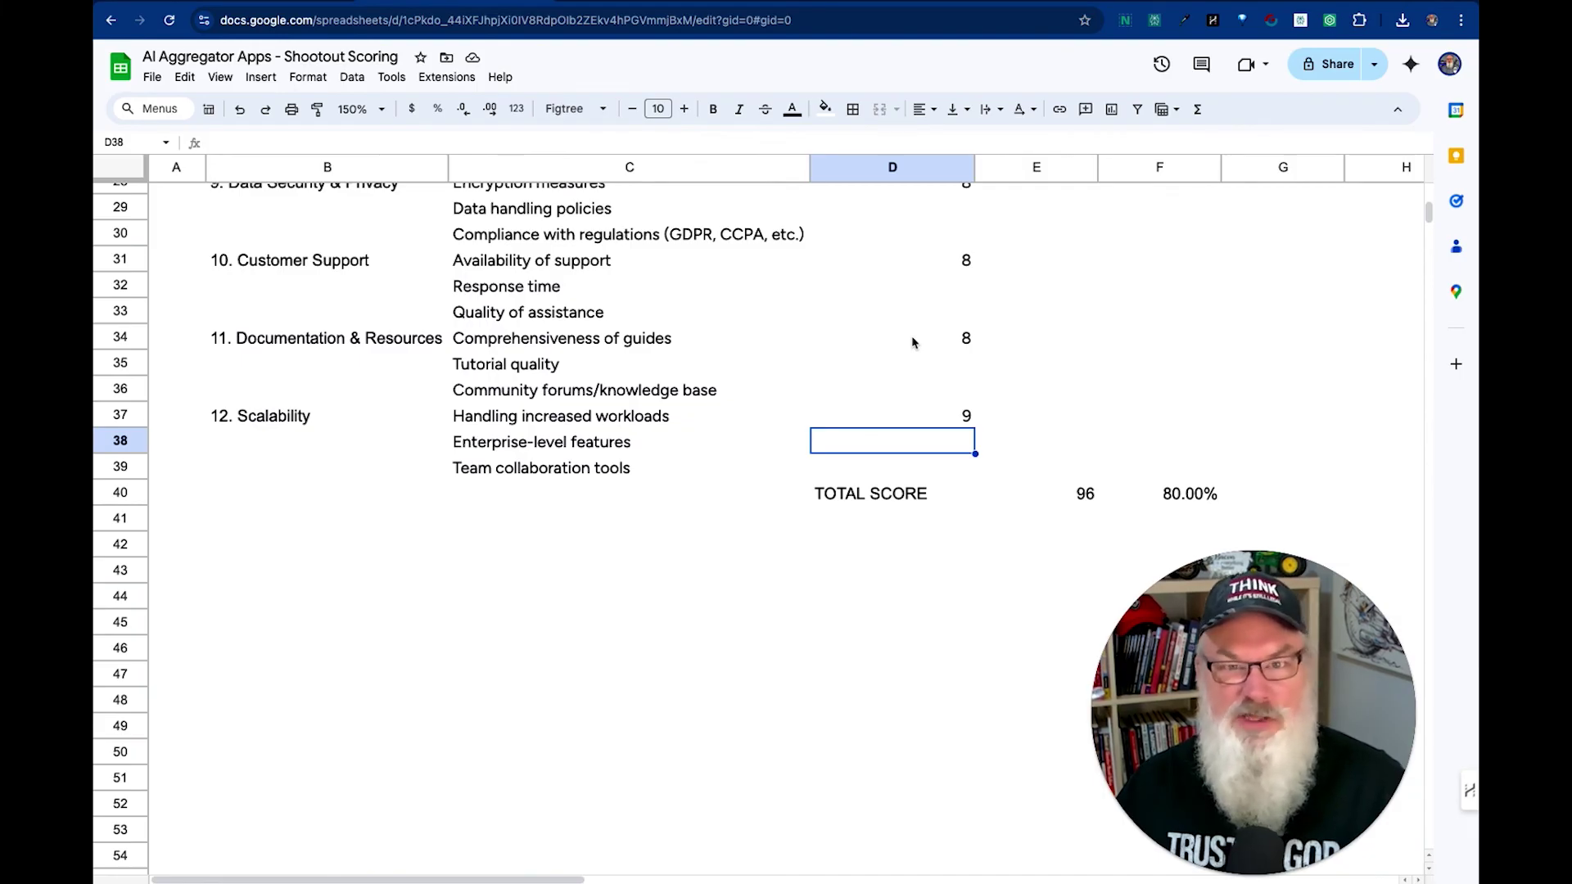
{"action": "scroll", "coordinate": [913, 342], "scroll_direction": "up", "scroll_amount": 1}
{"action": "scroll", "coordinate": [914, 343], "scroll_direction": "up", "scroll_amount": 10}
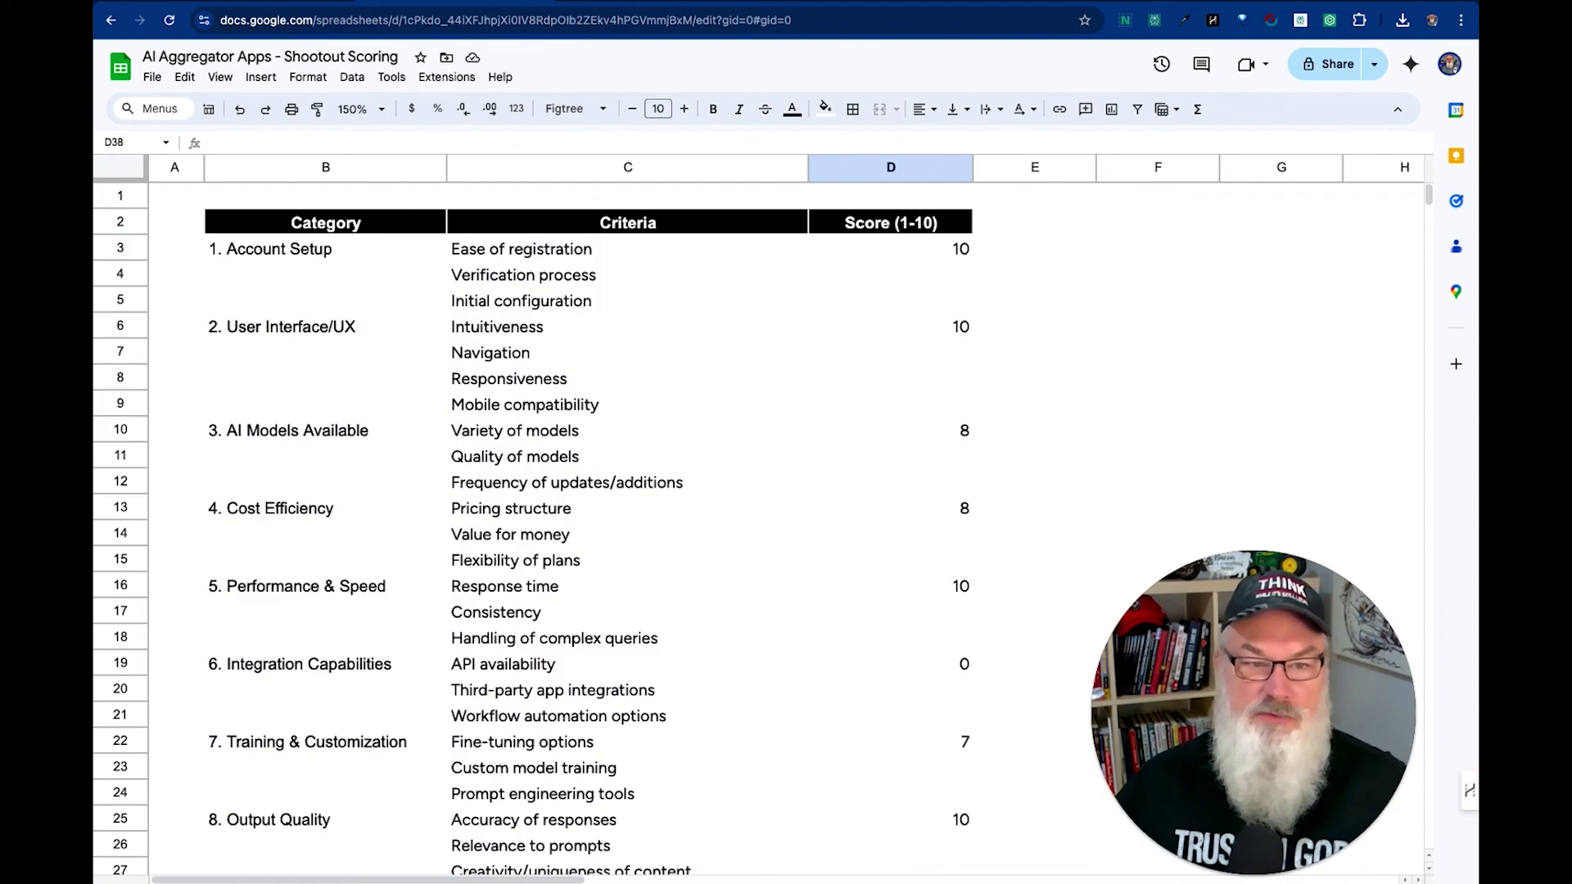
- Switch to Magai on the desktop and open the recent chat "A Life in History: Abraham Lincoln" from the dashboard
{"action": "left_click", "coordinate": [220, 3]}
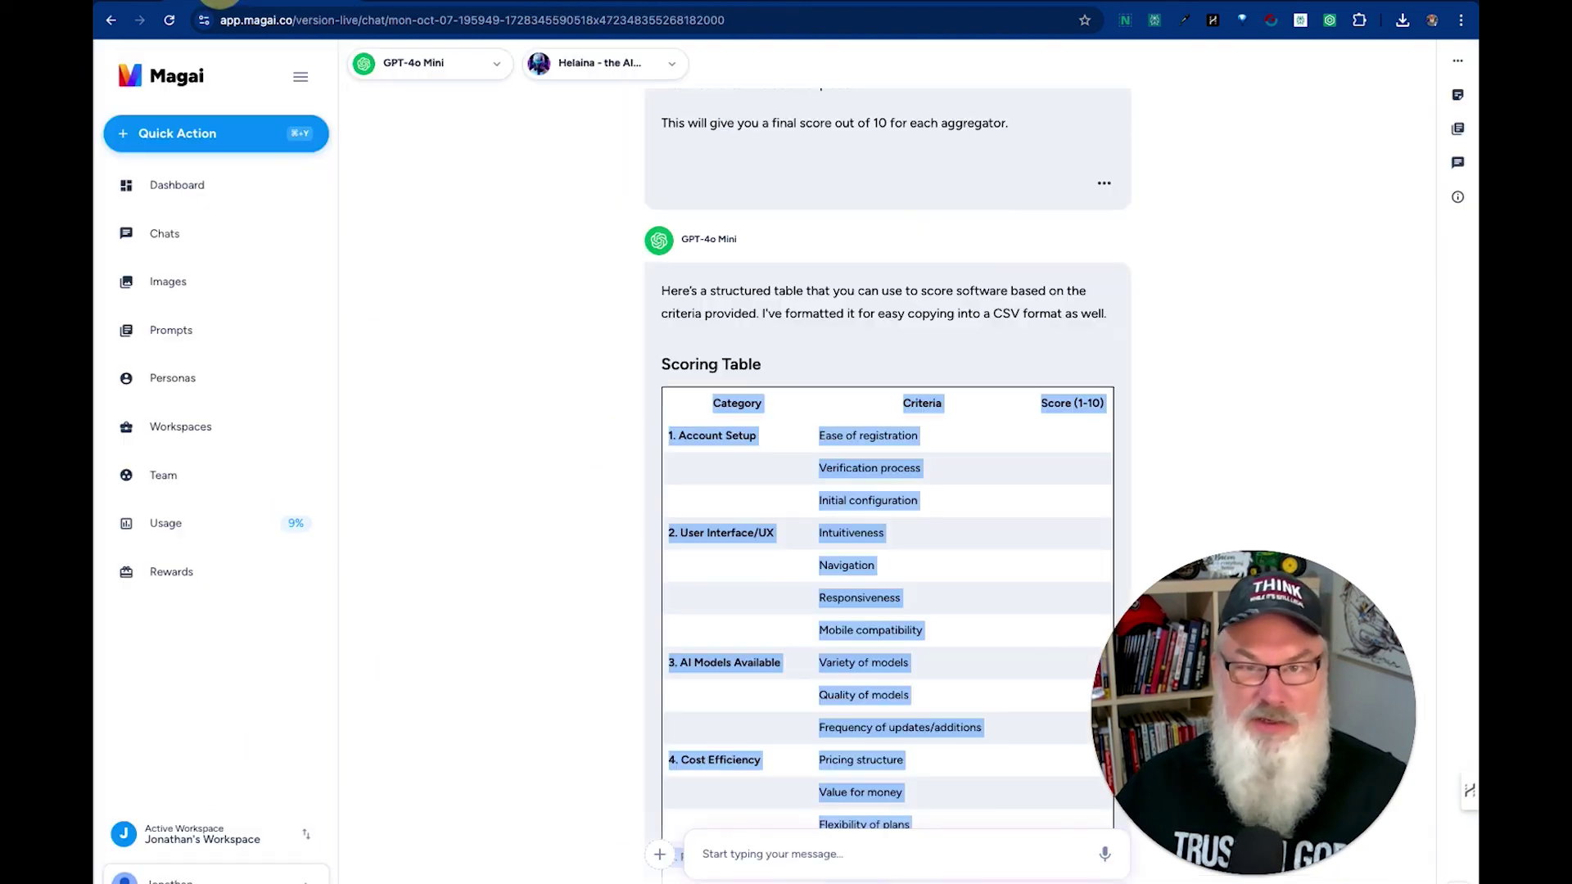
{"action": "left_click", "coordinate": [158, 185]}
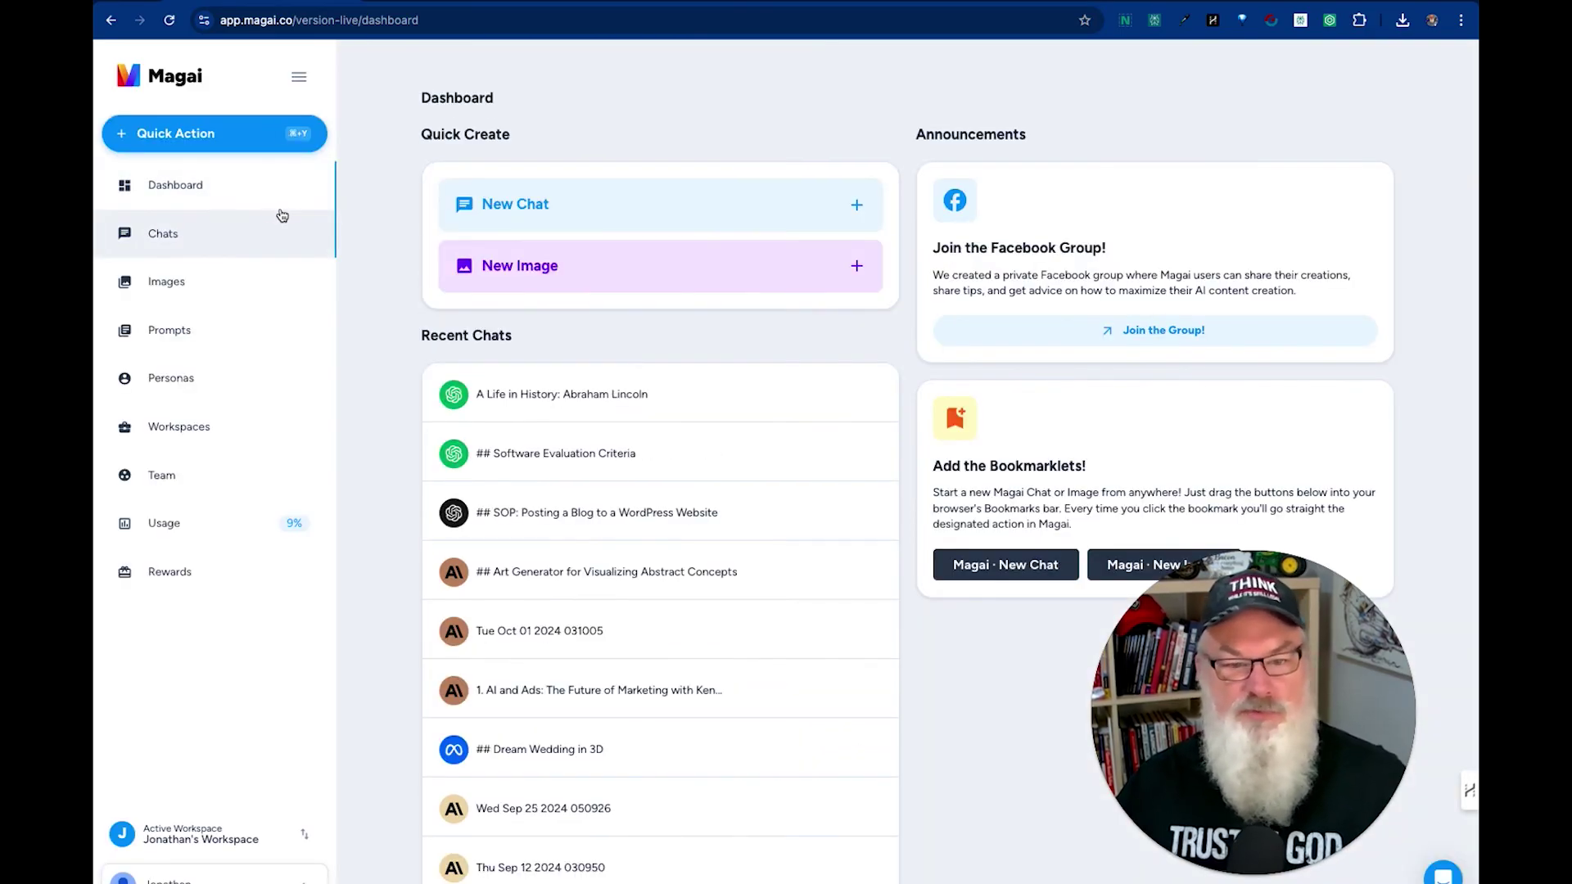
{"action": "left_click", "coordinate": [591, 405]}
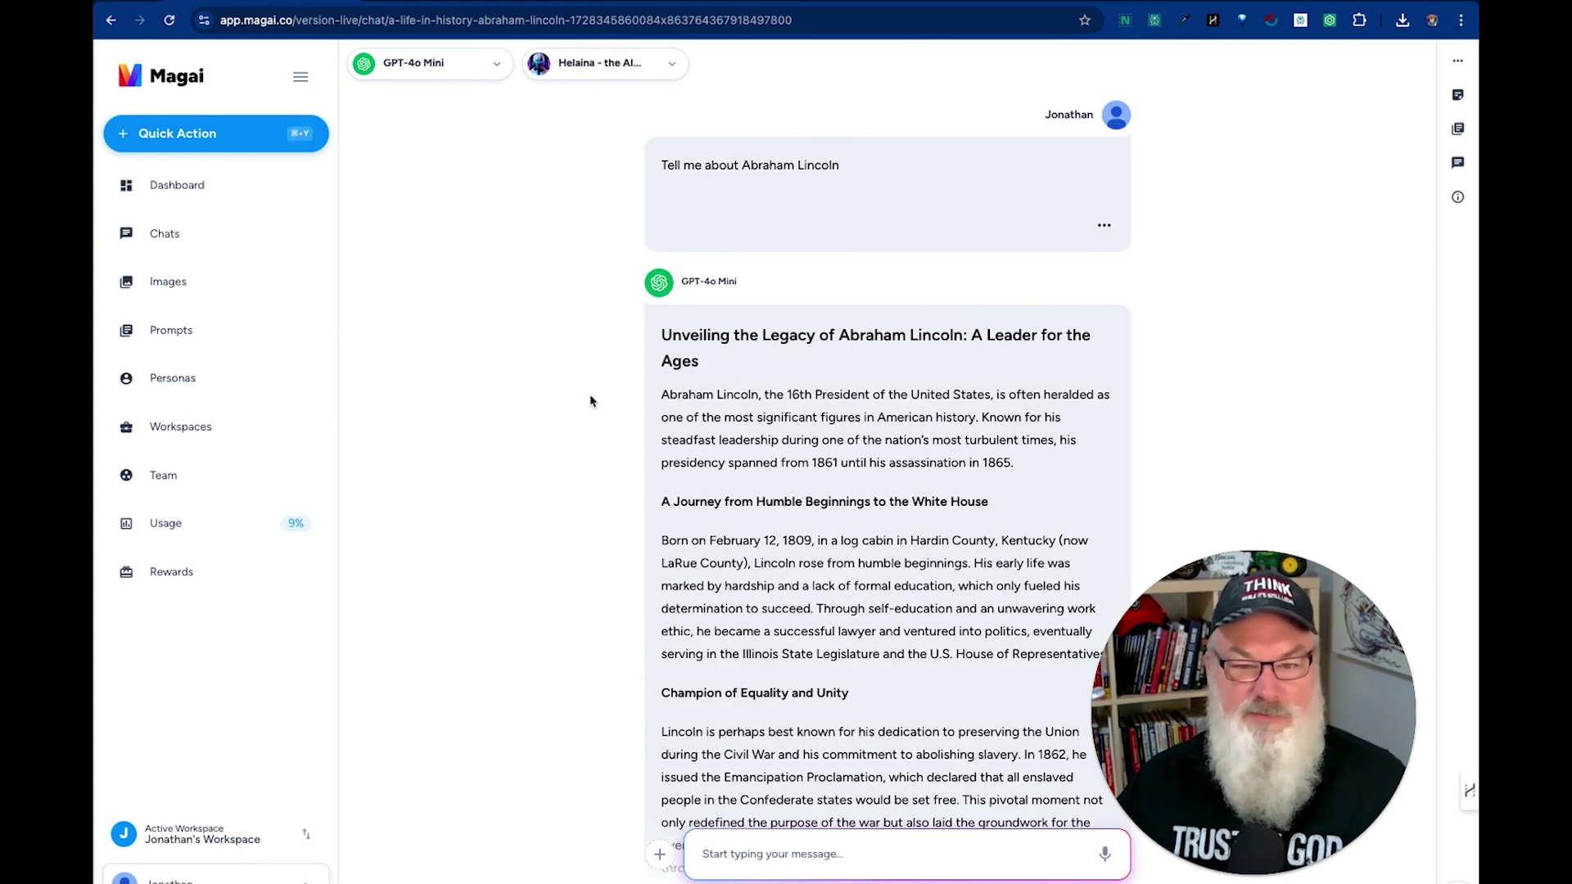
- Skim the Abraham Lincoln answer, and open the recent chat "## Software Evaluation Criteria" from the dashboard
{"action": "scroll", "coordinate": [590, 401], "scroll_direction": "down", "scroll_amount": 7}
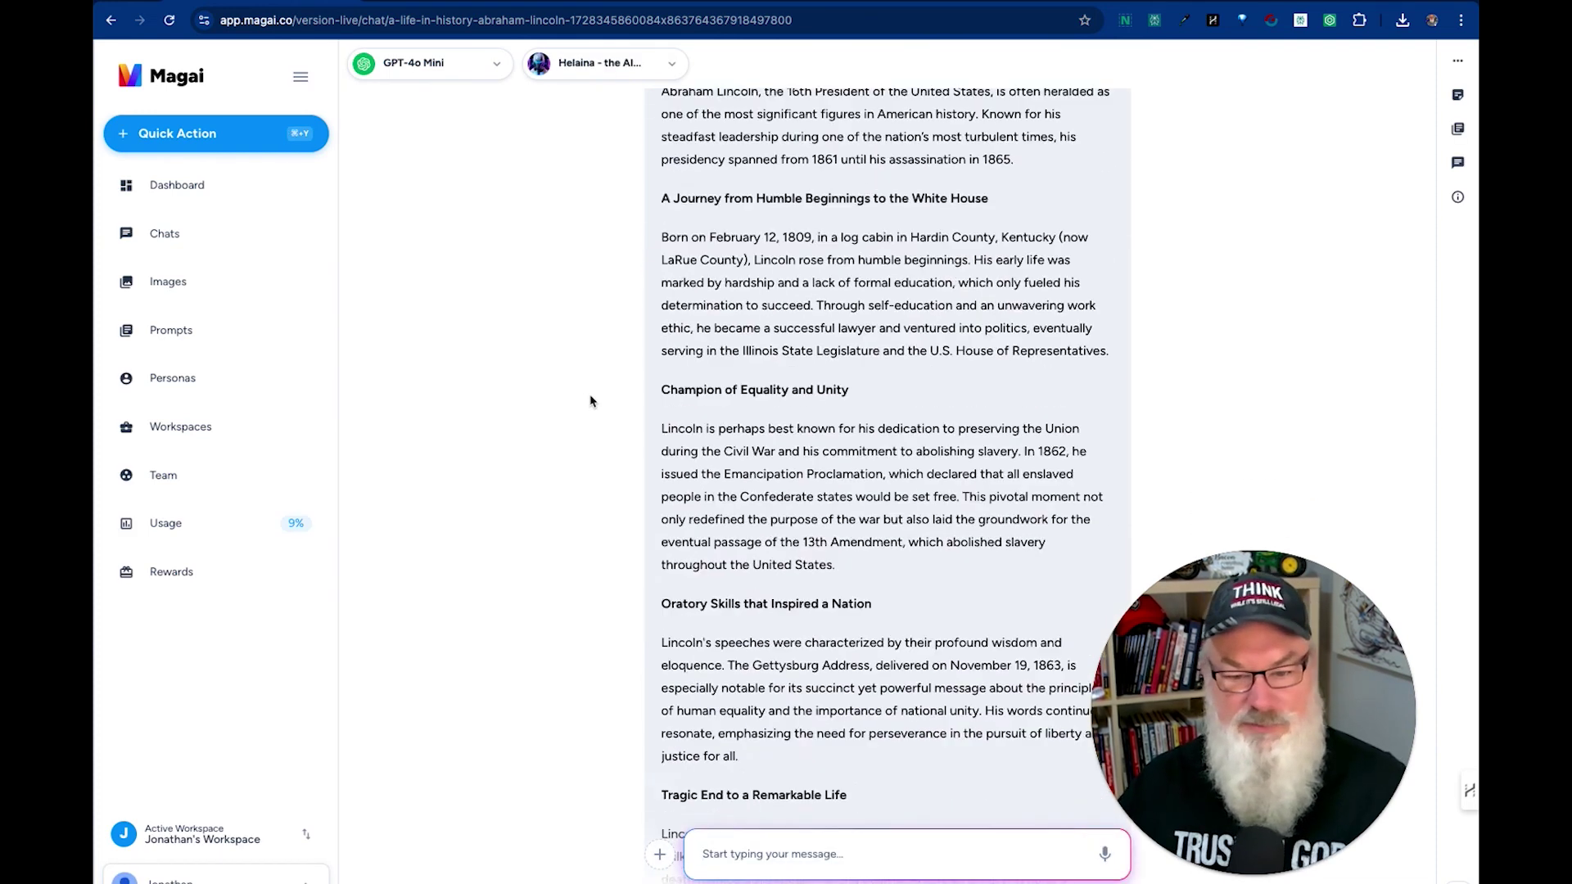
{"action": "left_click", "coordinate": [227, 184]}
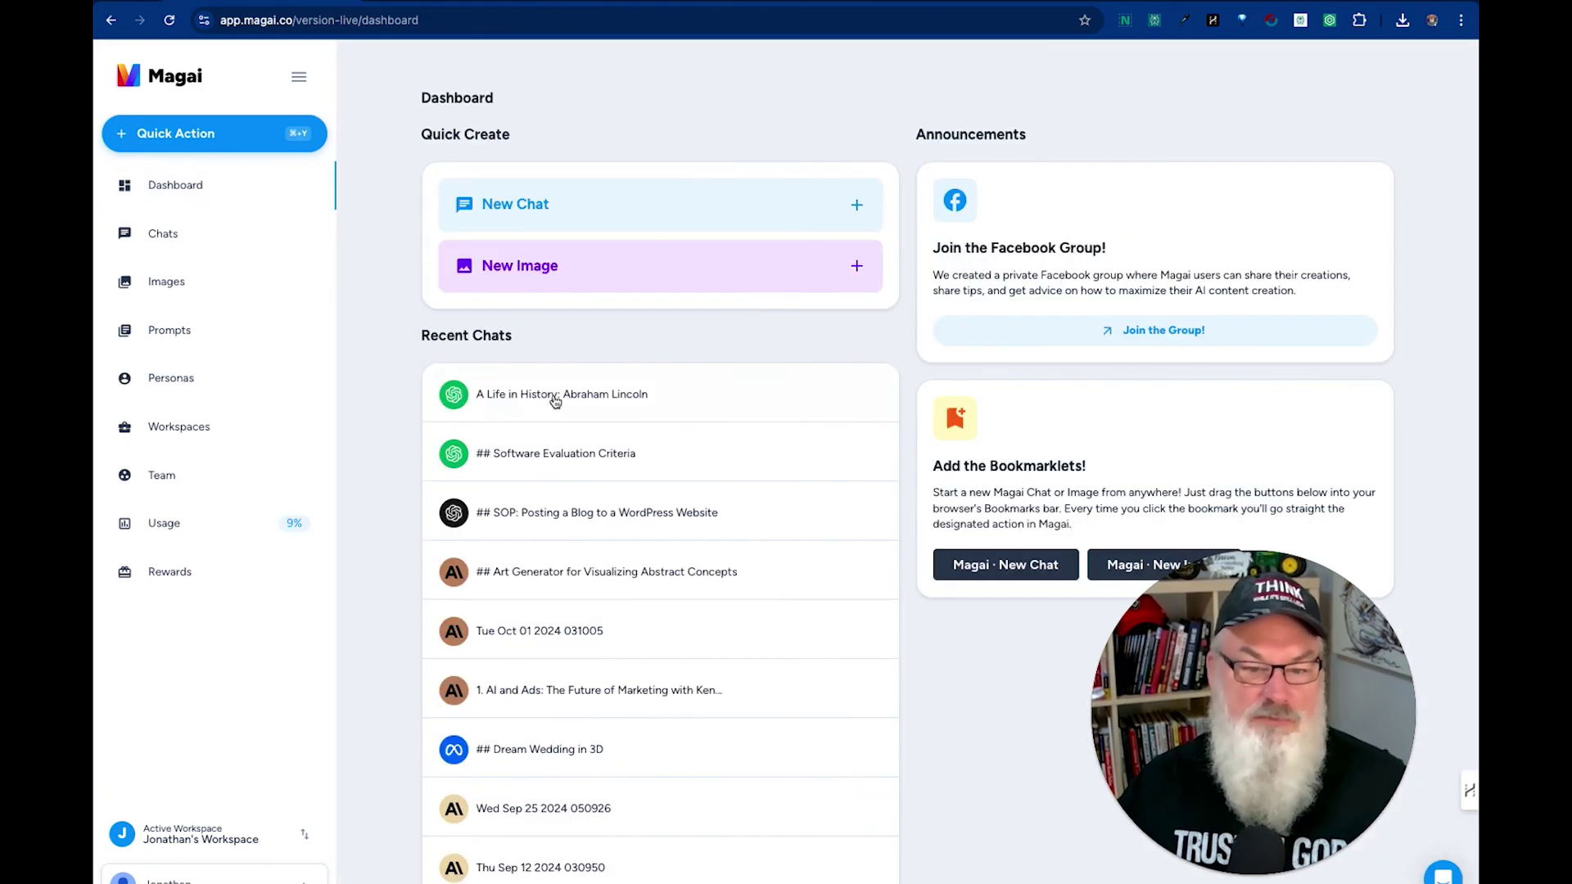
{"action": "left_click", "coordinate": [599, 455]}
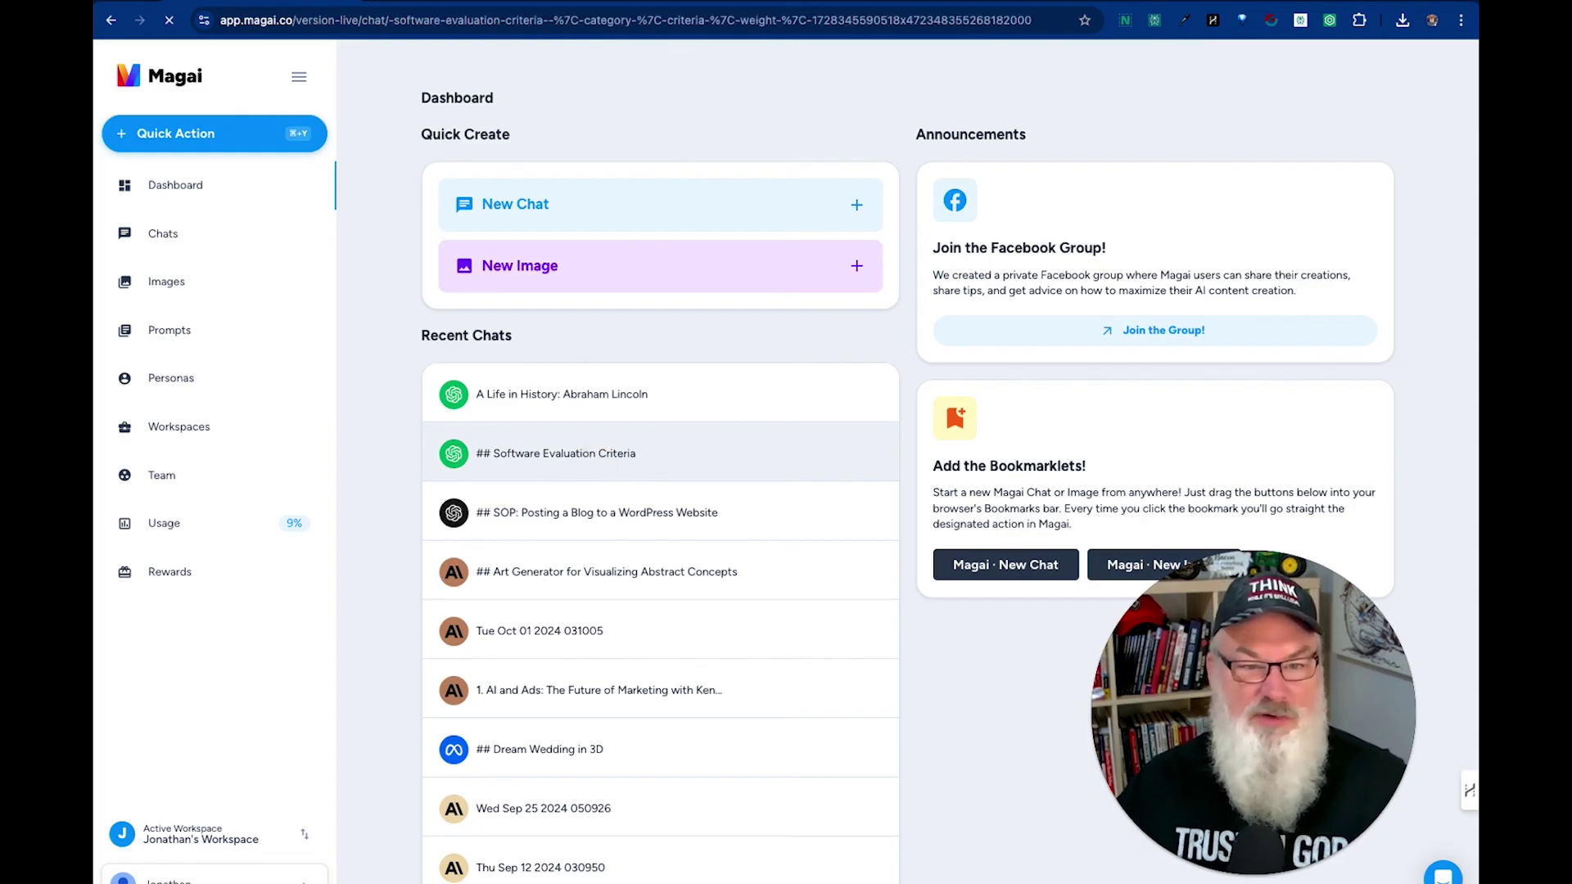
{"action": "left_click", "coordinate": [418, 2]}
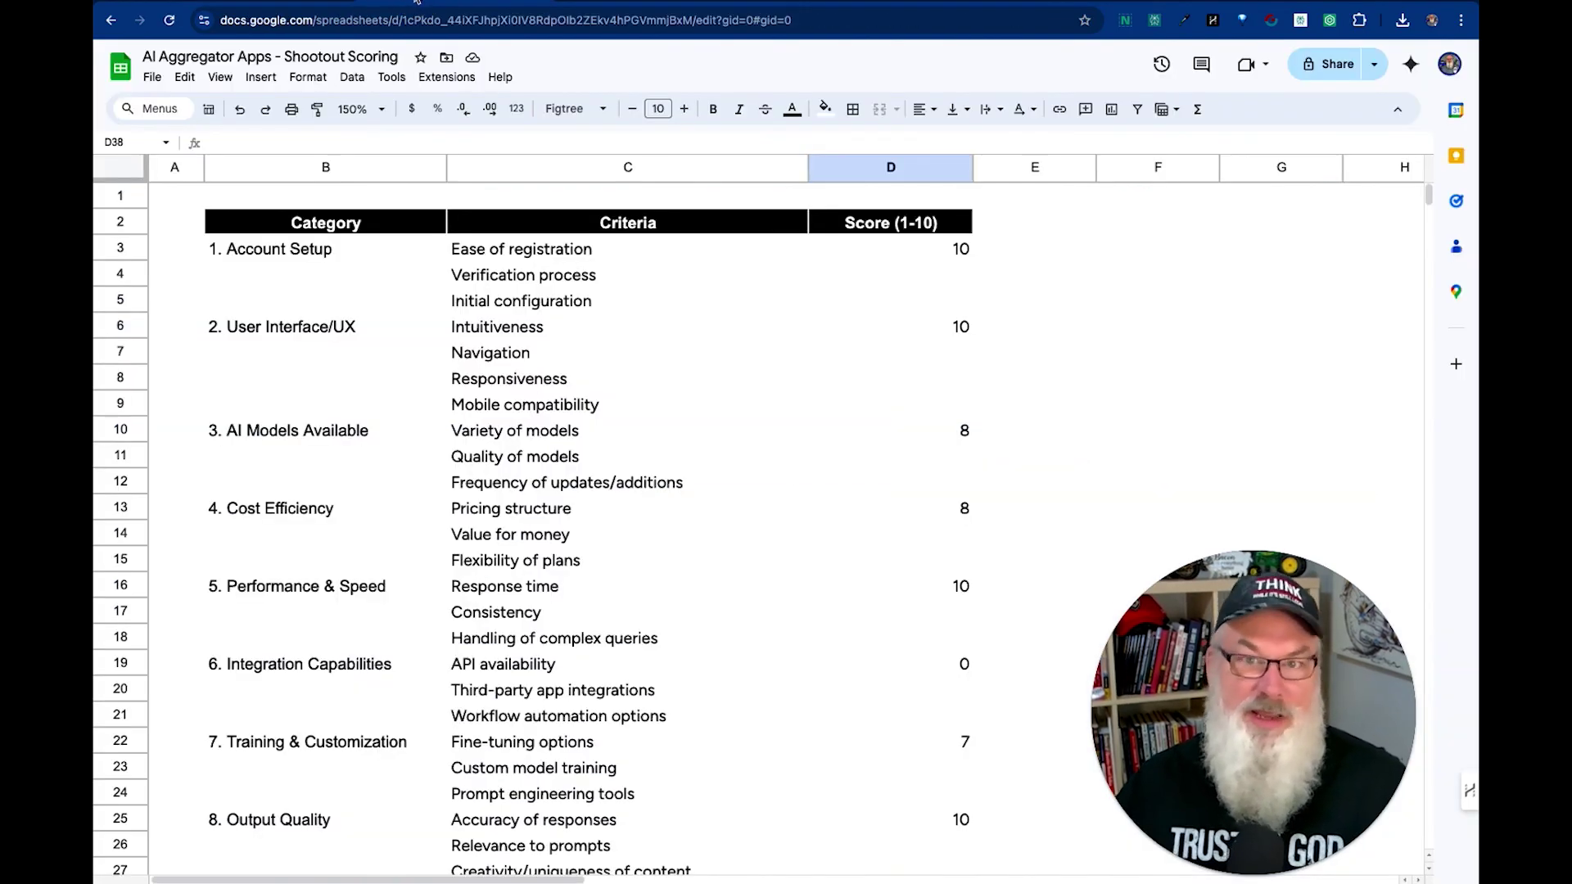
{"action": "left_click", "coordinate": [302, 2]}
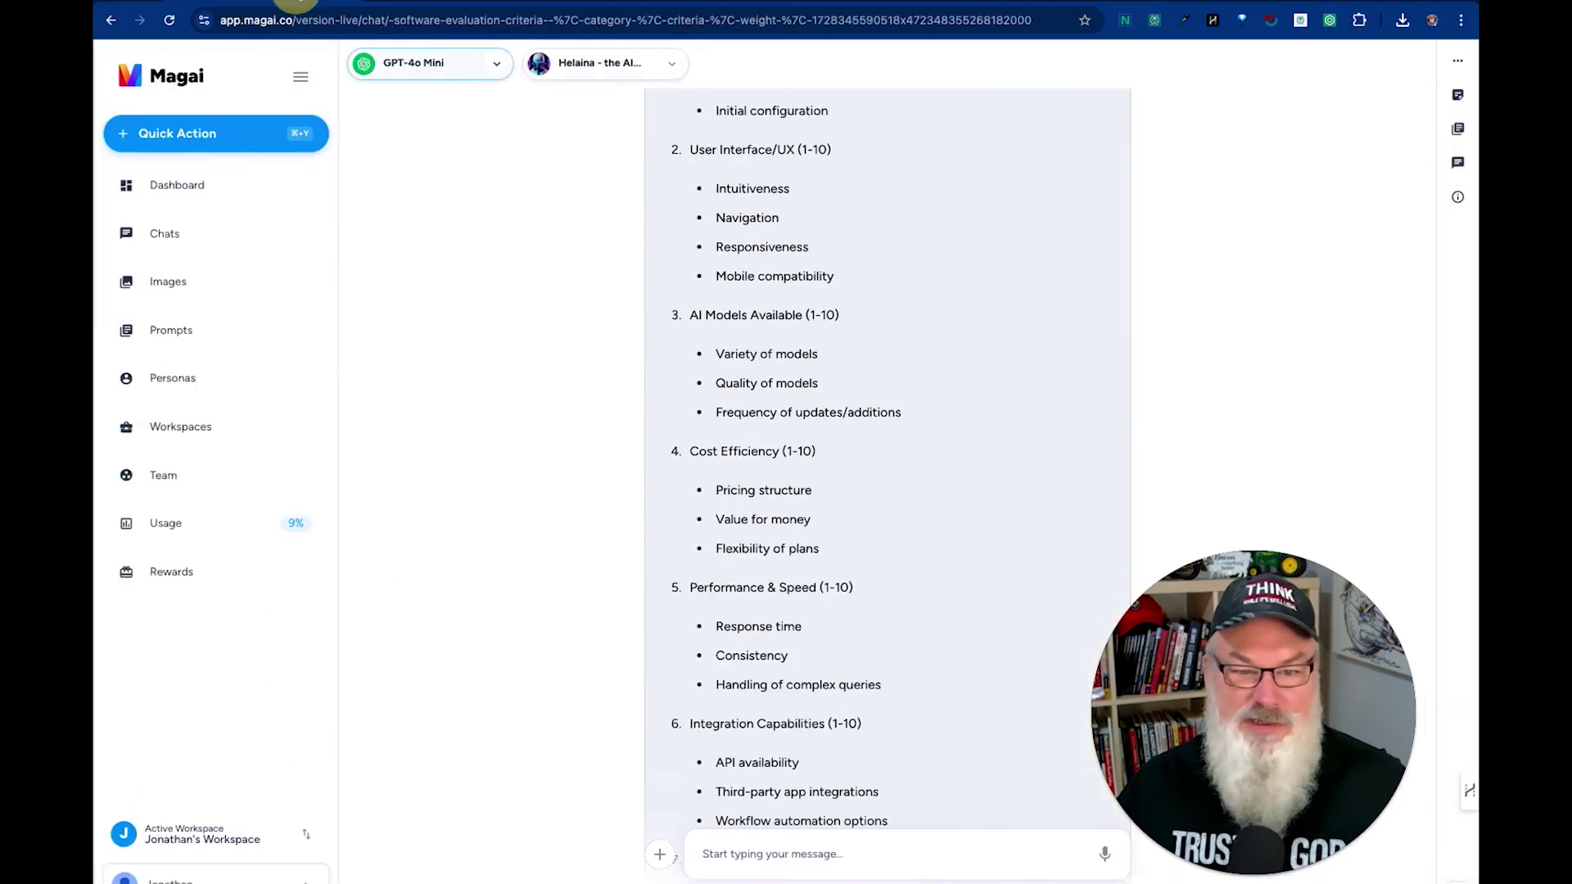
- Examine the evaluation criteria prompt and GPT-4o Mini's answer with its scoring table, scoring guidelines, final score calculation and CSV block
{"action": "scroll", "coordinate": [673, 222], "scroll_direction": "up", "scroll_amount": 10}
{"action": "scroll", "coordinate": [673, 222], "scroll_direction": "up", "scroll_amount": 15}
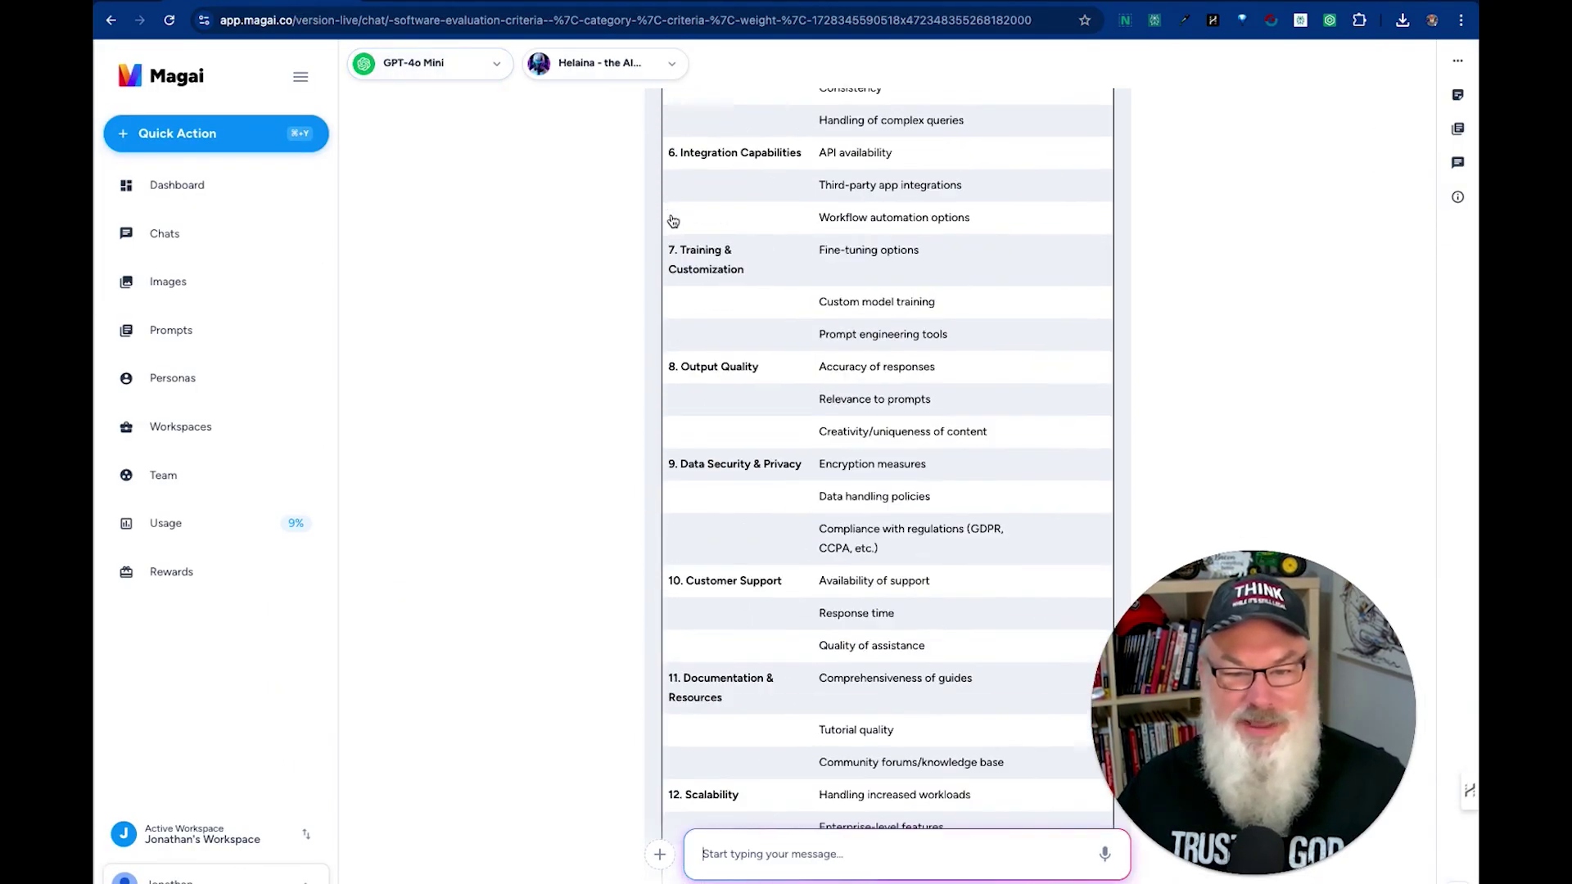
{"action": "scroll", "coordinate": [672, 221], "scroll_direction": "down", "scroll_amount": 2}
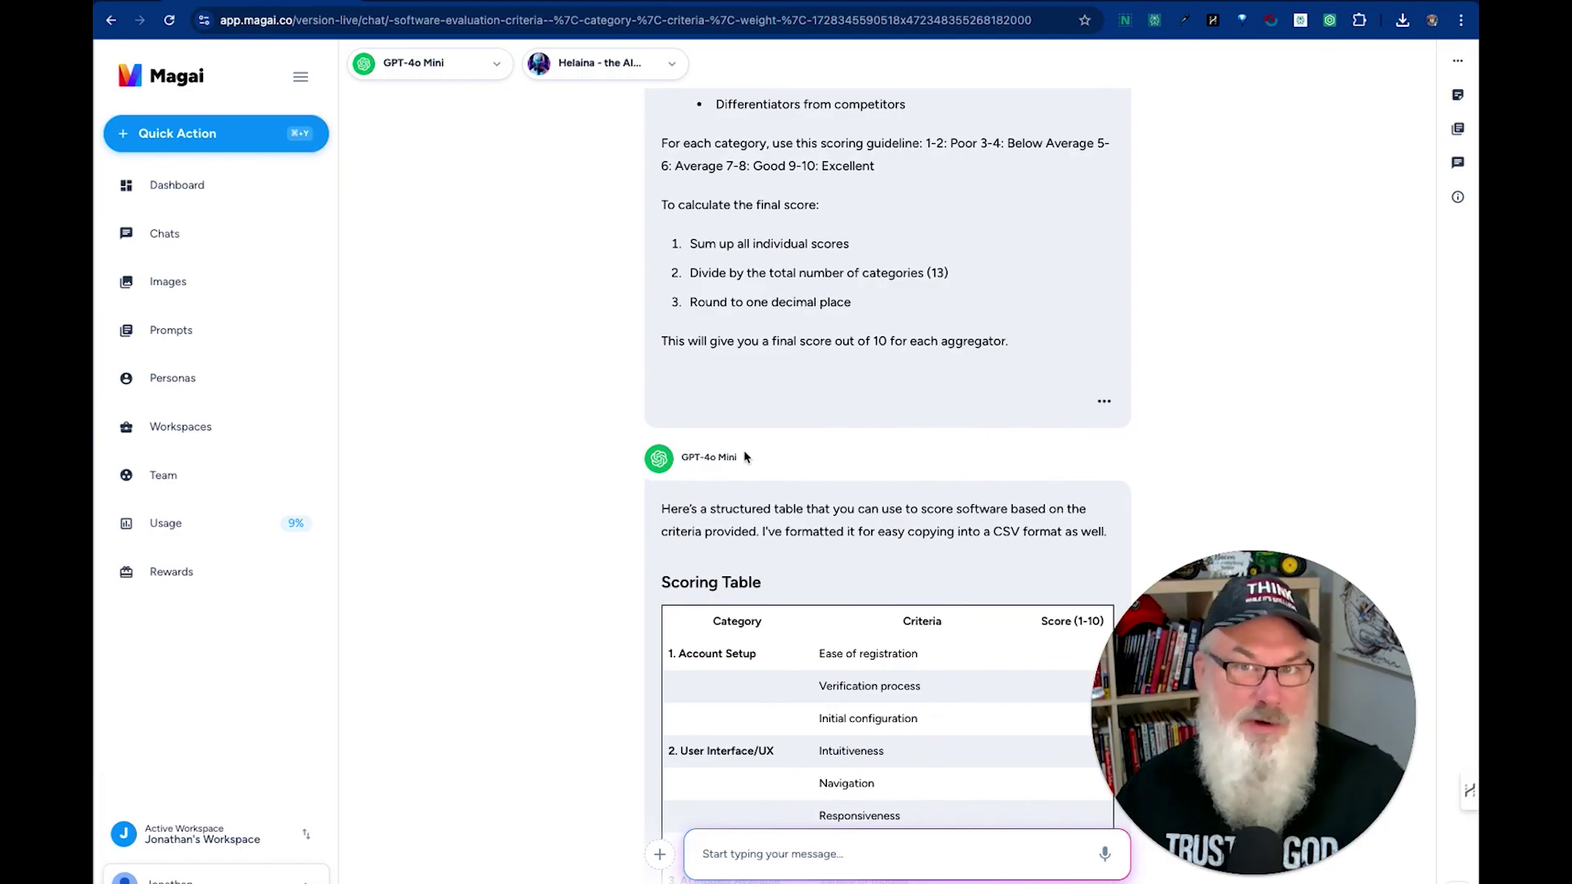
{"action": "scroll", "coordinate": [744, 456], "scroll_direction": "down", "scroll_amount": 1}
{"action": "scroll", "coordinate": [743, 456], "scroll_direction": "down", "scroll_amount": 11}
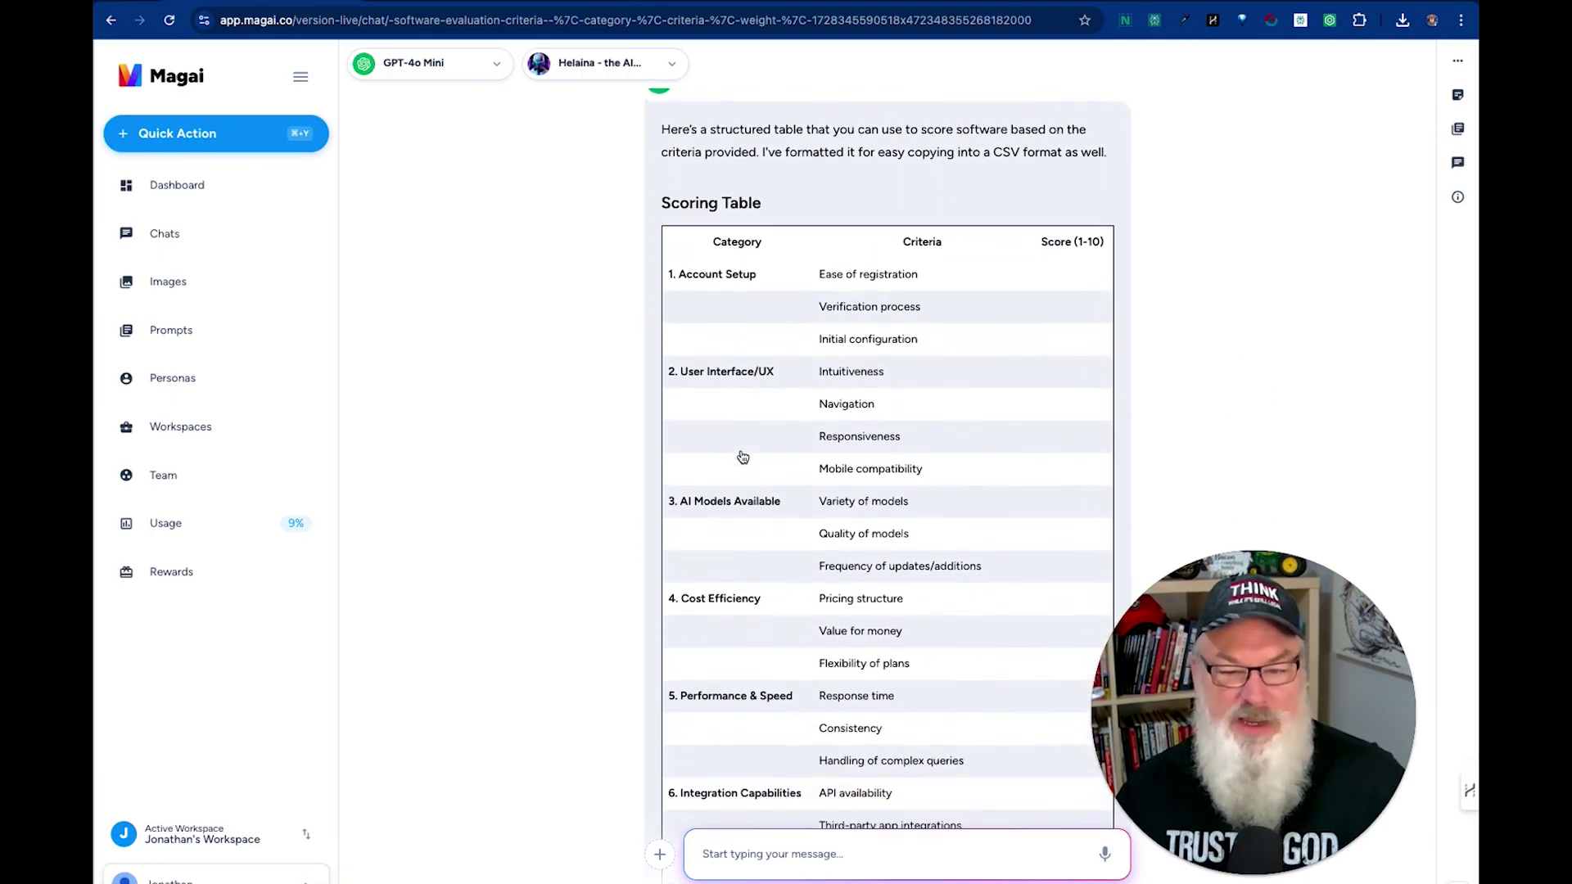
{"action": "scroll", "coordinate": [744, 456], "scroll_direction": "down", "scroll_amount": 12}
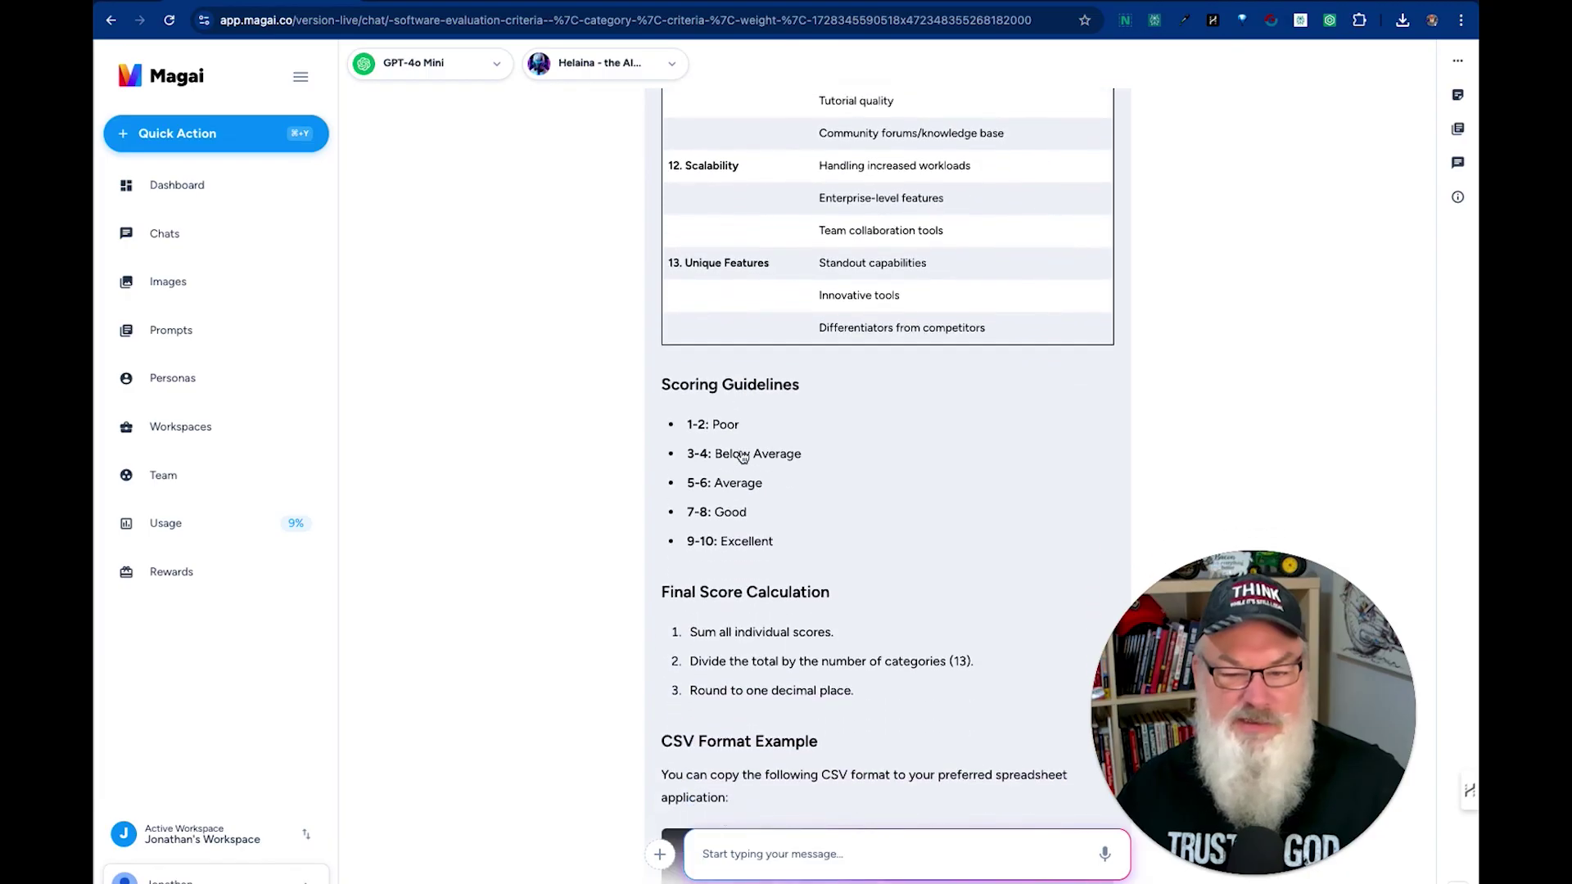
{"action": "scroll", "coordinate": [744, 456], "scroll_direction": "down", "scroll_amount": 7}
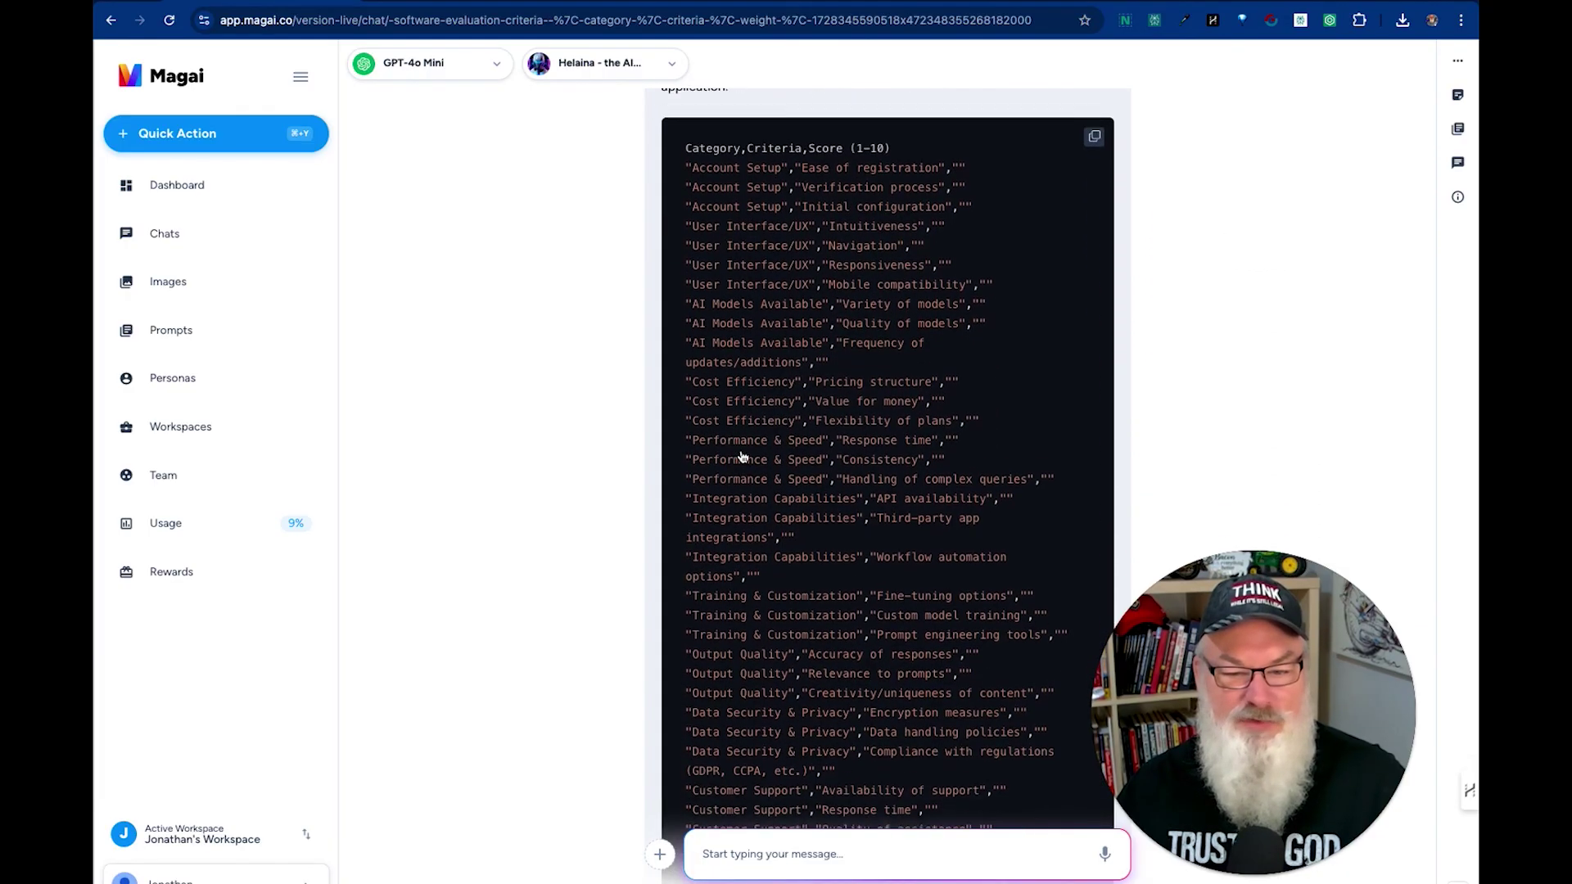
{"action": "scroll", "coordinate": [743, 456], "scroll_direction": "down", "scroll_amount": 3}
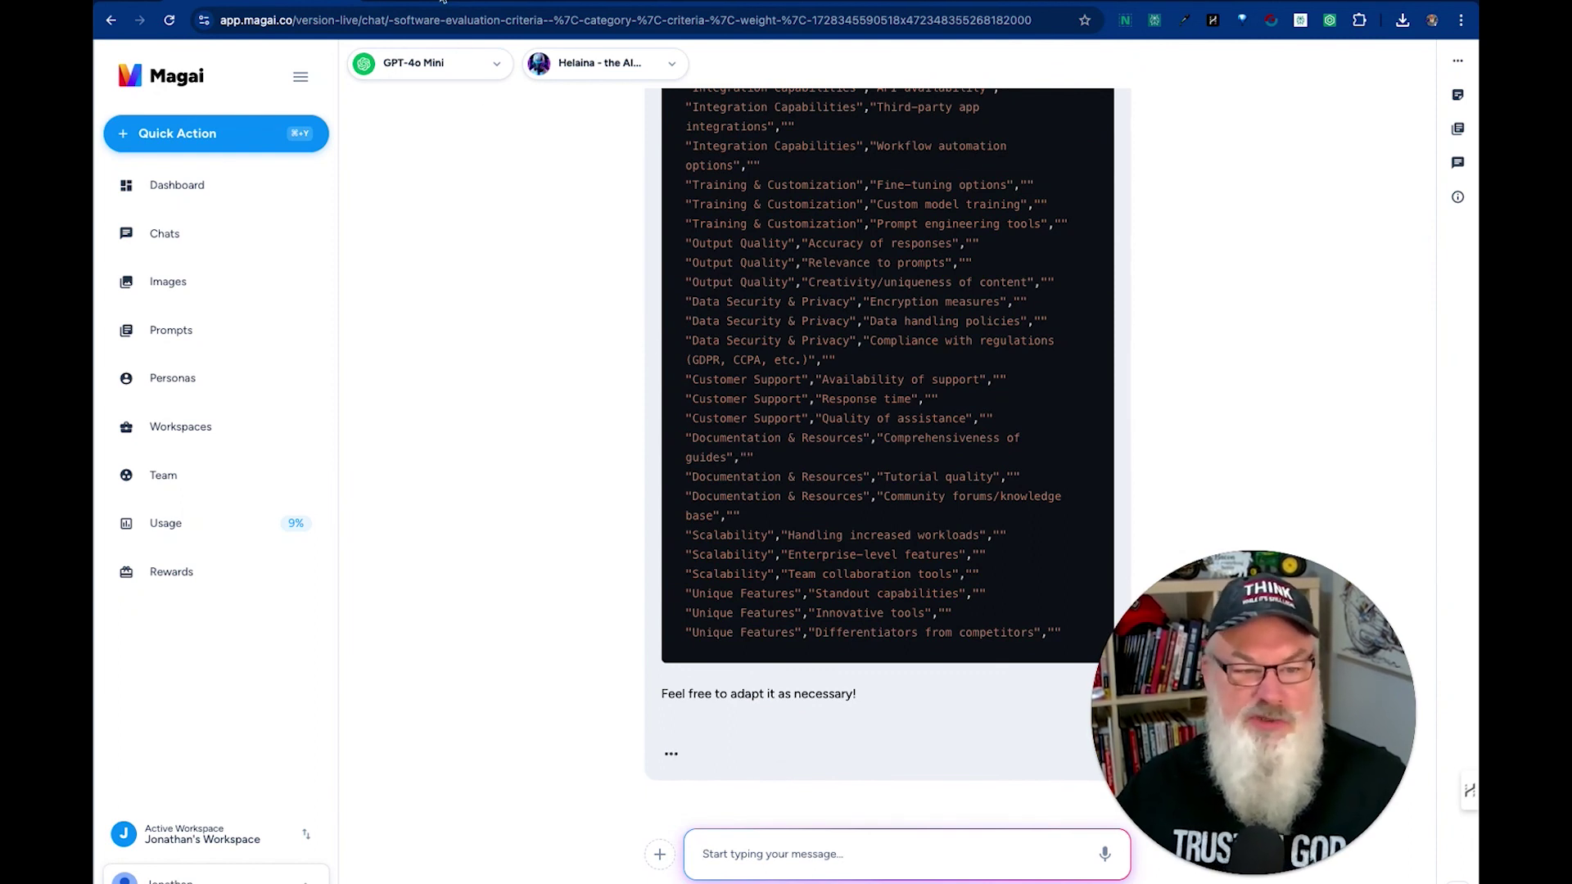
- Return Magai to its dashboard and switch to the "AI Aggregator Apps - Shootout Scoring" spreadsheet in Google Sheets
{"action": "left_click", "coordinate": [185, 183]}
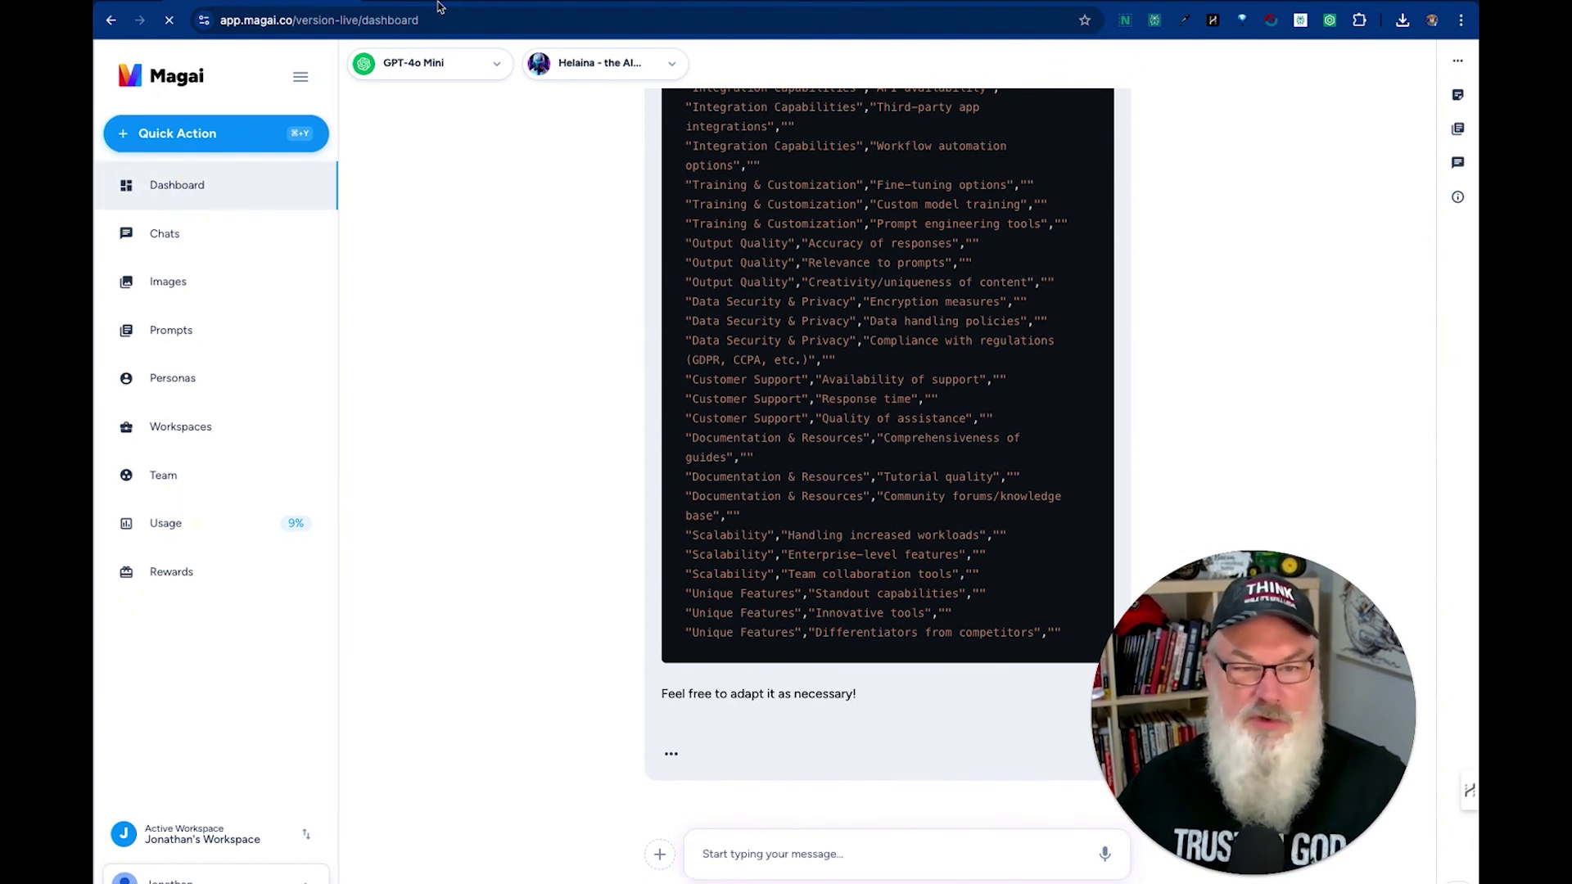
{"action": "left_click", "coordinate": [442, 2]}
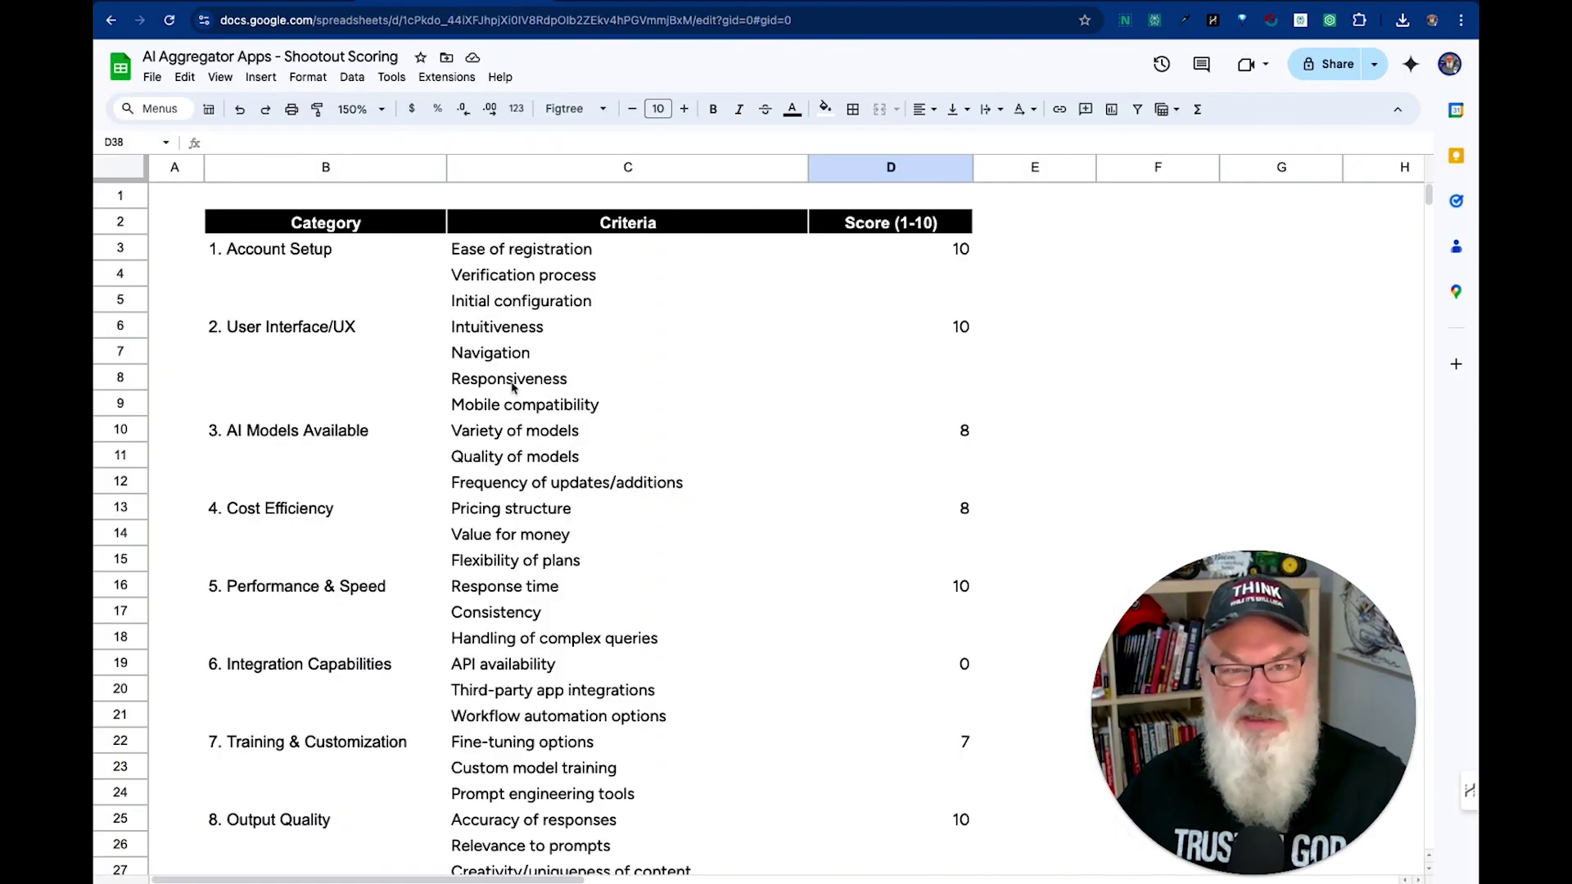